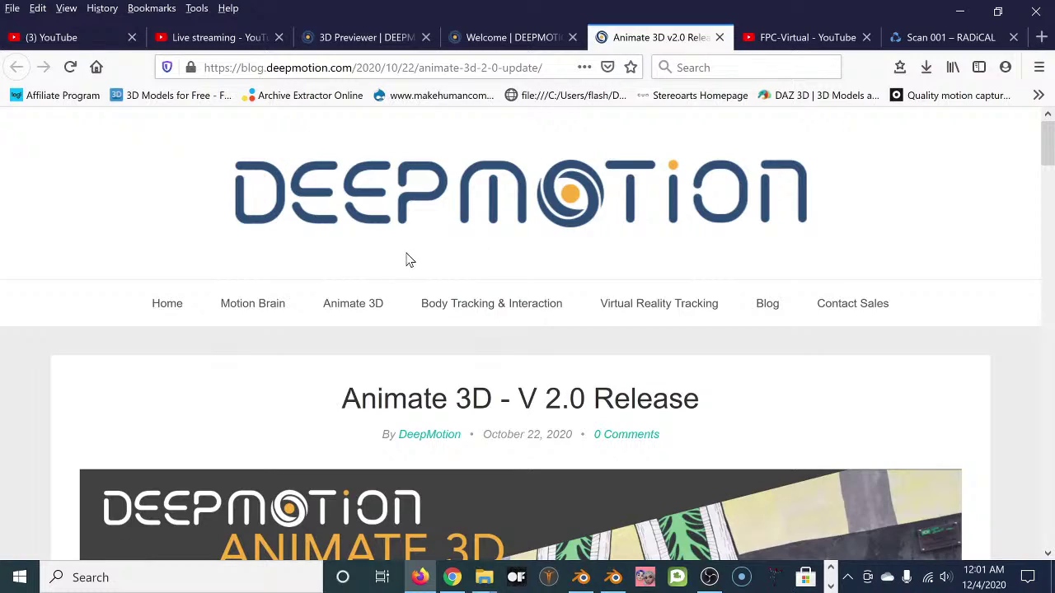
- Look over the header and banner image of the DeepMotion Animate 3D V2.0 release article
scroll(408, 268, down, 5)
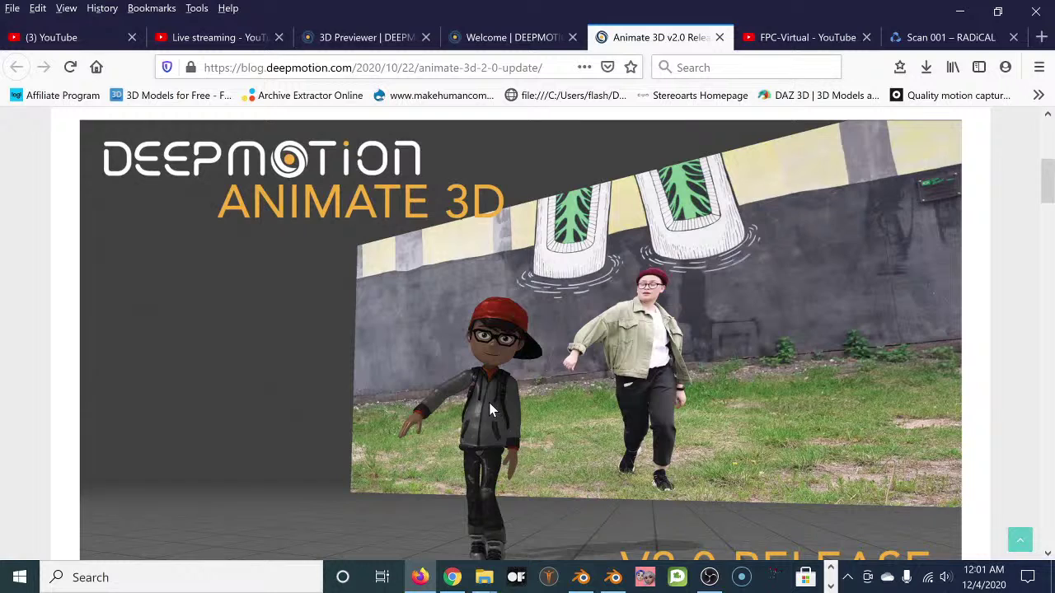
scroll(490, 369, down, 2)
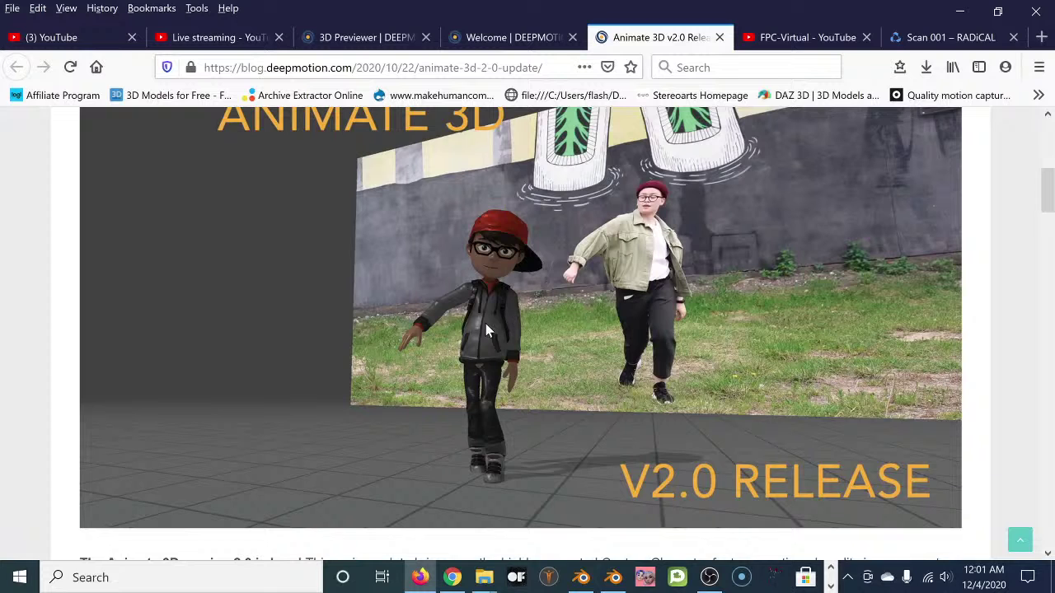
scroll(429, 313, up, 3)
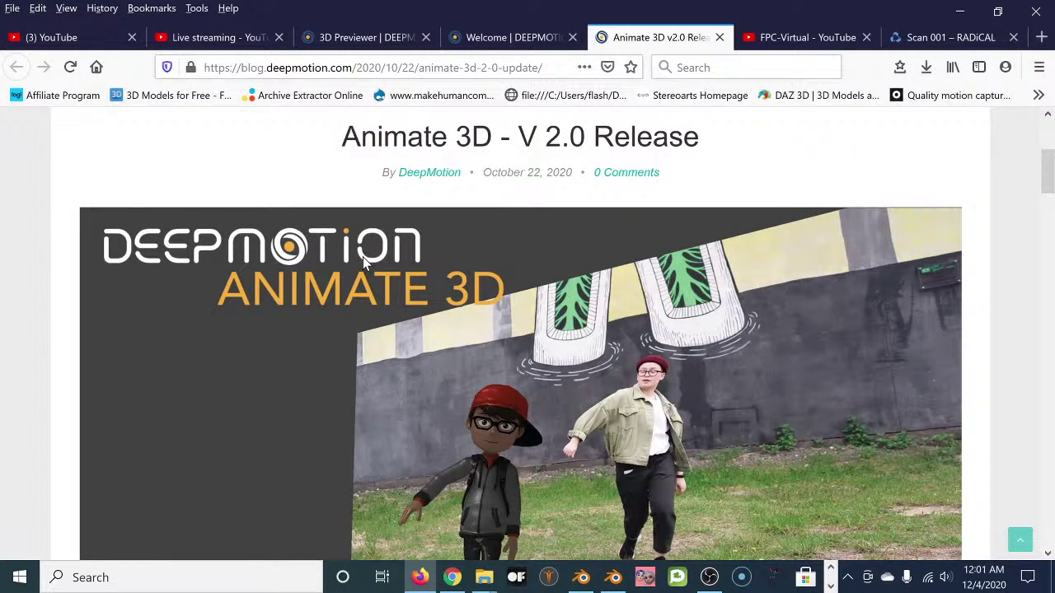
scroll(345, 198, up, 3)
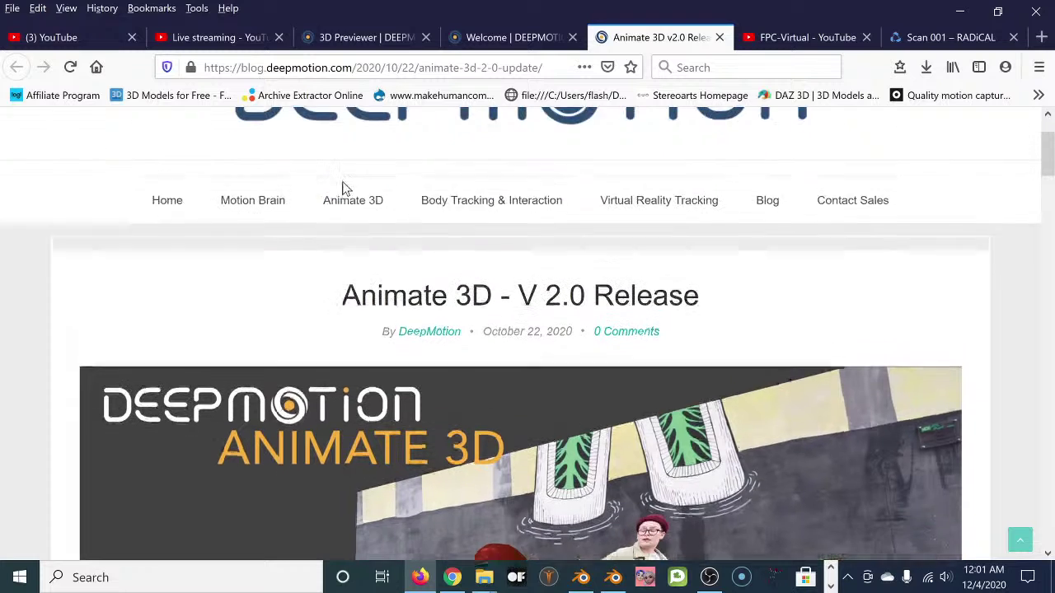
scroll(341, 228, up, 2)
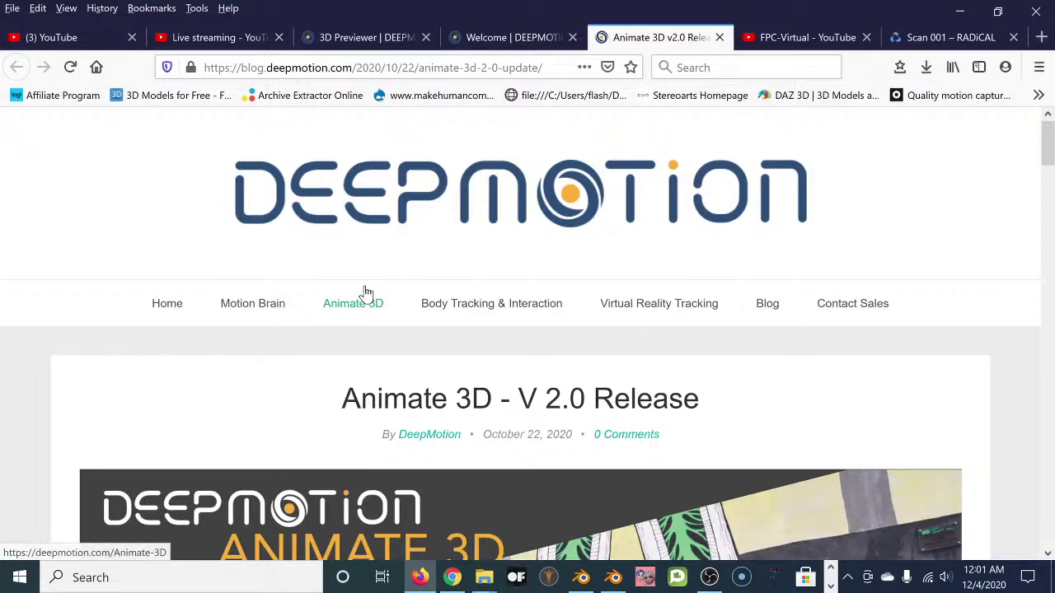
scroll(364, 287, down, 3)
scroll(363, 287, down, 1)
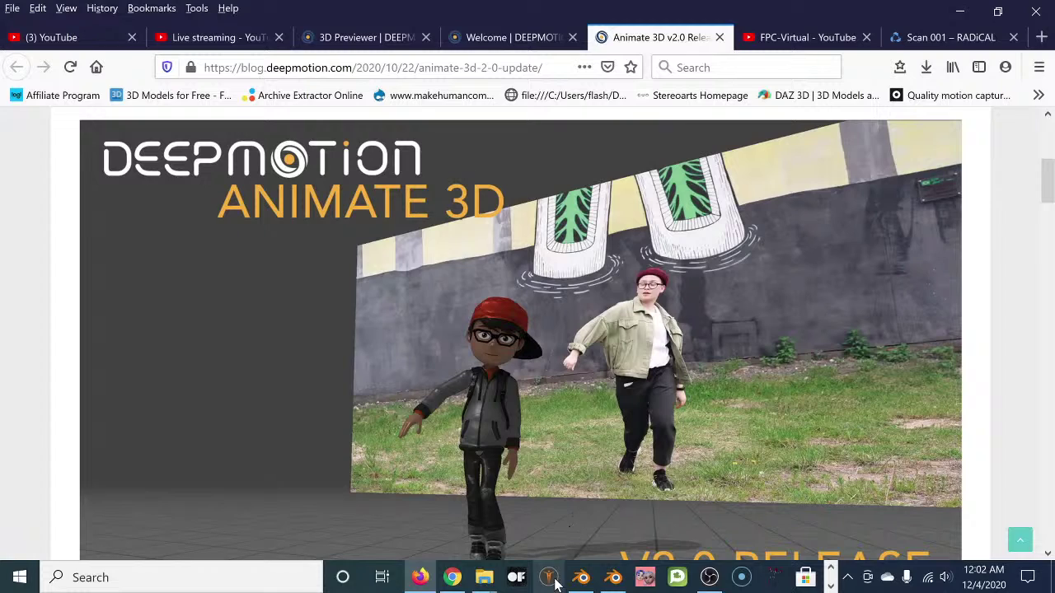
- Switch to the DeepMotion Test1 Joint Fix1 Blender window, enlarge its 3D viewport and examine the clothed character's armature up close
mouse_move(581, 577)
click(565, 521)
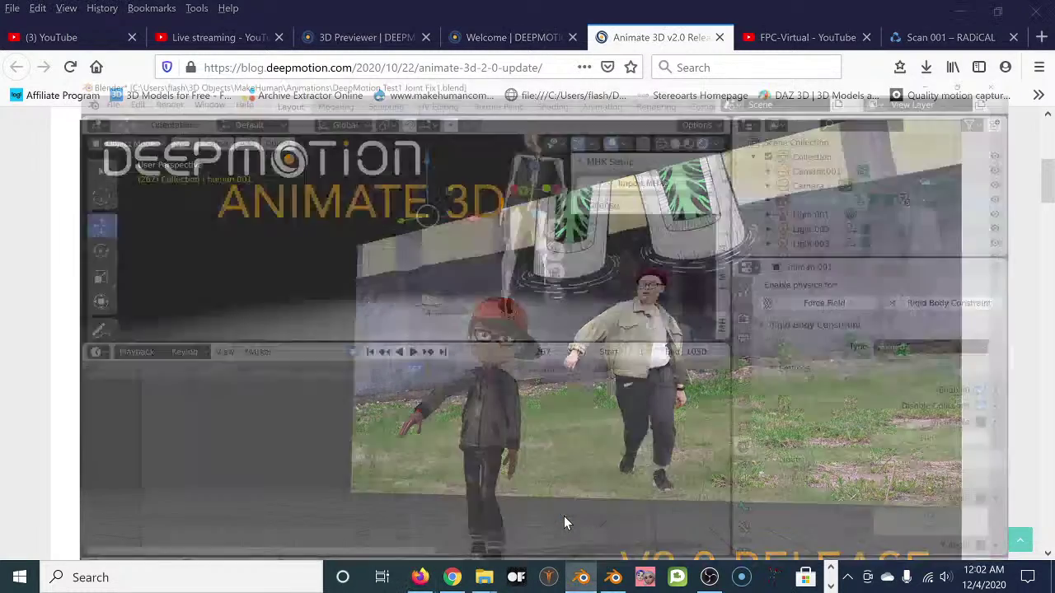
scroll(408, 216, up, 3)
scroll(410, 224, down, 3)
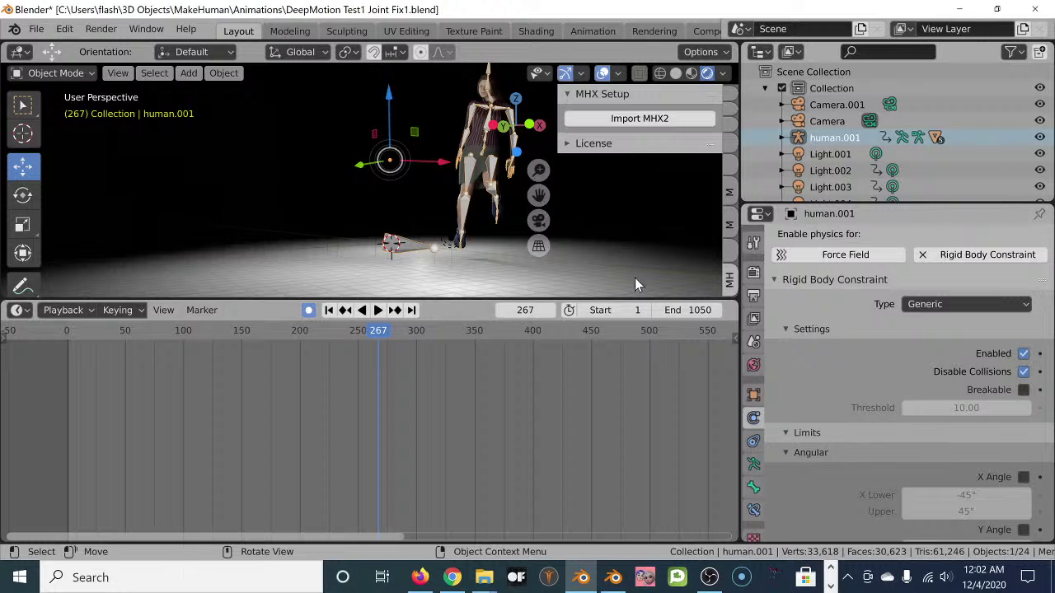
drag(571, 301, 568, 486)
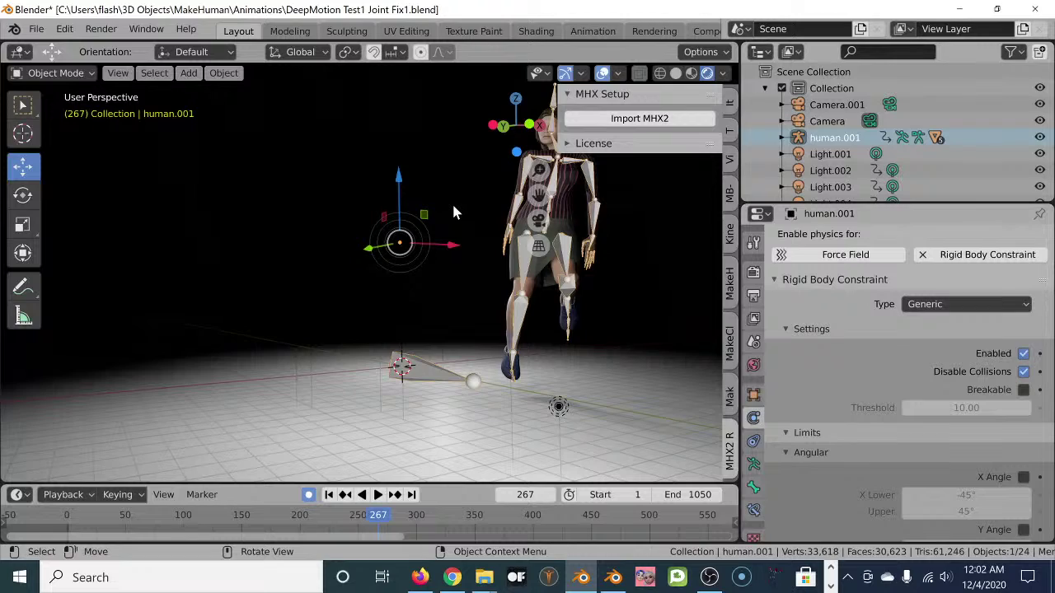
middle_drag(454, 207, 445, 237)
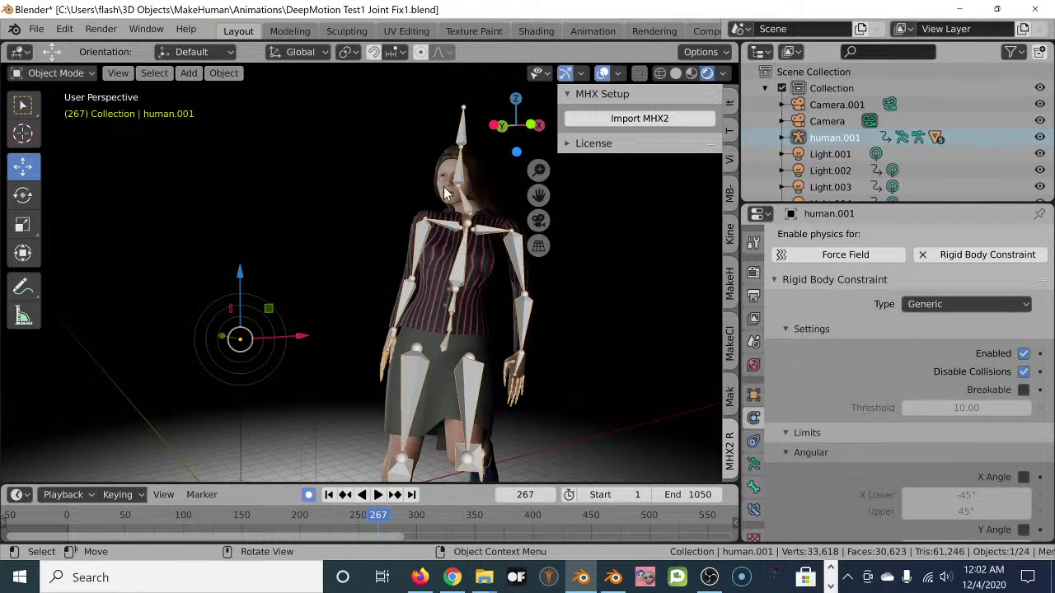
middle_drag(459, 259, 421, 264)
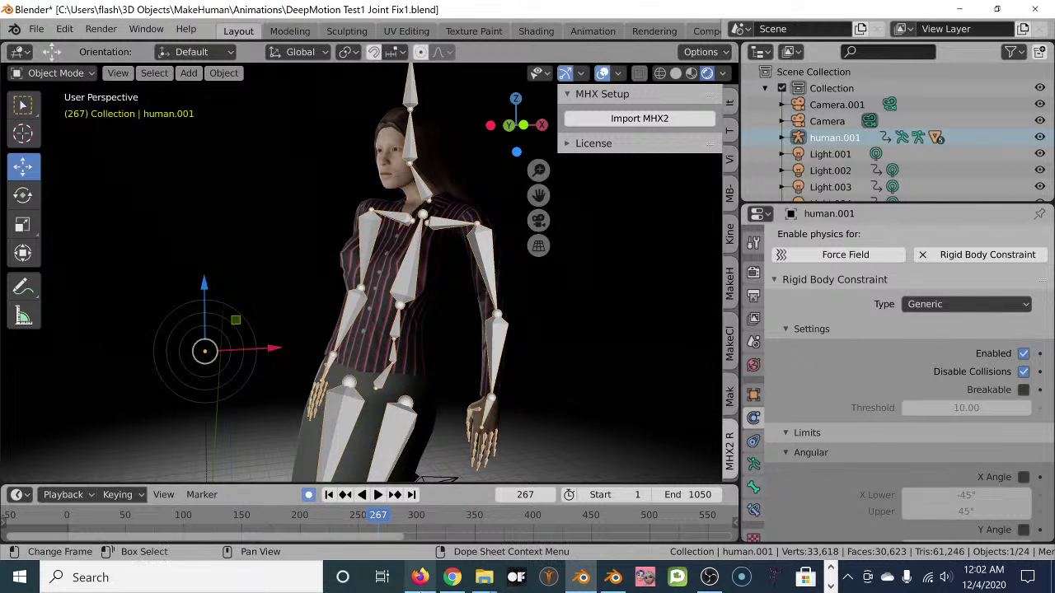
- Switch to the DeepMotion Test3 Blender window and examine the human's arm and shoulder pose from several angles
mouse_move(613, 584)
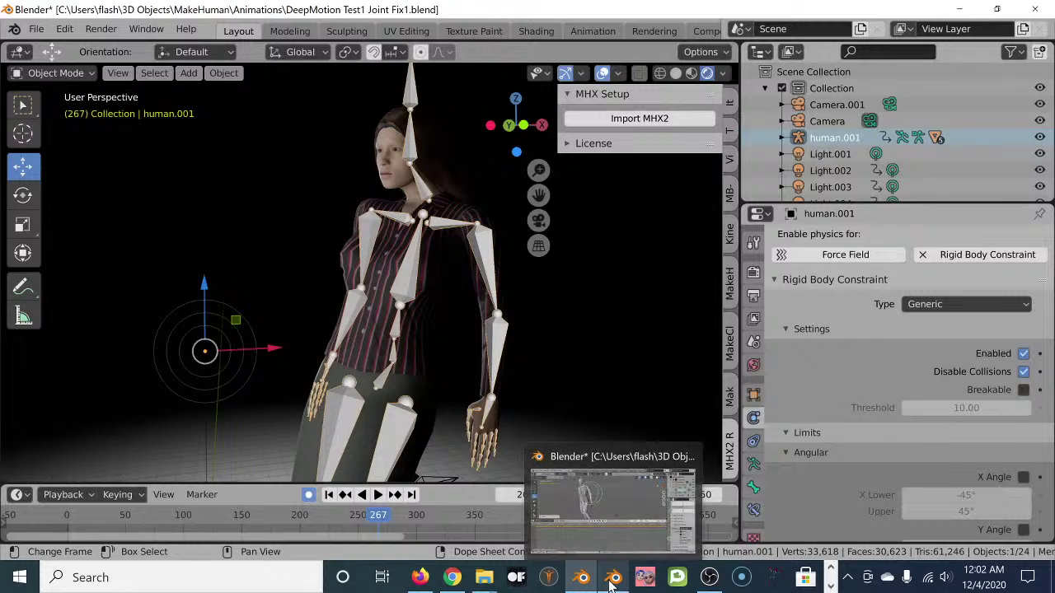
click(607, 500)
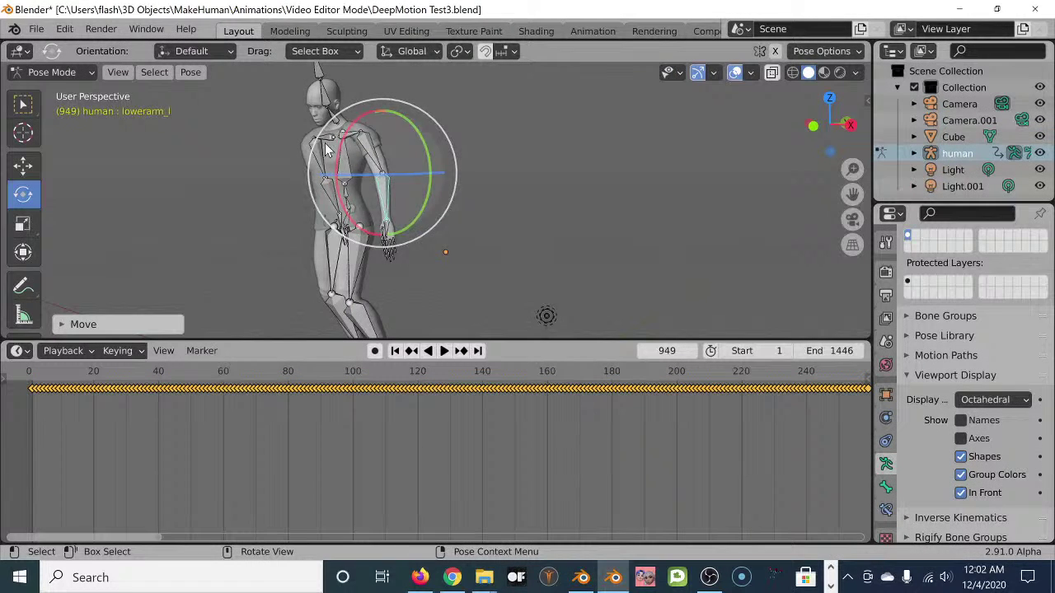
middle_drag(338, 148, 453, 154)
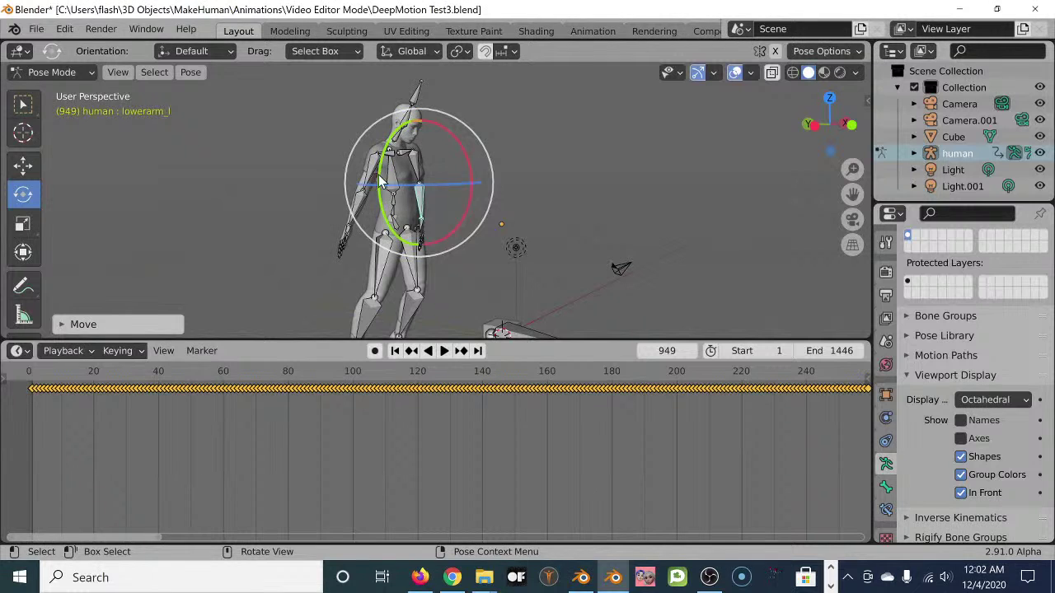
middle_drag(380, 182, 345, 206)
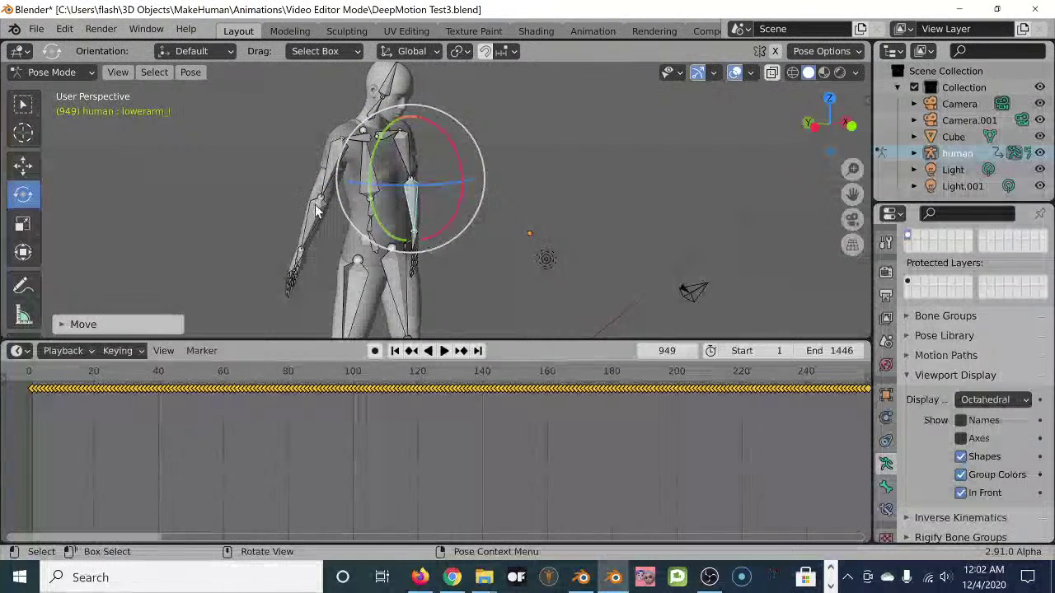
middle_drag(358, 246, 300, 201)
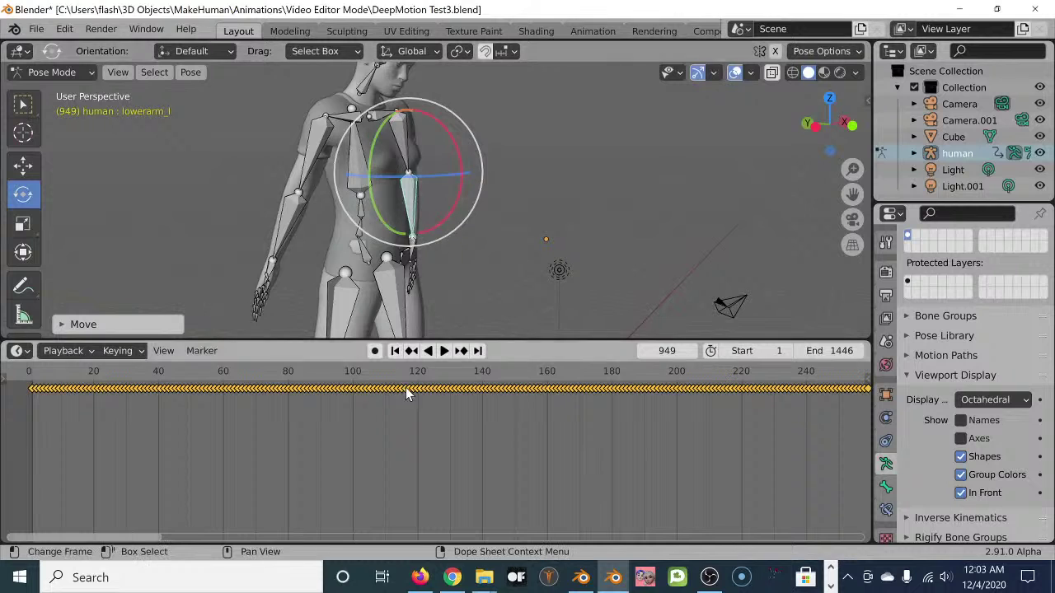
scroll(314, 201, down, 3)
middle_drag(327, 220, 298, 217)
scroll(298, 218, up, 4)
middle_drag(238, 173, 212, 209)
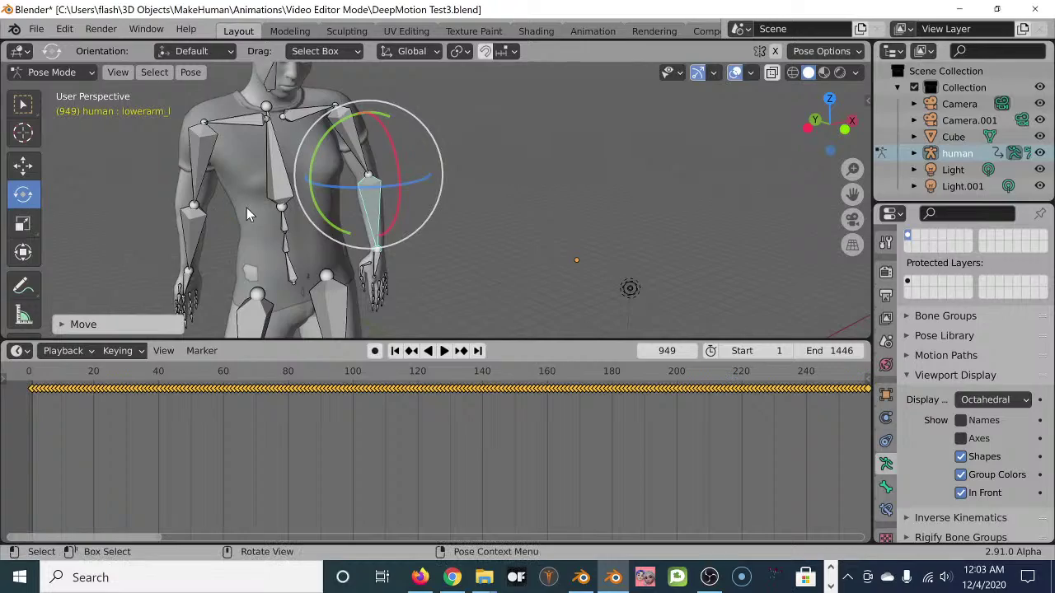
scroll(246, 205, down, 2)
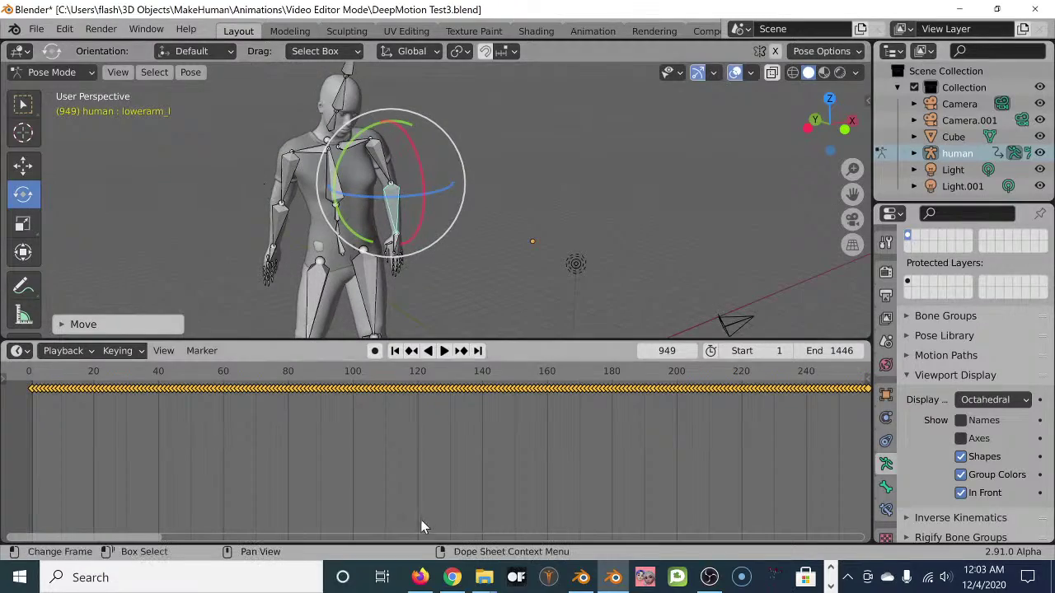
- Revisit the Animate 3D release page in Firefox, return to the DeepMotion Test3 Blender window and enlarge its 3D viewport
mouse_move(422, 581)
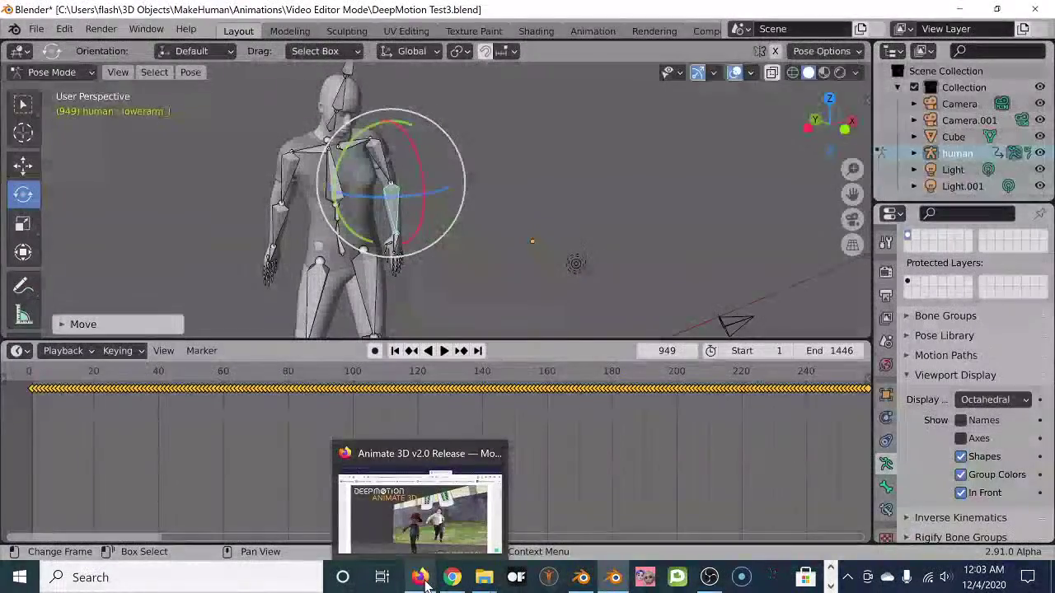
click(425, 503)
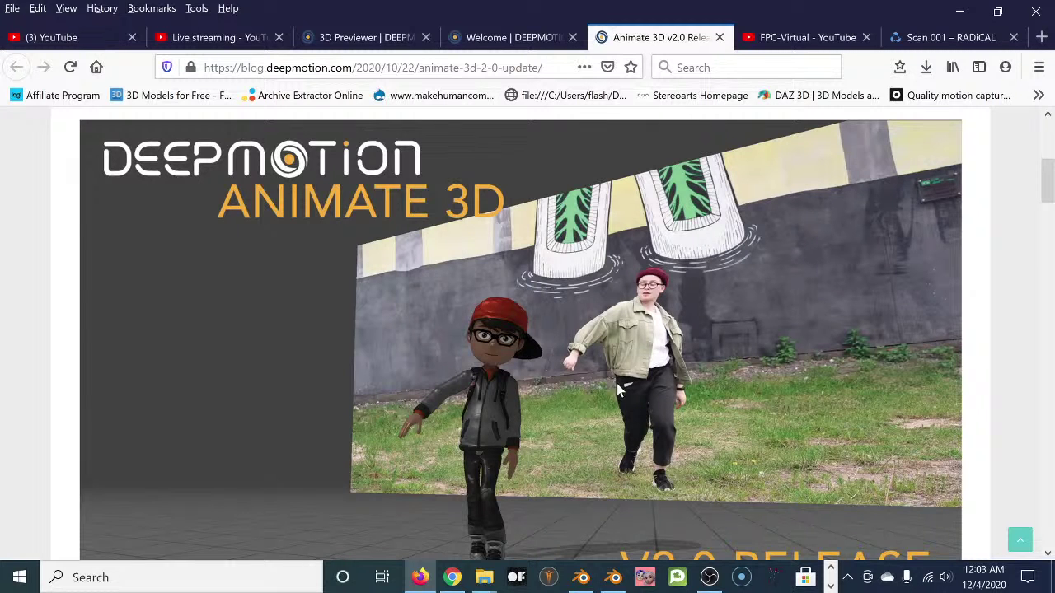
click(613, 577)
middle_drag(511, 326, 425, 328)
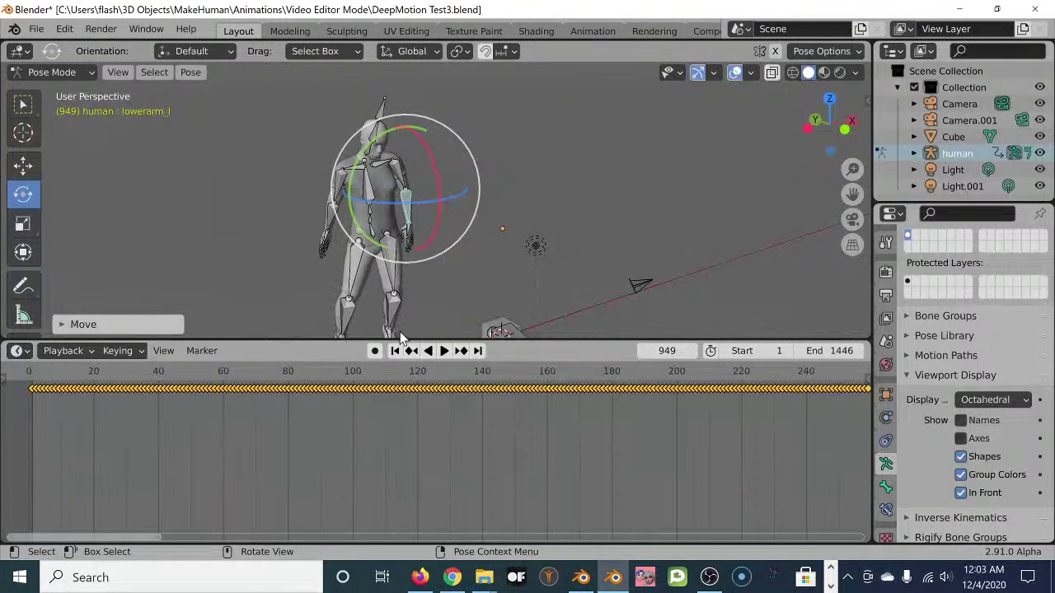
drag(420, 338, 421, 492)
middle_drag(429, 362, 377, 256)
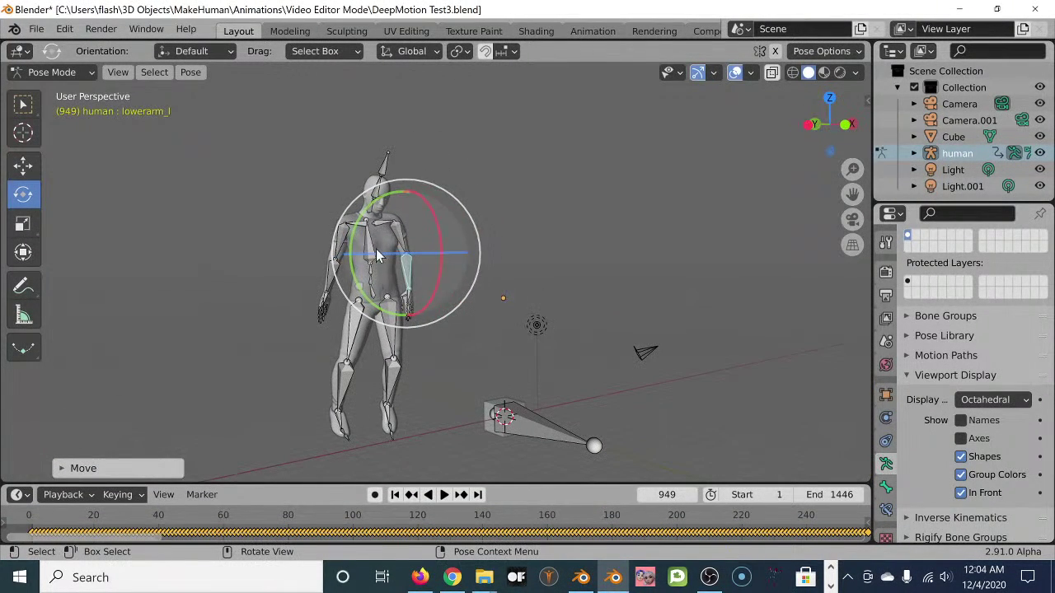
- Play the human's motion-capture animation from frame 1, examine it from several sides, and stop playback at frame 1140
click(394, 495)
middle_drag(412, 322, 401, 304)
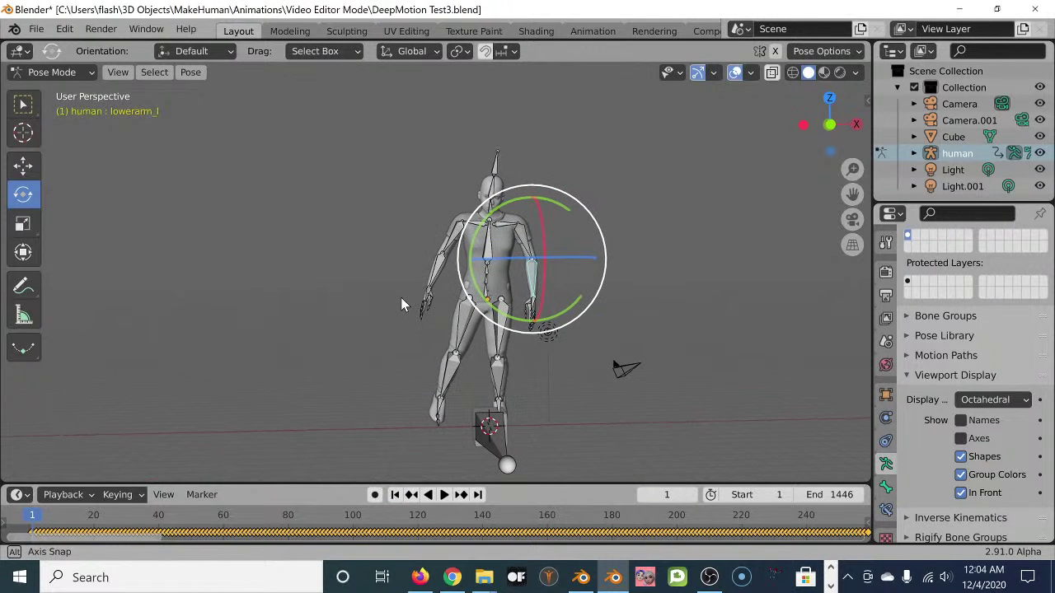
click(444, 495)
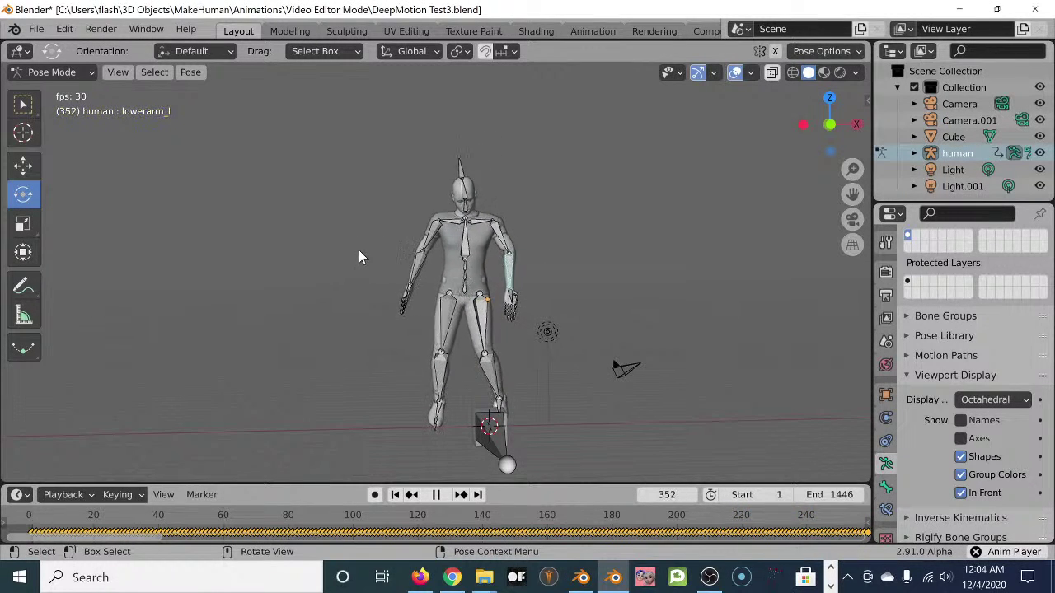
middle_drag(367, 290, 295, 277)
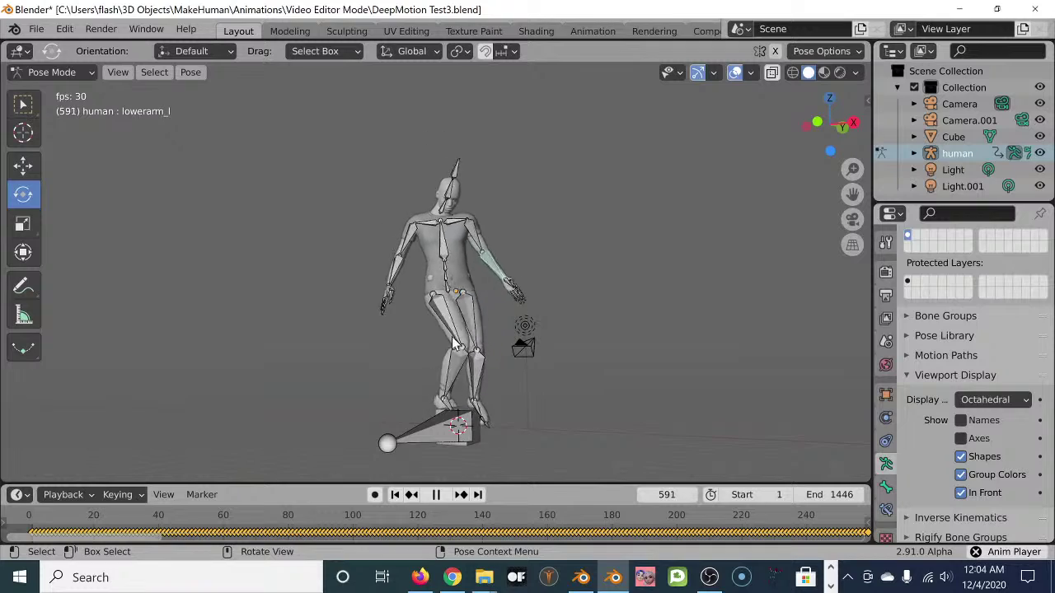
middle_drag(412, 339, 360, 346)
middle_drag(339, 340, 359, 300)
scroll(353, 339, up, 3)
scroll(420, 168, down, 6)
middle_drag(469, 235, 429, 330)
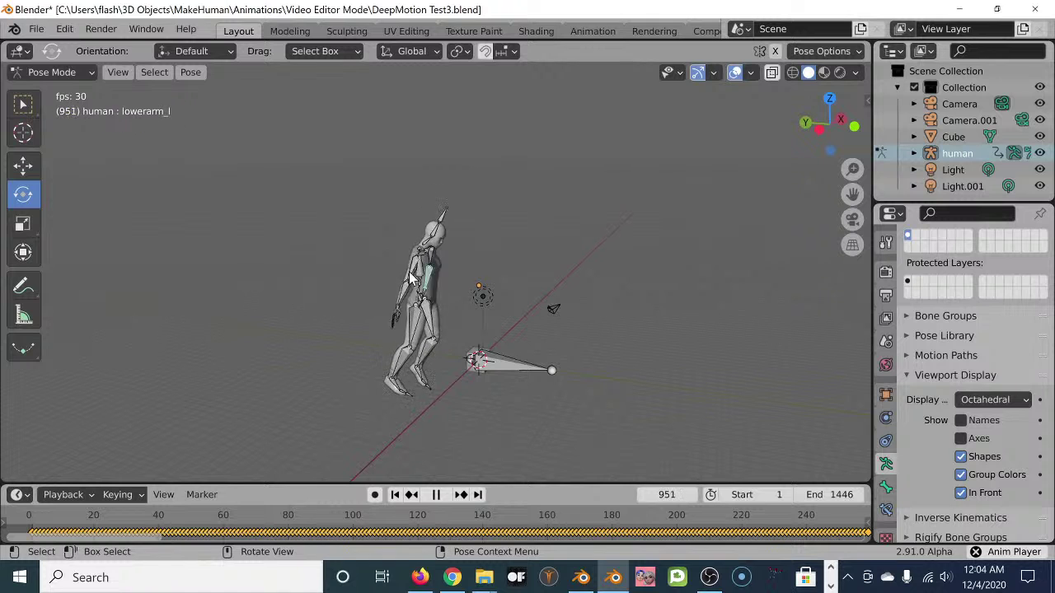
middle_drag(412, 355, 262, 272)
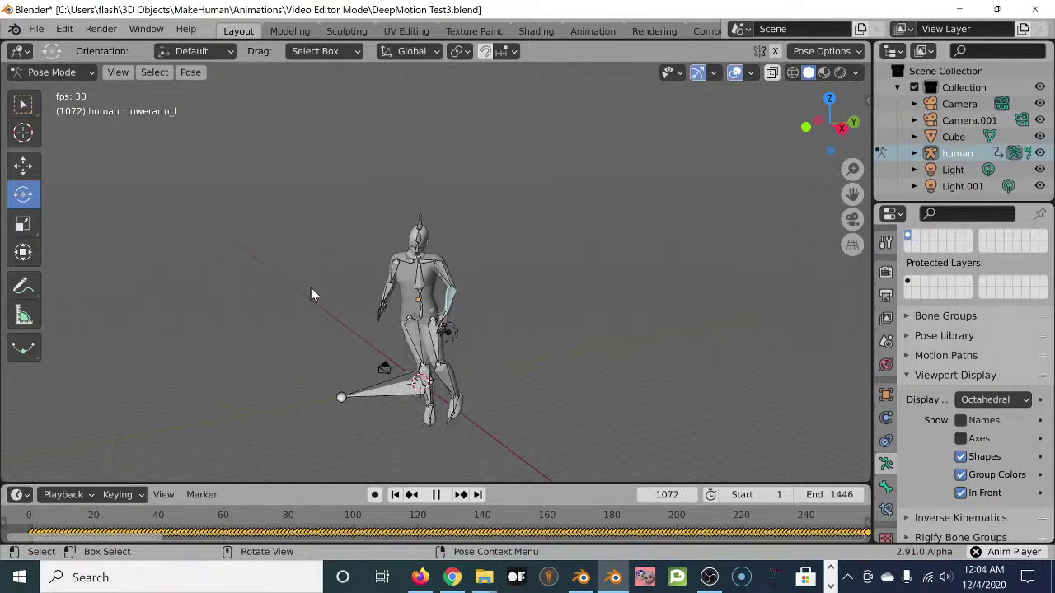
scroll(331, 299, up, 2)
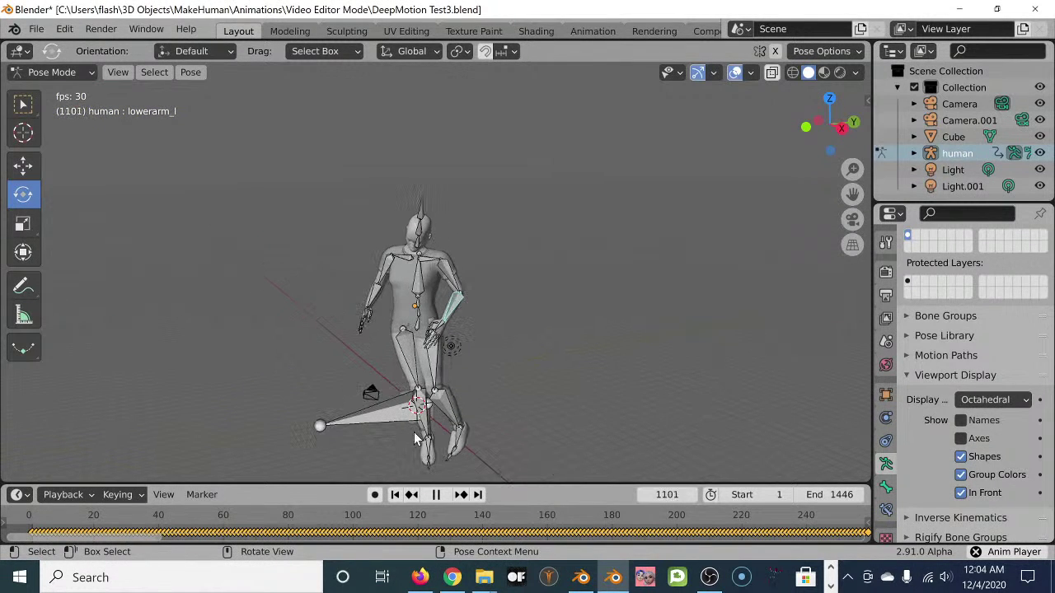
click(436, 495)
- Enlarge the timeline, bring the end of the keyframe range into view and set the current frame to 1017
drag(631, 486, 628, 354)
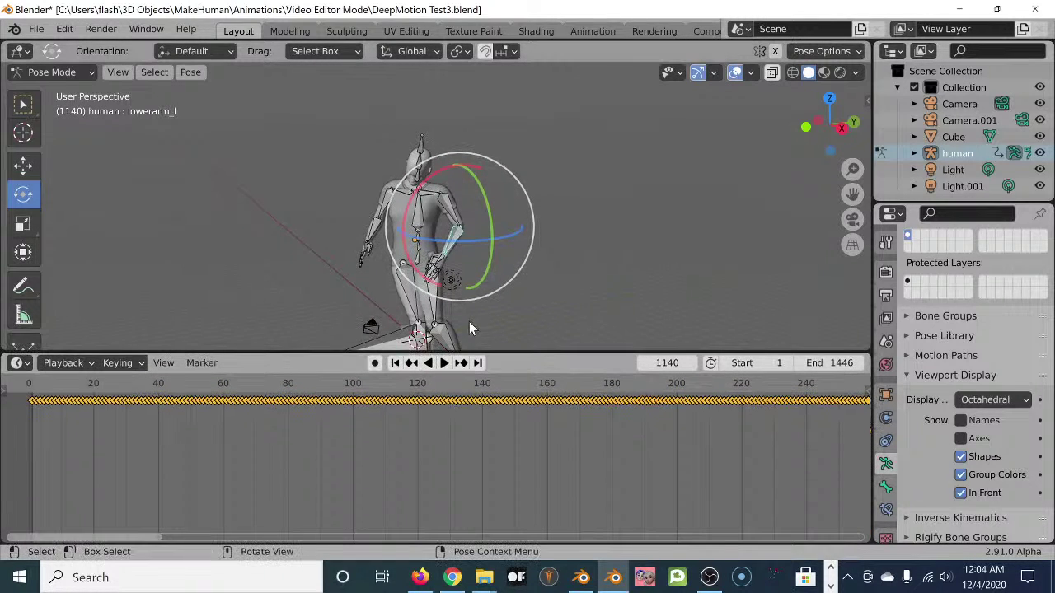
middle_drag(469, 318, 475, 272)
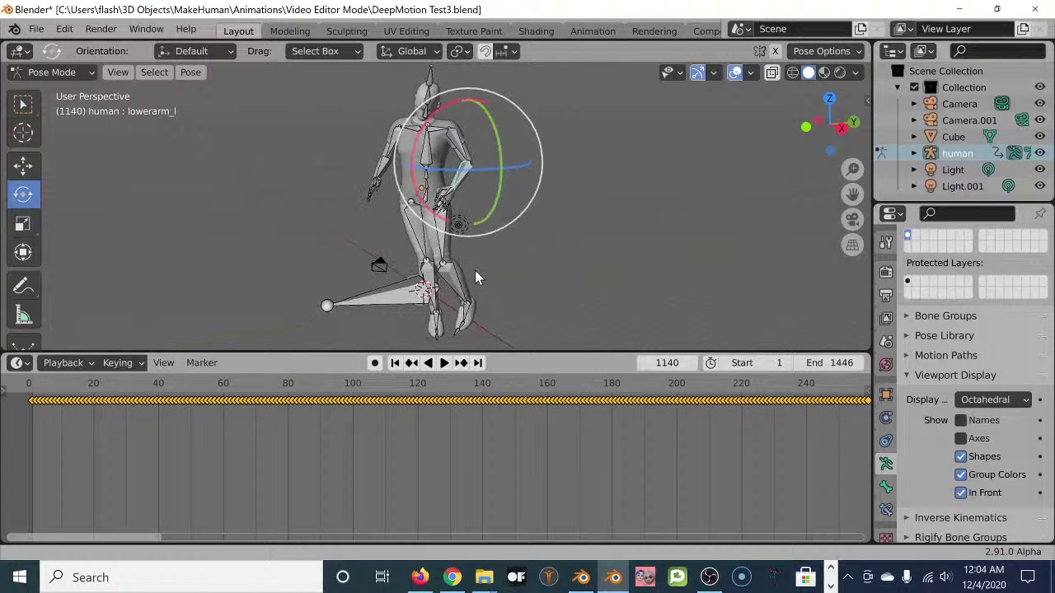
scroll(612, 435, down, 2)
scroll(612, 434, down, 2)
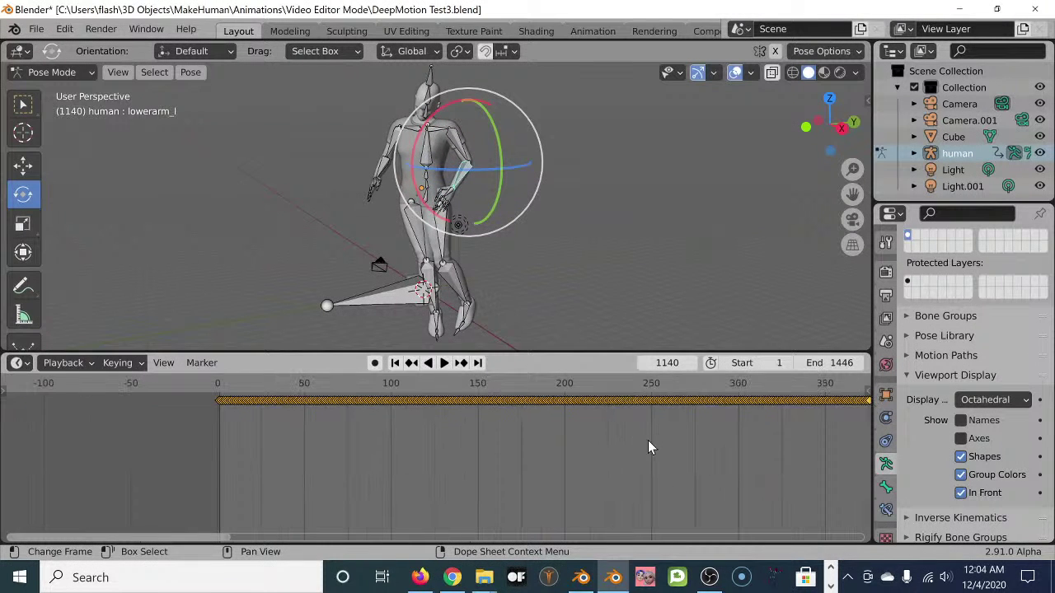
drag(184, 536, 684, 528)
key(space)
drag(626, 397, 406, 399)
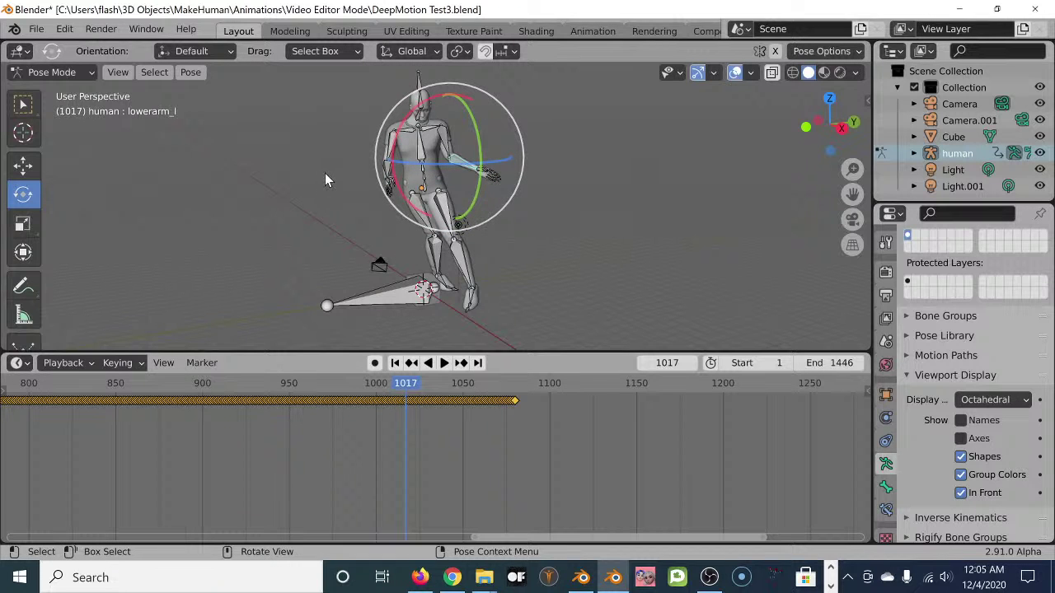
- Examine the human's head, neck and shoulder bones up close at frame 1017
scroll(330, 206, up, 5)
shift+scroll(313, 206, up, 2)
shift+scroll(296, 197, up, 4)
scroll(355, 223, up, 2)
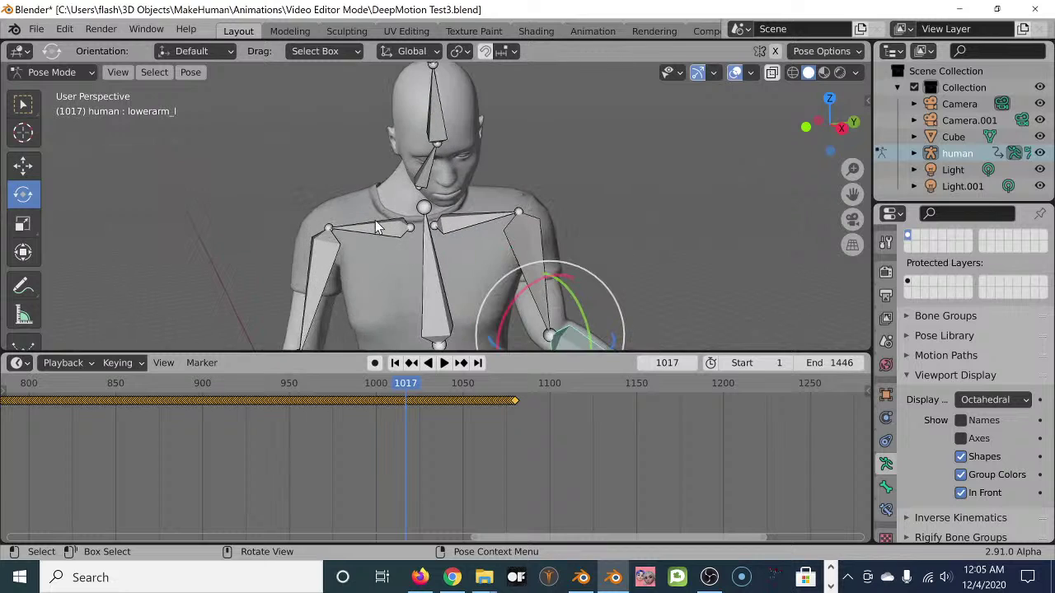
scroll(338, 189, down, 3)
shift+scroll(343, 190, down, 2)
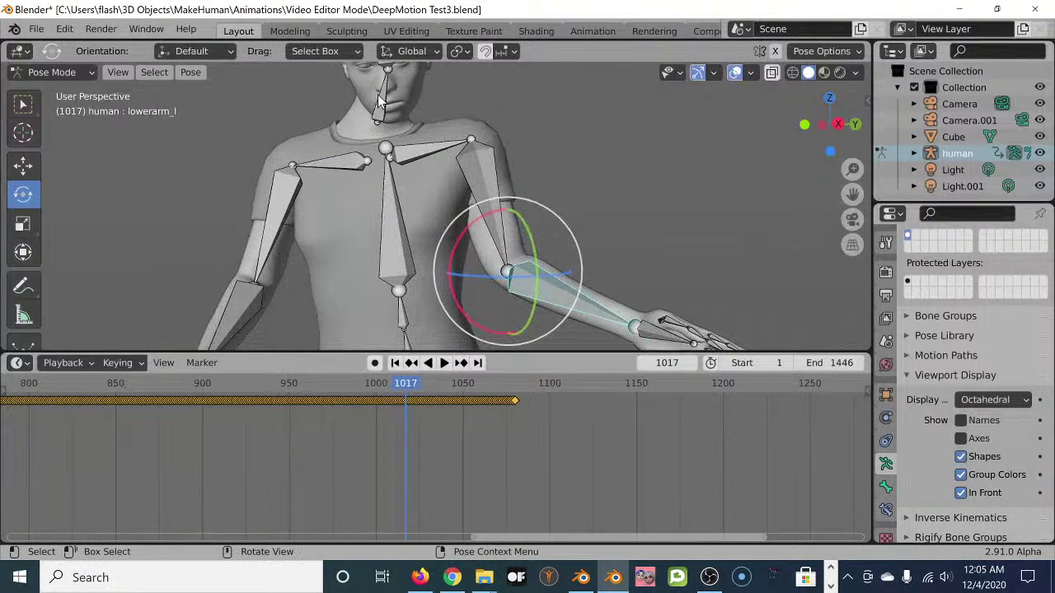
middle_drag(394, 97, 394, 132)
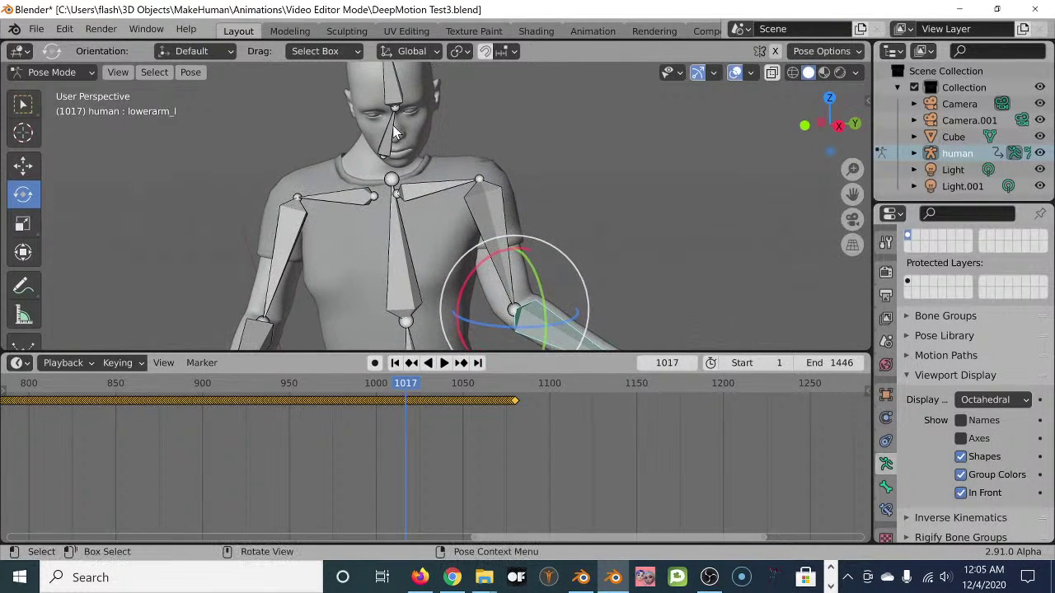
- Select the human's neck_01 bone at frame 1017 and rotate it about the global X axis to tilt the neck
scroll(388, 124, down, 4)
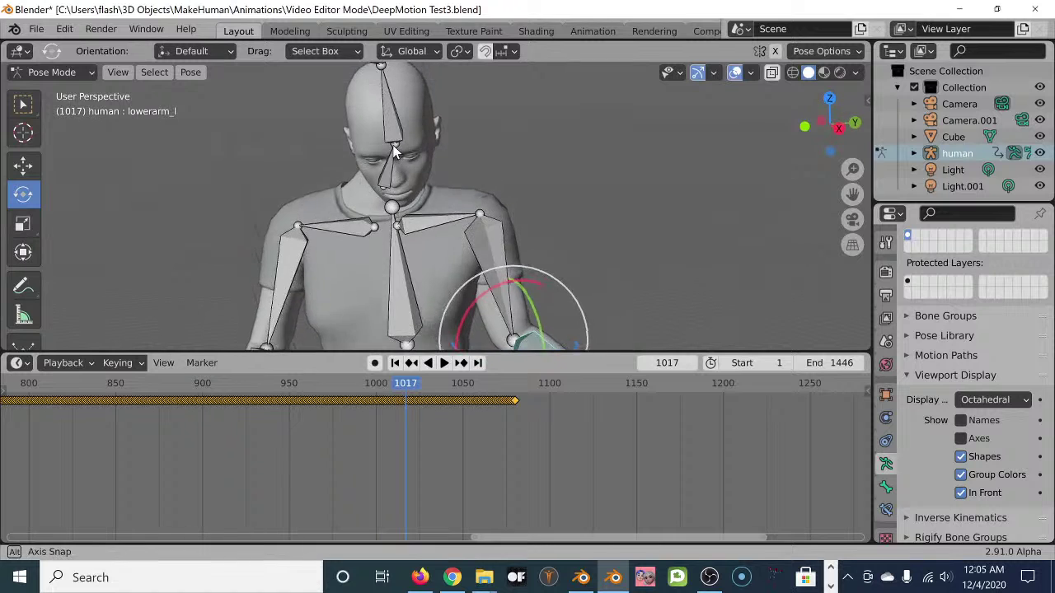
middle_drag(403, 123, 415, 161)
middle_drag(394, 221, 412, 283)
scroll(412, 283, up, 3)
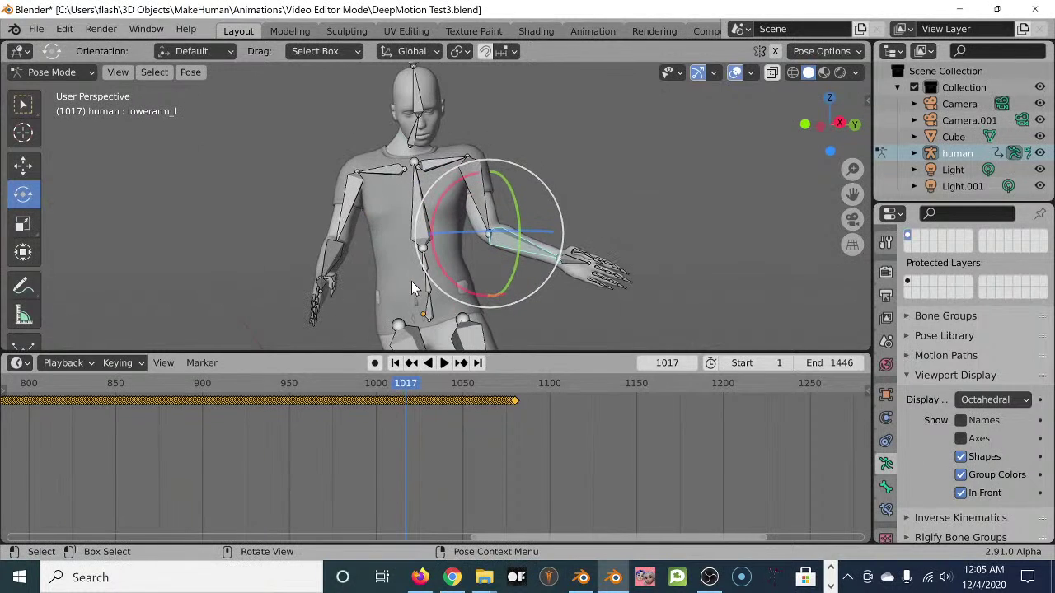
click(416, 136)
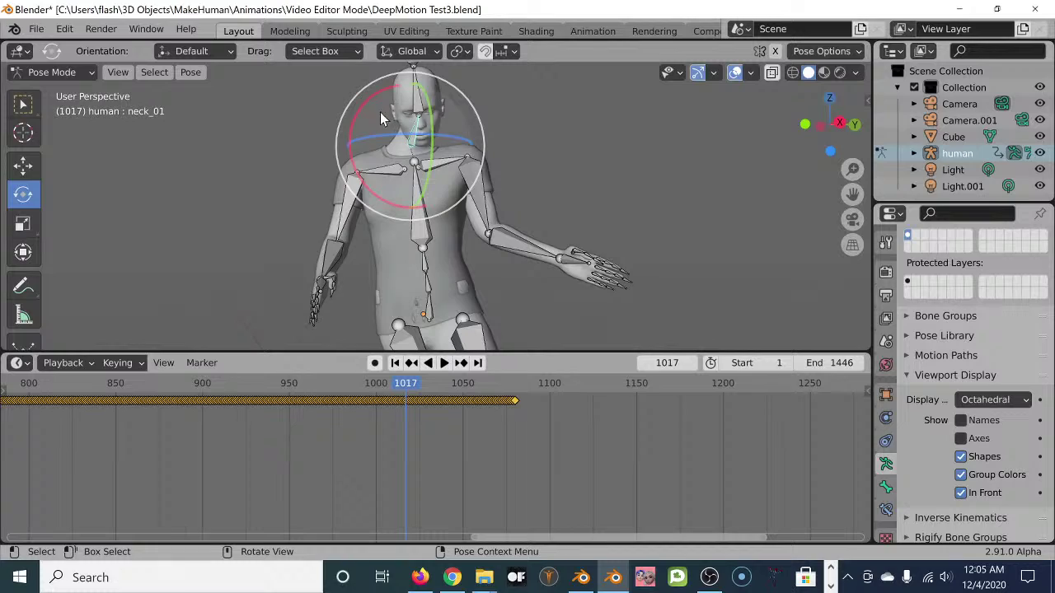
mouse_move(294, 139)
middle_down()
mouse_move(405, 150)
mouse_move(243, 151)
mouse_move(302, 148)
mouse_move(286, 146)
middle_up()
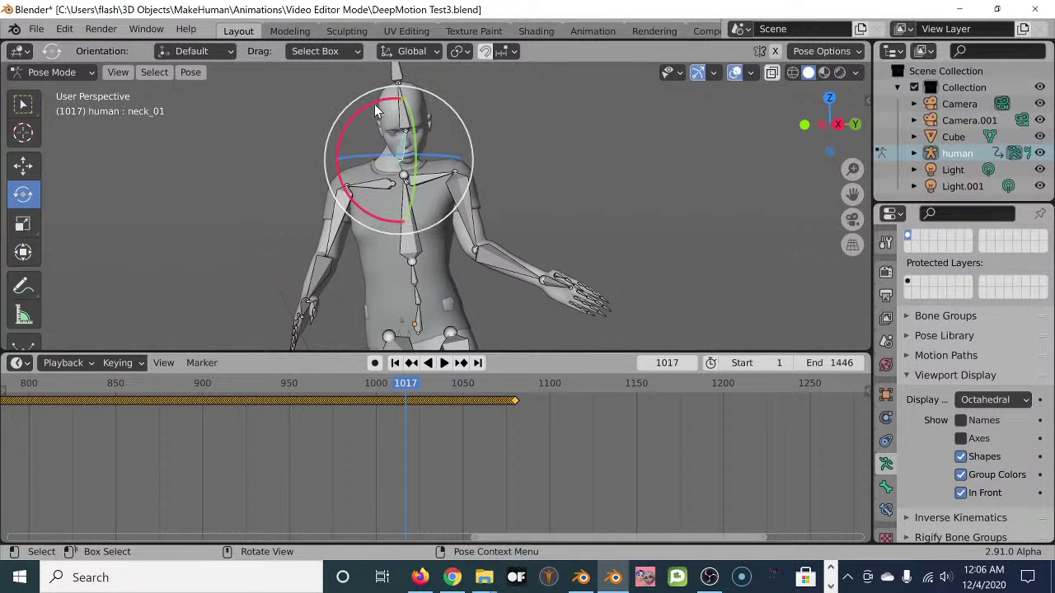
drag(374, 103, 355, 124)
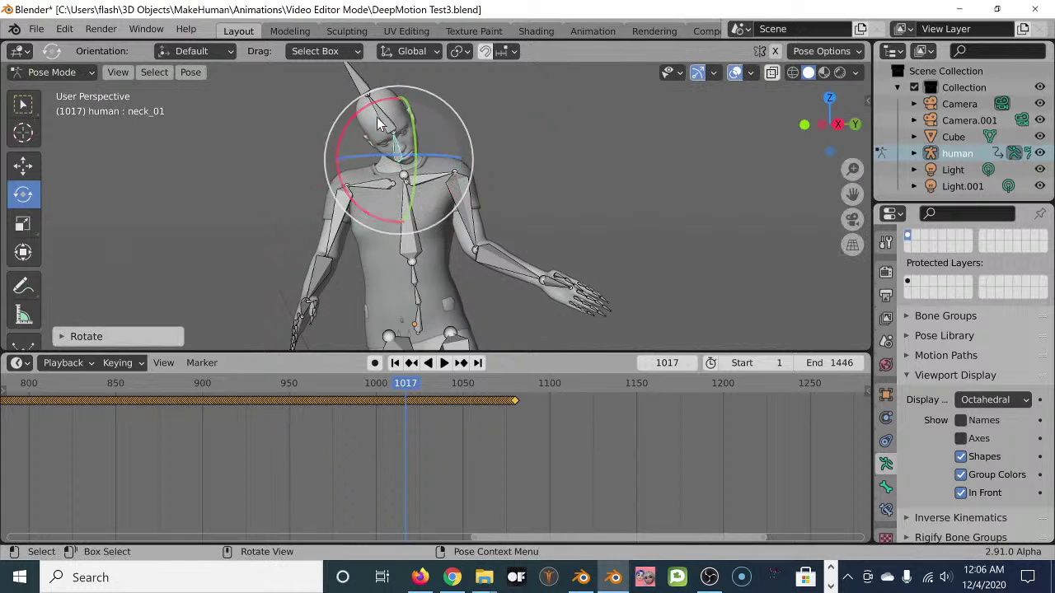
- Refine the neck_01 bone's pose with a trackball rotation and further tilting so the head lifts off the chest
mouse_move(495, 126)
middle_down()
mouse_move(534, 129)
mouse_move(490, 123)
middle_up()
mouse_move(478, 111)
mouse_down()
mouse_move(428, 120)
mouse_move(462, 107)
mouse_up()
scroll(577, 147, up, 5)
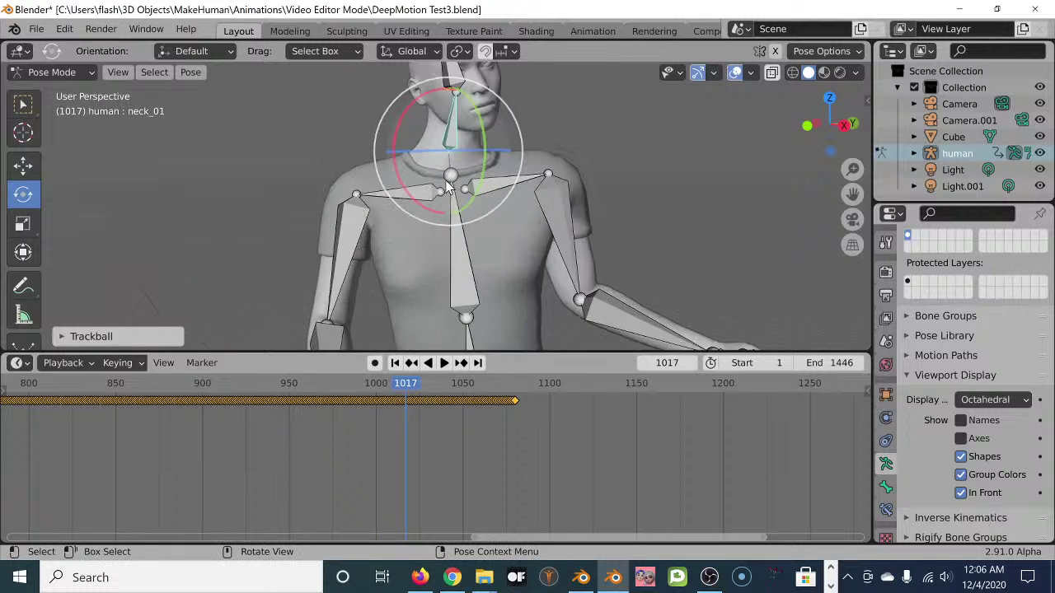
middle_drag(452, 137, 539, 146)
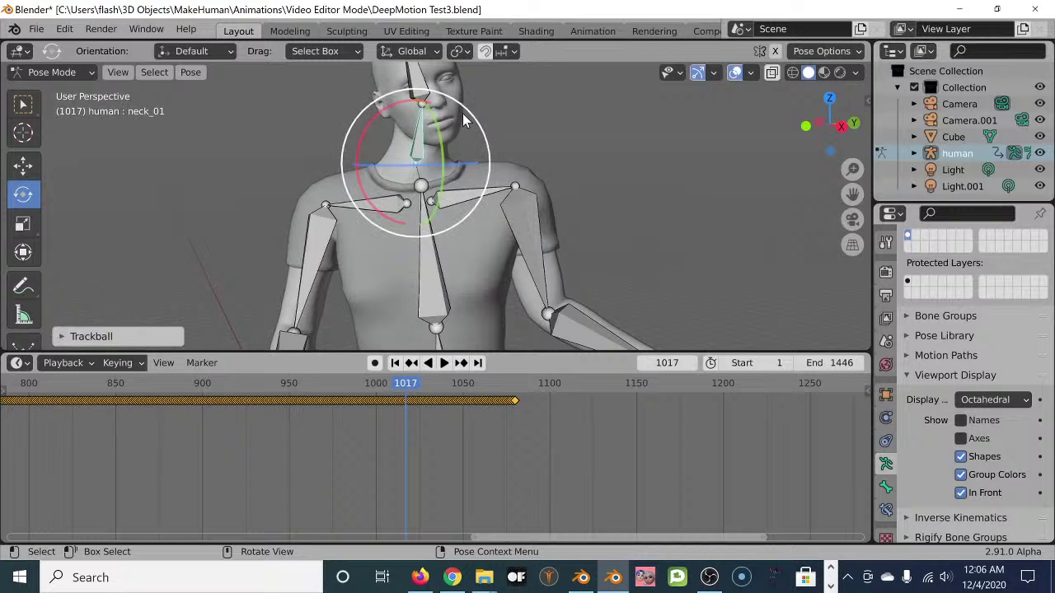
drag(440, 94, 400, 131)
mouse_move(399, 131)
middle_down()
mouse_move(423, 140)
mouse_move(395, 127)
middle_up()
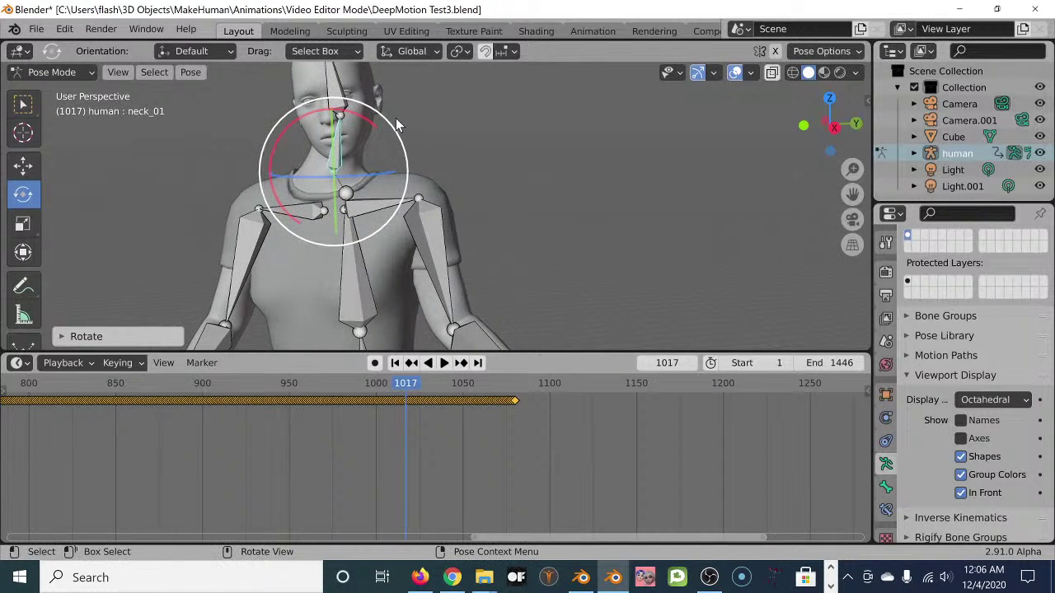
drag(387, 122, 365, 110)
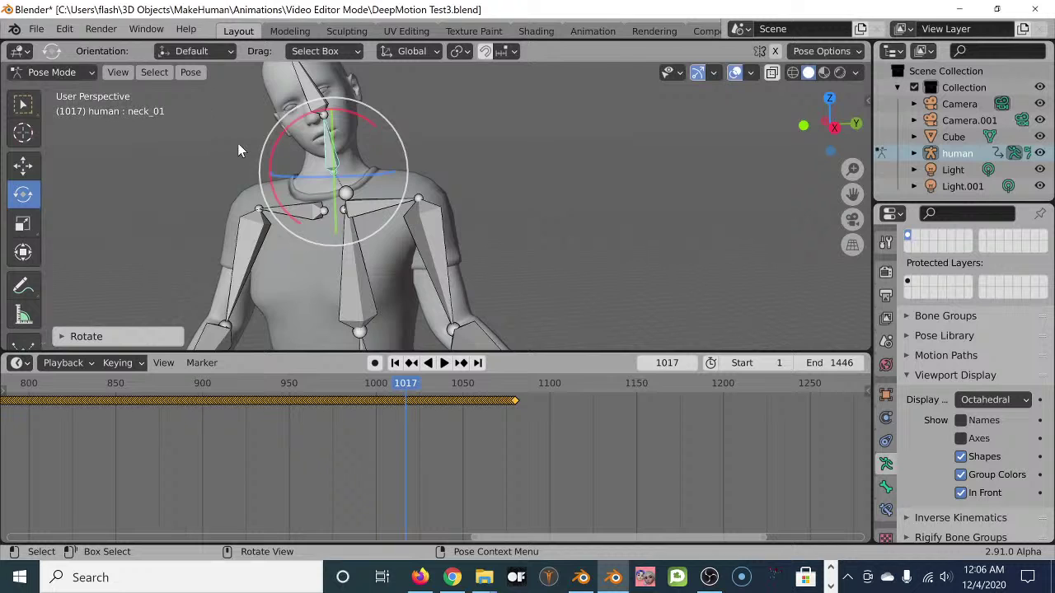
- Select the head bone, rotate it upright at frame 1017, and check the pose from several sides
scroll(241, 150, down, 3)
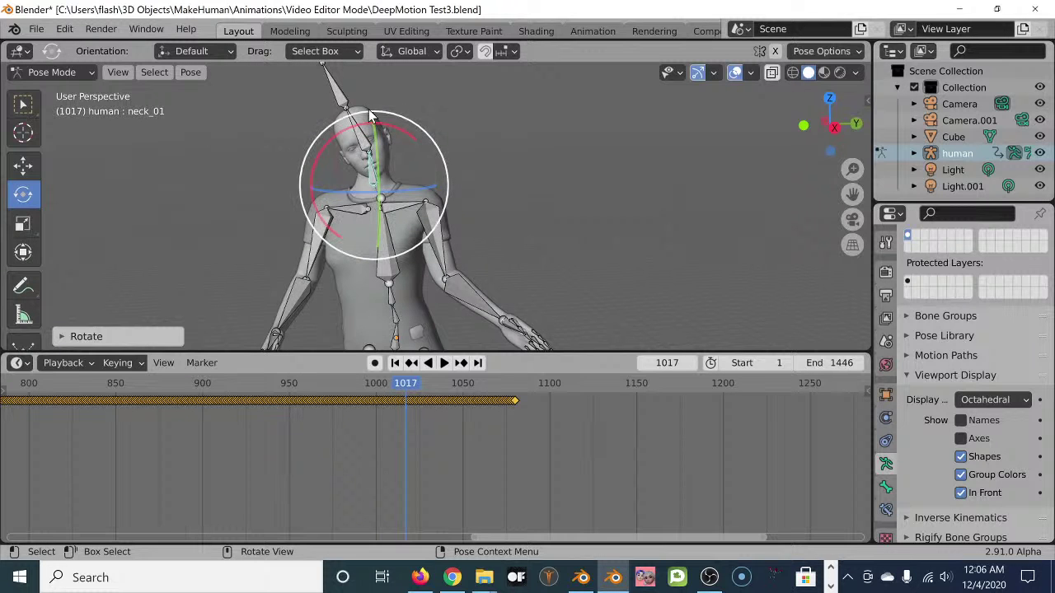
middle_drag(456, 105, 348, 132)
click(468, 120)
drag(349, 115, 373, 128)
middle_drag(374, 128, 448, 180)
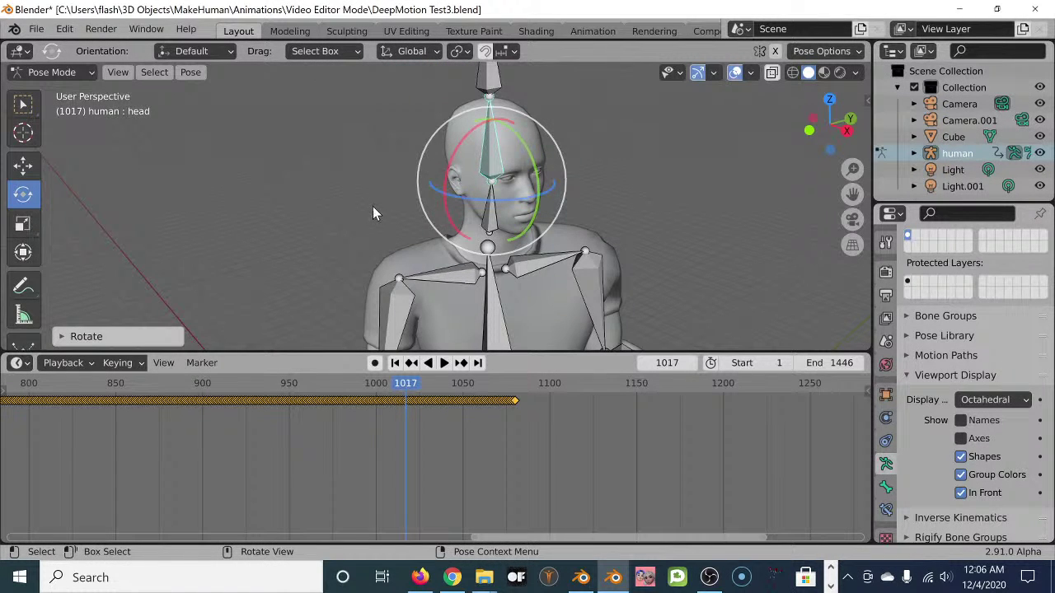
middle_drag(372, 210, 356, 195)
middle_drag(446, 176, 375, 136)
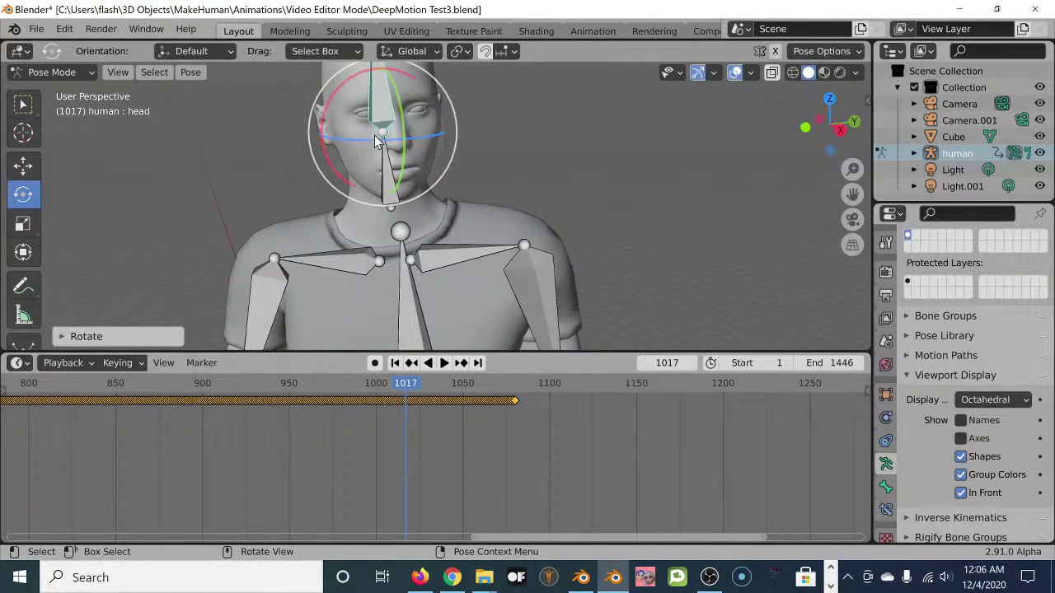
scroll(375, 136, down, 2)
middle_drag(416, 188, 374, 174)
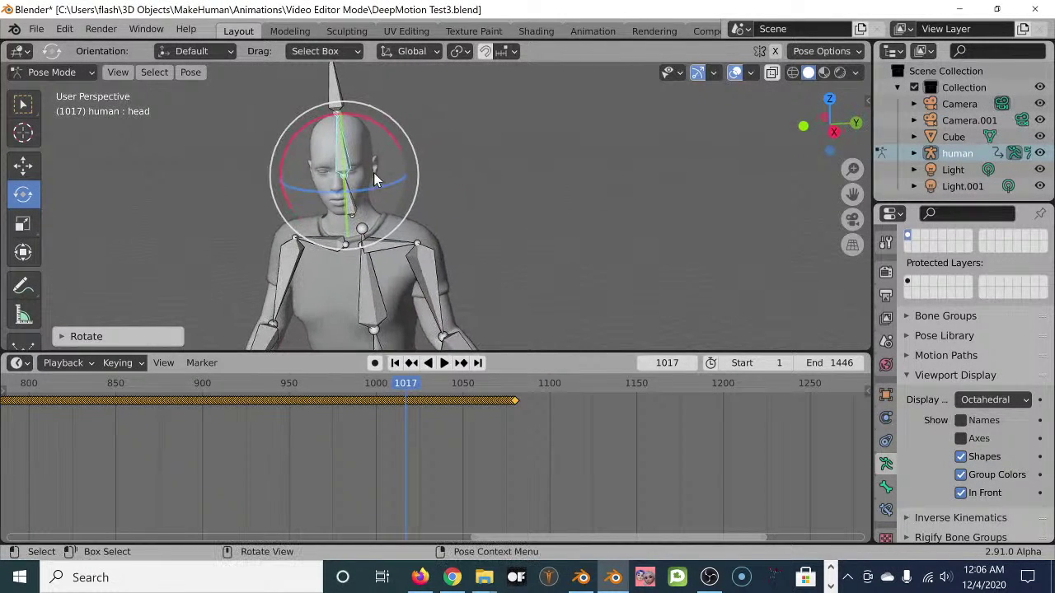
middle_drag(256, 202, 335, 194)
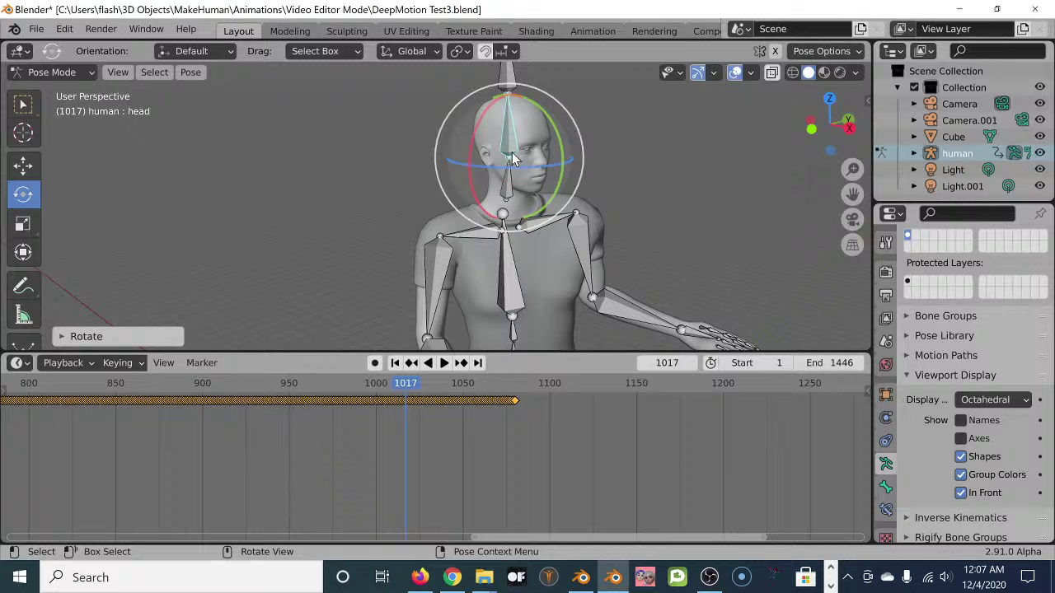
- Select the keyframe beside frame 1017 and scrub between frames 1016 and 1018 to compare the head pose
scroll(404, 402, up, 6)
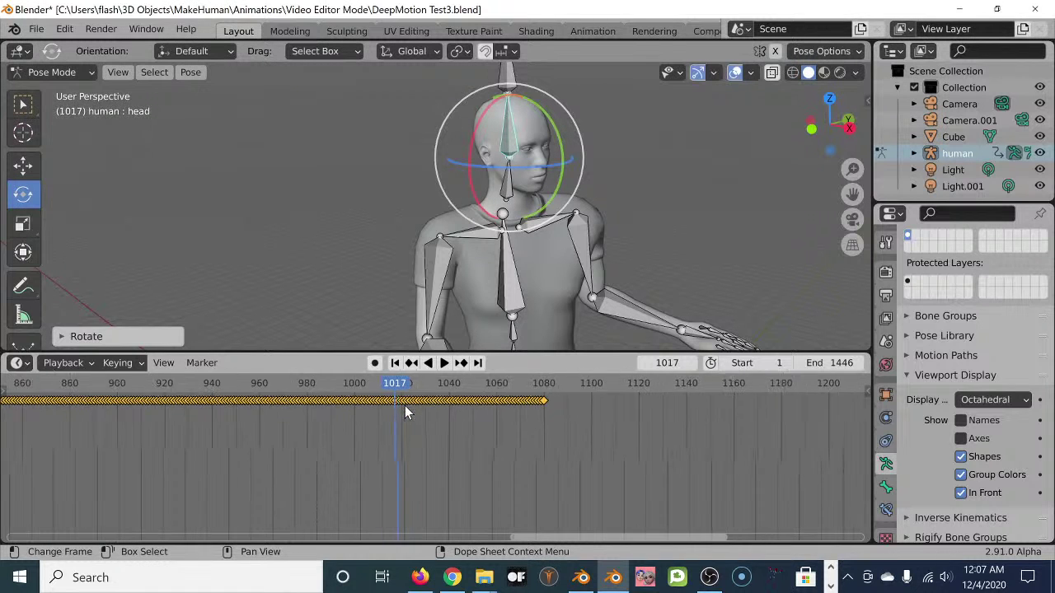
scroll(384, 421, up, 2)
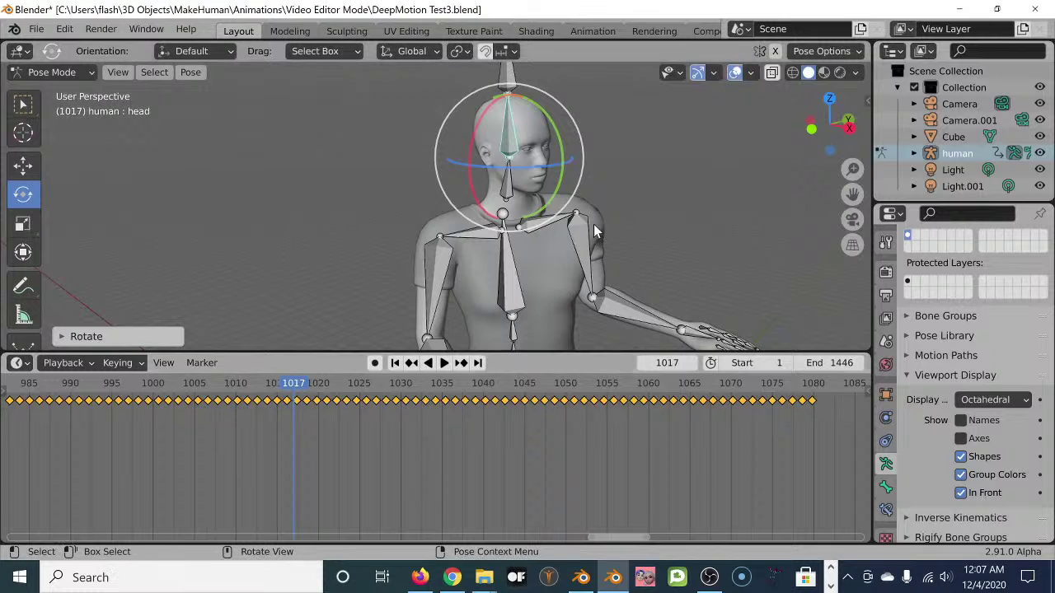
click(288, 402)
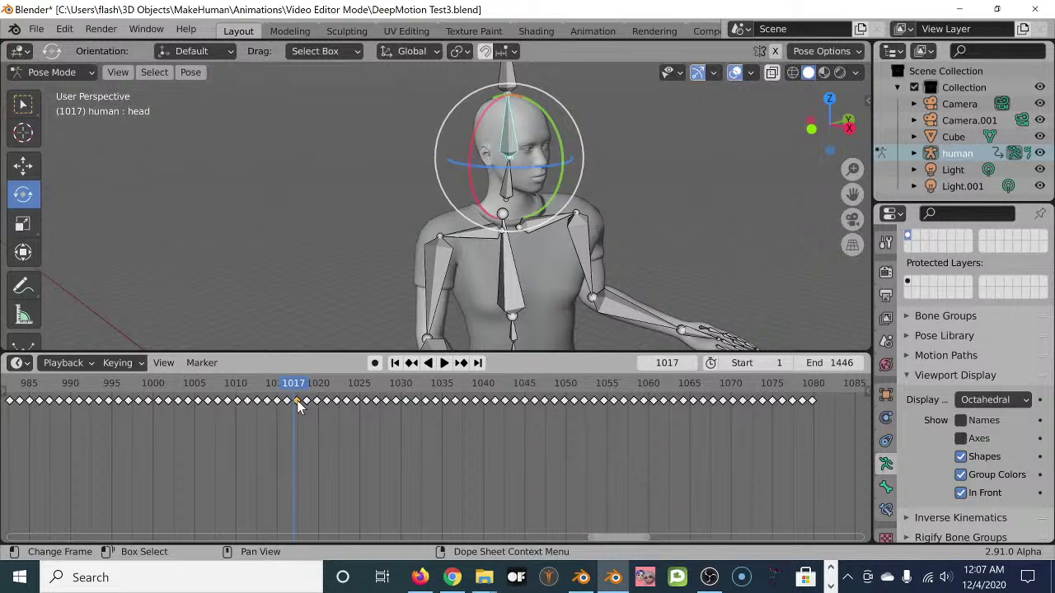
key(shift+ctrl+space)
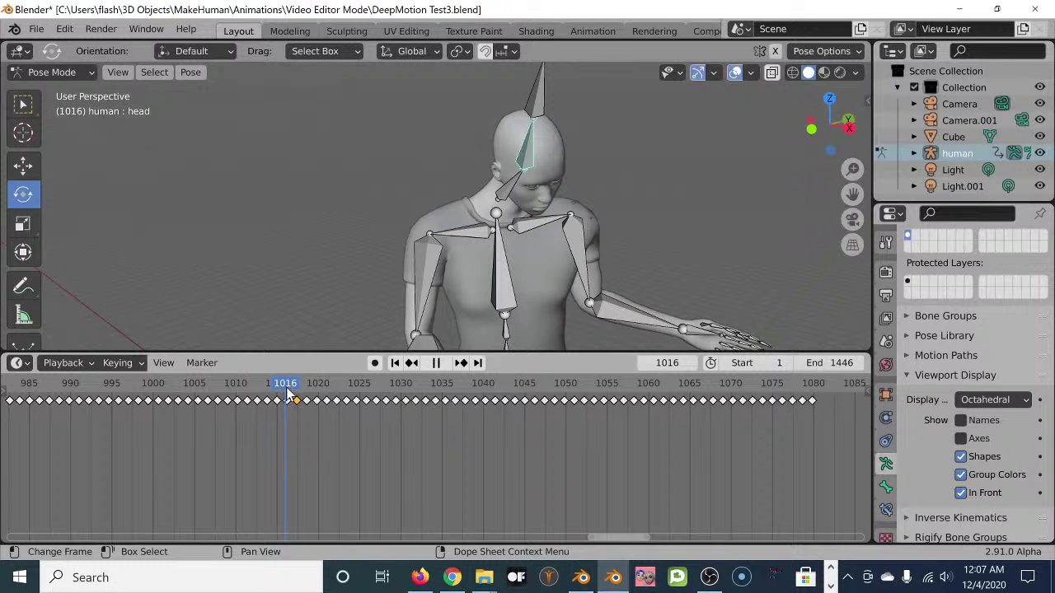
mouse_move(288, 395)
mouse_down()
mouse_move(302, 397)
mouse_move(281, 403)
mouse_move(303, 404)
mouse_up()
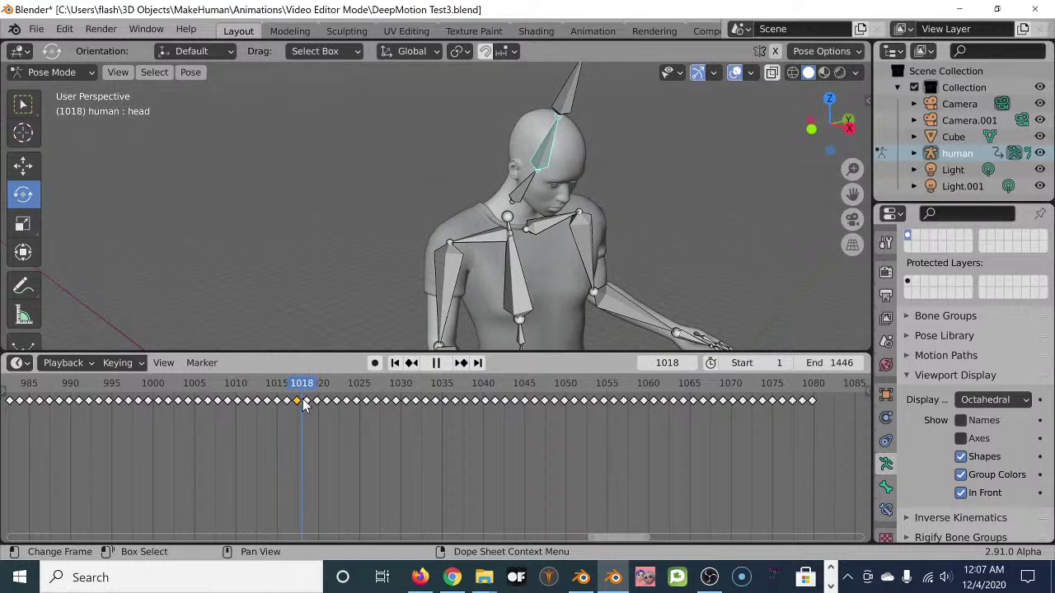
key(space)
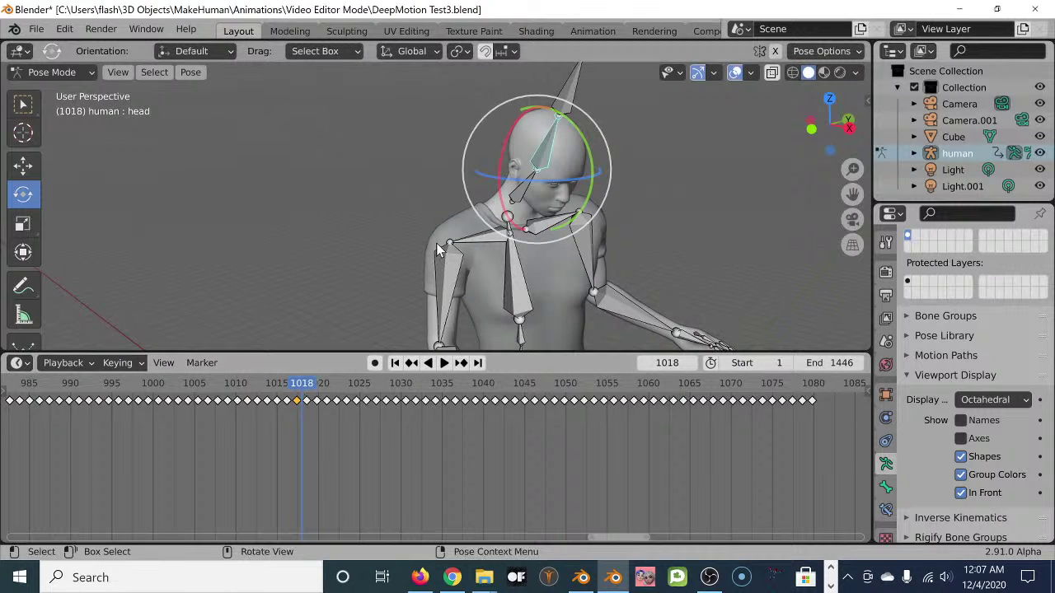
- Turn on Auto Keying and keep the armature in Pose Mode
click(375, 368)
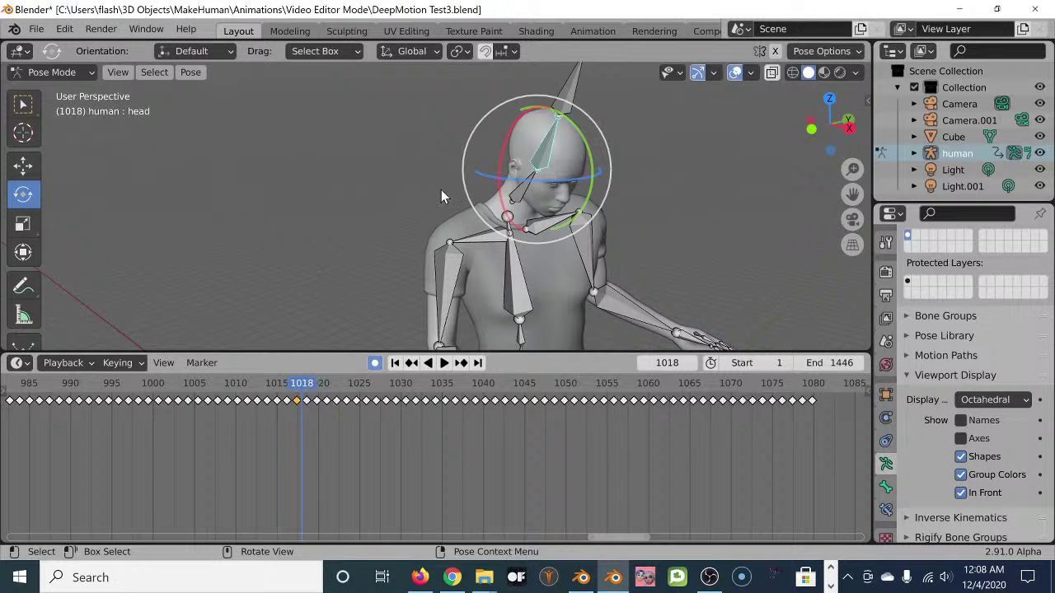
click(61, 73)
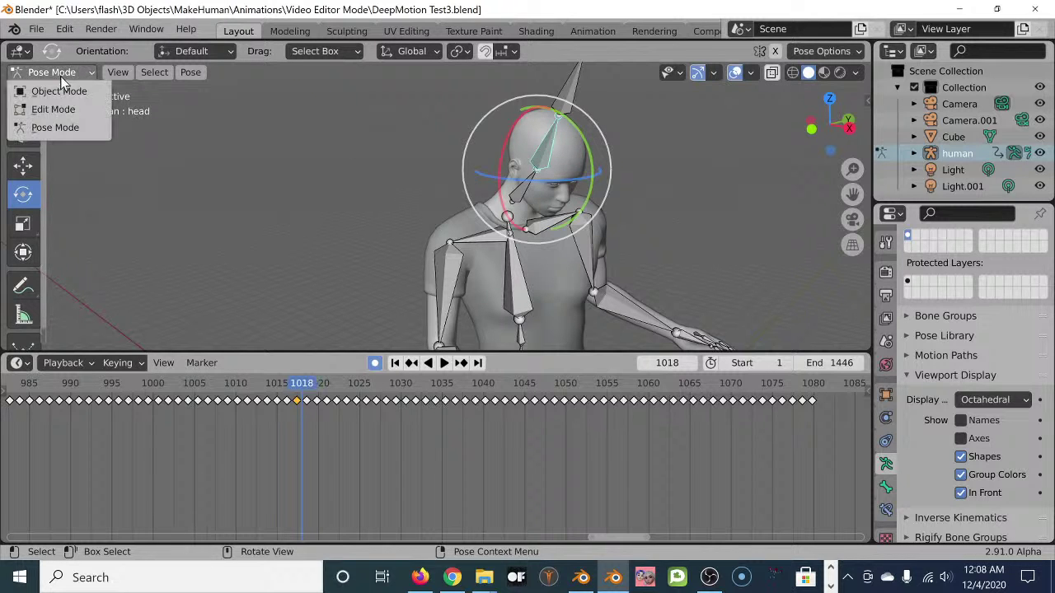
click(67, 129)
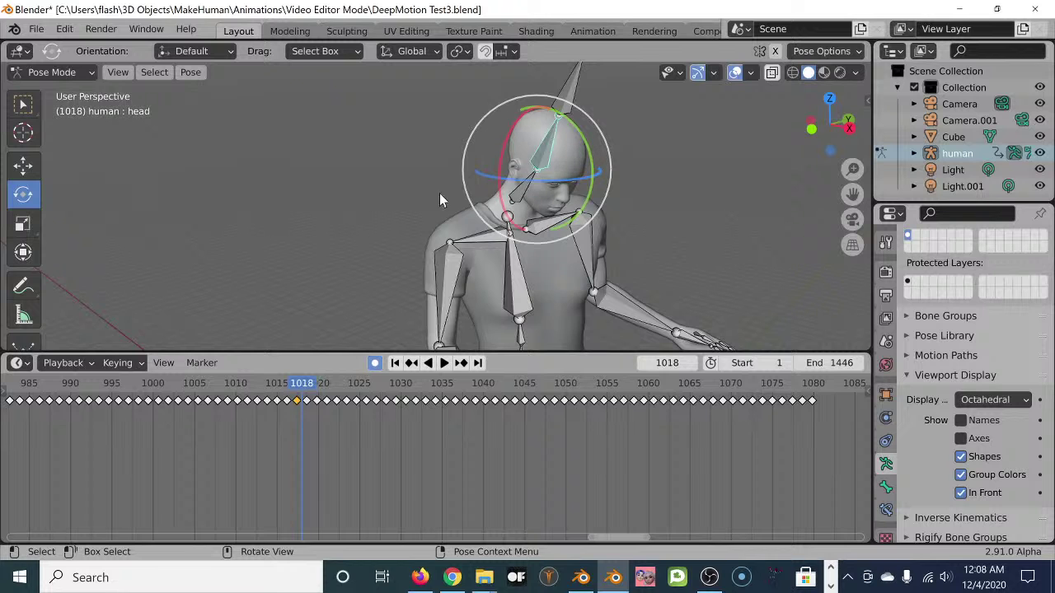
- Undo the Auto Keying, frame and keyframe selection changes along with the last head rotation
click(69, 31)
click(72, 48)
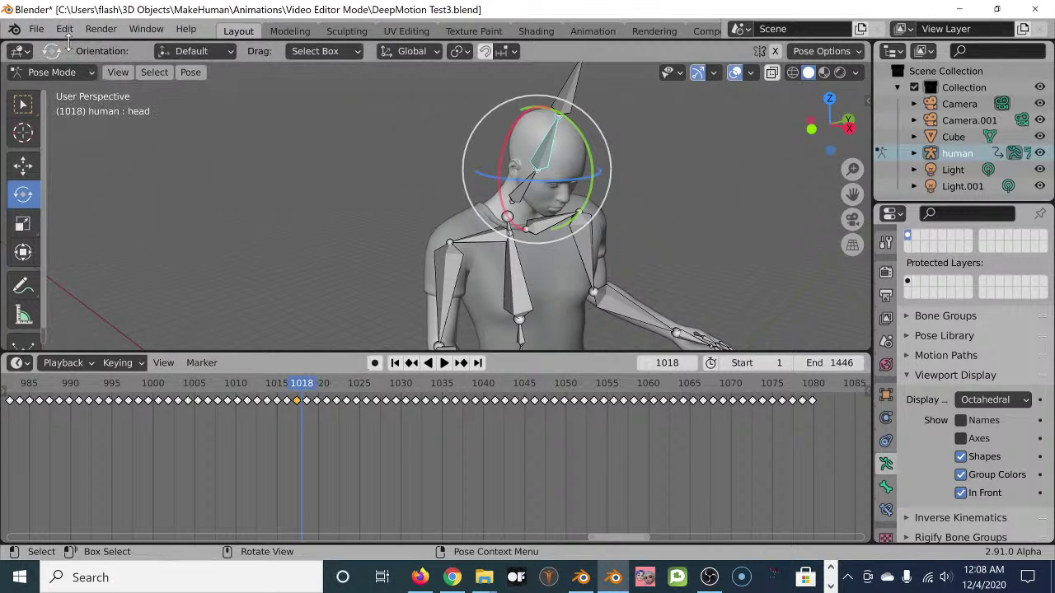
click(69, 31)
click(72, 48)
click(66, 29)
click(73, 48)
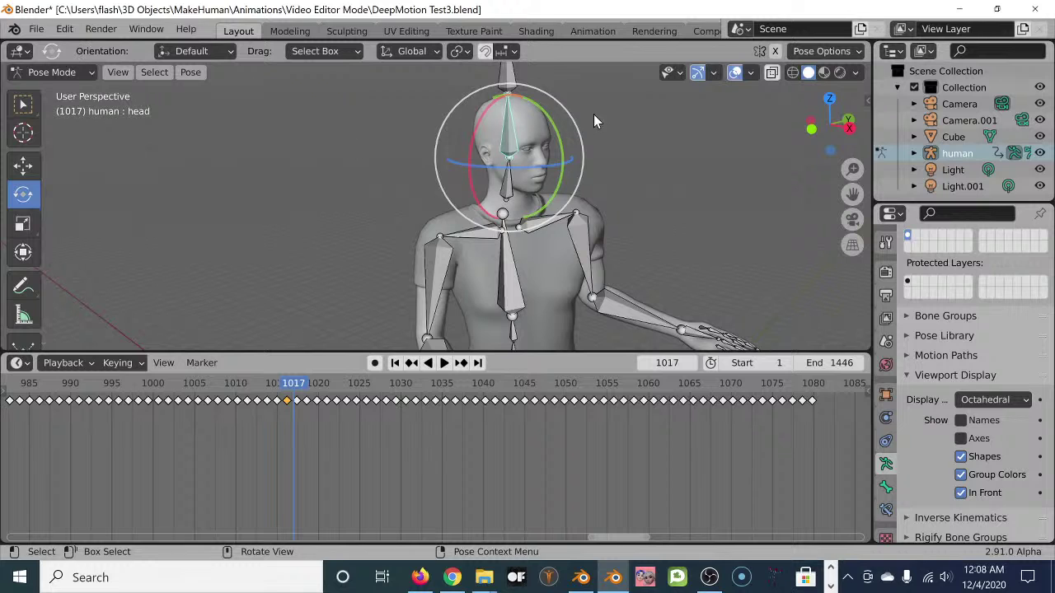
click(64, 30)
click(80, 49)
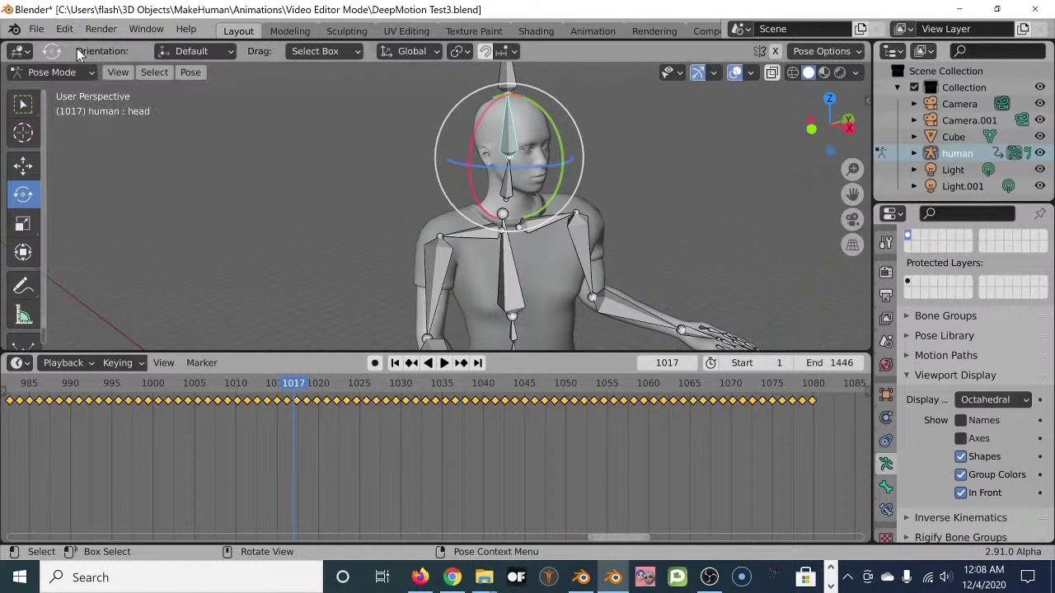
click(68, 31)
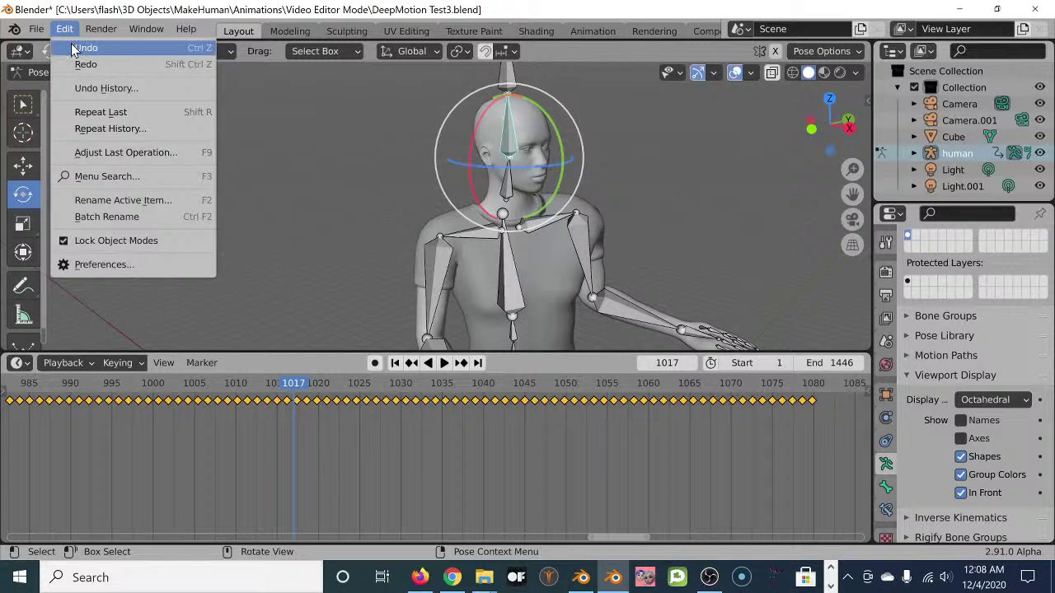
click(80, 47)
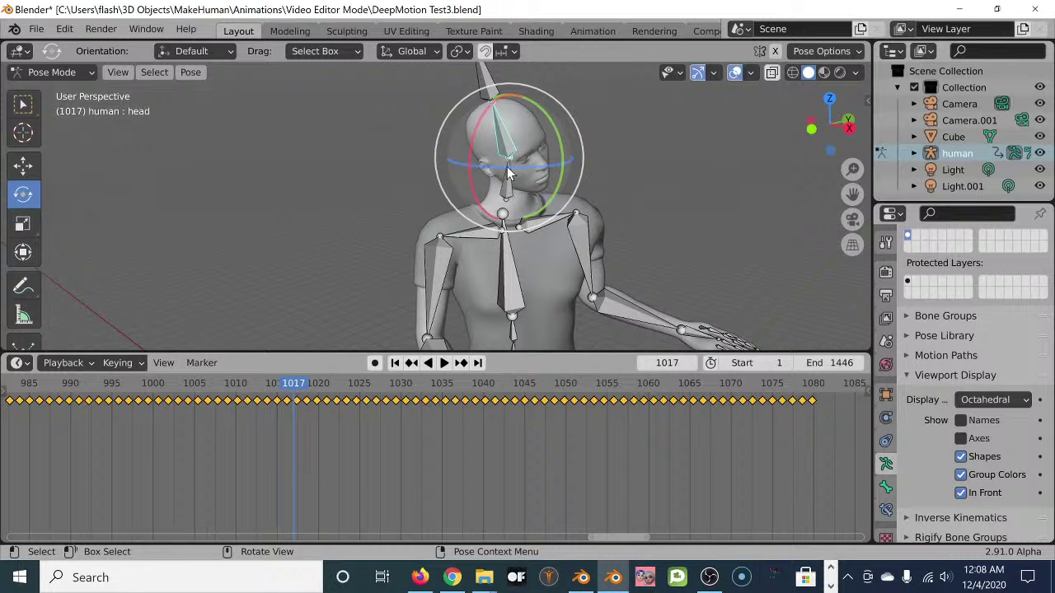
- Rotate the head bone upright at frame 1017, and slightly rotate the neck_01 bone about the global X axis
drag(507, 168, 491, 126)
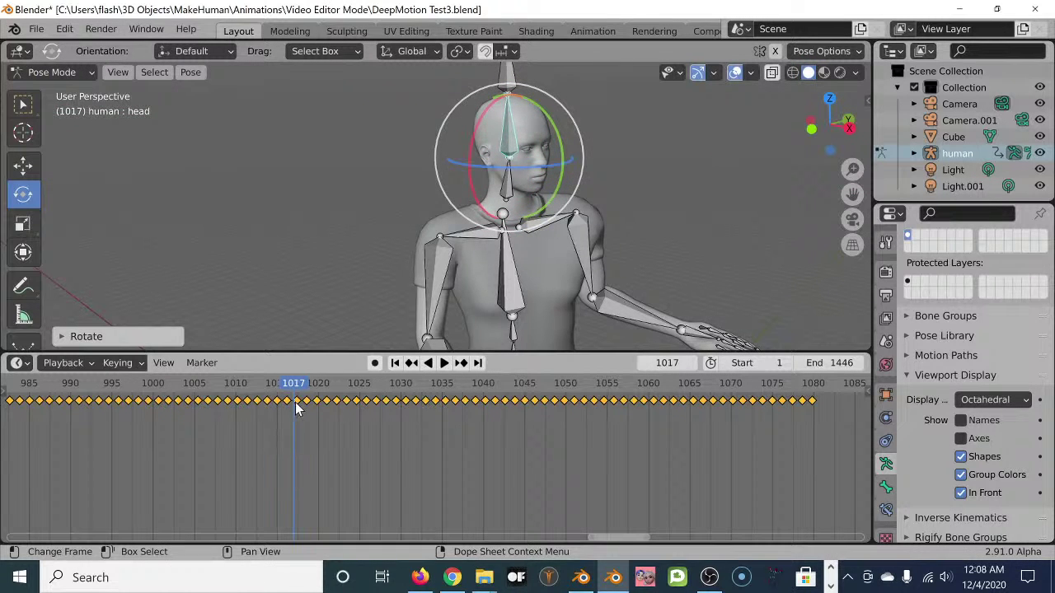
click(506, 193)
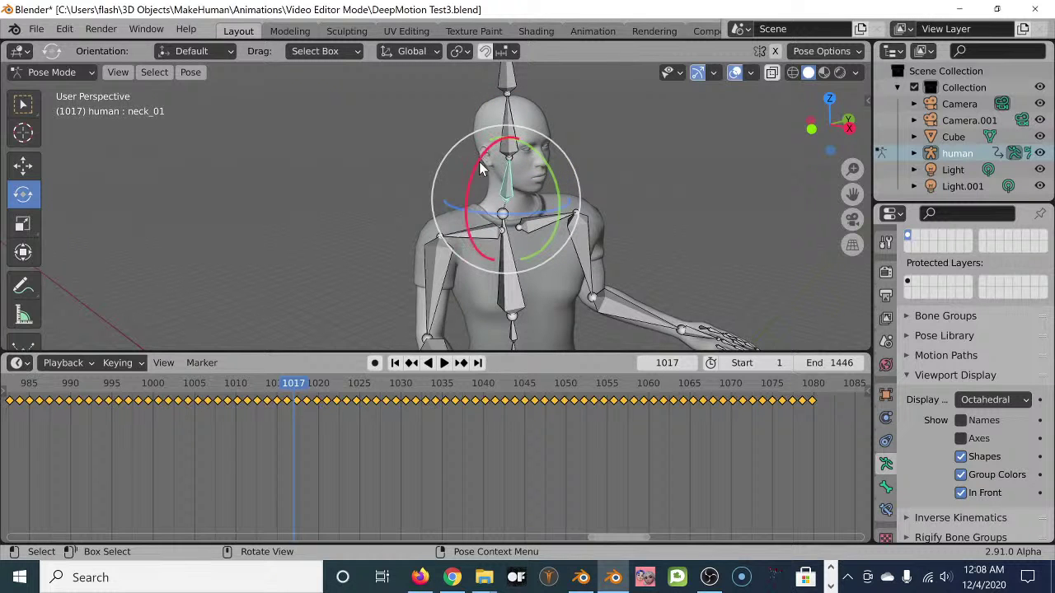
drag(484, 164, 481, 160)
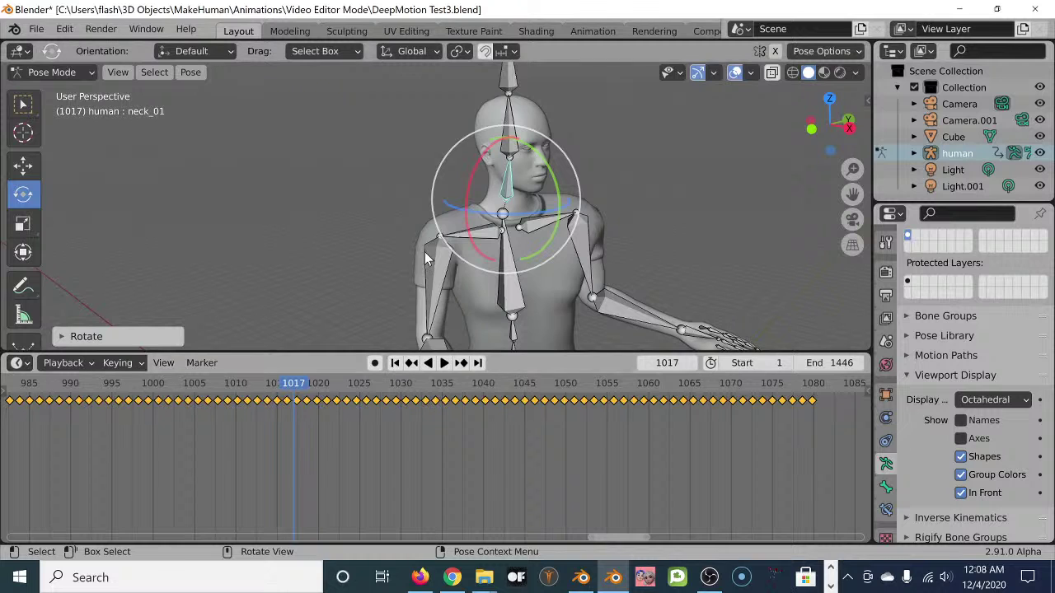
- Scrub between frames 1017 and 1018 to check the neck pose, and undo the frame change
key(space)
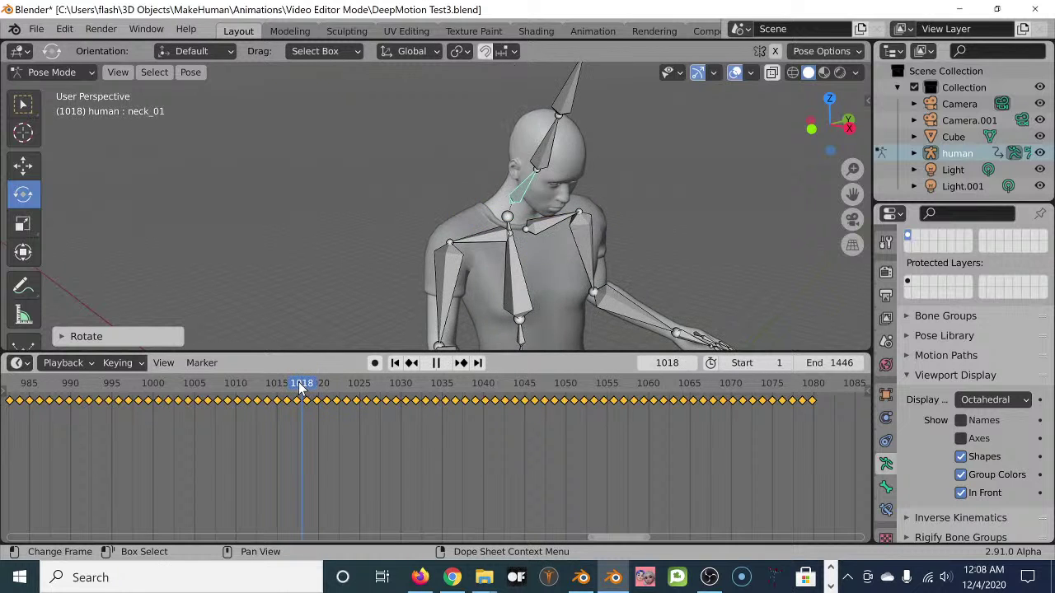
mouse_move(292, 387)
mouse_down()
mouse_move(279, 388)
mouse_move(325, 404)
mouse_move(259, 402)
mouse_move(326, 404)
mouse_move(259, 402)
mouse_move(293, 407)
mouse_up()
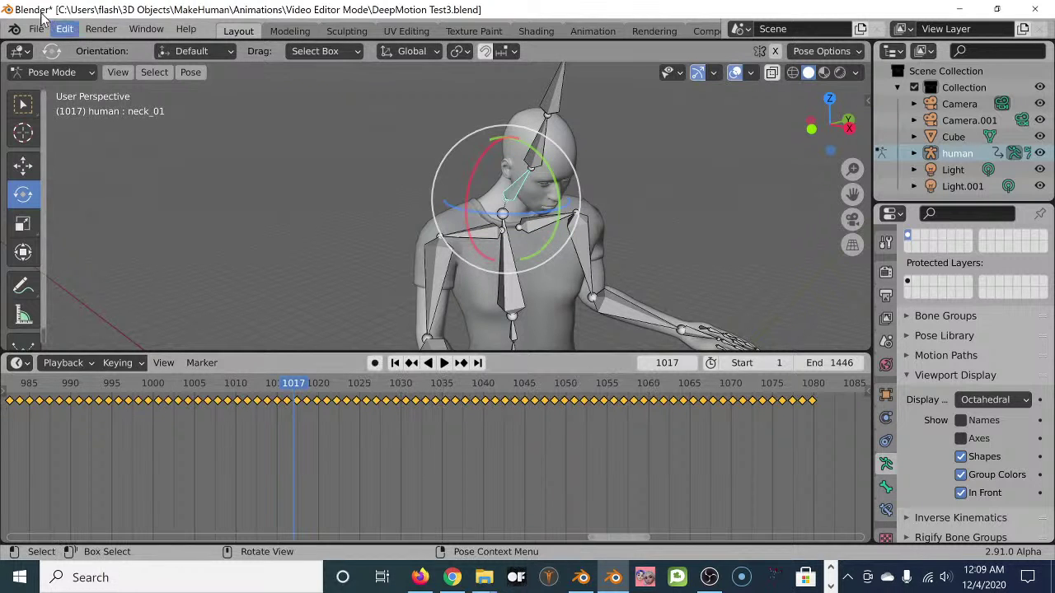
click(67, 32)
click(85, 47)
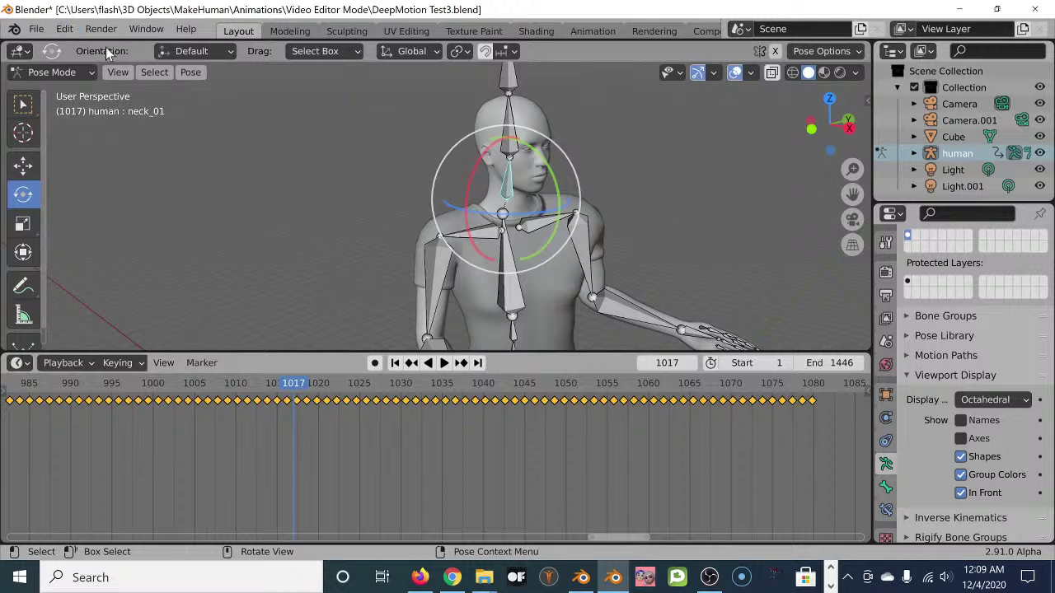
- Turn on Auto Keying for the armature's pose changes
click(375, 364)
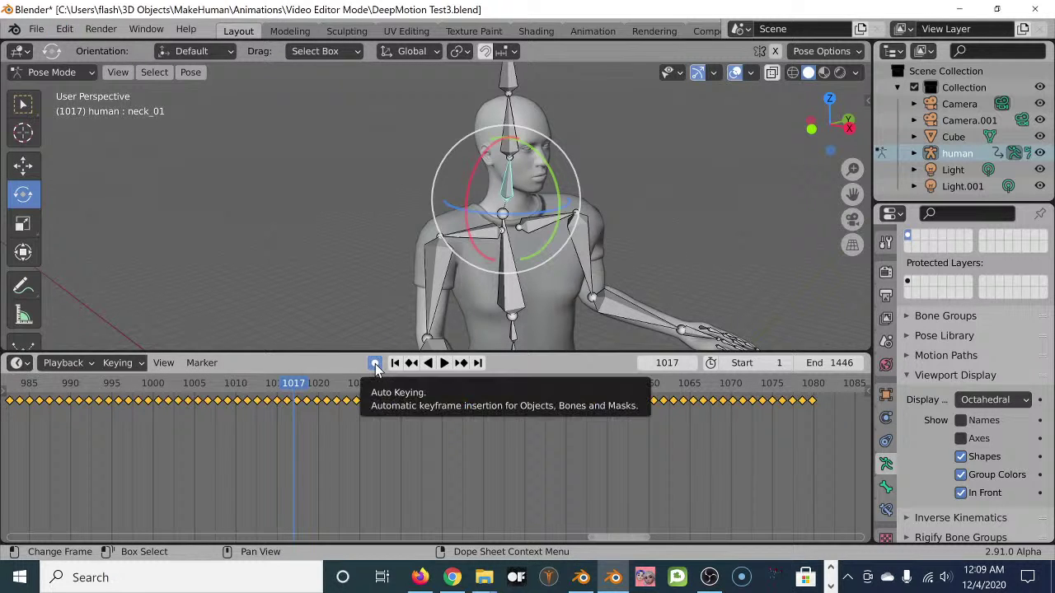
- Slightly rotate the neck_01 bone and the head bone at frame 1017 so their rotations are auto-keyed
drag(460, 178, 471, 176)
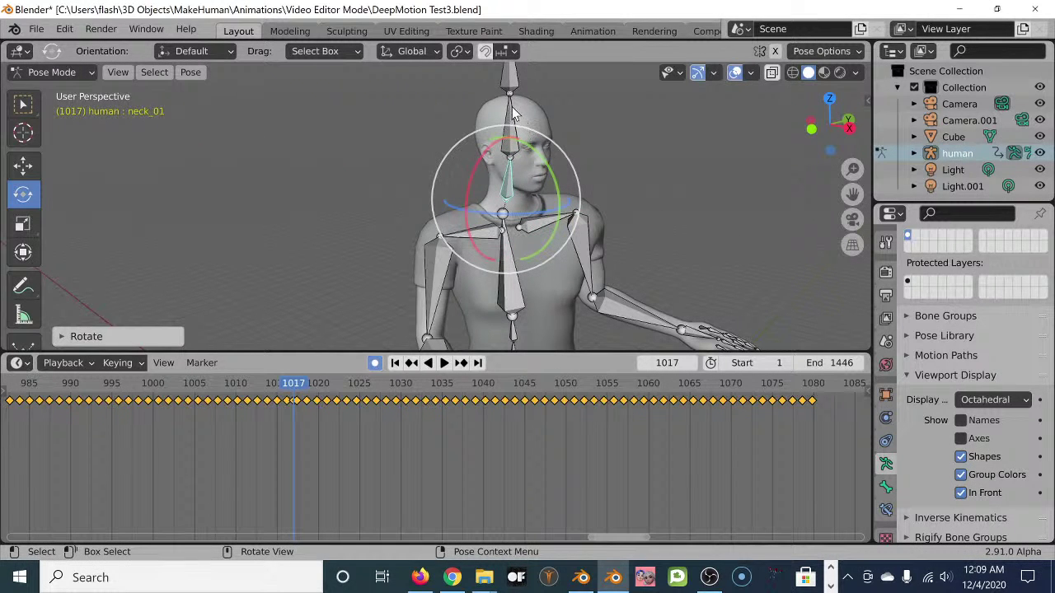
click(511, 114)
drag(482, 133, 481, 137)
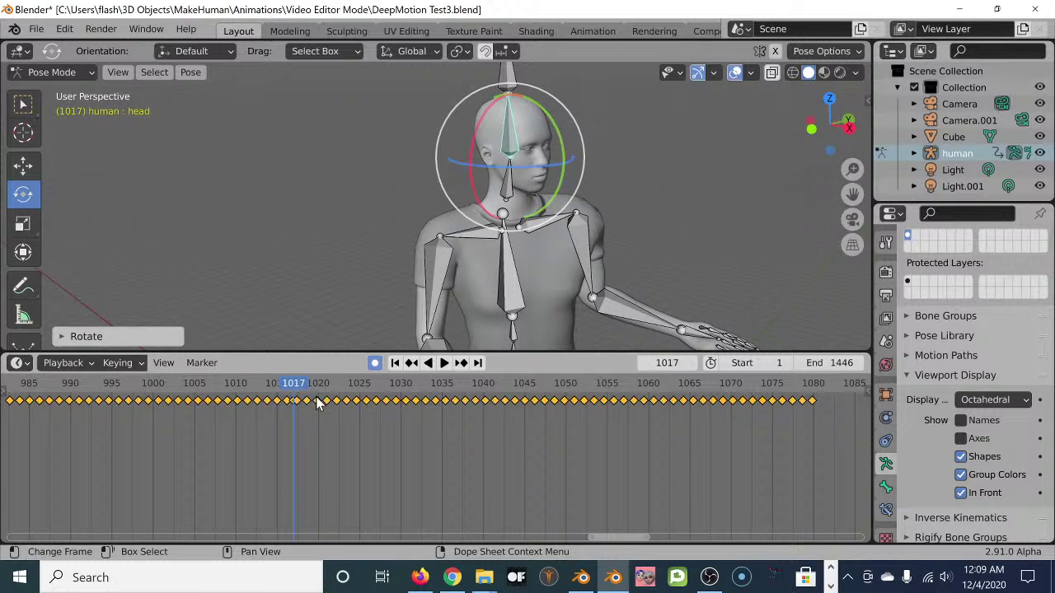
- Insert a keyframe for the head bone at frame 1017 and review the timeline's keying settings
scroll(236, 424, up, 3)
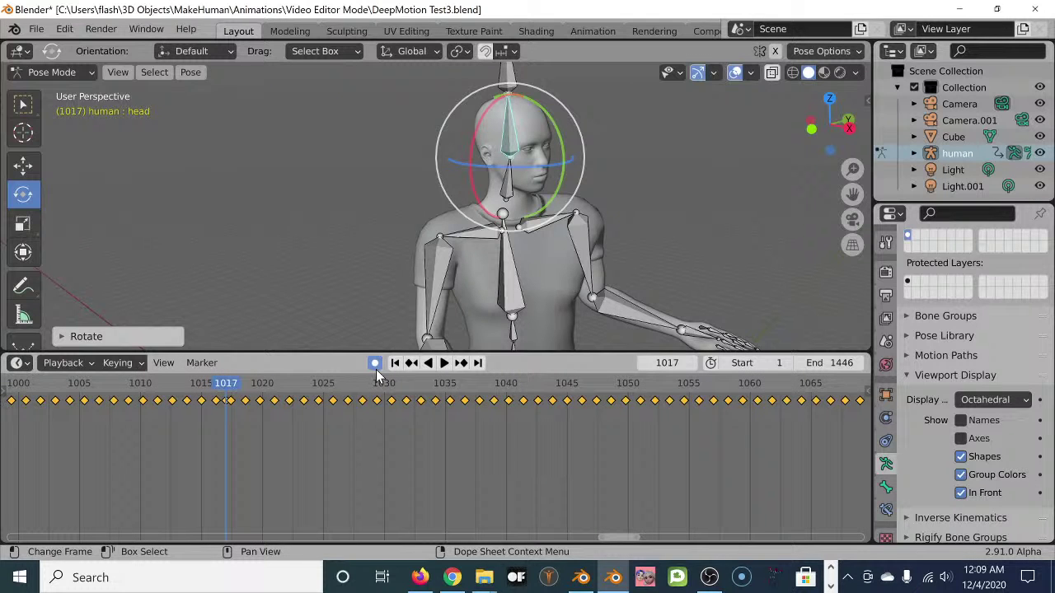
click(204, 74)
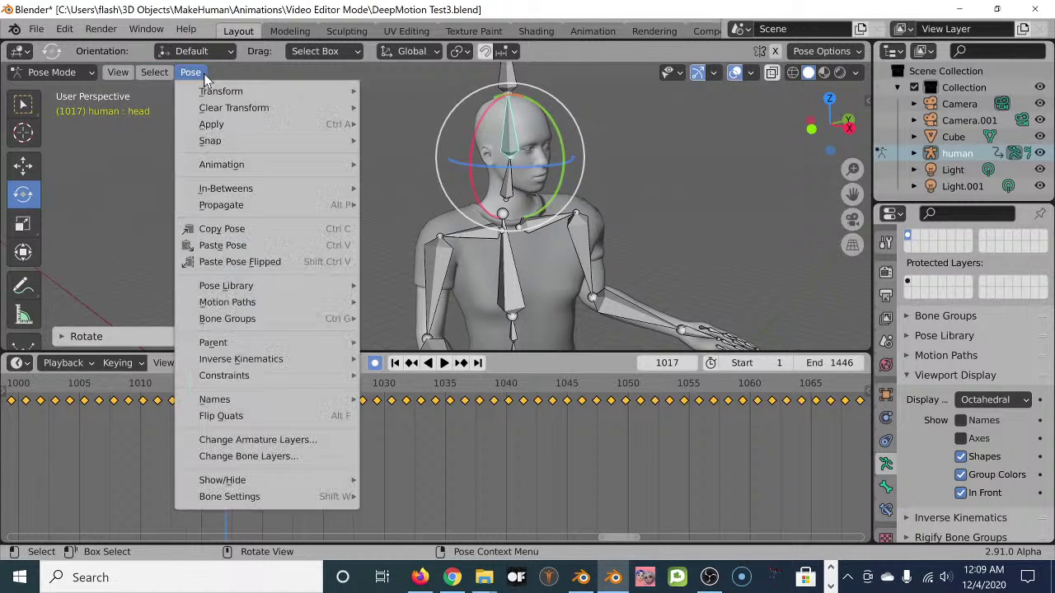
mouse_move(253, 161)
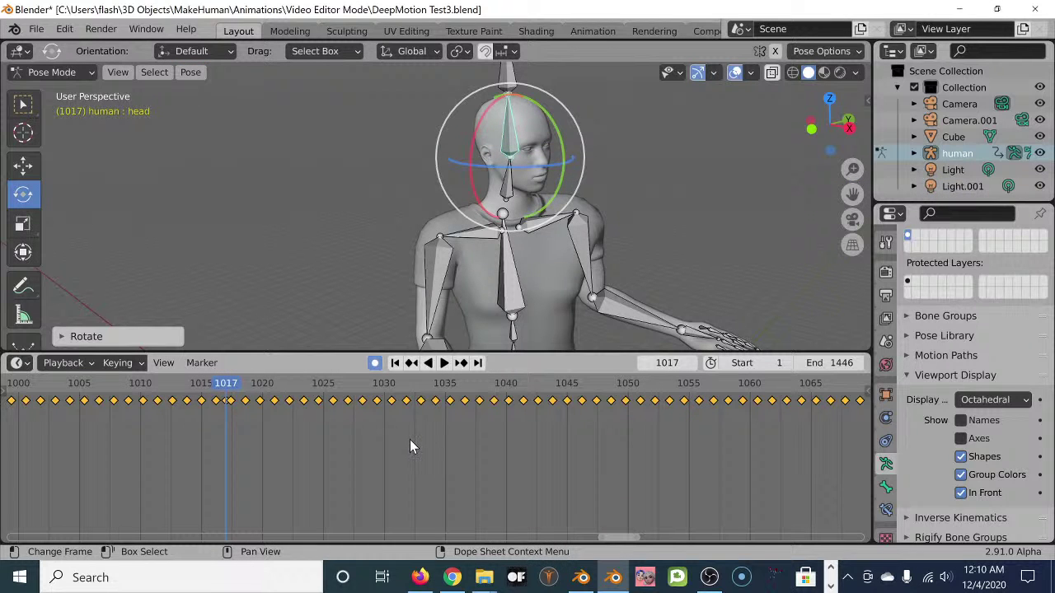
key(i)
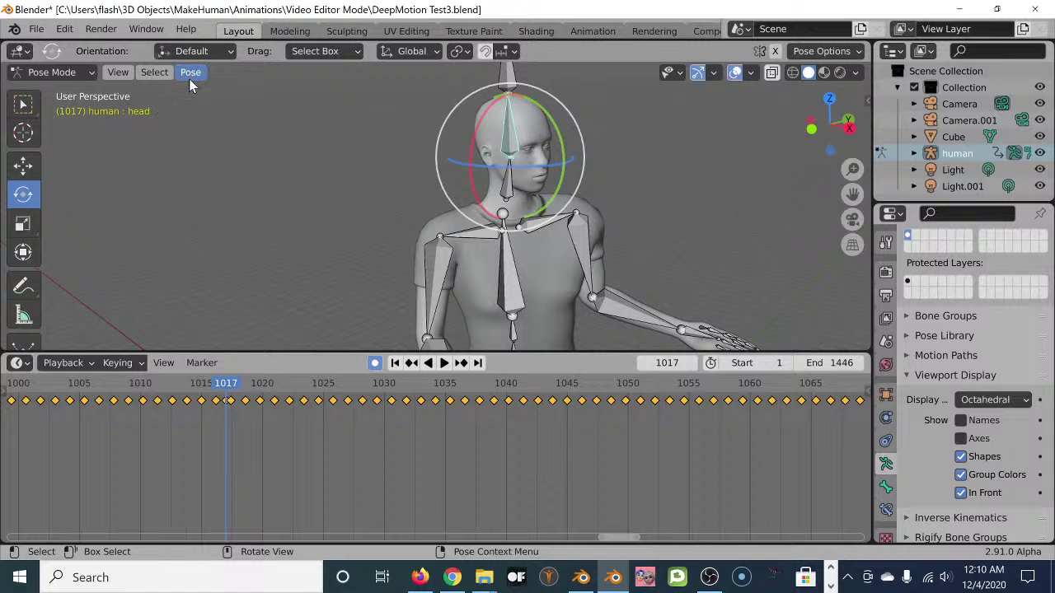
click(142, 362)
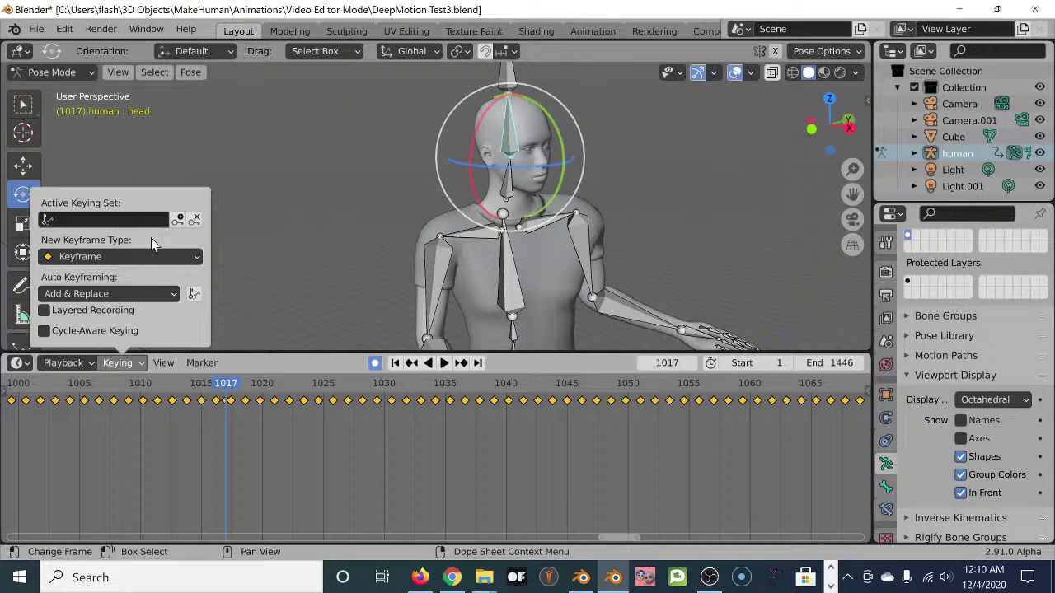
click(140, 362)
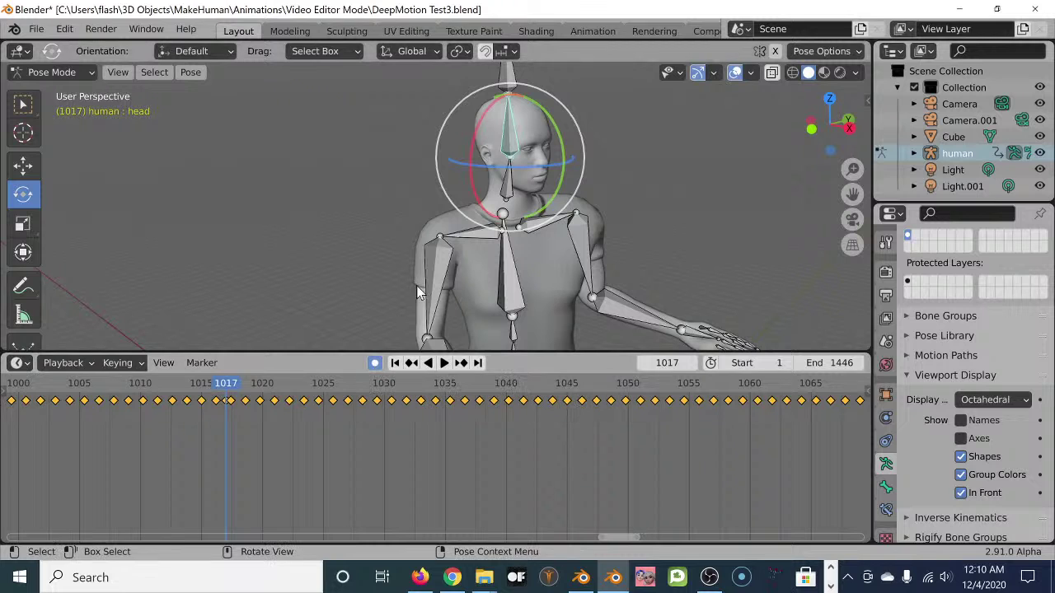
- Scrub between frames 1017 and 1018 to compare the head pose from the front of the character
key(space)
mouse_move(228, 385)
mouse_down()
mouse_move(213, 387)
mouse_move(241, 388)
mouse_move(227, 388)
mouse_up()
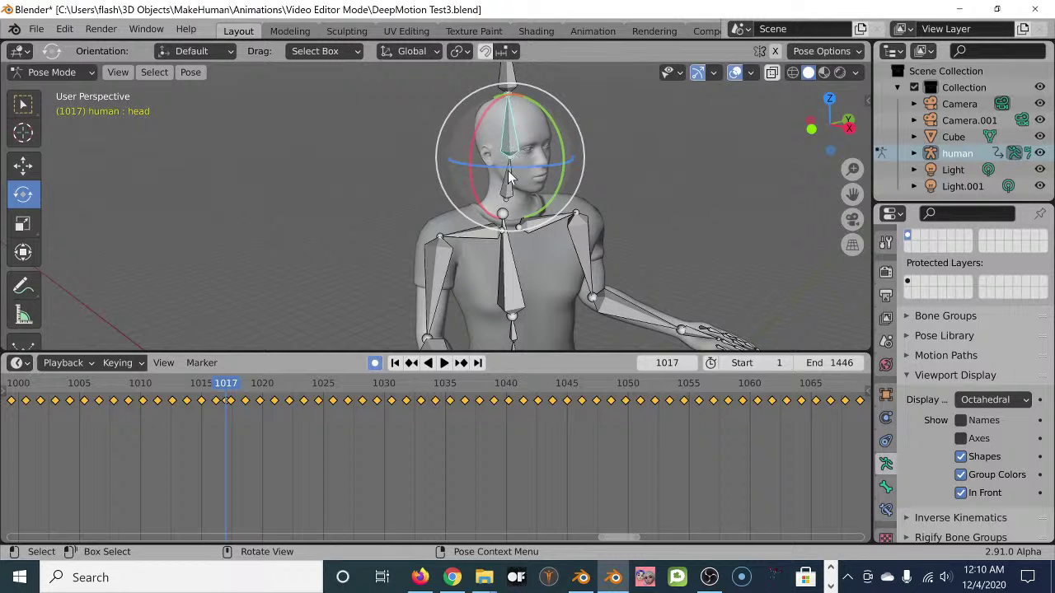
drag(226, 384, 237, 384)
middle_drag(449, 209, 400, 173)
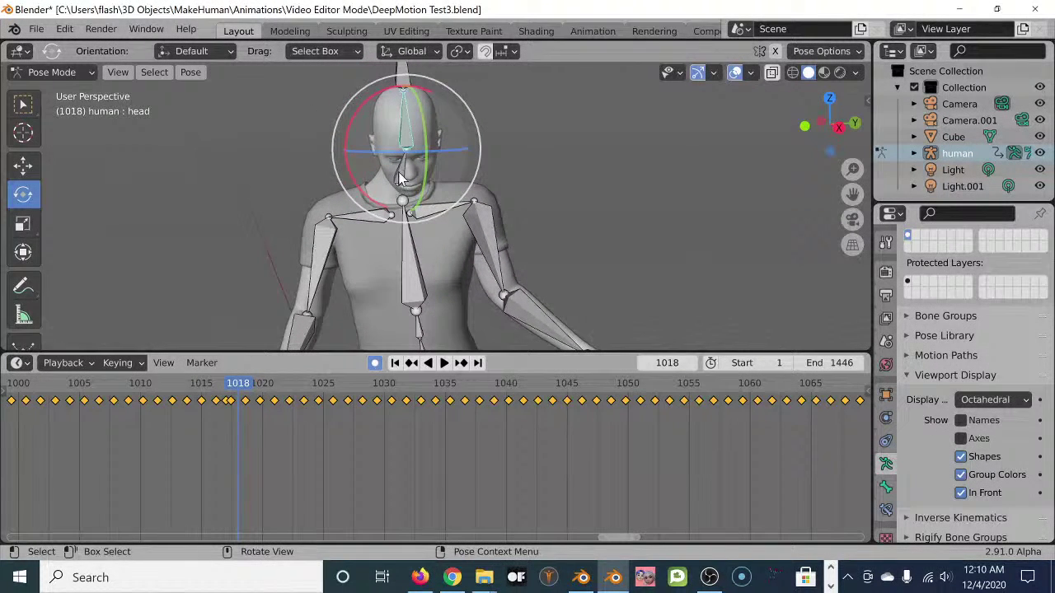
drag(237, 385, 230, 389)
- Delete the head bone's two keyframes lying between frames 1018 and 1020 on the timeline
click(233, 407)
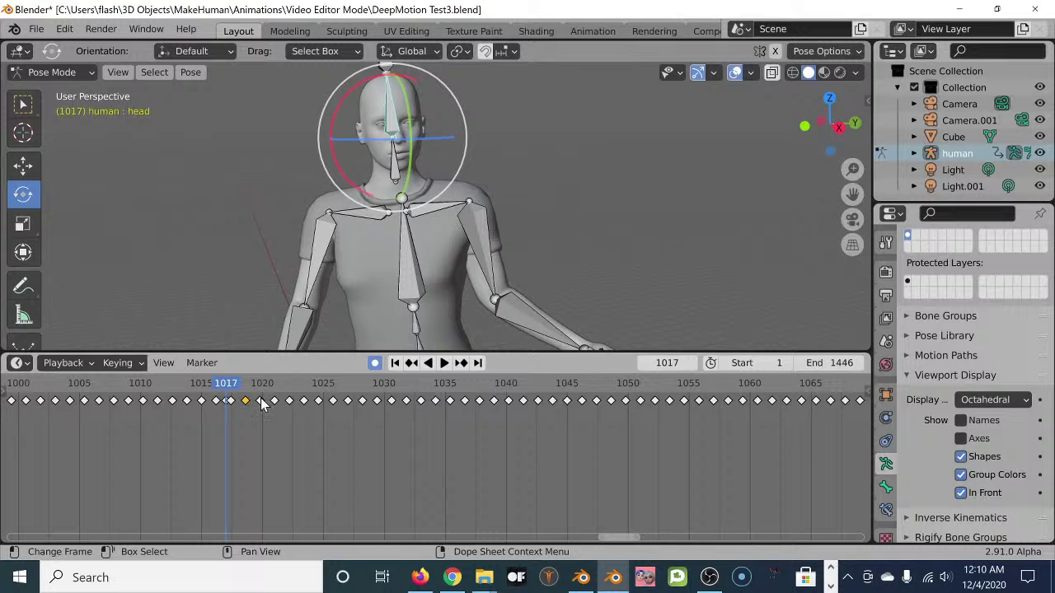
drag(227, 386, 278, 391)
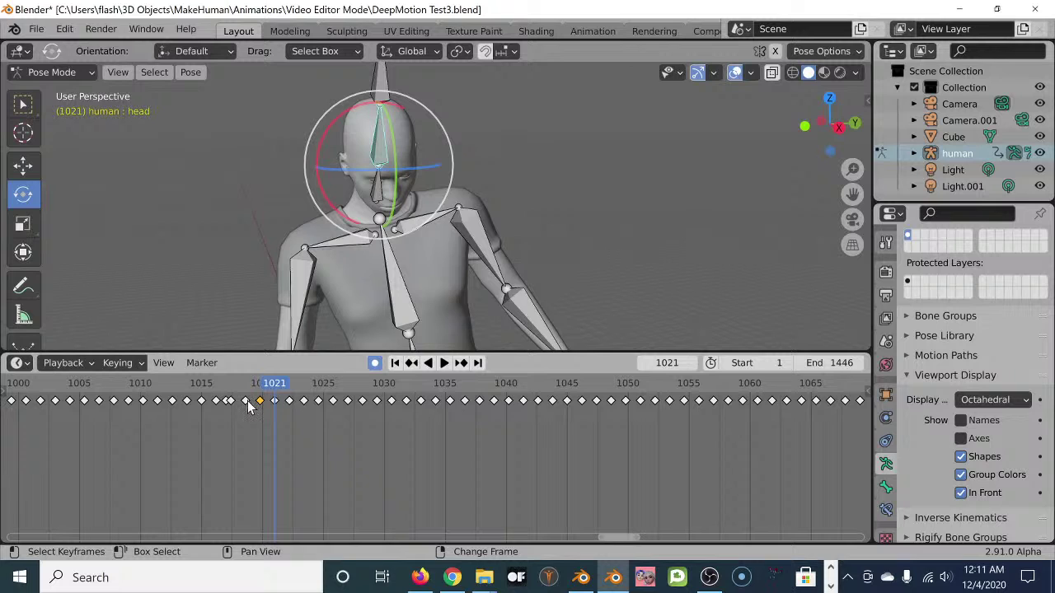
key(x)
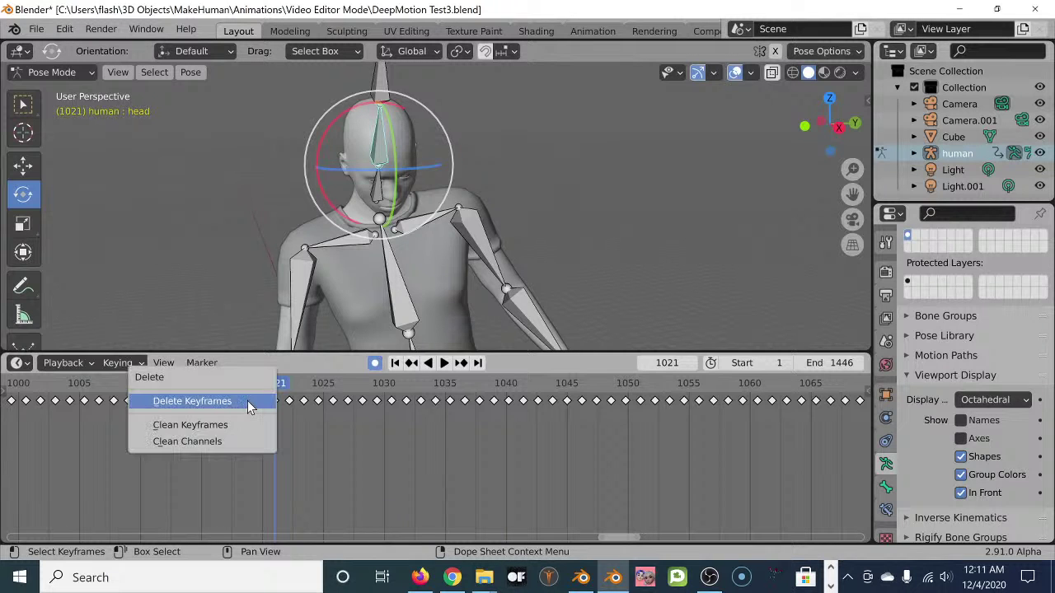
click(192, 402)
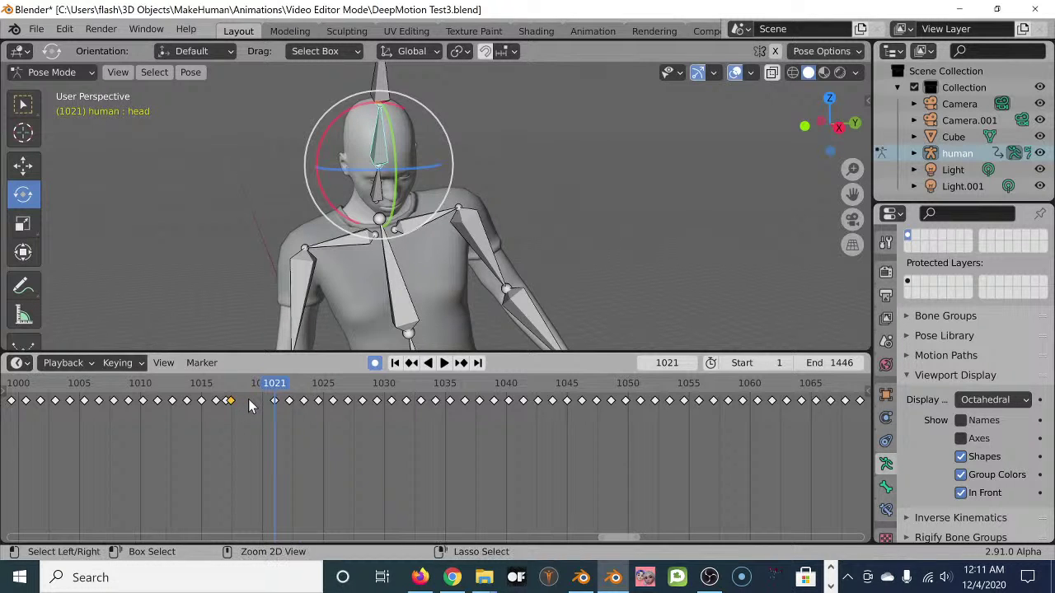
- Copy the head bone's keyframe just after frame 1017 and paste it at frames 1018, 1019 and 1020
key(ctrl+shift+space)
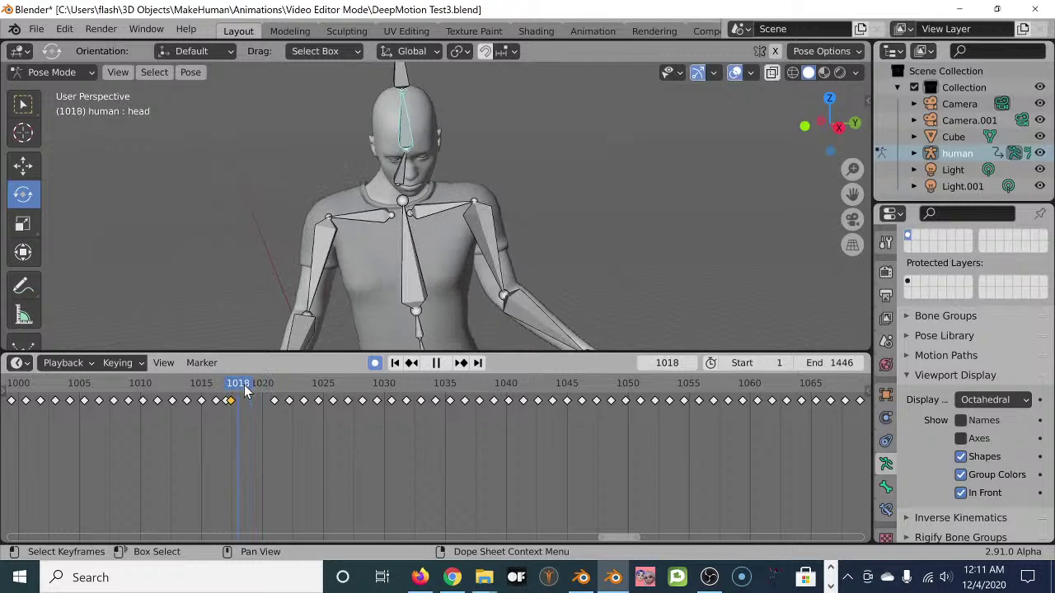
key(ctrl+shift+space)
click(250, 385)
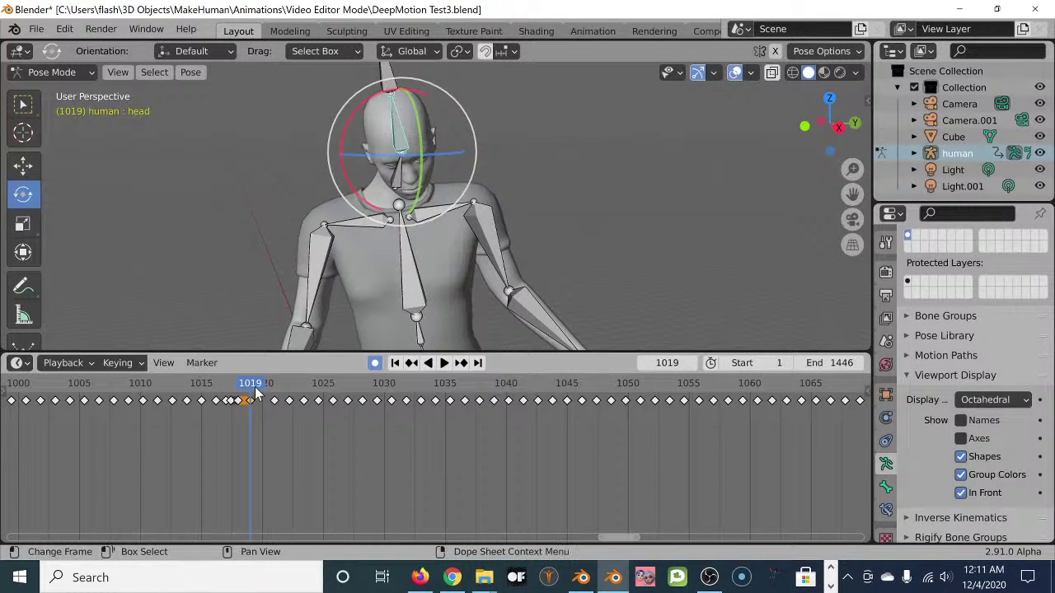
key(space)
key(space)
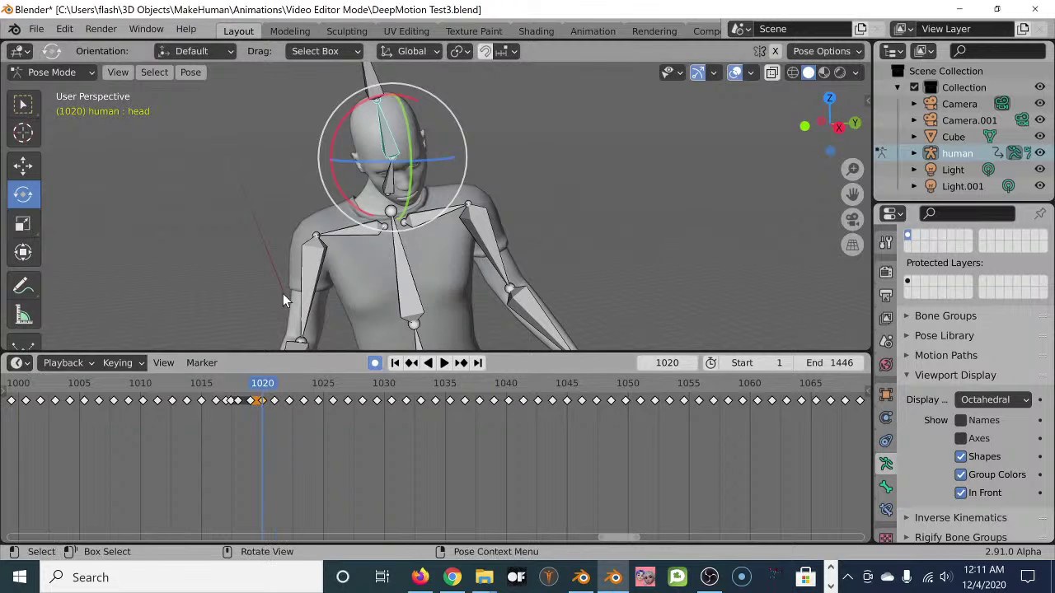
- Play and scrub through frames 1018 to 1020 to examine the head and neck pose up close
key(space)
drag(260, 383, 240, 408)
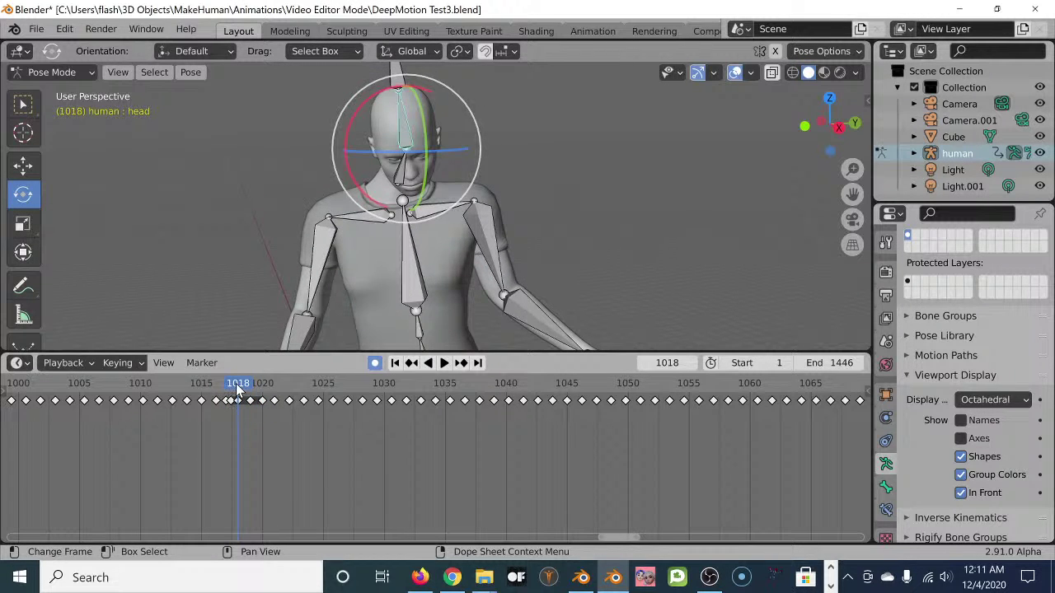
click(250, 401)
key(space)
drag(250, 394, 263, 390)
scroll(318, 248, up, 1)
middle_drag(329, 249, 311, 221)
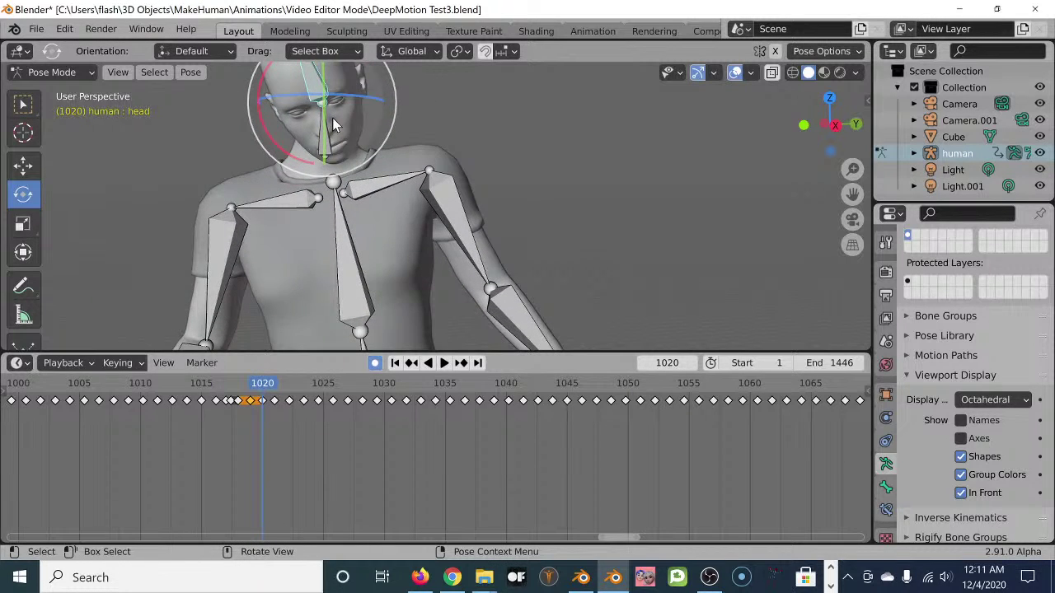
scroll(333, 136, down, 3)
middle_drag(333, 148, 335, 158)
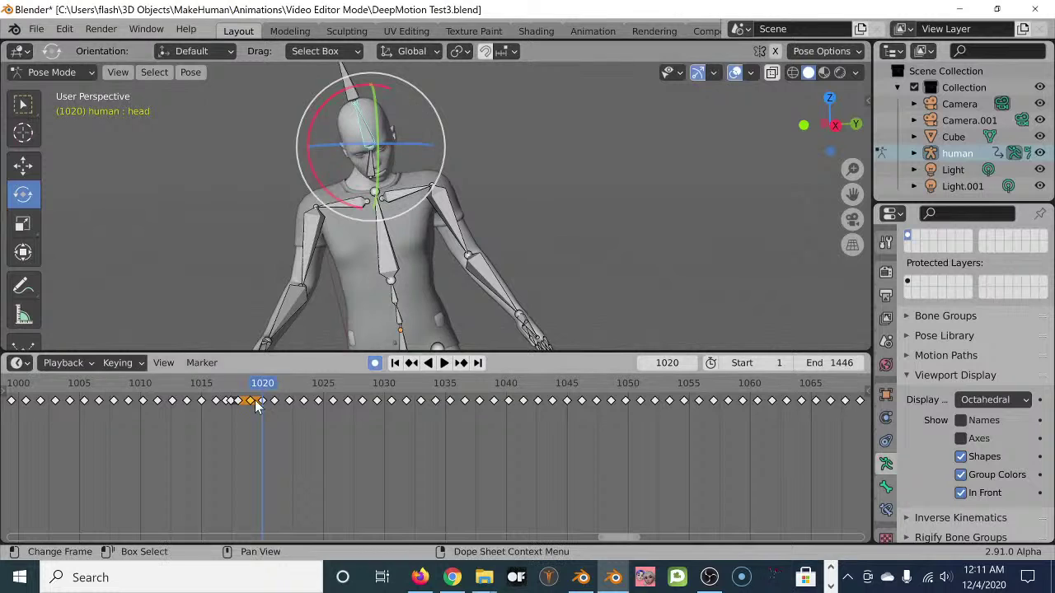
drag(259, 399, 251, 399)
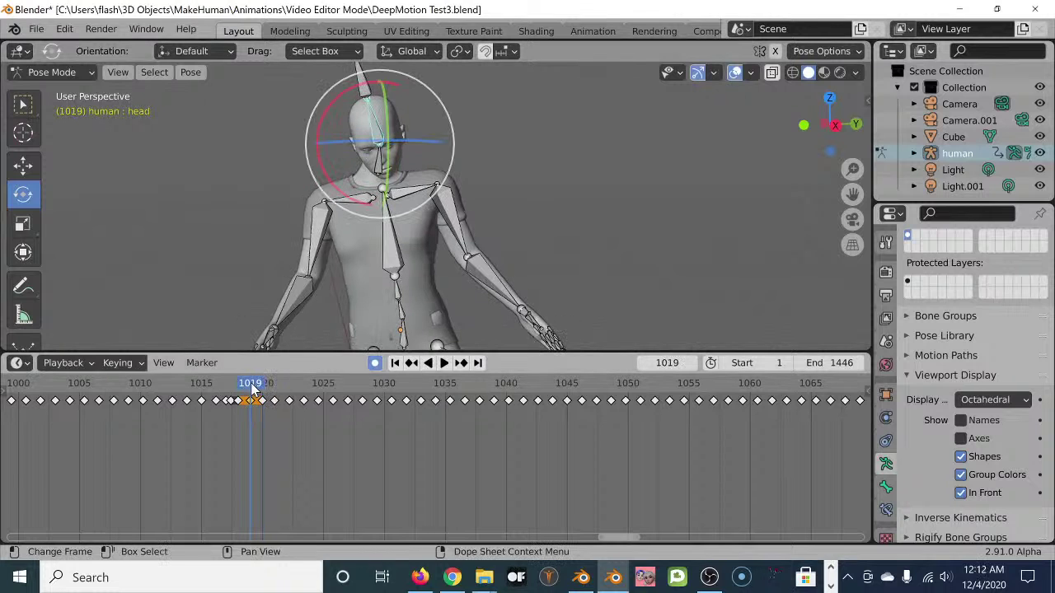
- Slightly rotate the neck_01 bone about the global X axis at frame 1019
click(383, 177)
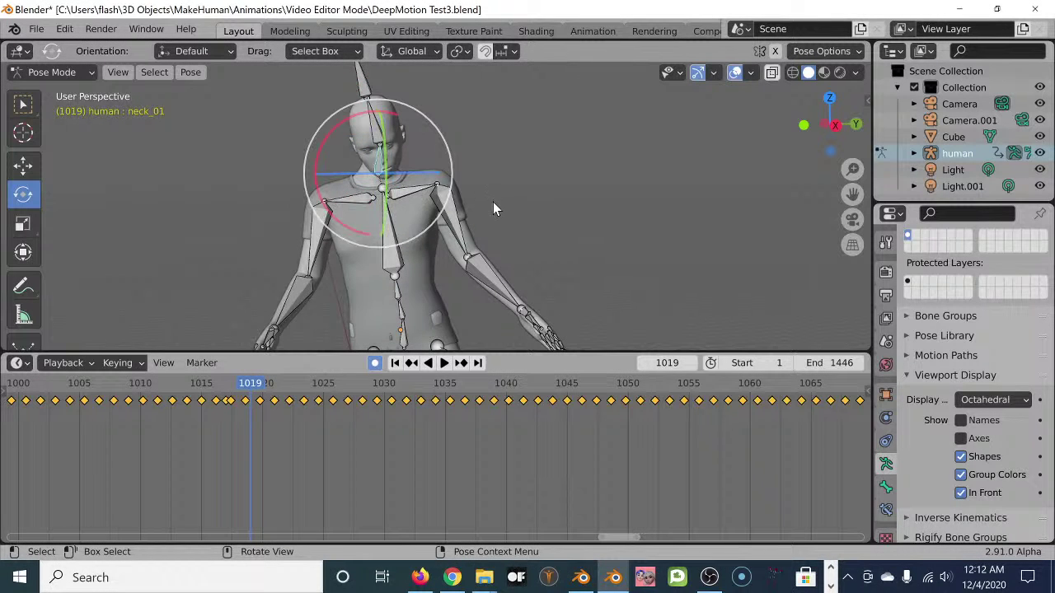
scroll(493, 198, up, 5)
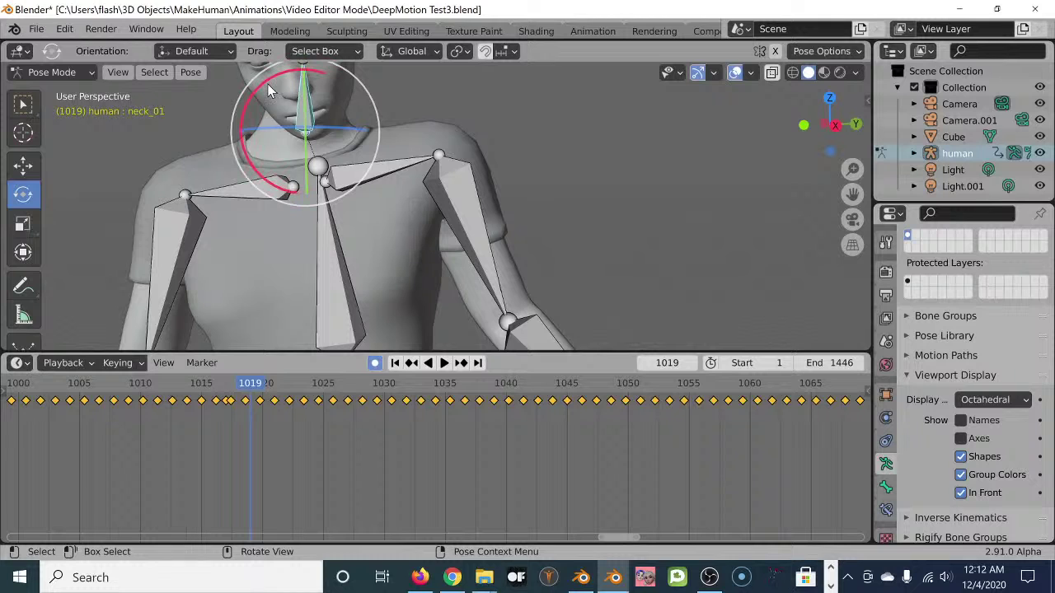
mouse_move(266, 83)
mouse_down()
mouse_move(248, 71)
mouse_move(256, 89)
mouse_up()
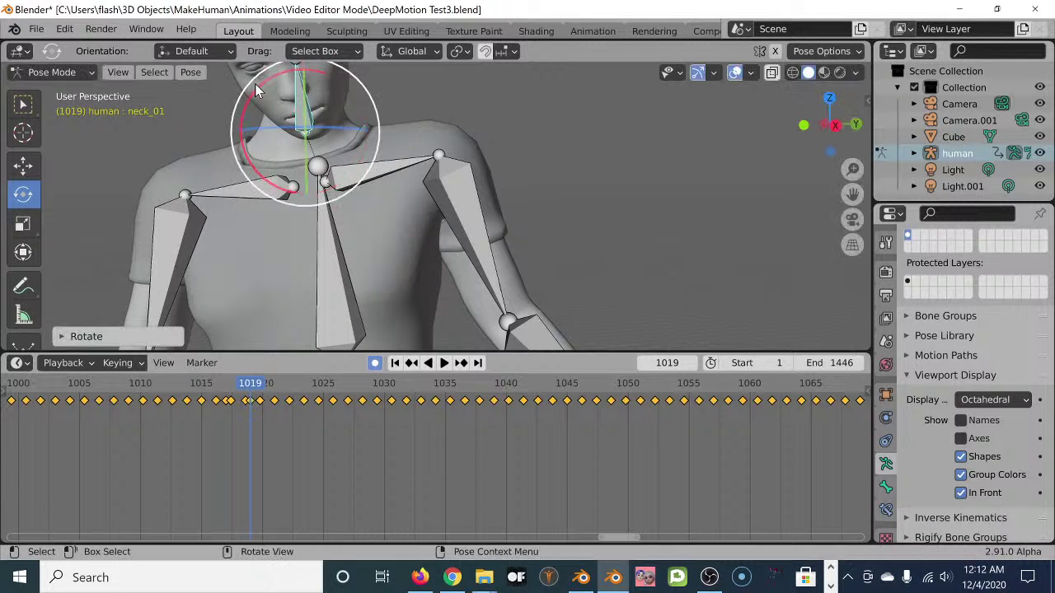
scroll(426, 126, down, 5)
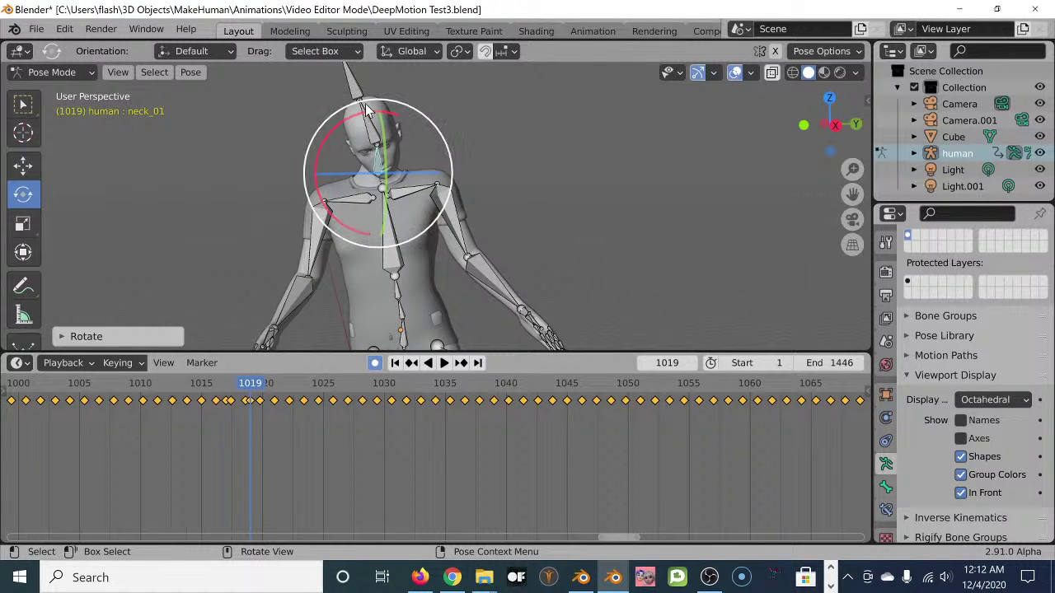
- Rotate the head bone upright about the global X axis at frame 1019
click(372, 134)
click(372, 134)
drag(331, 99, 356, 88)
scroll(436, 214, down, 2)
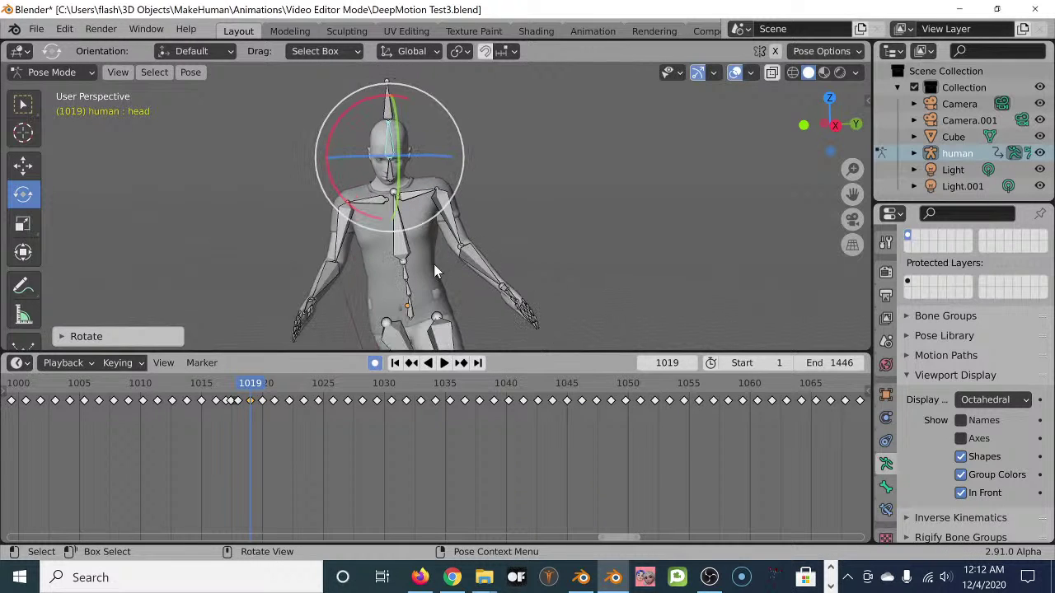
- Play back the motion around frame 1017 and delete the head bone's keyframes at frames 1018, 1019 and 1020
key(shift+ctrl+space)
mouse_move(234, 392)
mouse_down()
mouse_move(261, 410)
mouse_move(226, 386)
mouse_move(281, 412)
mouse_move(234, 410)
mouse_up()
right_drag(234, 409, 234, 408)
key(space)
mouse_move(233, 396)
mouse_down()
mouse_move(212, 396)
mouse_move(229, 399)
mouse_up()
key(space)
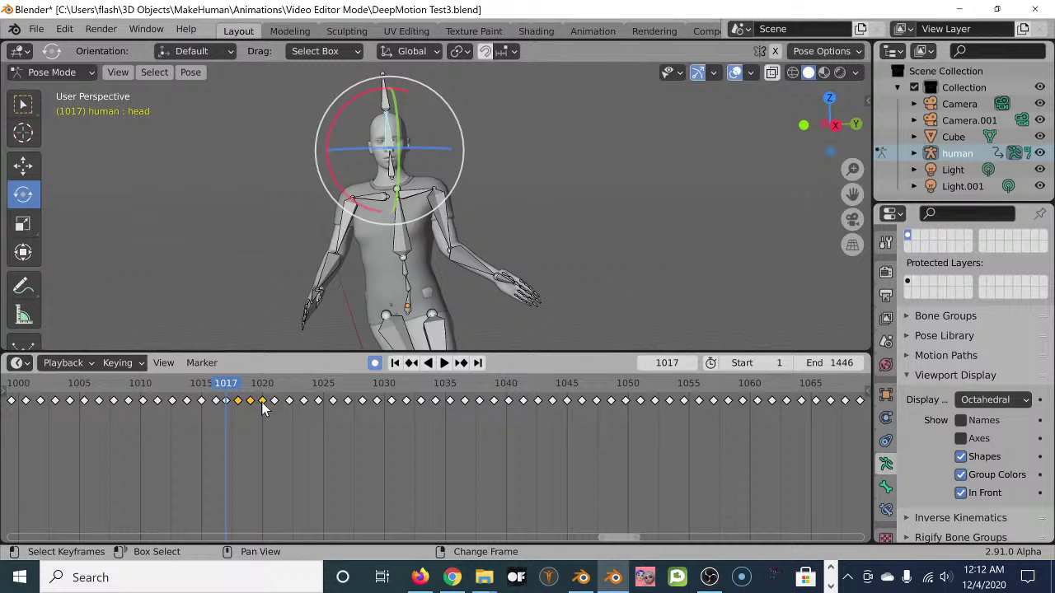
key(x)
click(259, 402)
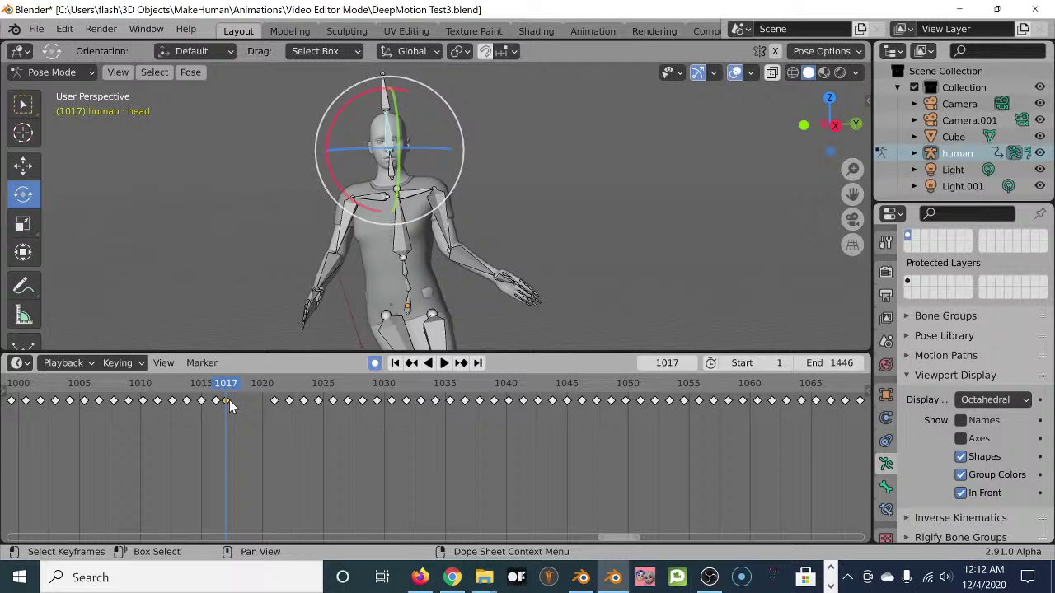
- Copy the head bone's keyframe at frame 1017 and paste it at frames 1018, 1019 and 1020
click(227, 401)
click(238, 384)
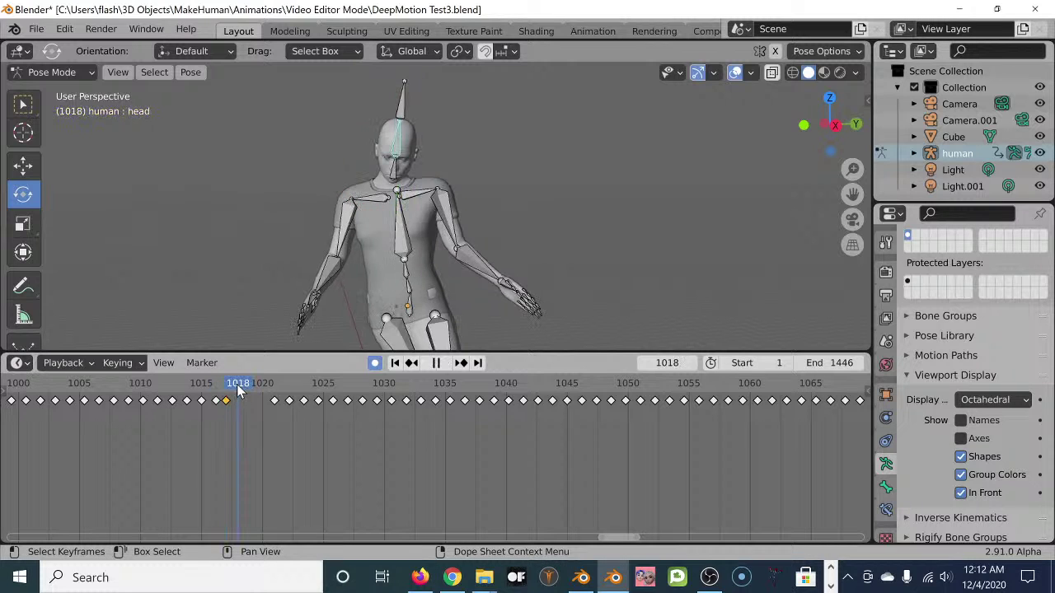
key(ctrl+c)
key(ctrl+v)
click(250, 392)
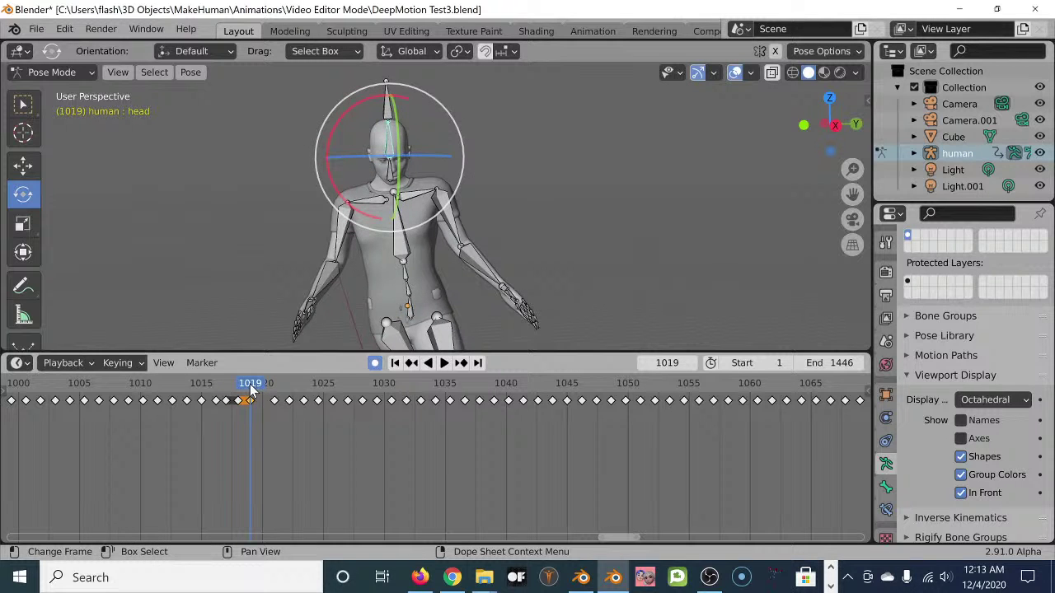
click(261, 393)
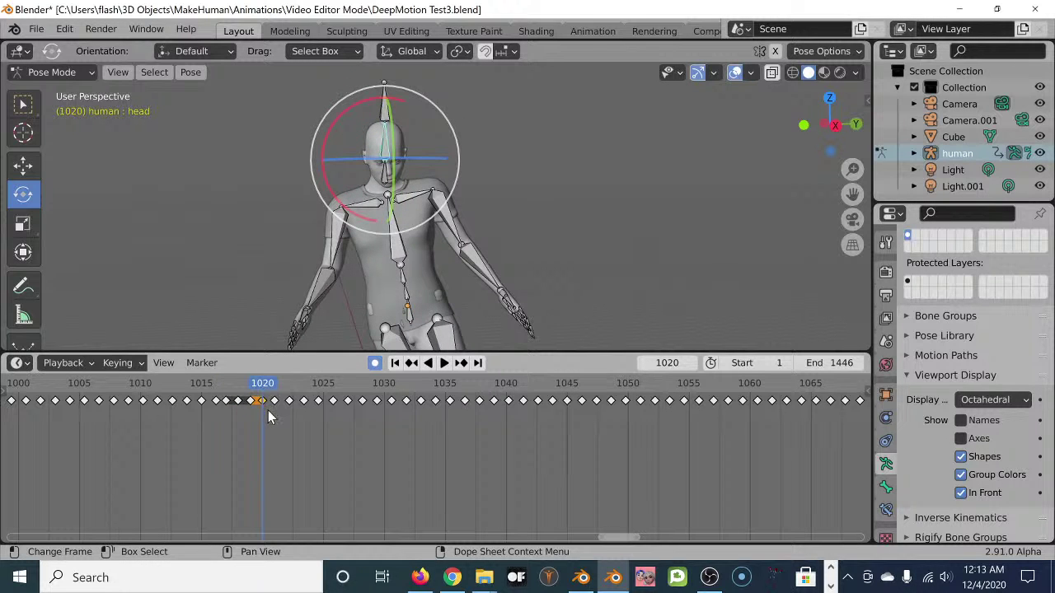
- Review the pasted head keyframes and rotate the head bone upward about the global Y axis at frame 1018
key(space)
click(213, 387)
drag(213, 388, 243, 418)
click(242, 403)
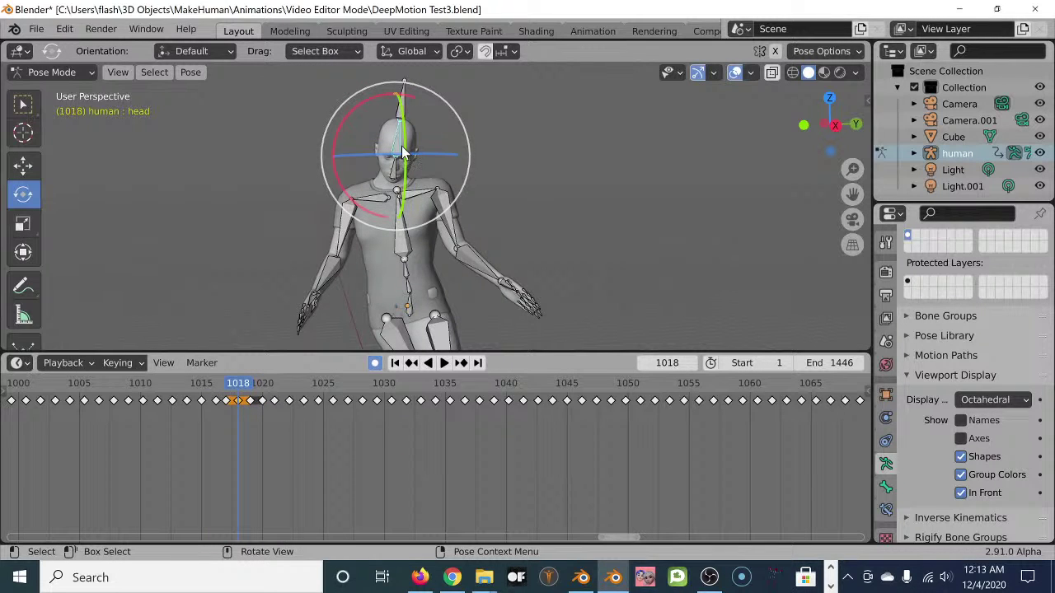
drag(407, 154, 264, 323)
- Play back the motion around frame 1018 and rotate the neck_01 bone about the global X axis at frame 1018
key(space)
click(218, 389)
drag(218, 389, 238, 402)
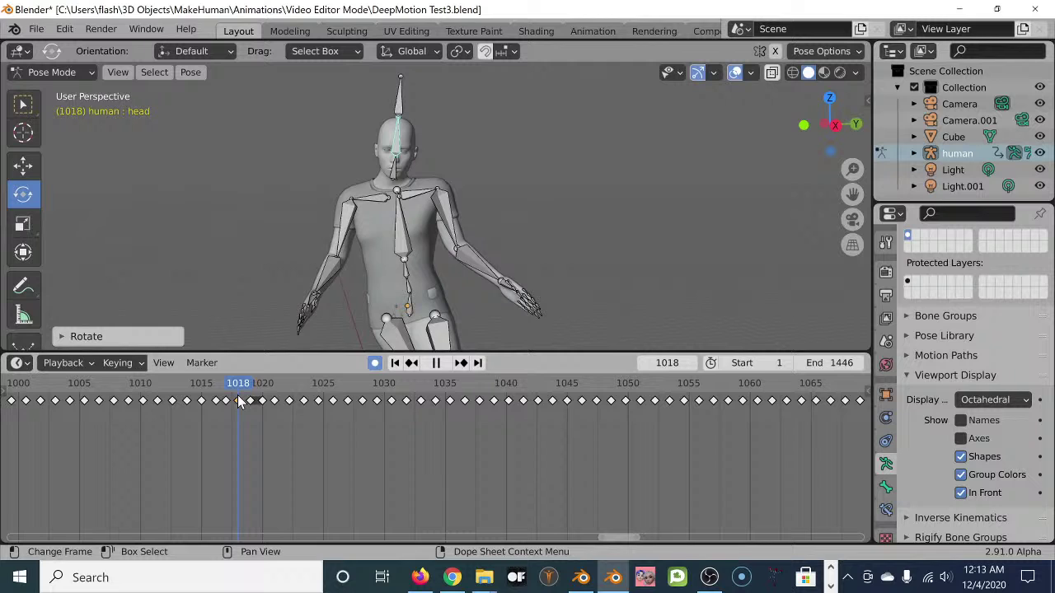
key(space)
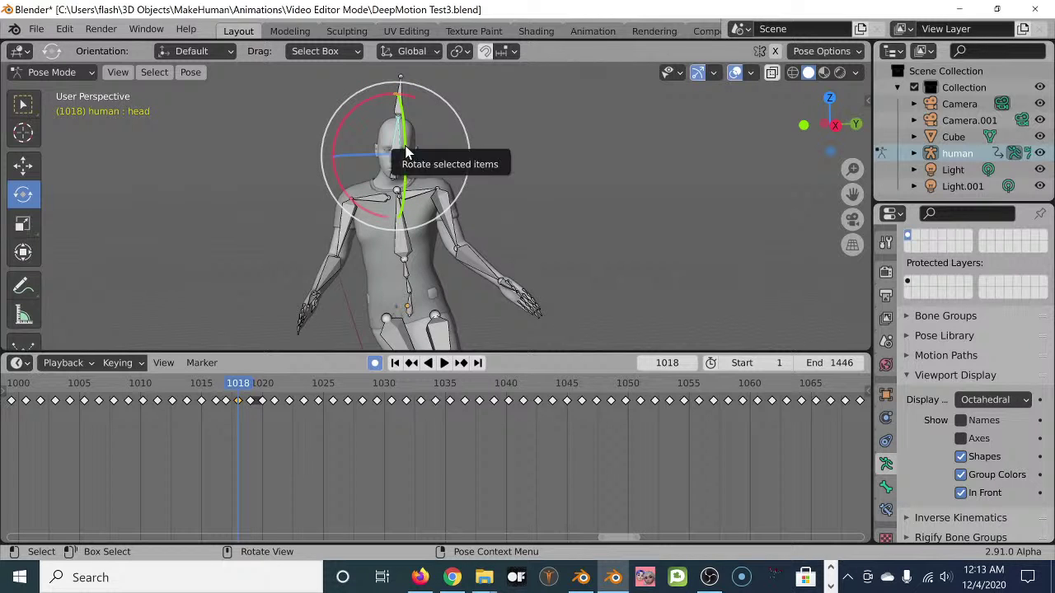
click(394, 178)
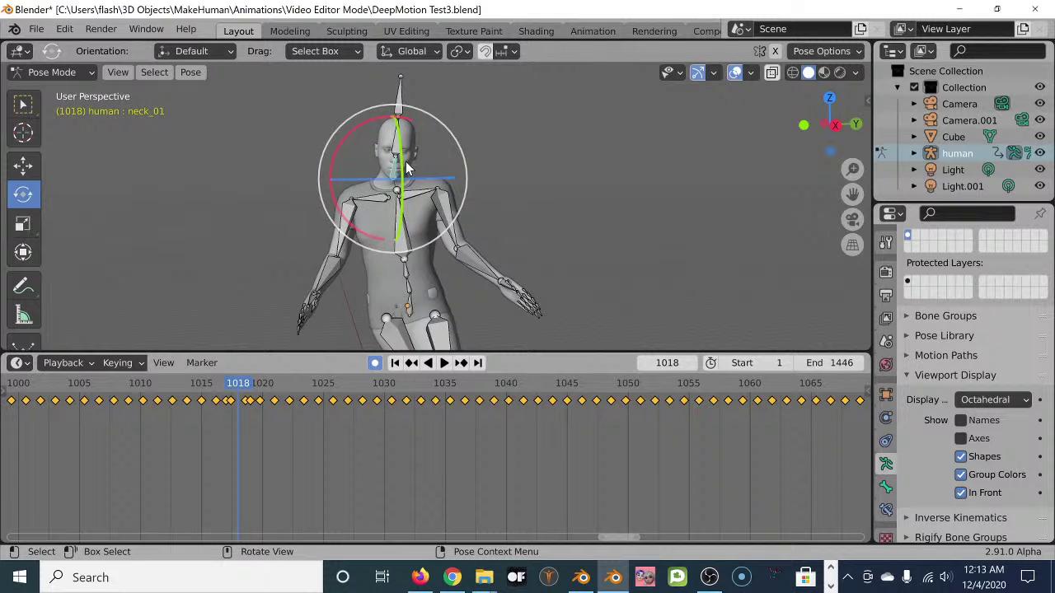
drag(366, 123, 358, 216)
- Delete the neck_01 bone's keyframe at frame 1016
drag(247, 385, 216, 390)
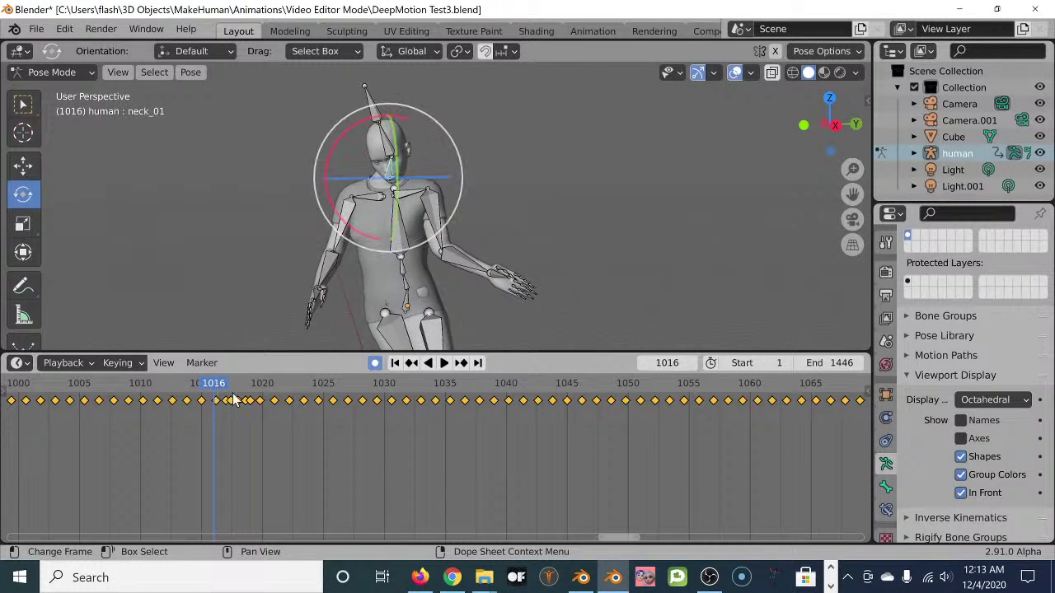
click(217, 402)
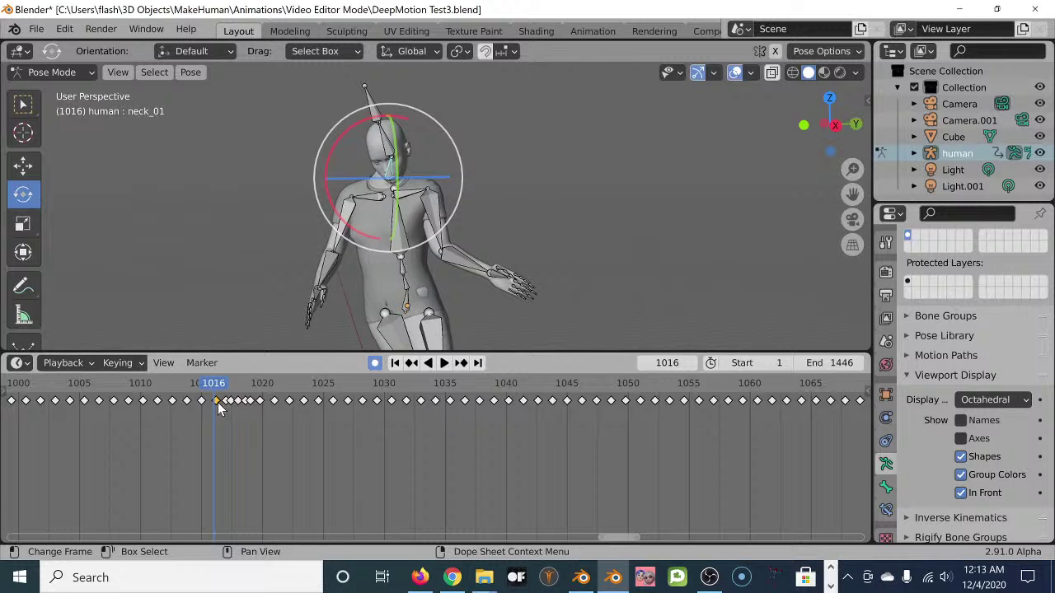
key(x)
click(202, 398)
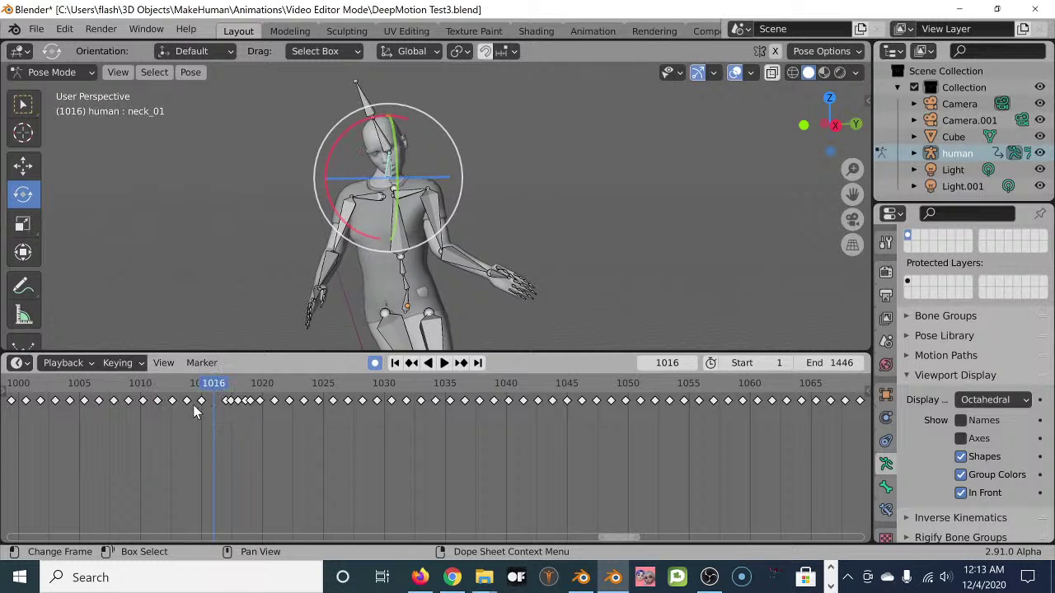
- Review the motion before frame 1016 and delete the neck_01 bone's keyframes from frame 1010 to 1015
click(202, 402)
key(shift+ctrl+space)
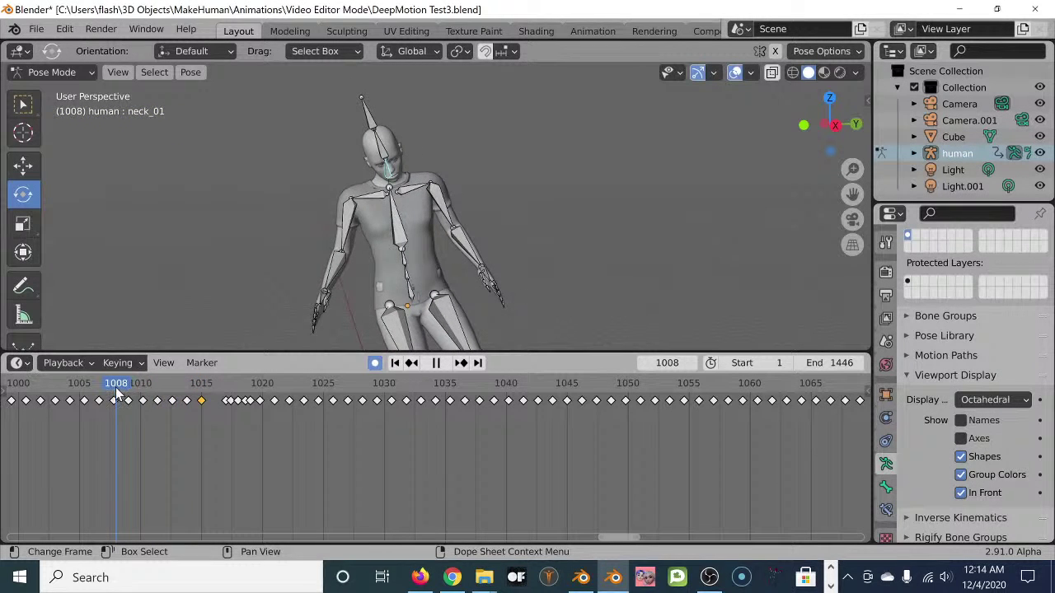
key(space)
drag(209, 413, 130, 404)
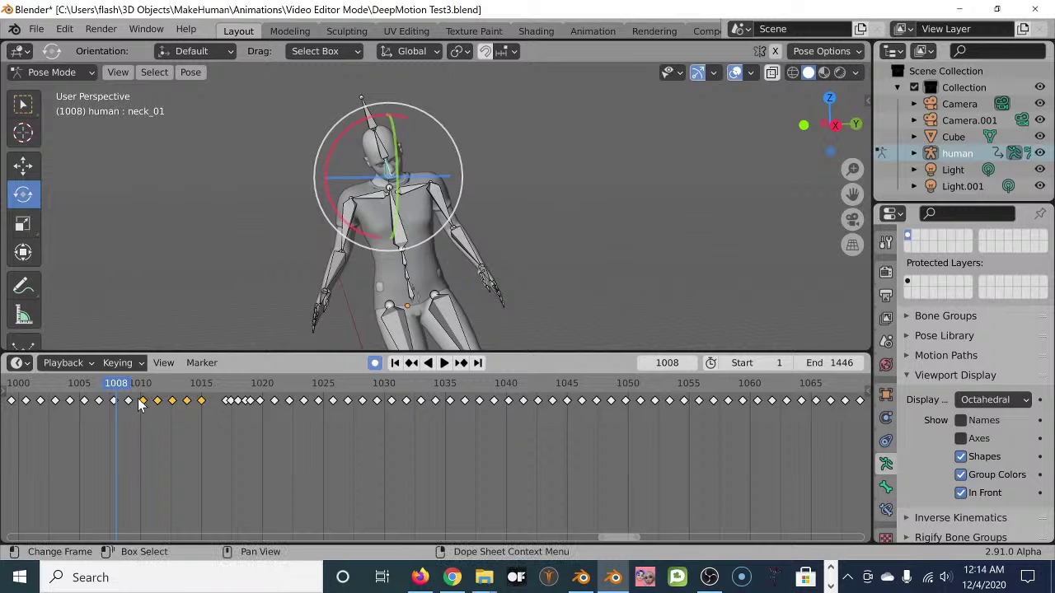
key(x)
click(146, 403)
- Rotate the head bone upright about the global X axis at frames 1012 and 1013
drag(123, 380, 162, 394)
click(356, 157)
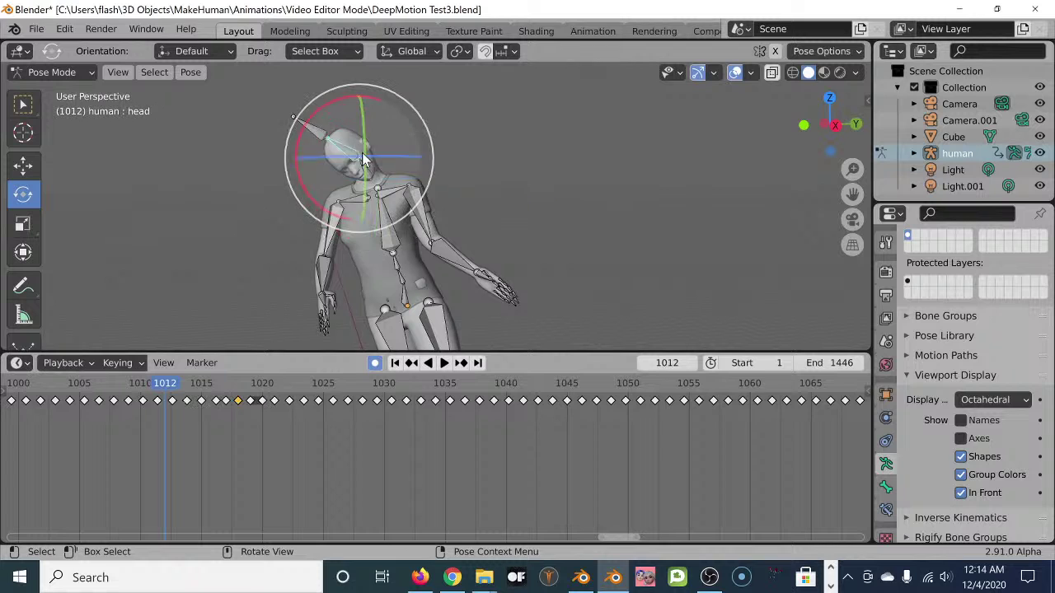
drag(337, 100, 369, 110)
drag(165, 383, 175, 389)
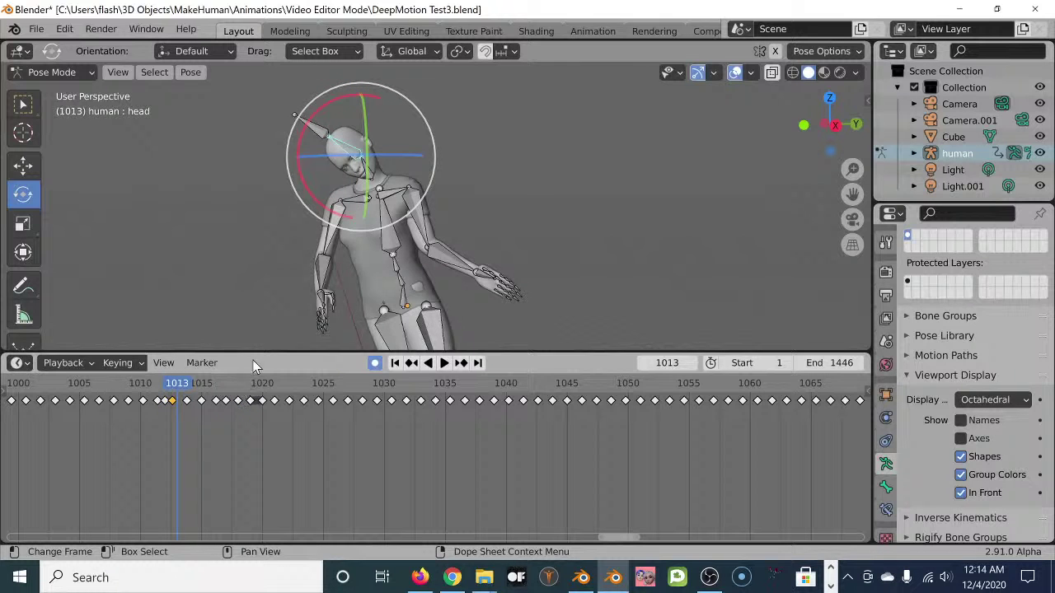
key(r)
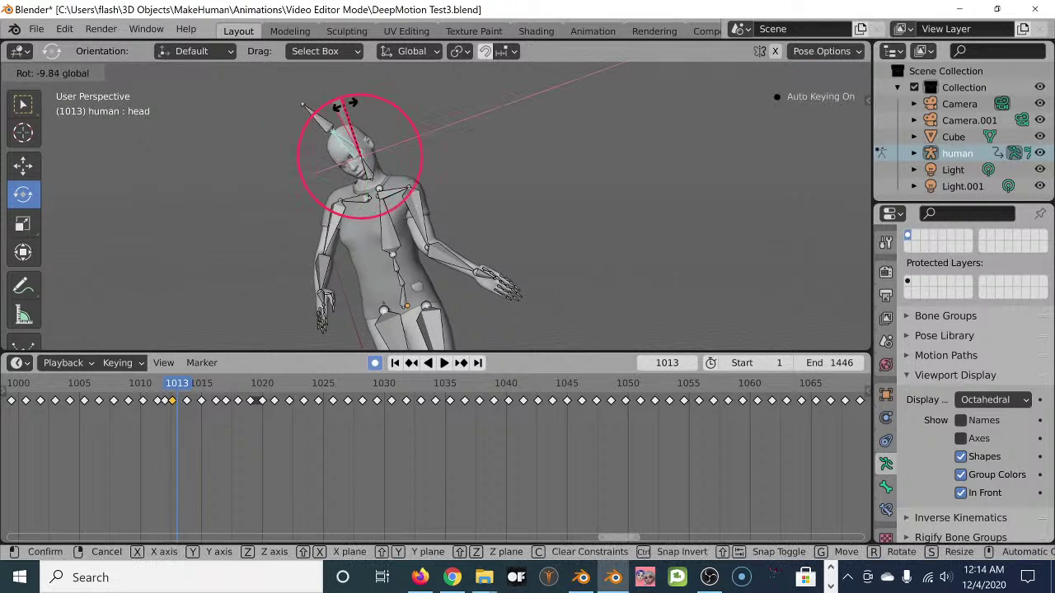
click(333, 277)
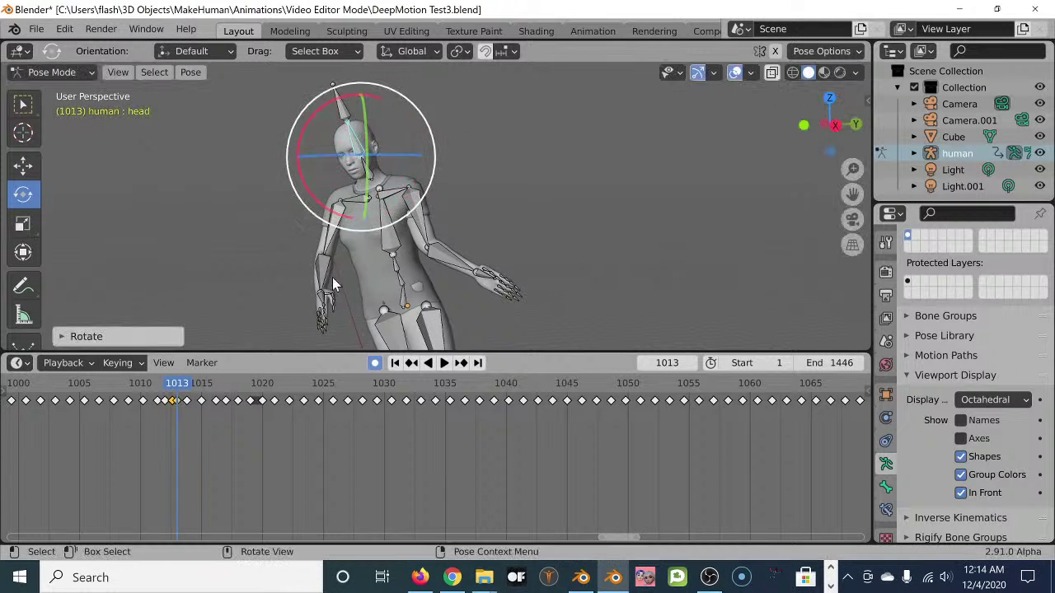
- Rotate the head bone upright at frame 1014 and delete its neighbouring original keyframe just before that frame
click(188, 388)
drag(336, 98, 259, 318)
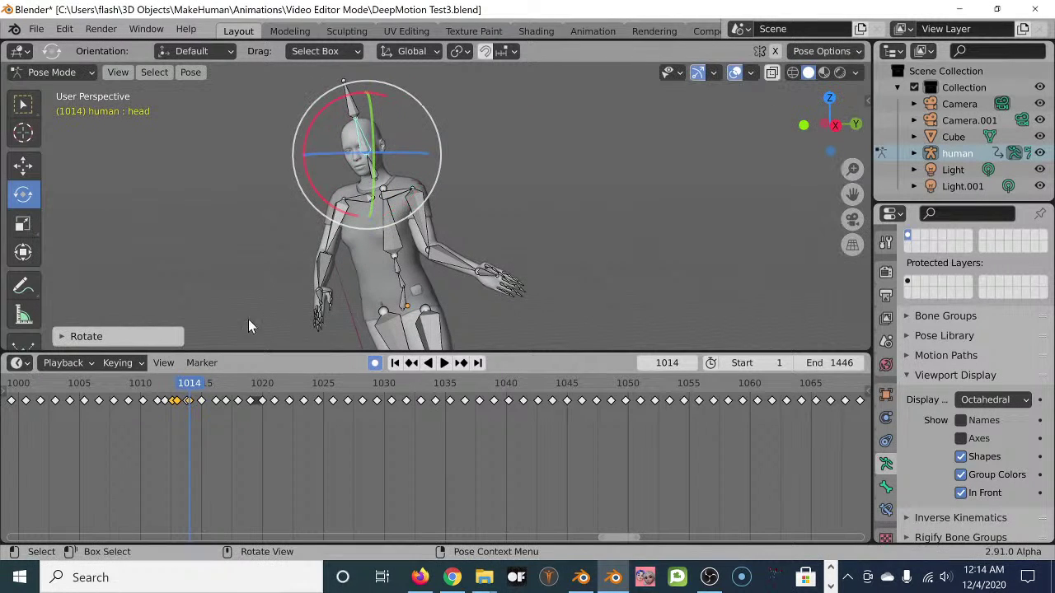
click(185, 412)
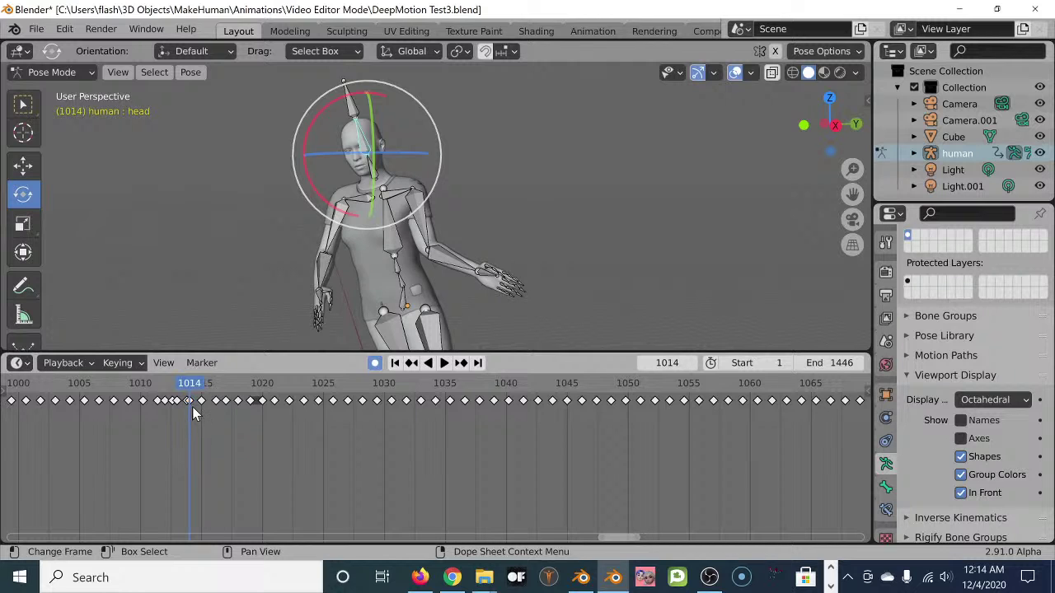
scroll(193, 414, up, 2)
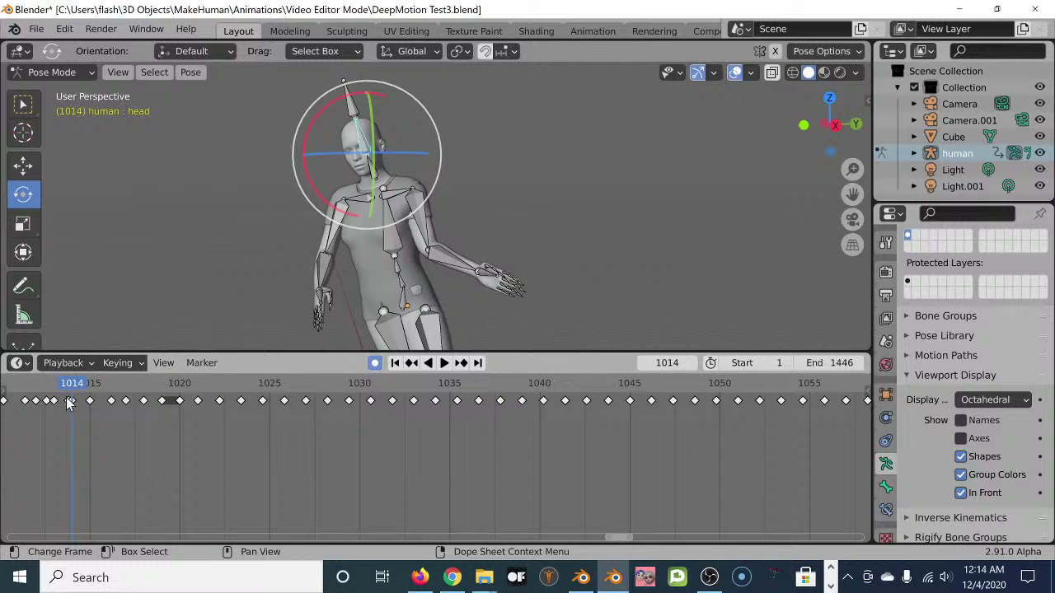
key(x)
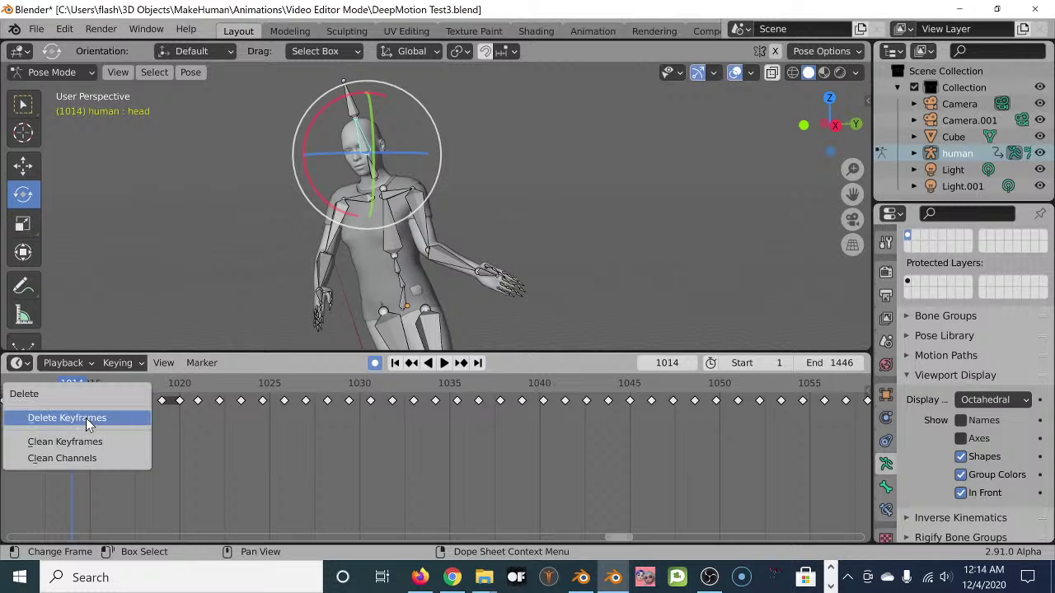
click(86, 418)
- Rotate the head bone upright about the global X axis at frames 1015 and 1016, and turn it slightly about global Z at 1016
drag(71, 392, 90, 408)
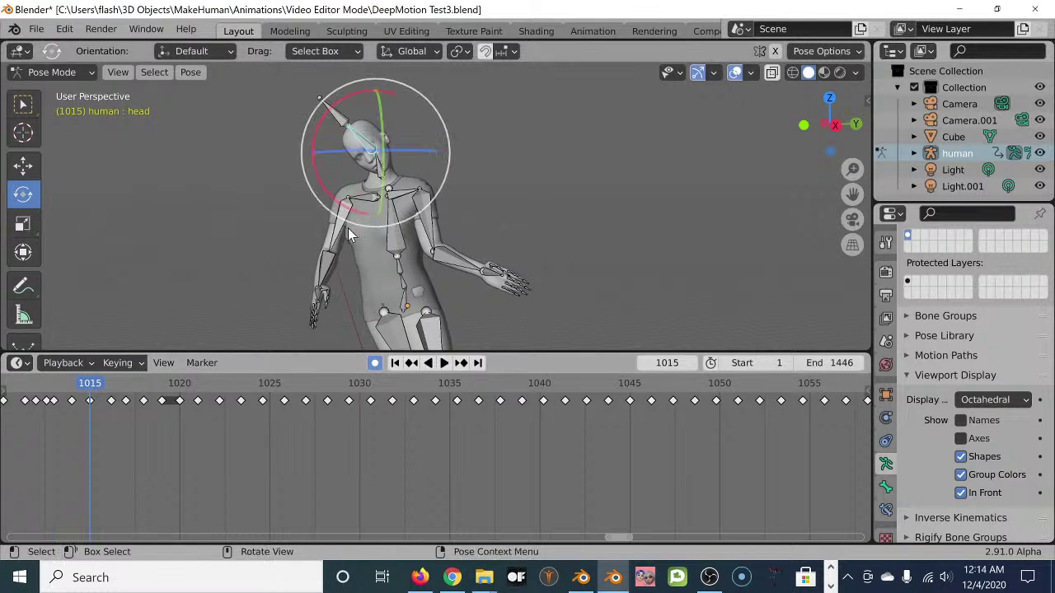
drag(363, 90, 395, 115)
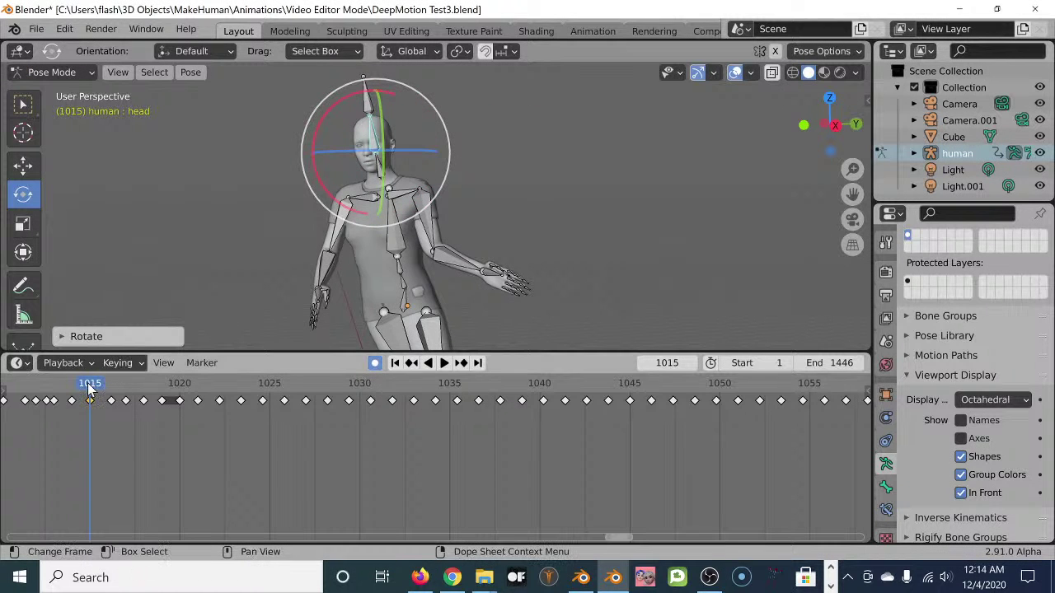
key(space)
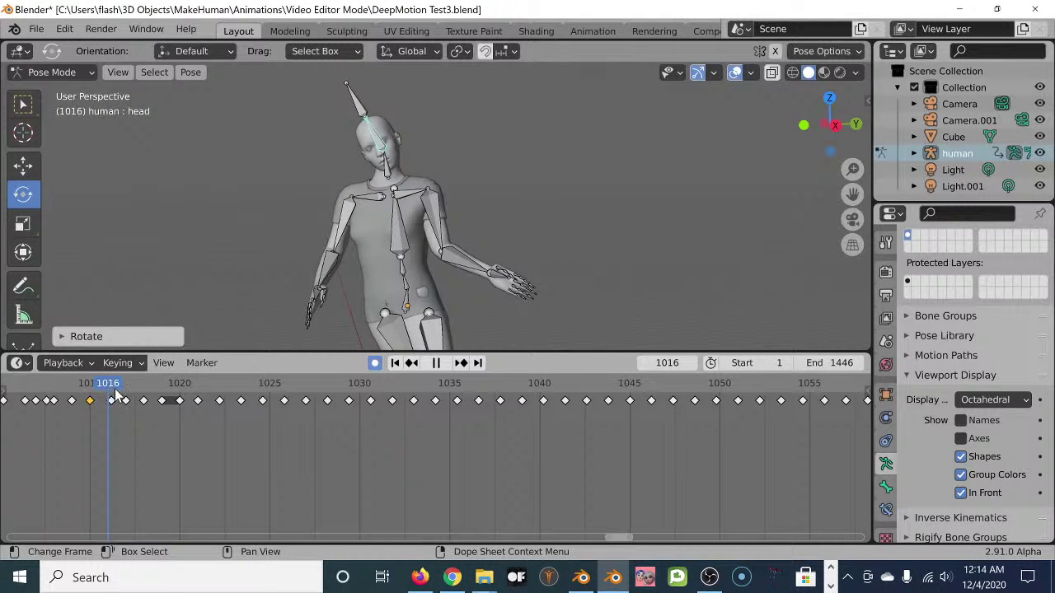
key(Escape)
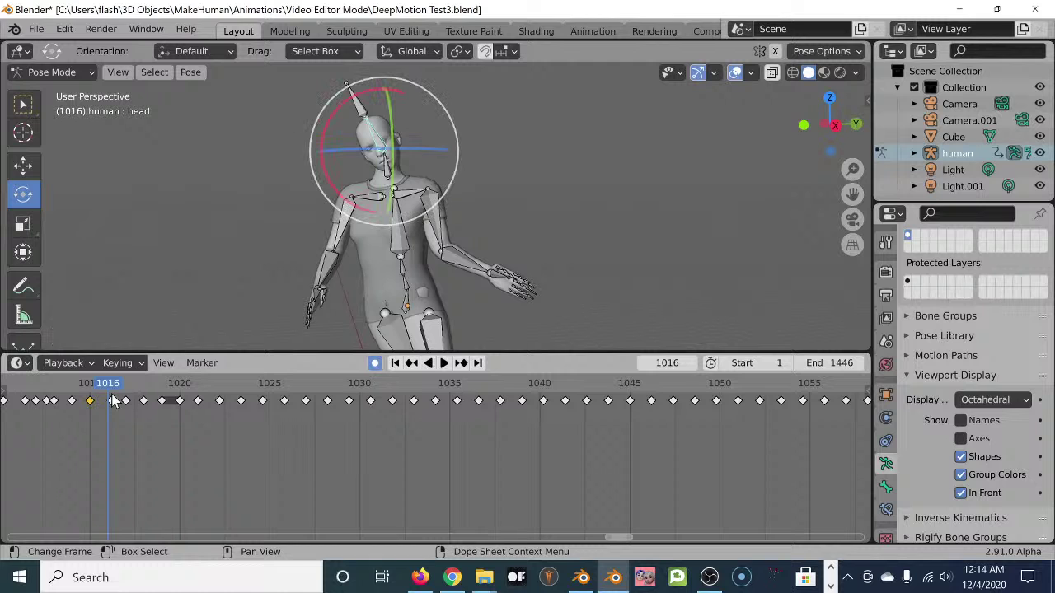
drag(341, 102, 367, 105)
mouse_move(412, 148)
mouse_down()
mouse_move(389, 149)
mouse_move(407, 148)
mouse_up()
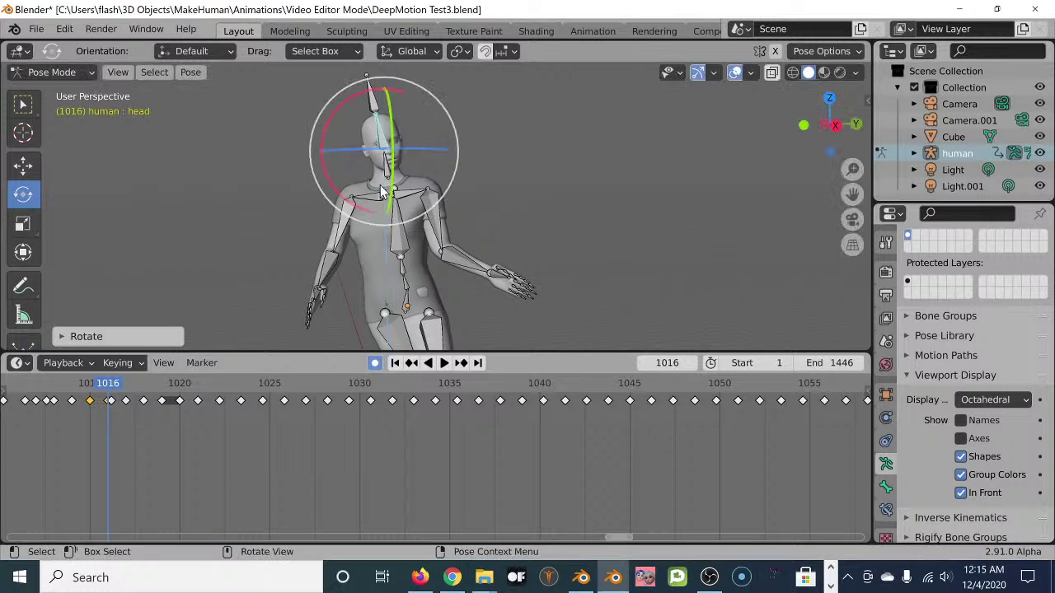
- Delete the head bone's original keyframe just after frame 1016
mouse_move(110, 392)
mouse_down()
mouse_move(89, 393)
mouse_move(112, 397)
mouse_up()
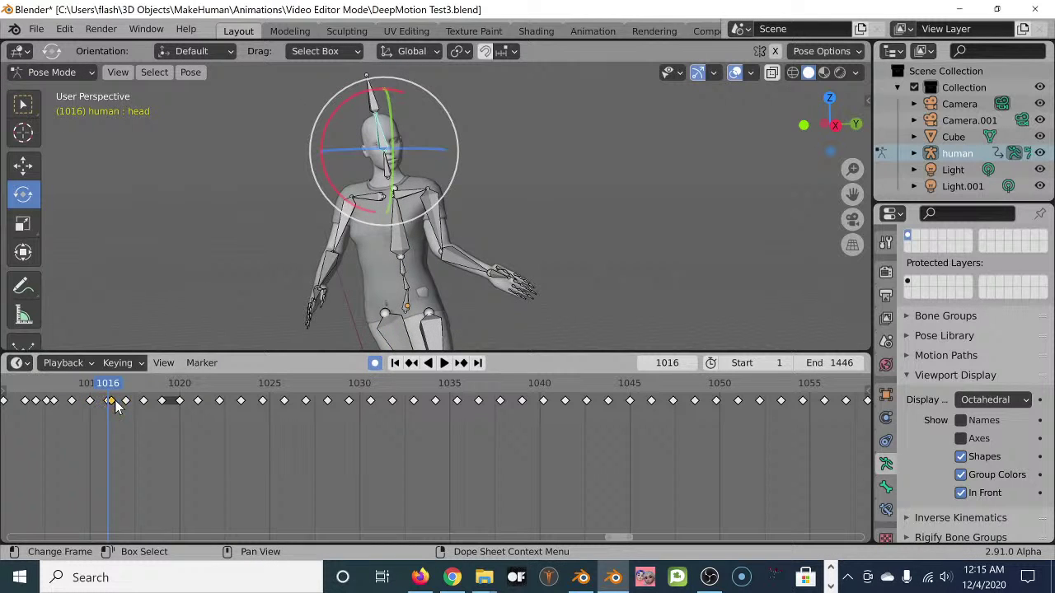
key(x)
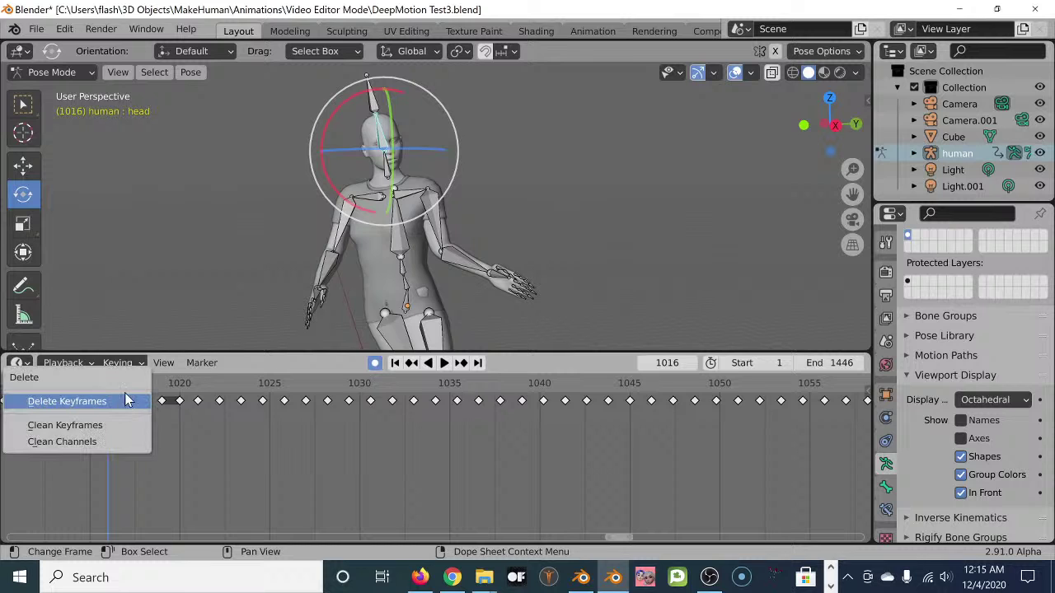
click(128, 404)
- Play back and scrub the motion between frames 1012 and 1055 to check the corrected head movement
drag(108, 385, 30, 417)
scroll(176, 400, down, 3)
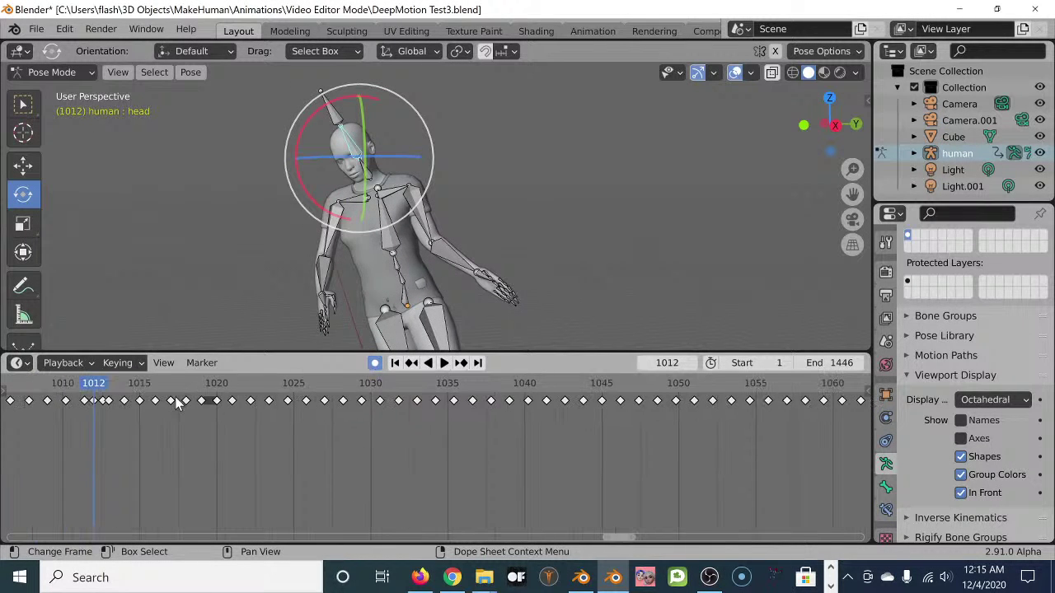
drag(175, 400, 155, 394)
click(439, 364)
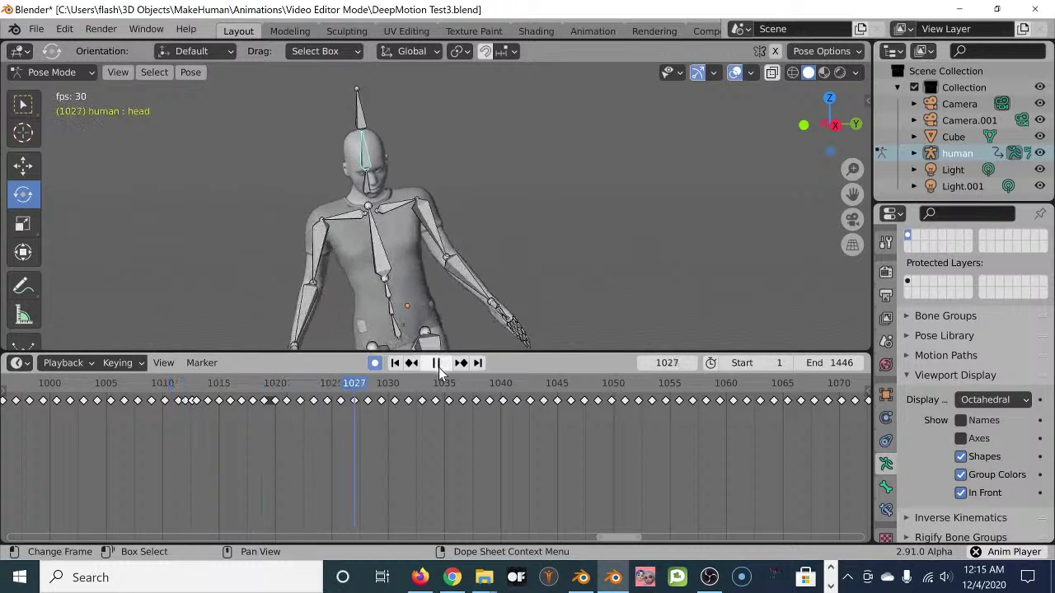
click(439, 369)
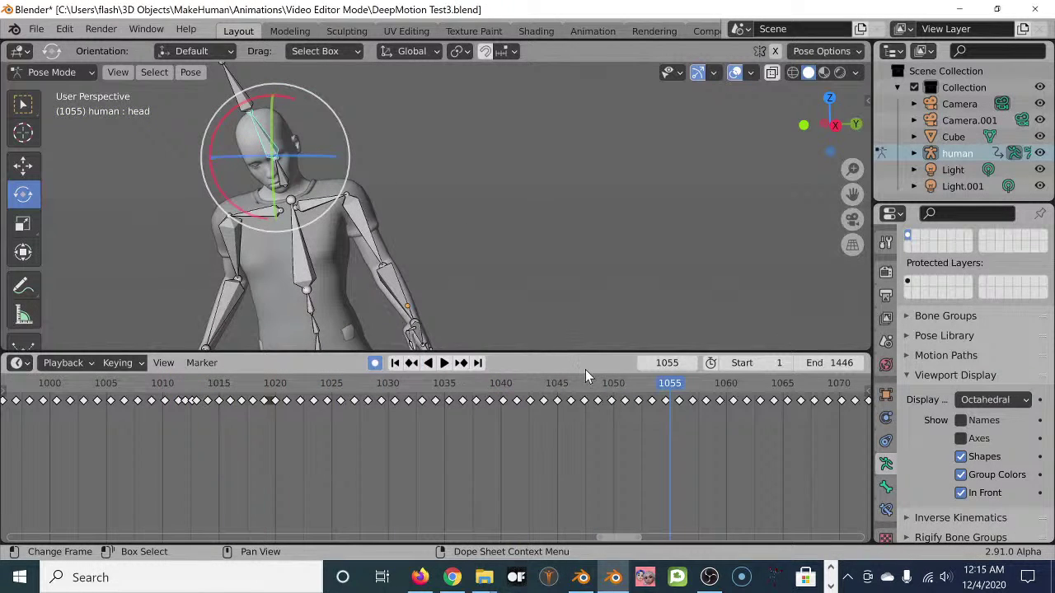
drag(673, 385, 224, 412)
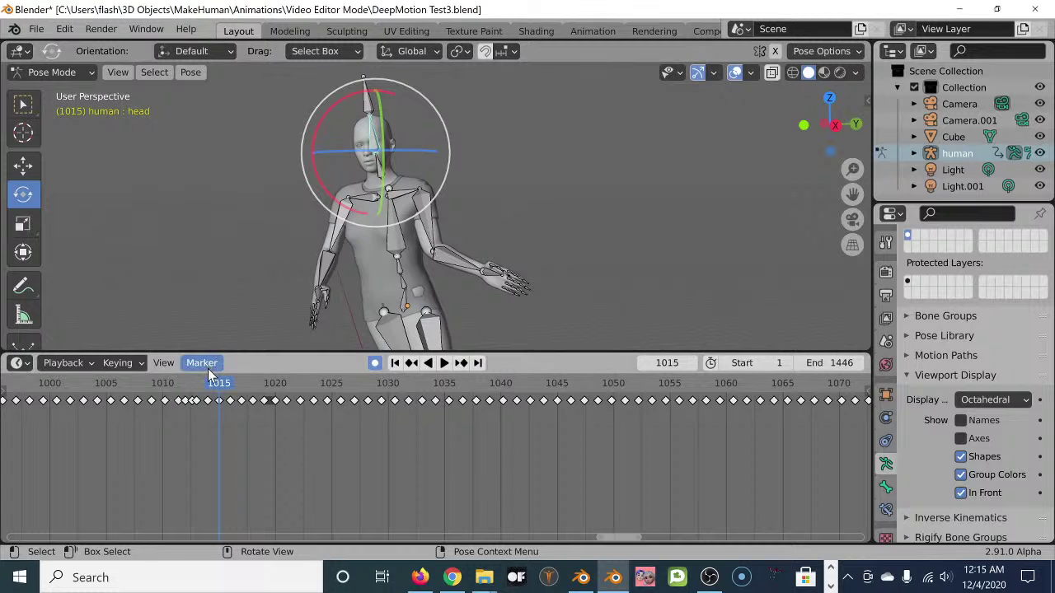
drag(220, 393, 184, 399)
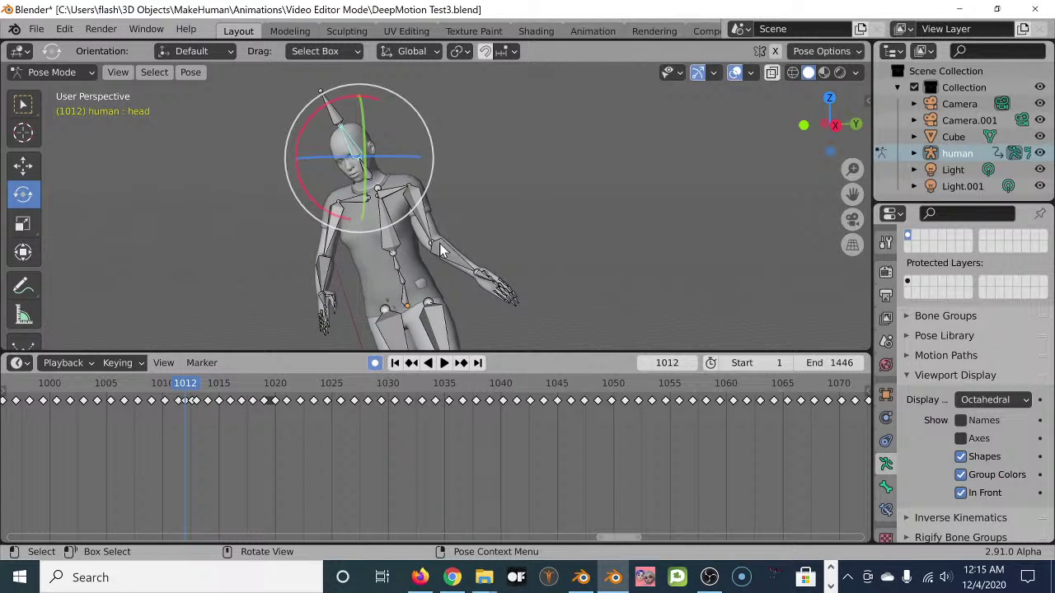
- Adjust the left arm at frame 1012 by rotating the upperarm_l bone about the global X axis
click(468, 254)
drag(471, 248, 453, 250)
key(ctrl+z)
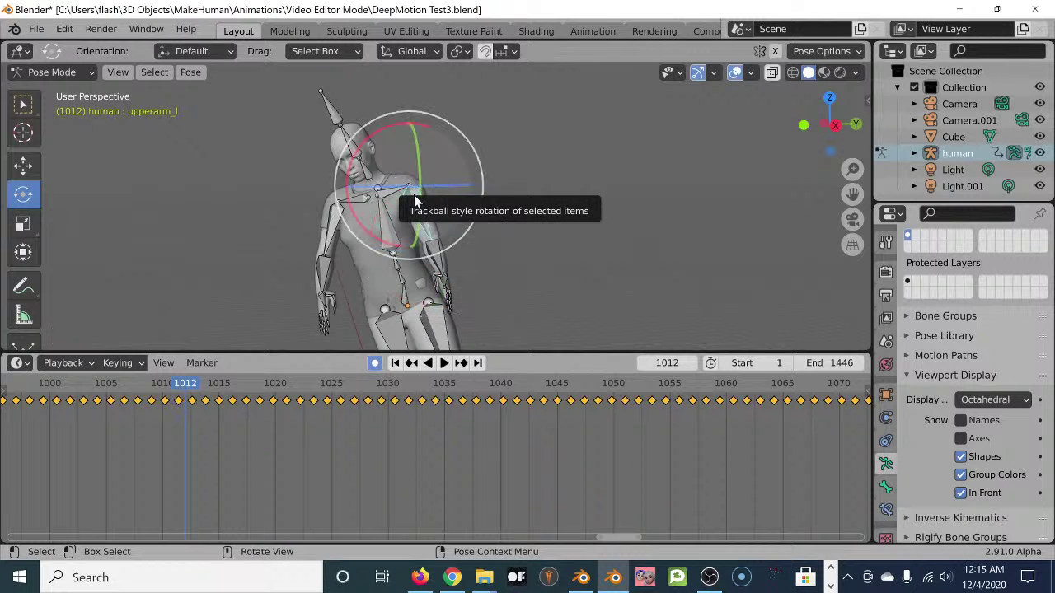
key(ctrl+z)
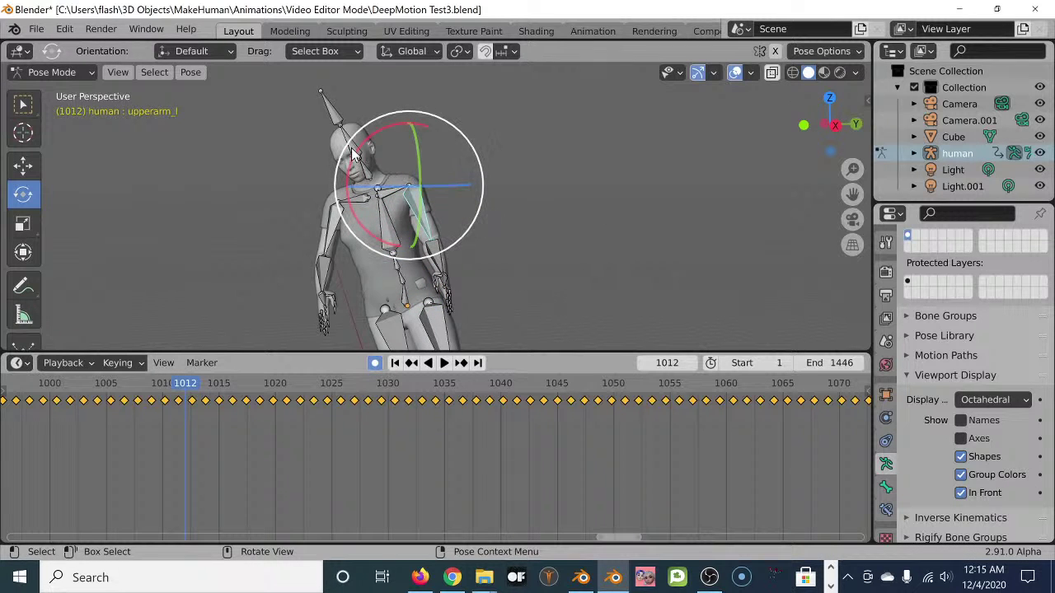
drag(354, 163, 356, 182)
- Delete the upperarm_l bone's original keyframes just before and after frame 1012 and play back the result
key(space)
drag(183, 392, 177, 393)
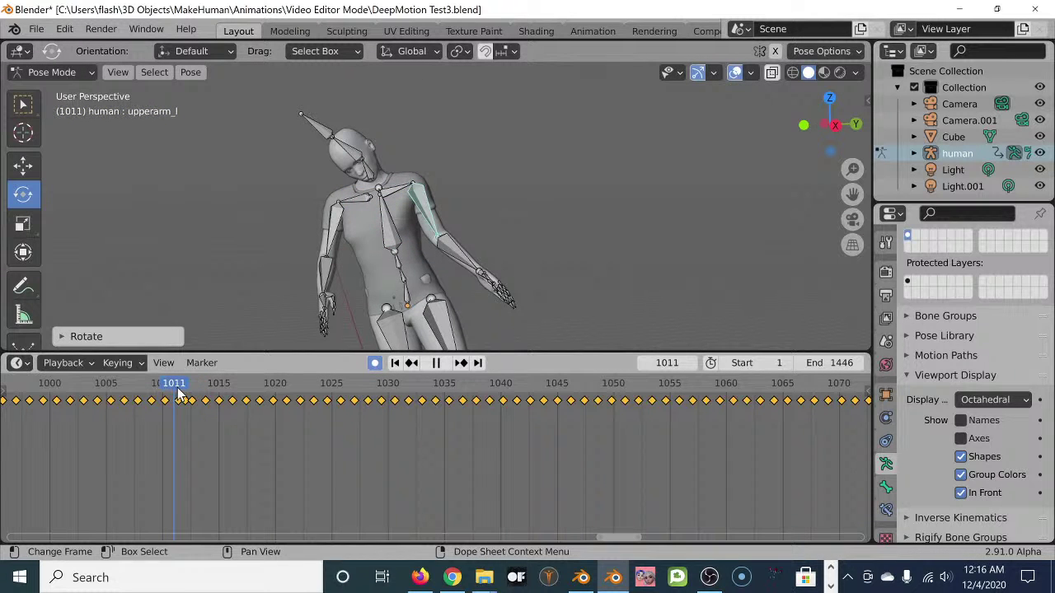
click(178, 404)
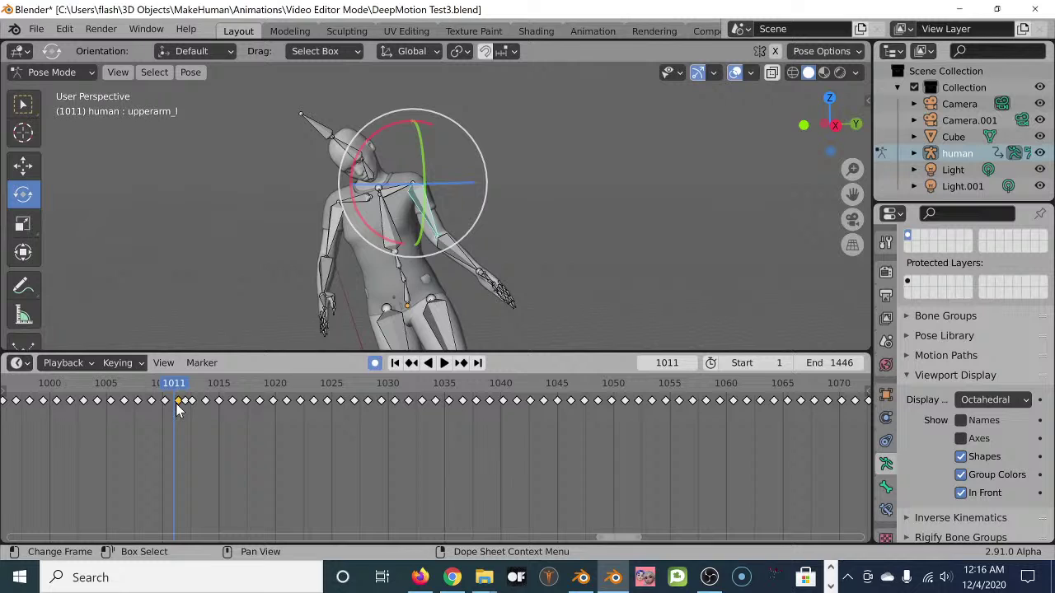
key(x)
click(178, 404)
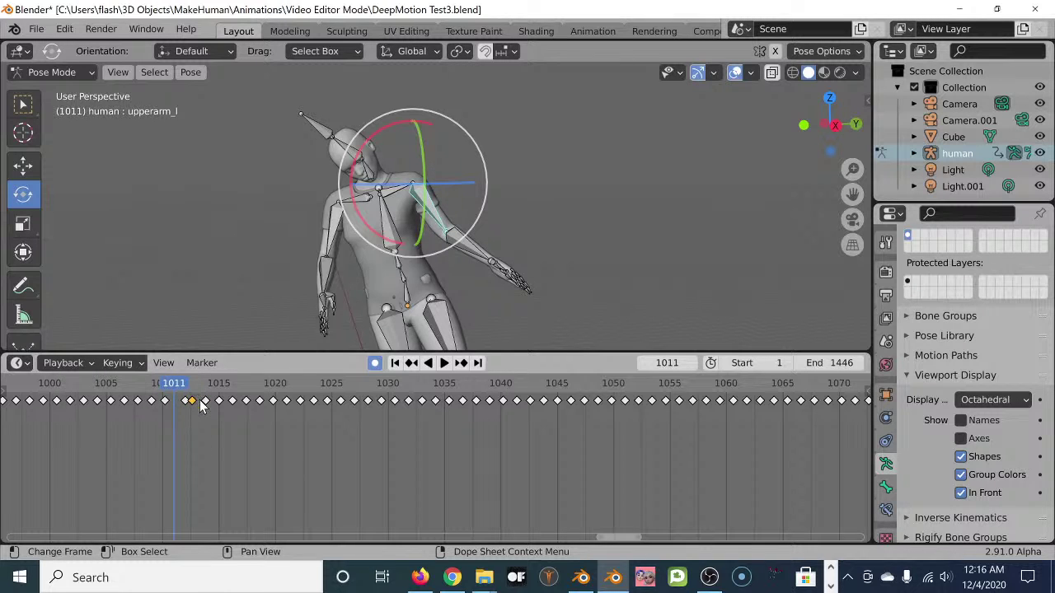
key(x)
click(200, 402)
key(space)
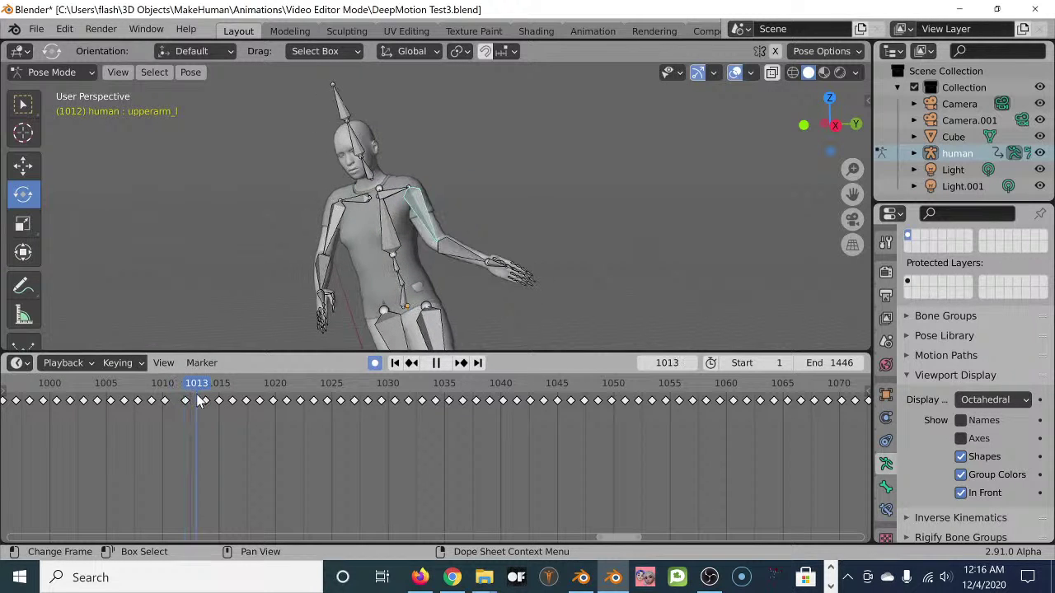
key(space)
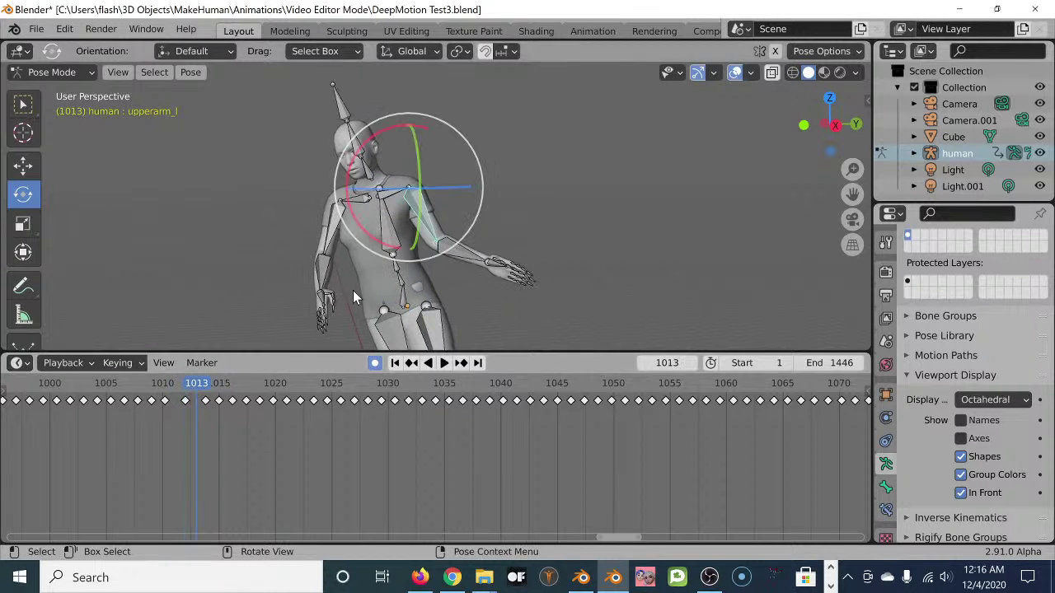
- Rotate the lowerarm_l bone inward toward the body about the global Z axis at frame 1013
click(470, 263)
key(r)
key(z)
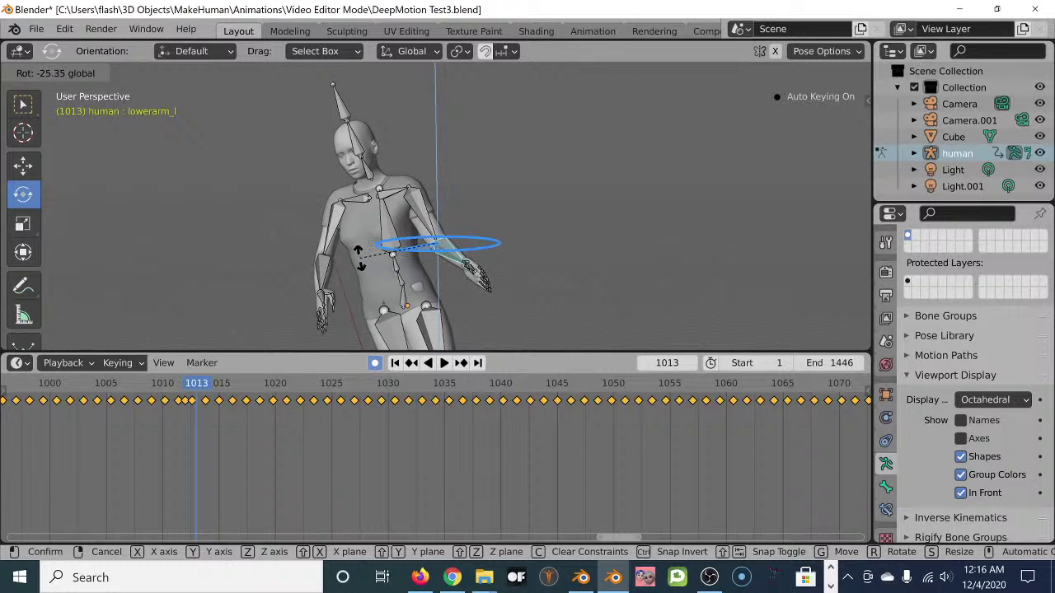
click(323, 252)
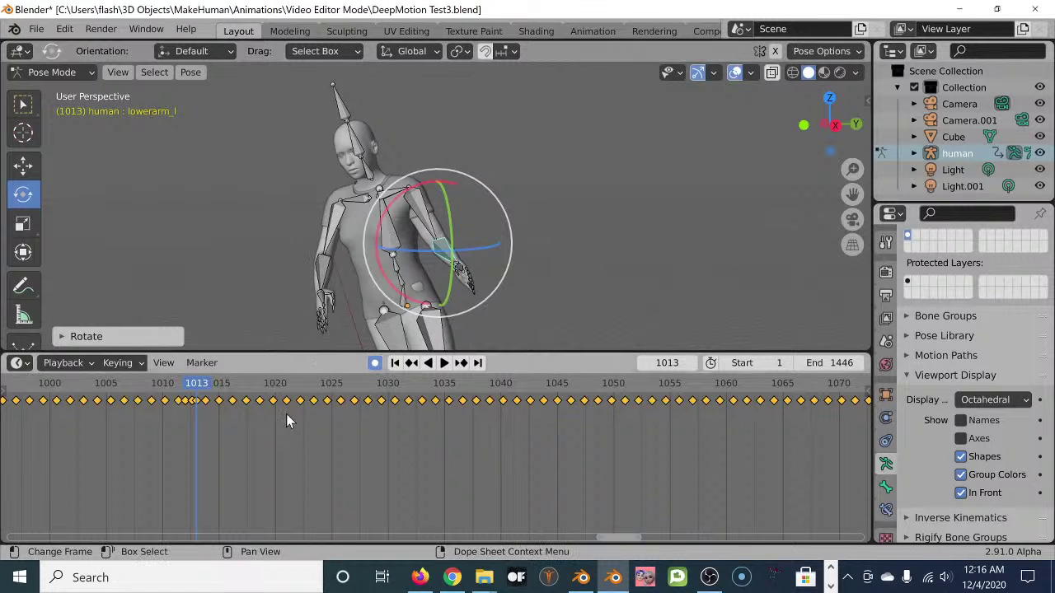
- Delete the lowerarm_l bone's original keyframe just before frame 1013 and play back the motion
scroll(202, 408, up, 2)
scroll(198, 409, up, 1)
click(77, 404)
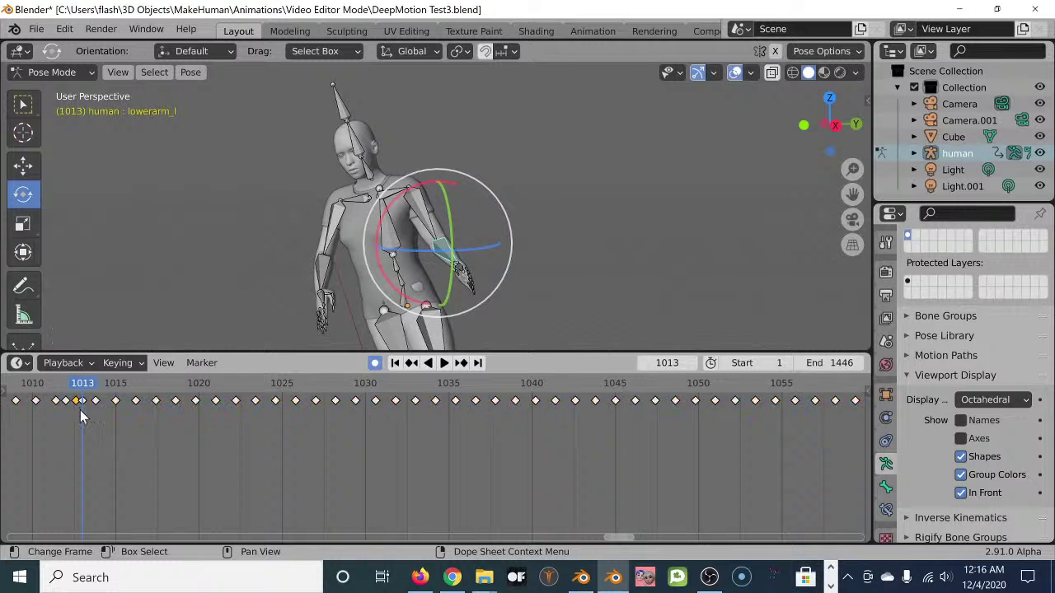
key(x)
click(110, 410)
key(space)
- At frame 1014, delete the lowerarm_l bone's neighbouring original keyframe and rotate the bone inward toward the body
drag(78, 387, 97, 405)
click(98, 404)
key(x)
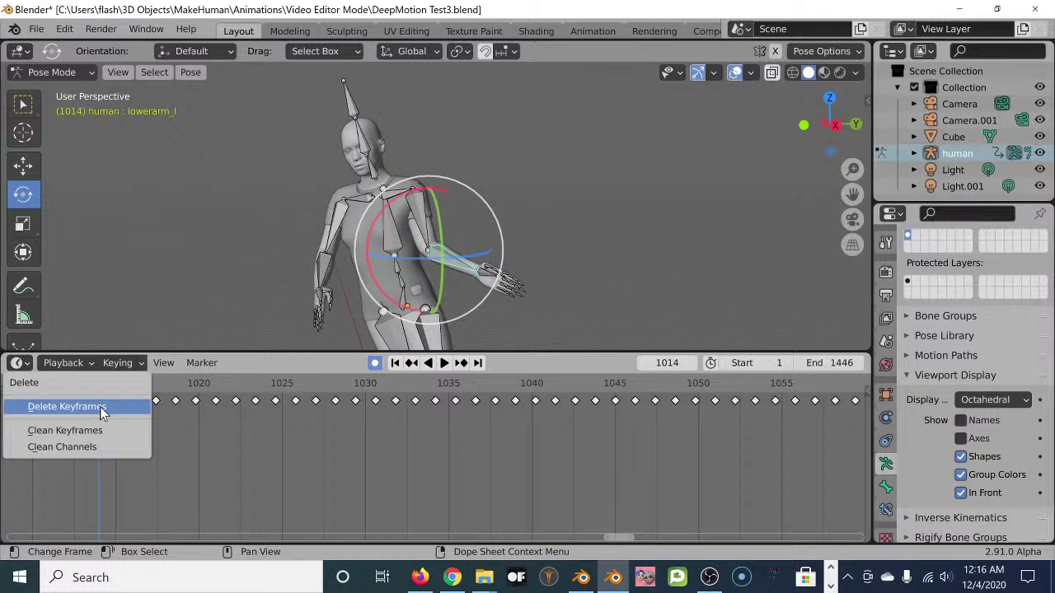
click(100, 406)
drag(452, 259, 429, 278)
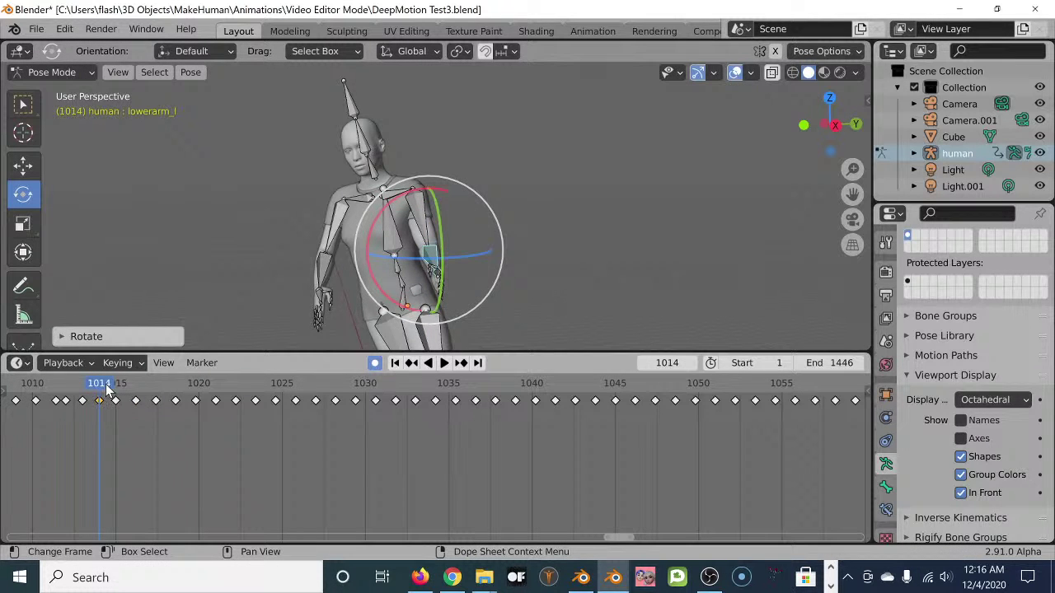
- At frame 1015, rotate the lowerarm_l bone inward and the upperarm_l bone away from the body about the global X axis
key(space)
key(space)
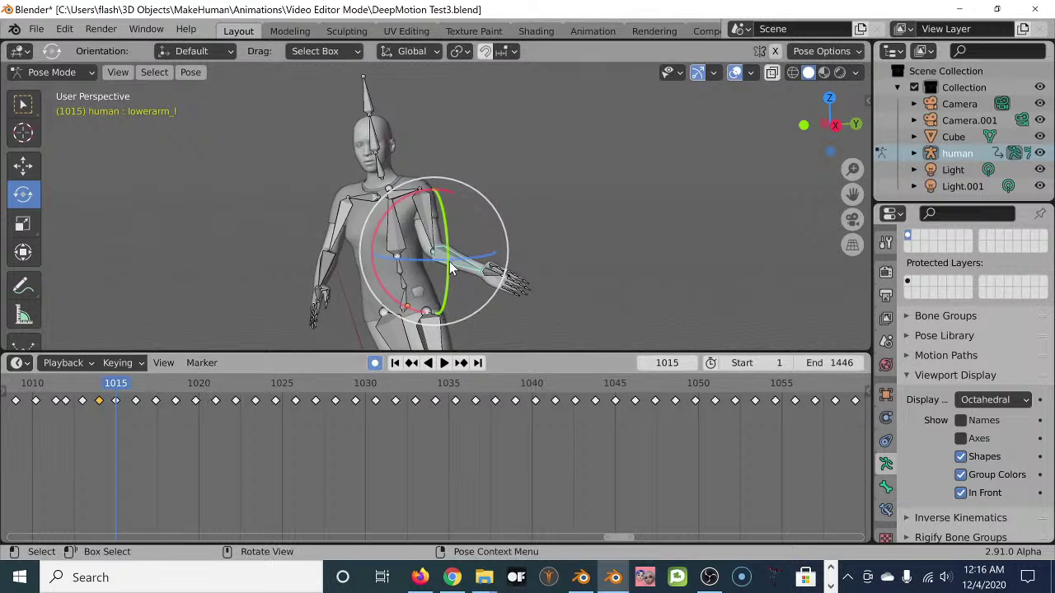
drag(450, 259, 437, 268)
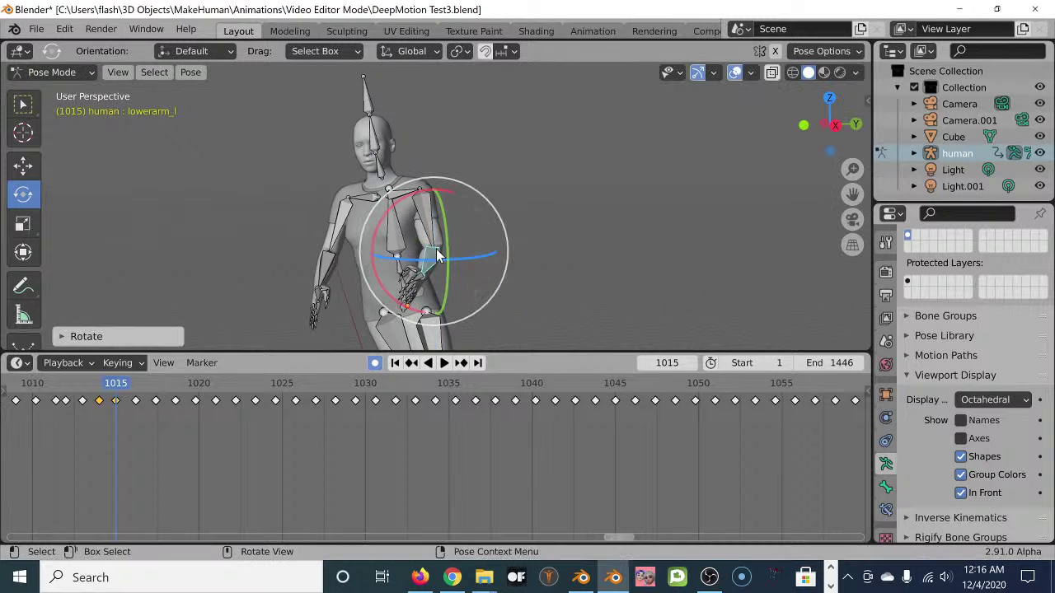
click(408, 192)
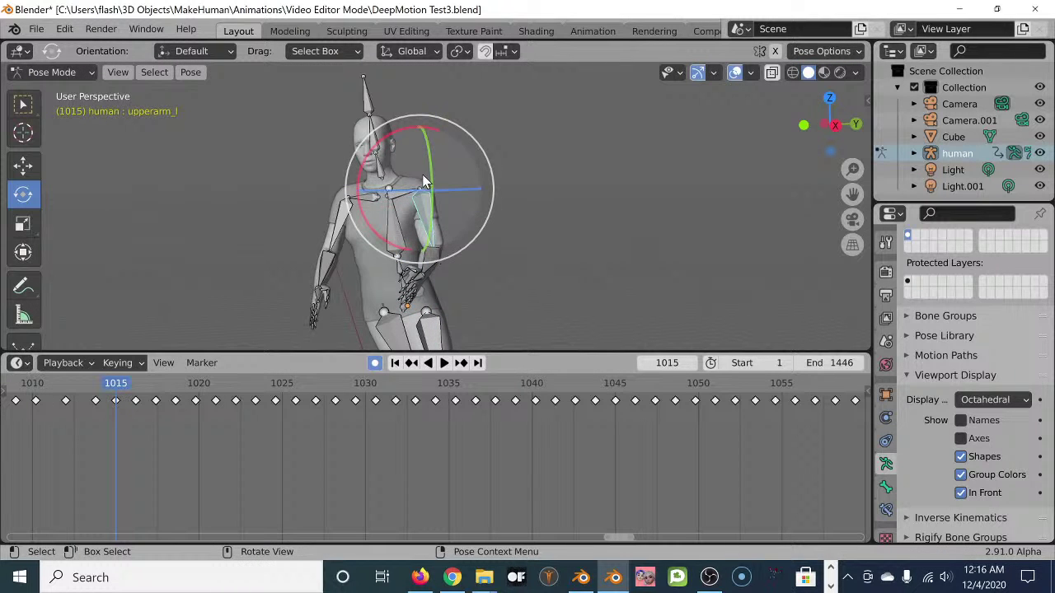
drag(375, 148, 367, 170)
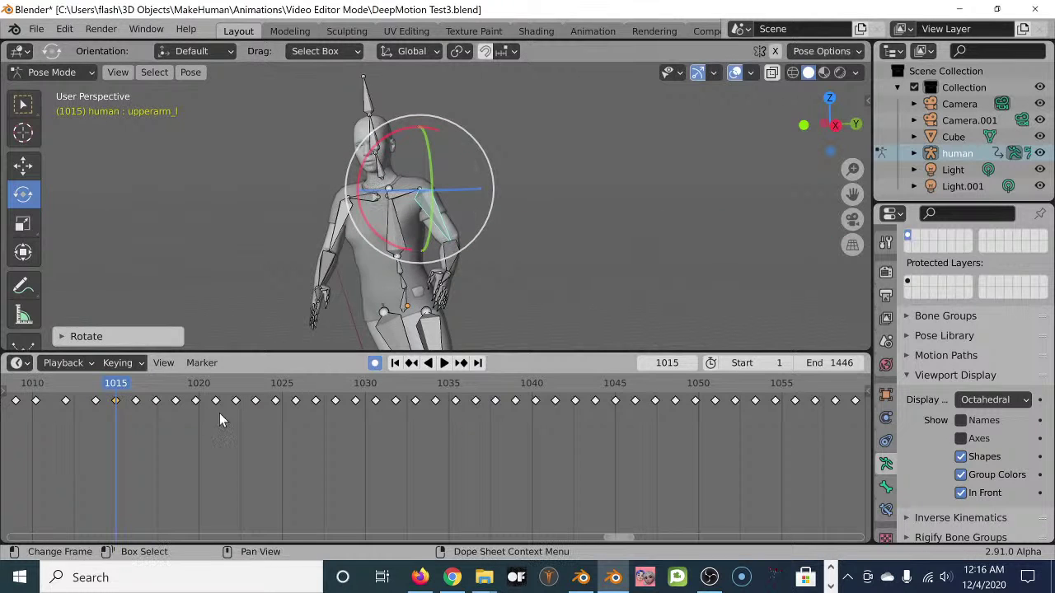
- Go to frame 1016 and delete the upperarm_l bone's original keyframe just after it
drag(123, 388, 134, 409)
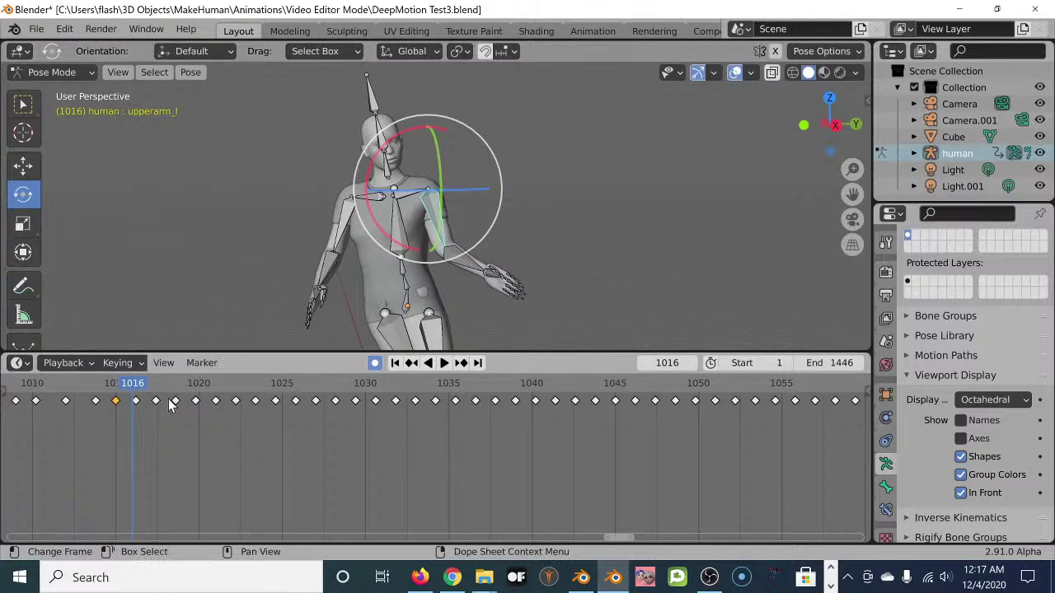
key(x)
click(141, 401)
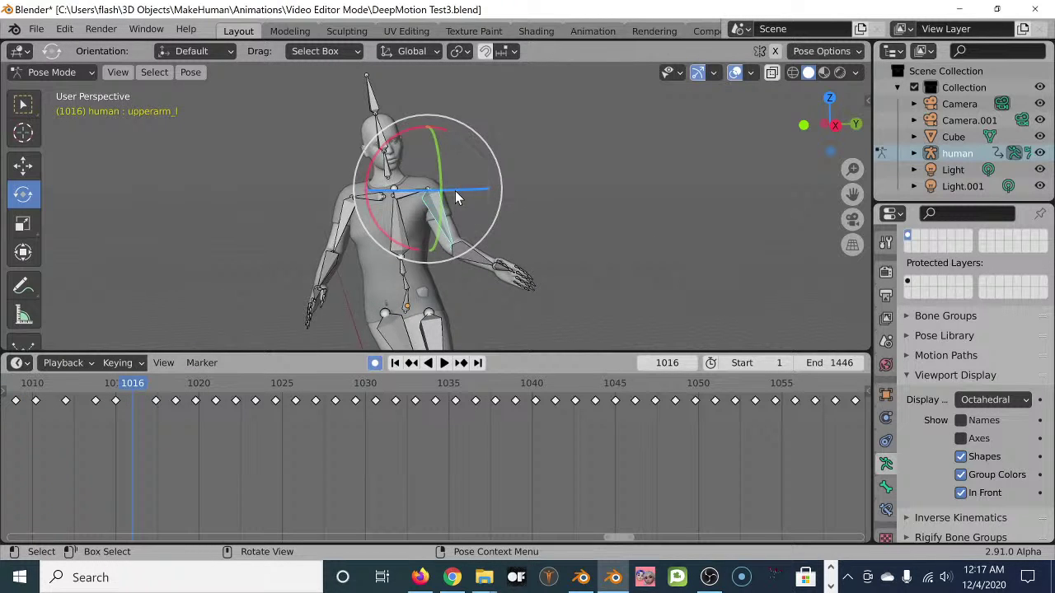
- Rotate the lowerarm_l bone inward at frame 1016 and delete its original keyframe just after that frame
click(476, 260)
drag(468, 260, 450, 270)
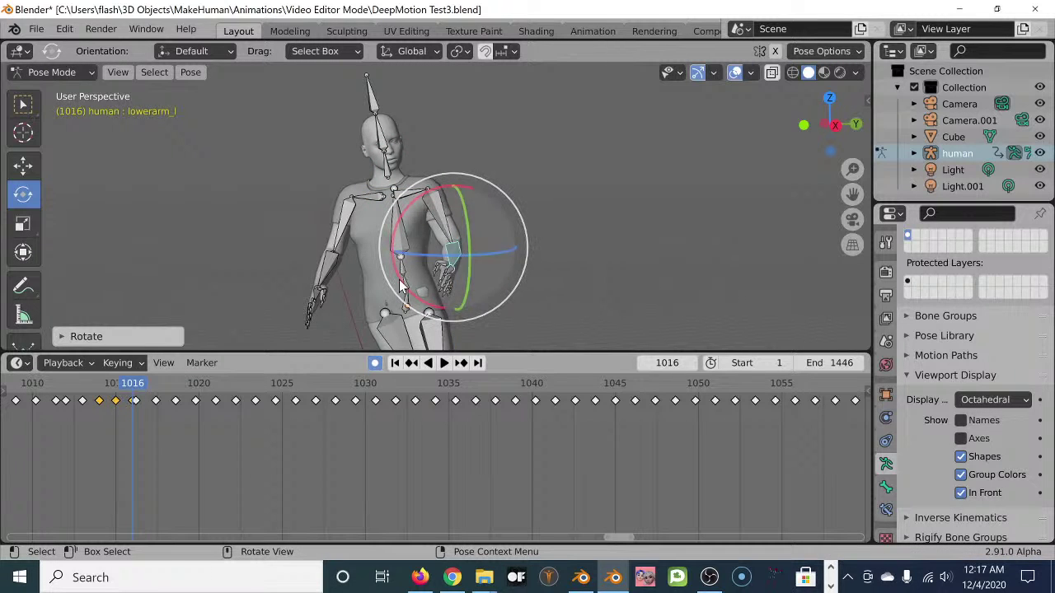
click(141, 410)
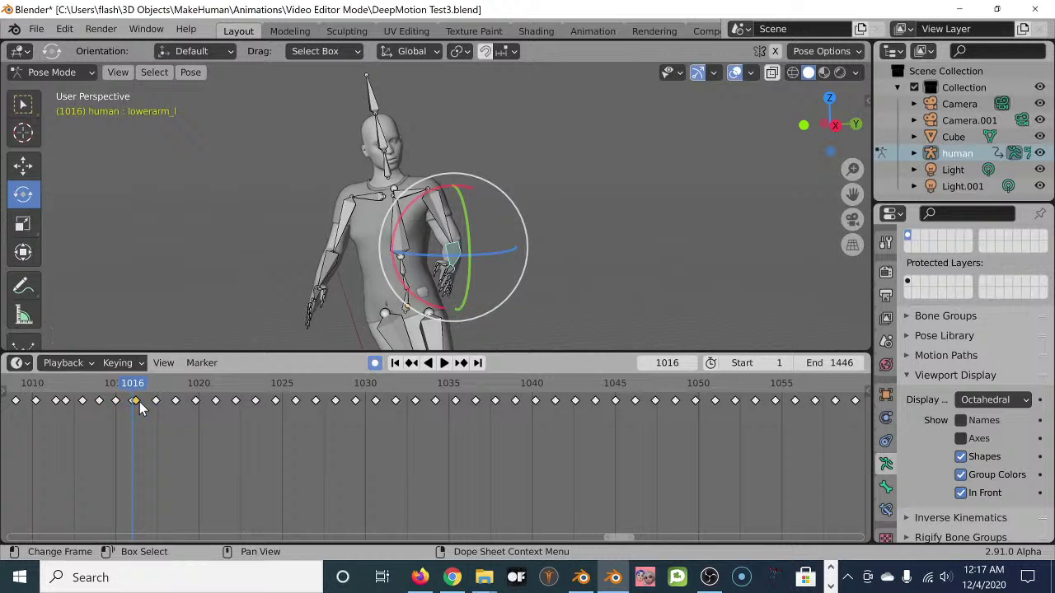
key(x)
click(142, 401)
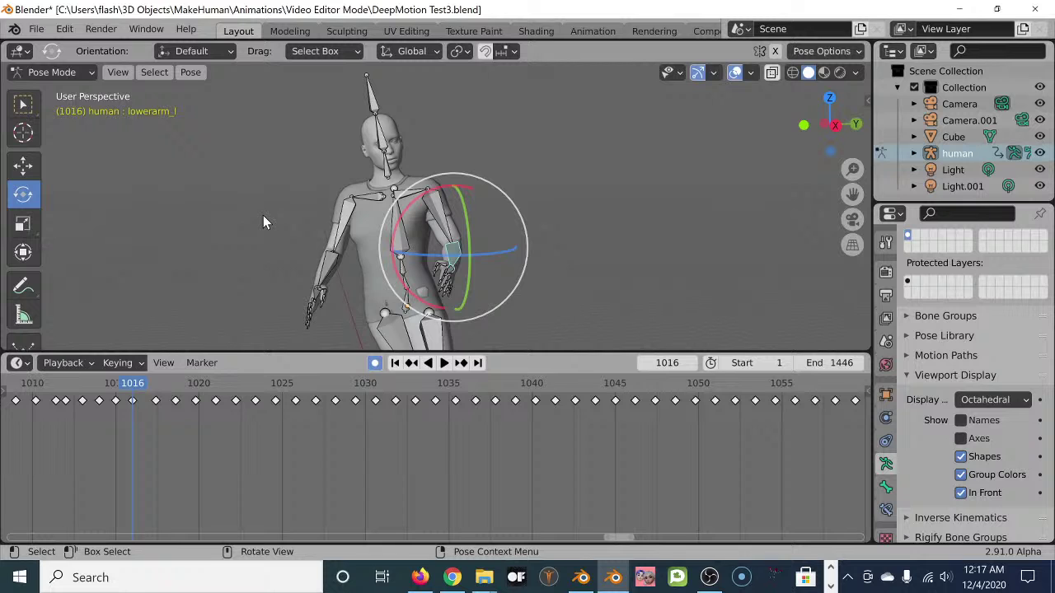
- Examine the character's arm and leg pose at frame 1016 from several angles and distances
key(ctrl+z)
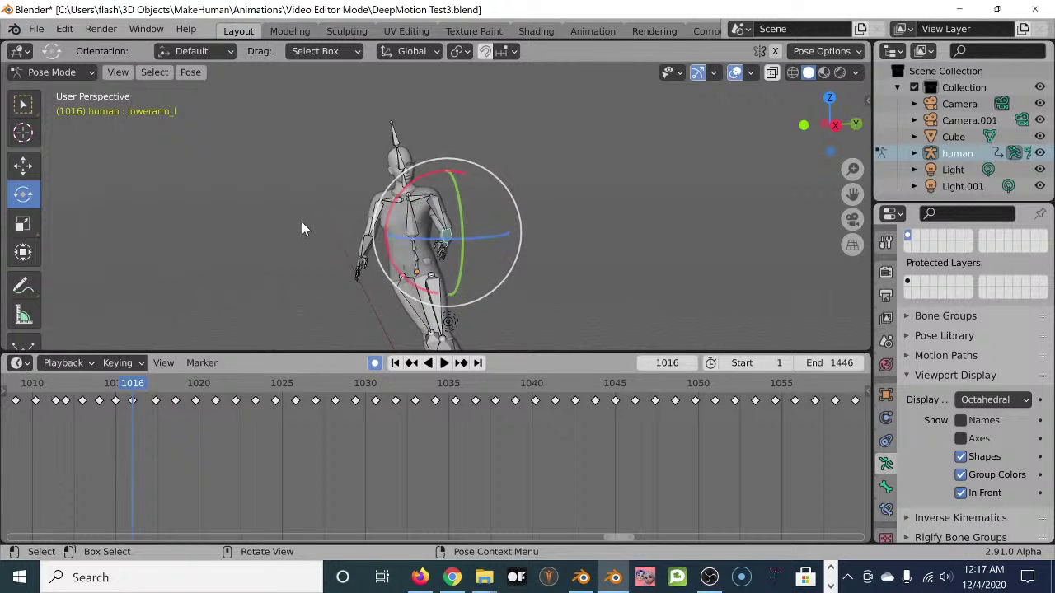
key(ctrl+shift+z)
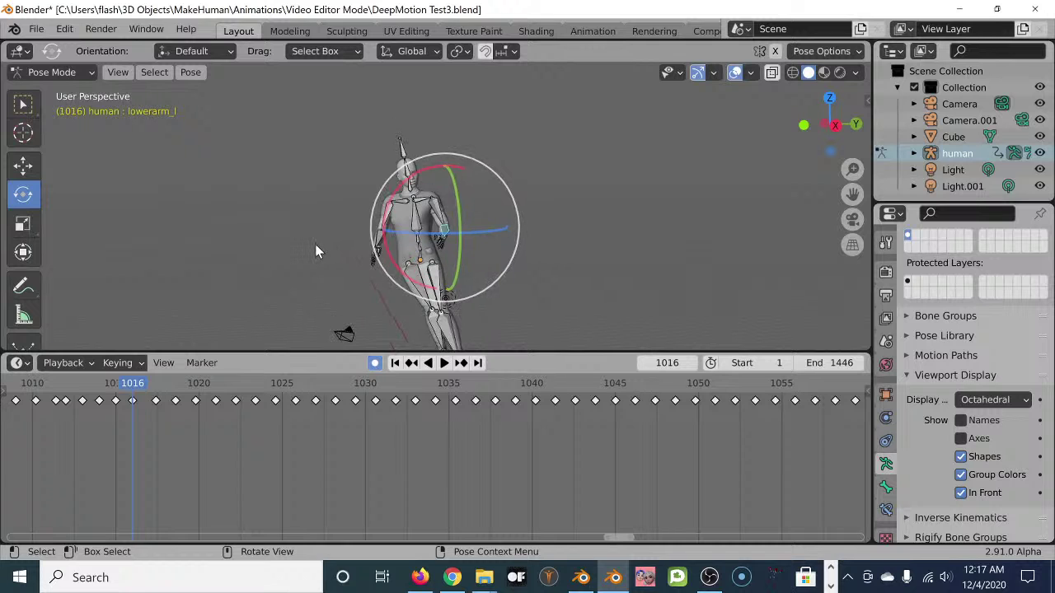
middle_drag(315, 244, 336, 231)
scroll(336, 229, up, 8)
scroll(336, 222, down, 3)
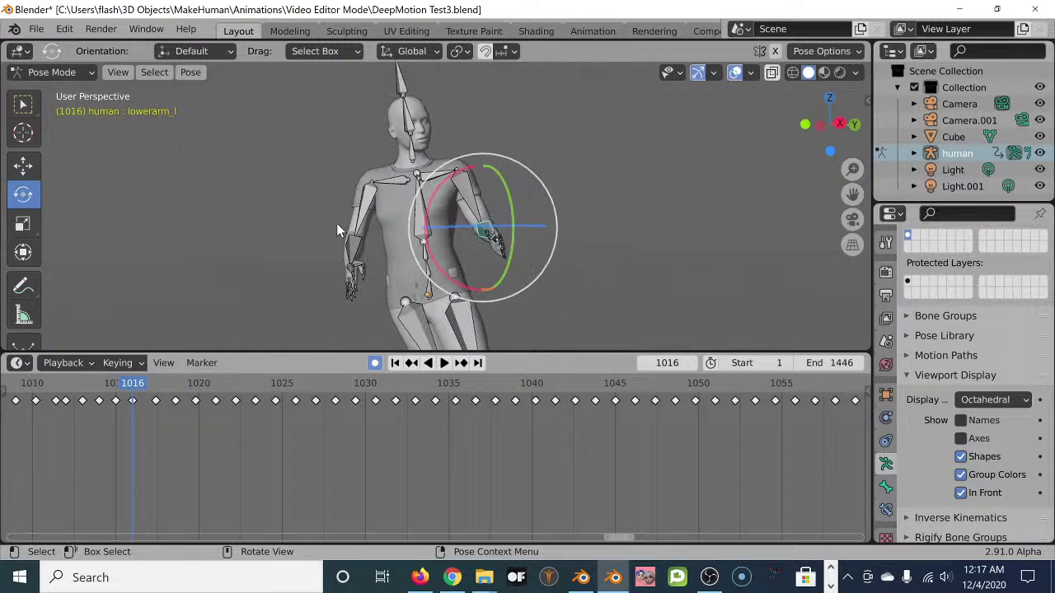
middle_drag(337, 230, 313, 202)
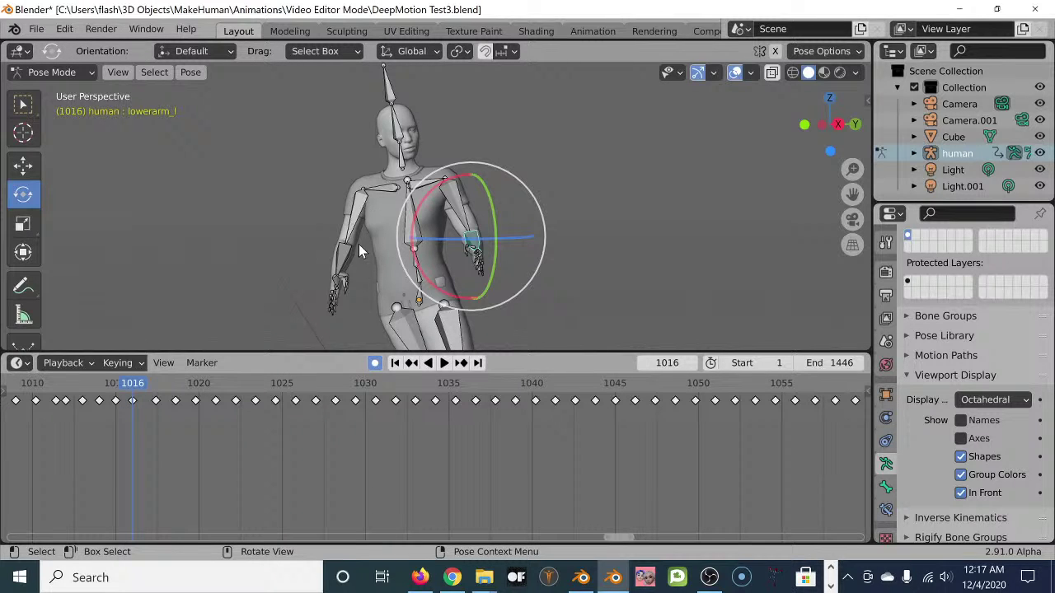
middle_drag(349, 242, 367, 213)
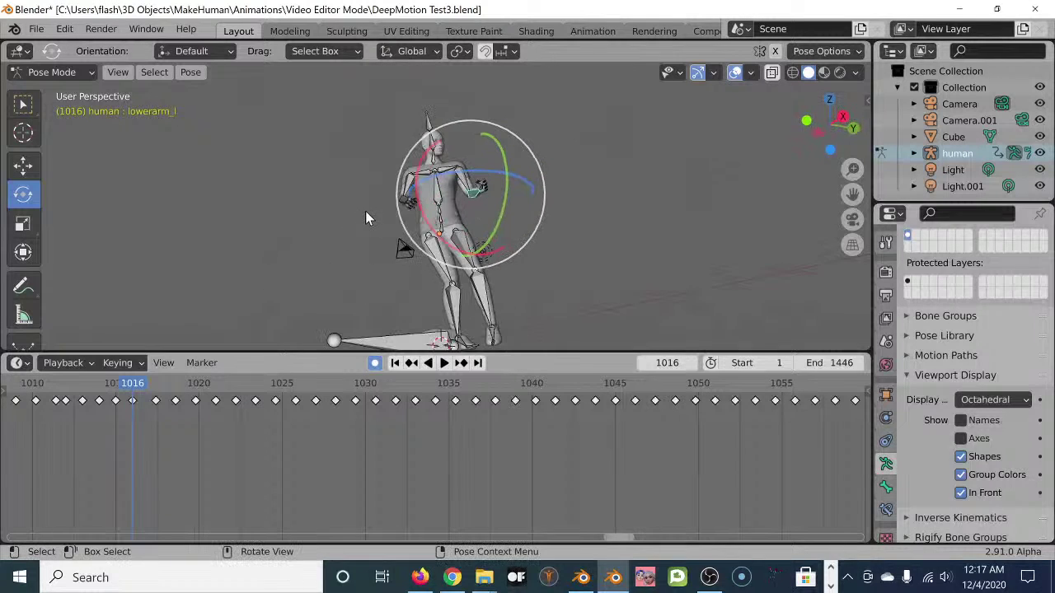
middle_drag(478, 302, 481, 306)
scroll(478, 307, up, 2)
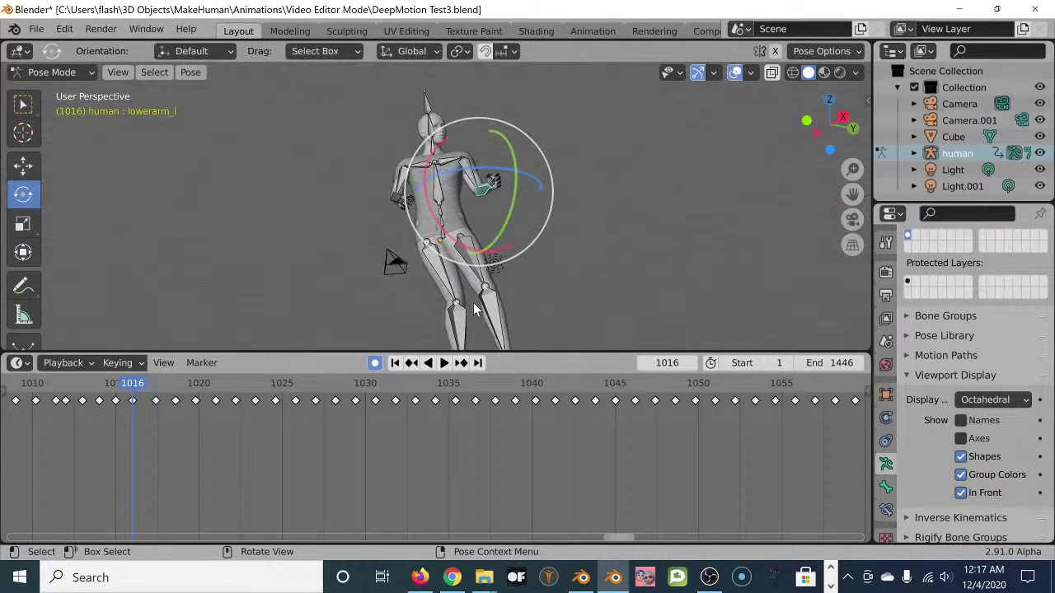
scroll(472, 307, up, 6)
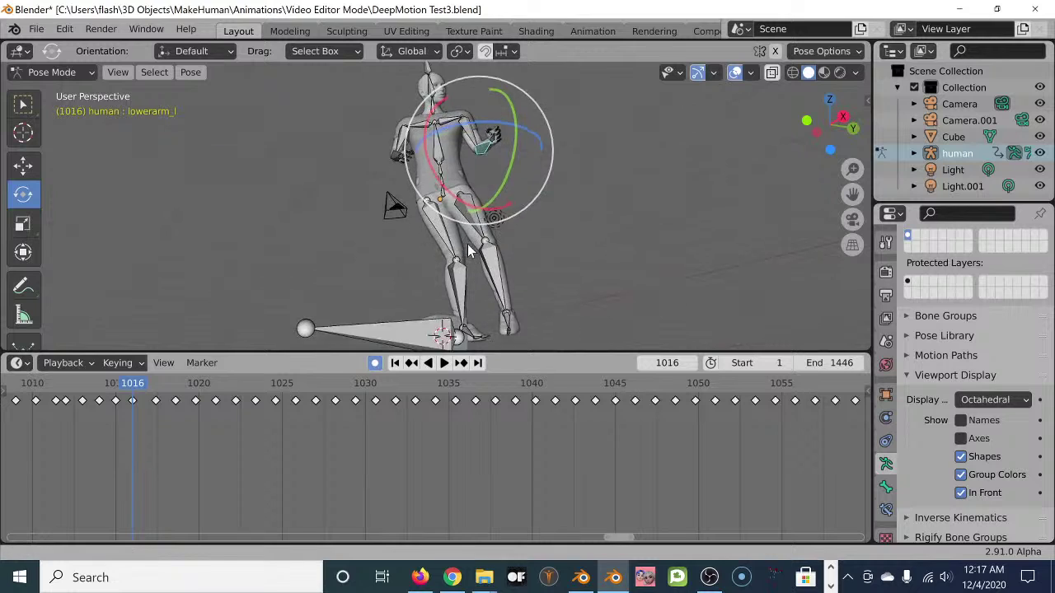
scroll(484, 246, down, 6)
middle_drag(457, 237, 445, 273)
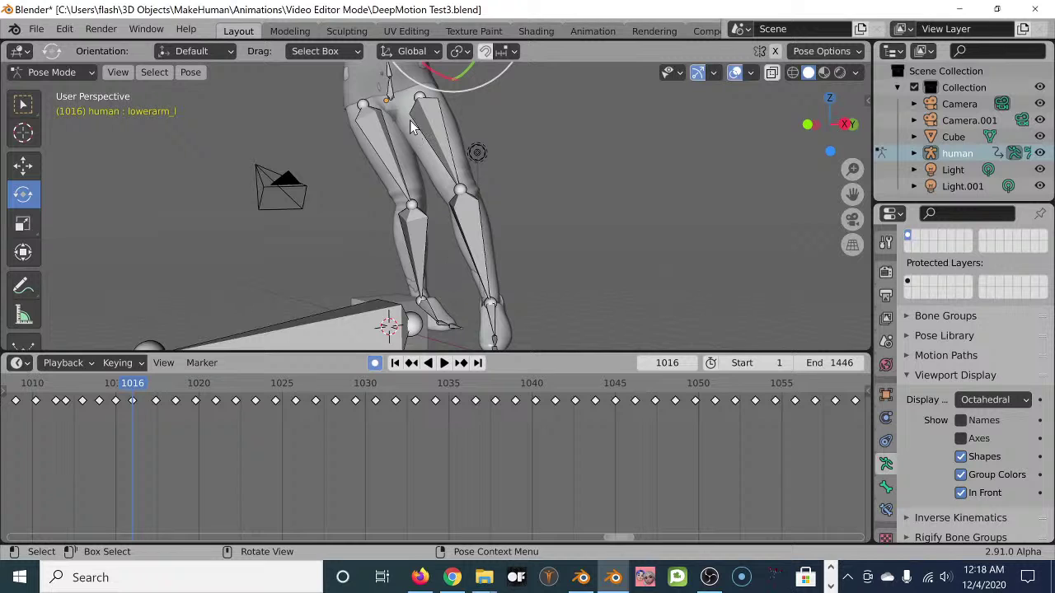
- Straighten the right leg at frame 1016 by rotating the thigh_r bone, mainly about the global X axis
scroll(408, 108, down, 3)
middle_drag(412, 193, 416, 204)
click(415, 205)
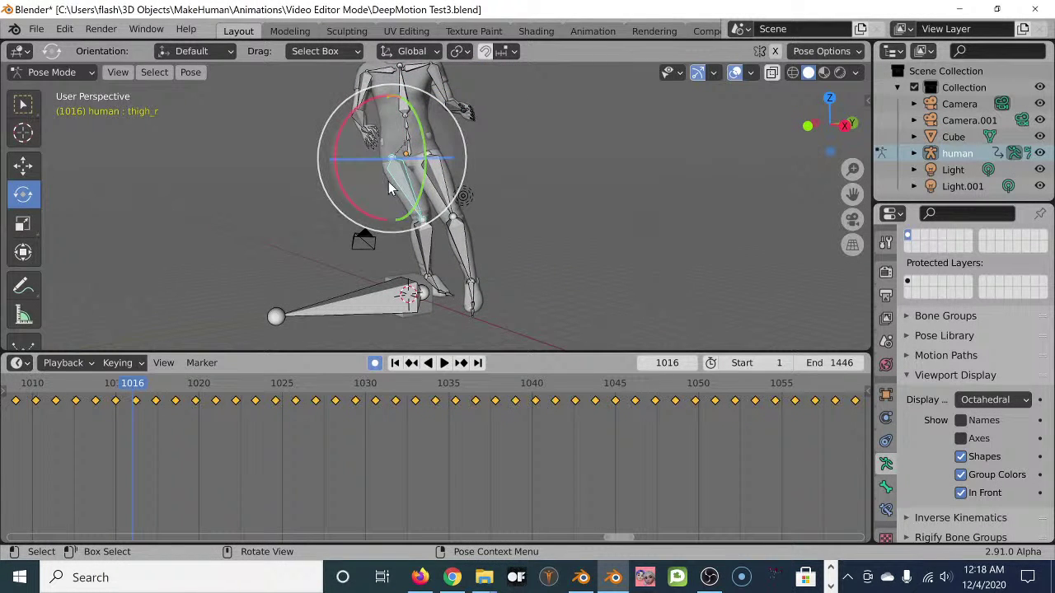
drag(346, 132, 343, 93)
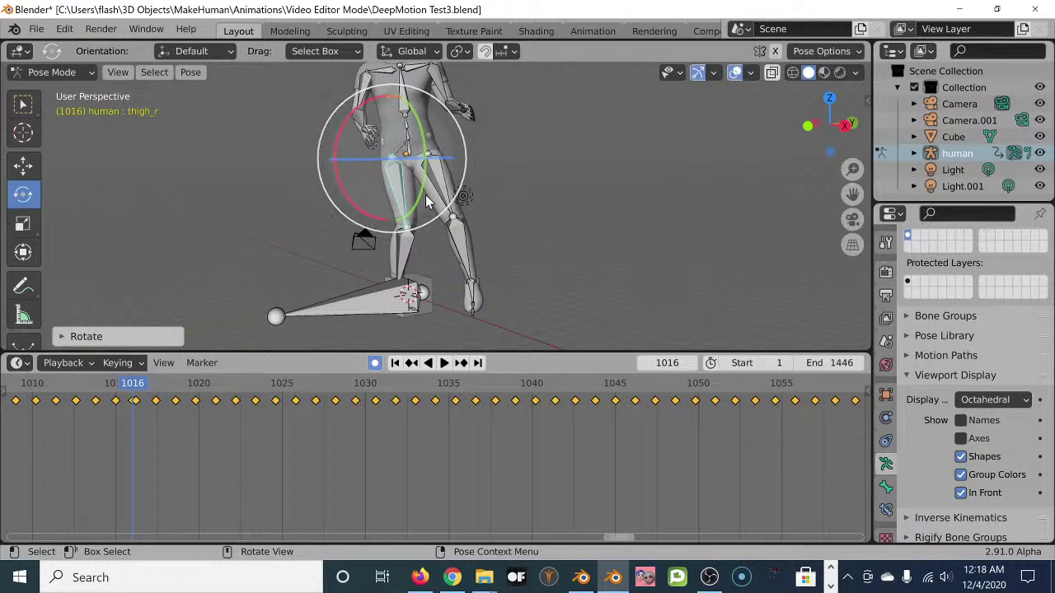
drag(401, 161, 401, 171)
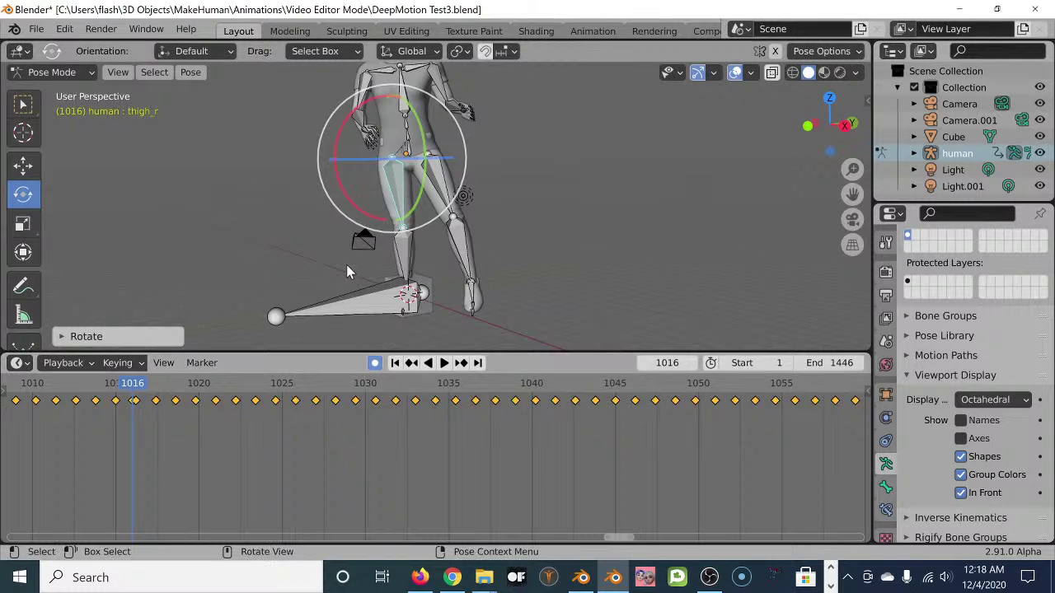
- Delete the thigh_r bone's original keyframe just after frame 1016
click(136, 401)
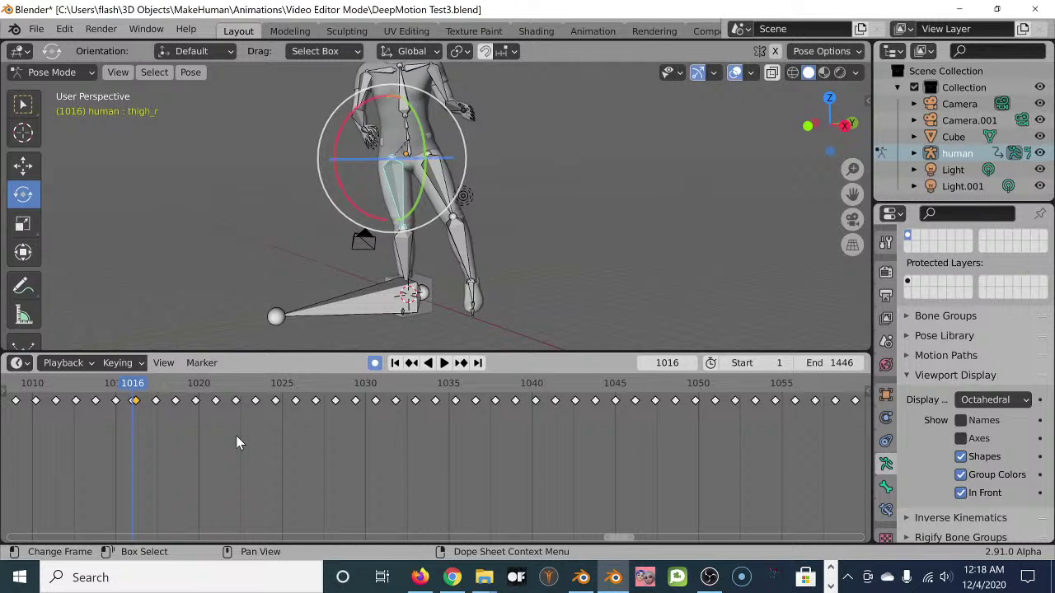
key(x)
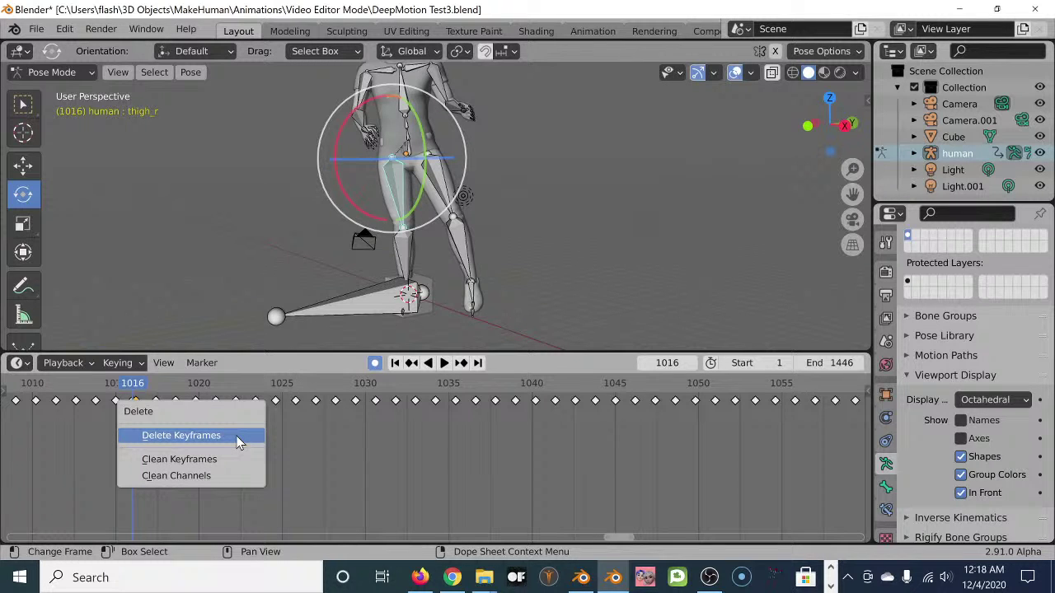
click(238, 439)
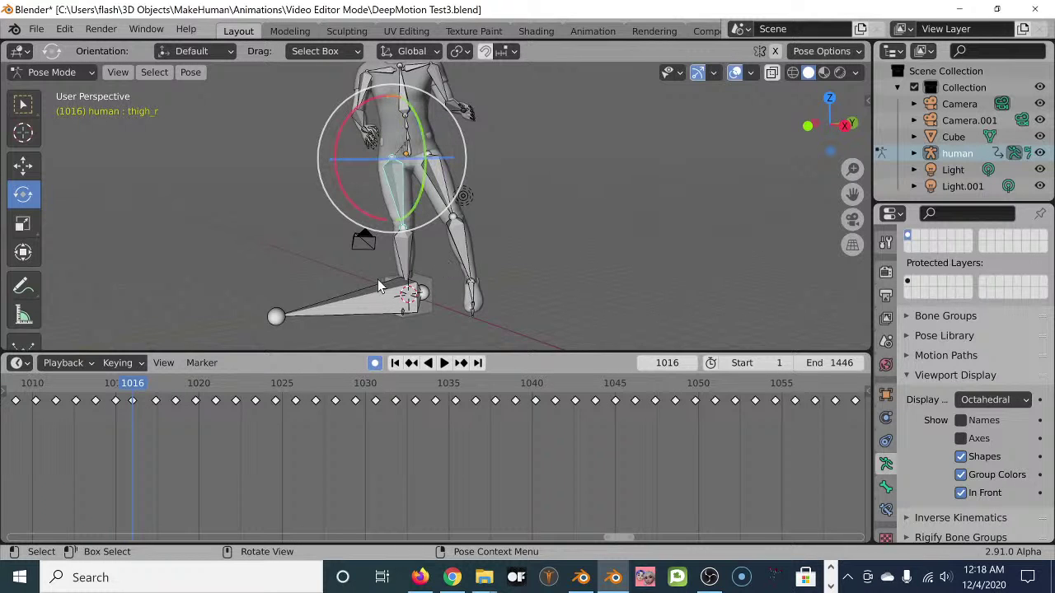
- Switch to Object Mode and delete the Cube object around the character's right foot
click(427, 286)
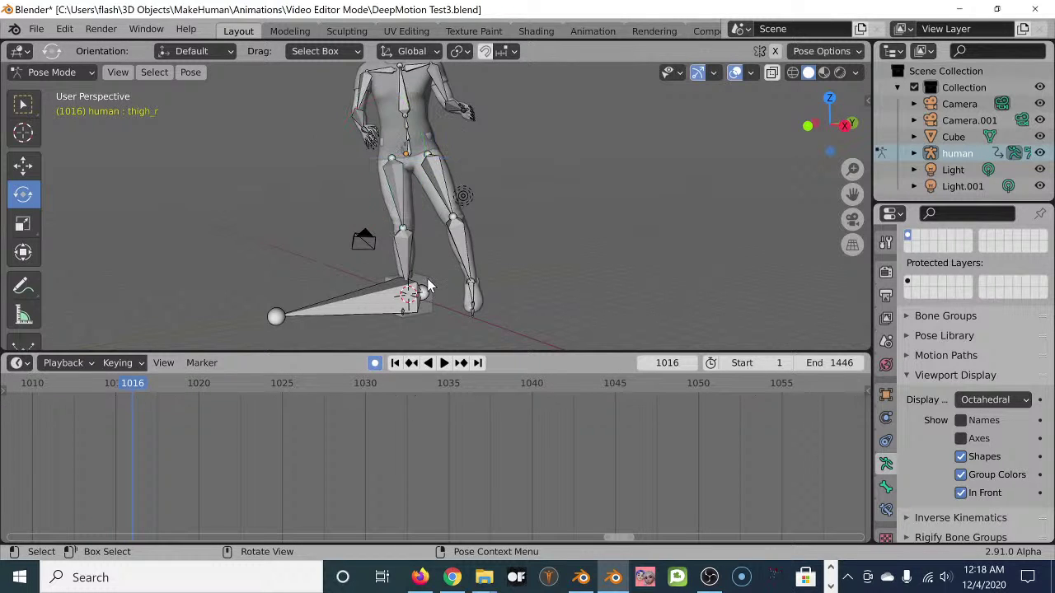
click(48, 73)
click(51, 89)
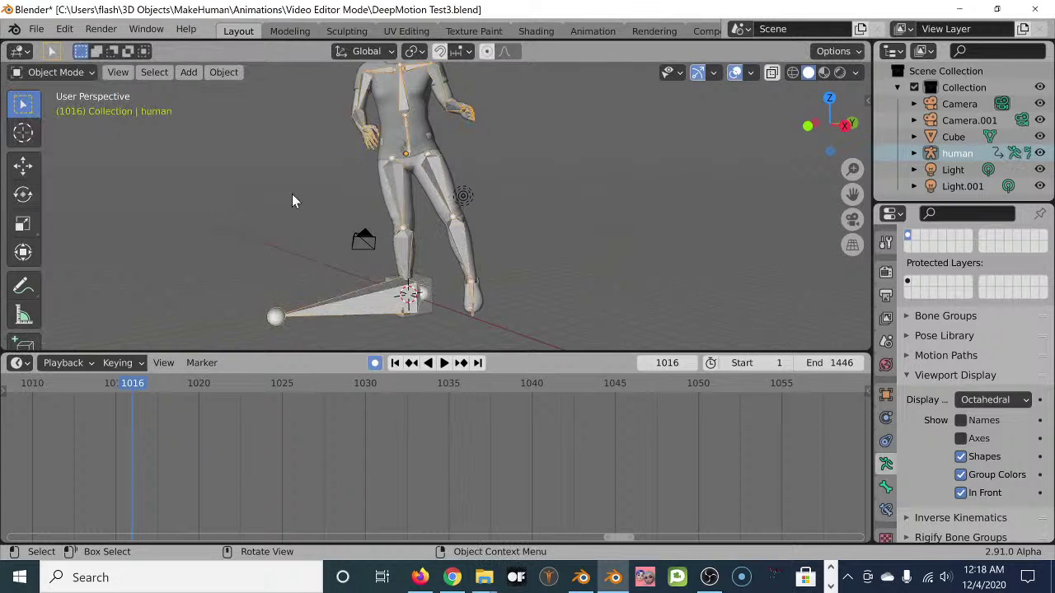
click(431, 285)
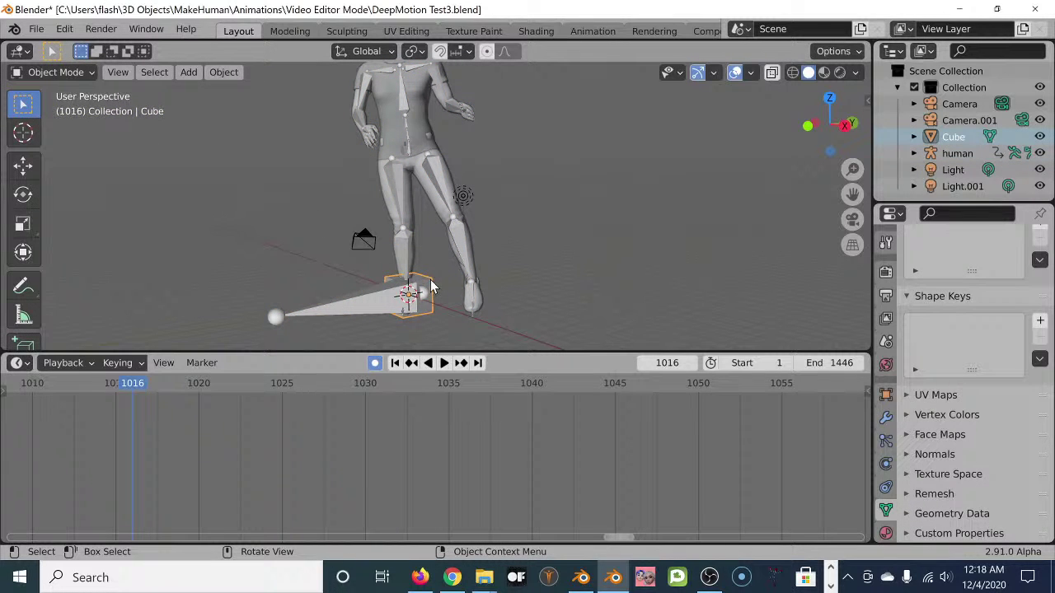
key(Delete)
- Switch the viewport to Material Preview shading and view the character's legs and feet up close
click(823, 74)
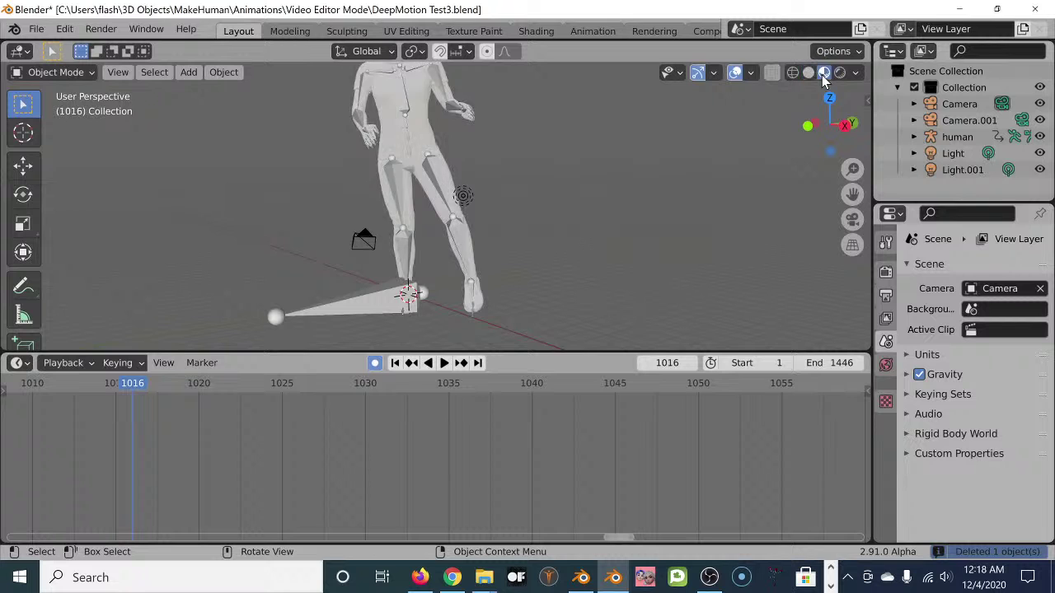
middle_drag(345, 247, 387, 225)
scroll(388, 229, up, 2)
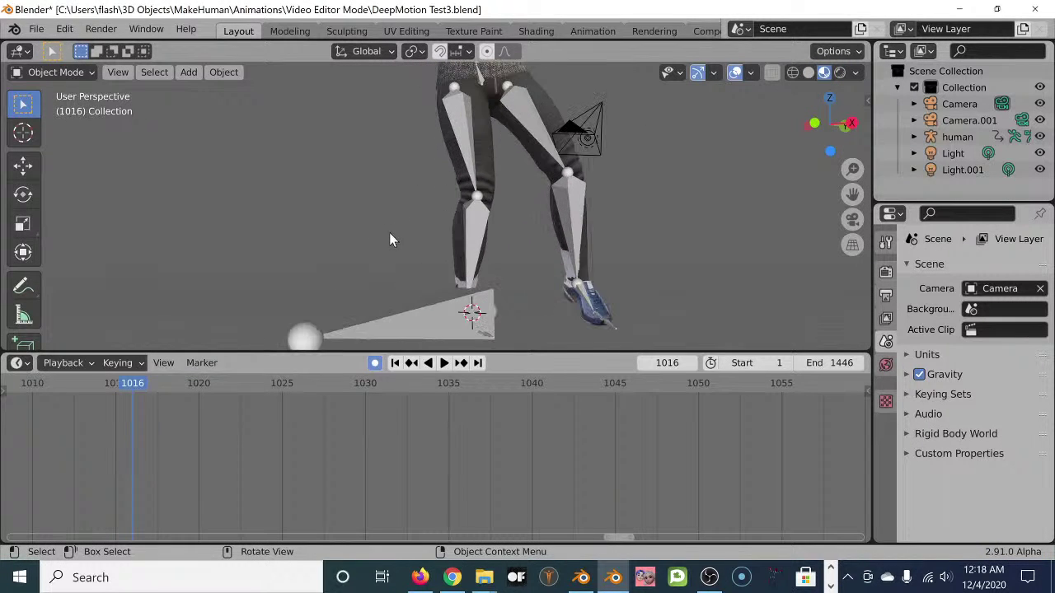
- Select the human armature, switch it to Pose Mode and hide the large Root bone covering the right foot
click(433, 328)
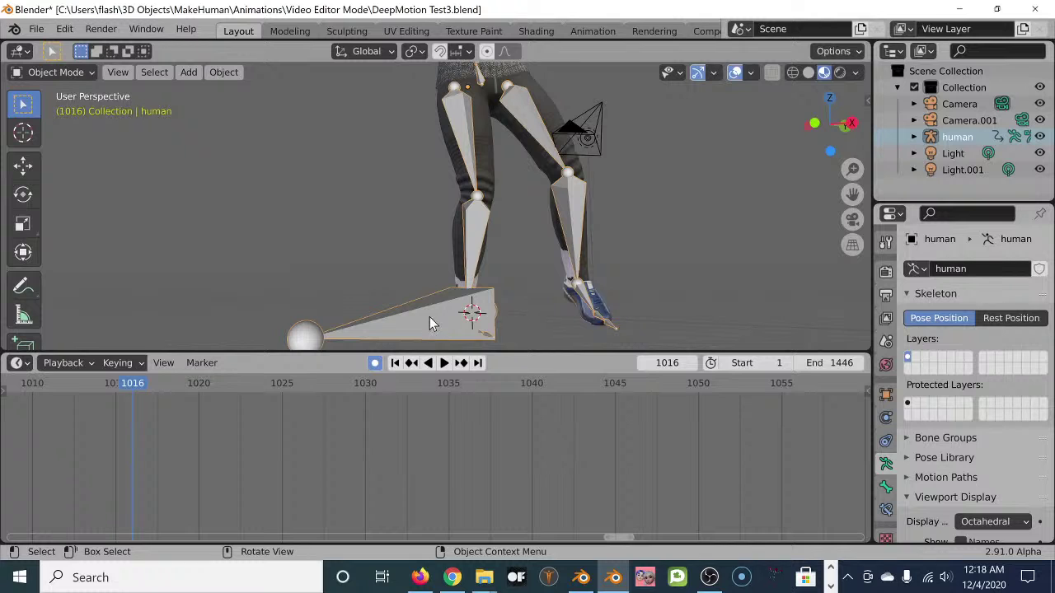
click(57, 72)
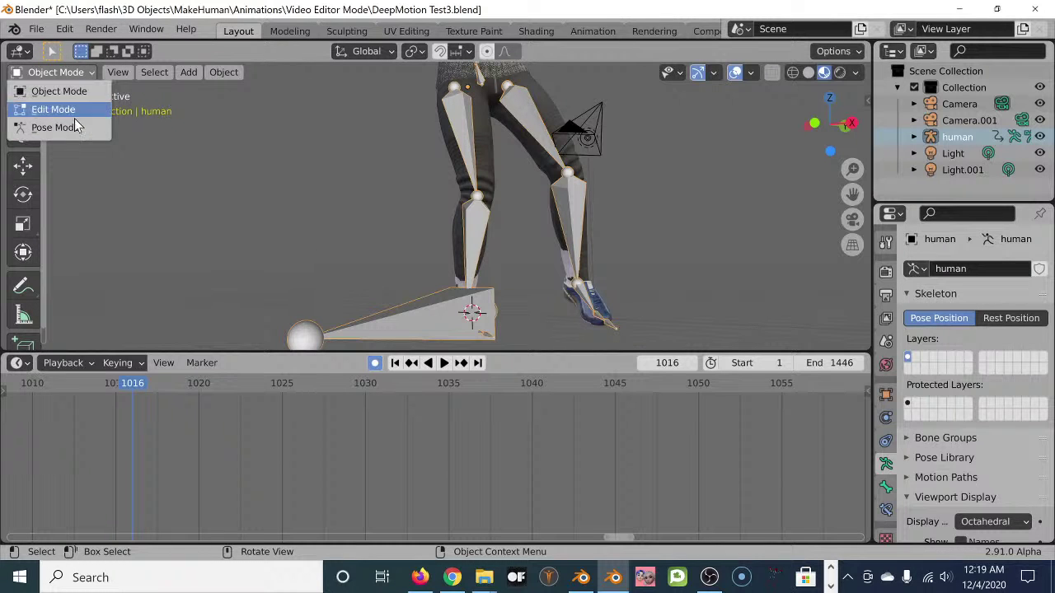
click(55, 109)
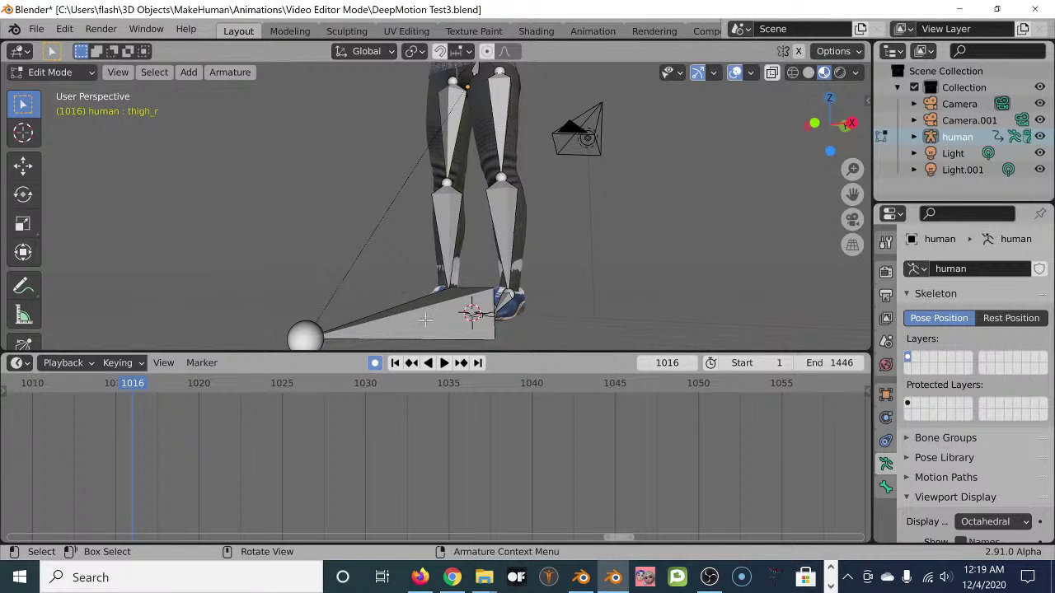
click(89, 75)
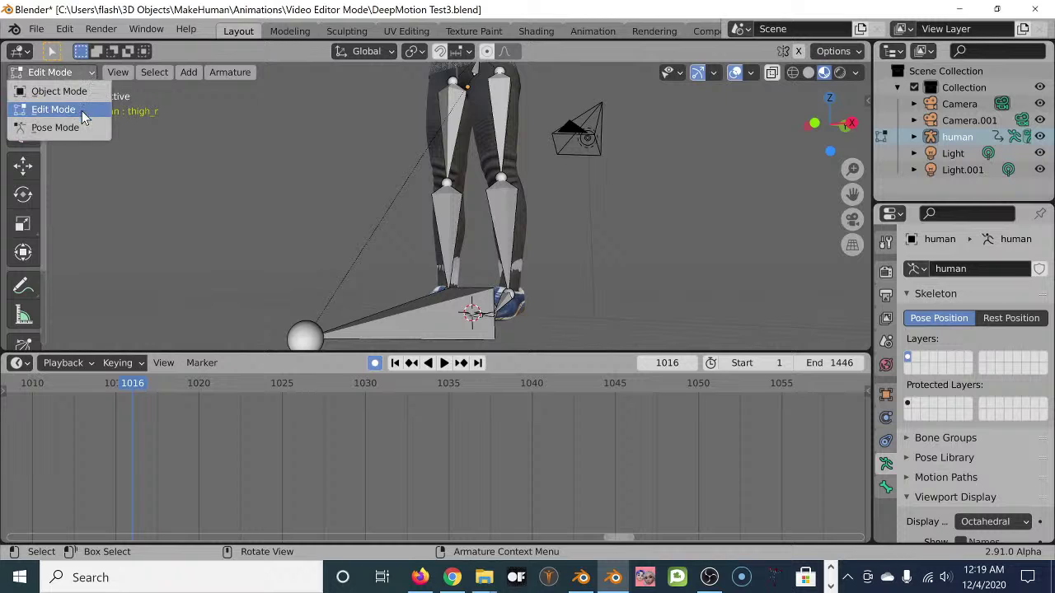
click(80, 129)
click(401, 320)
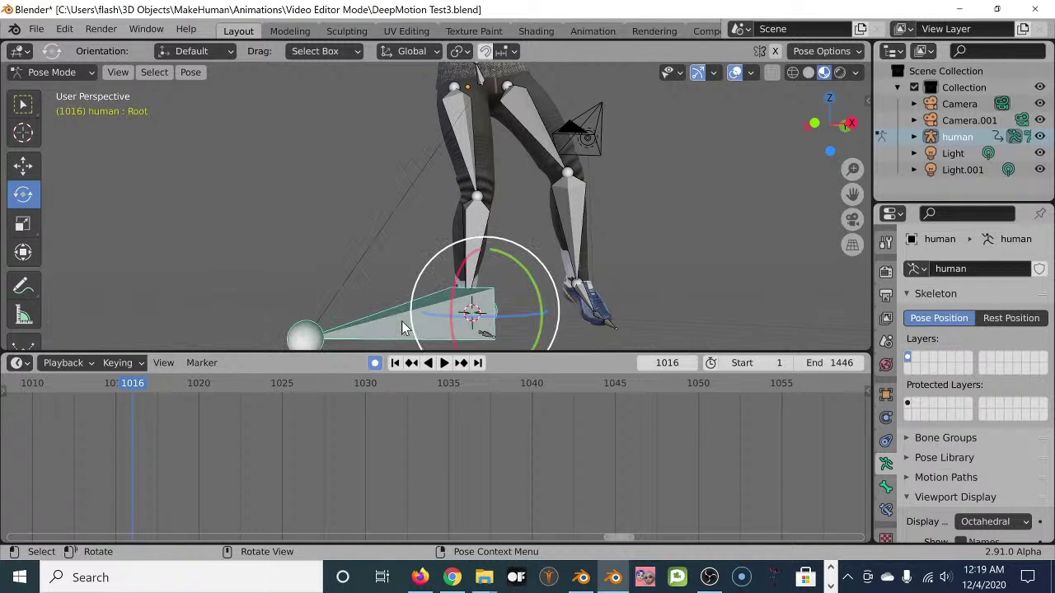
key(h)
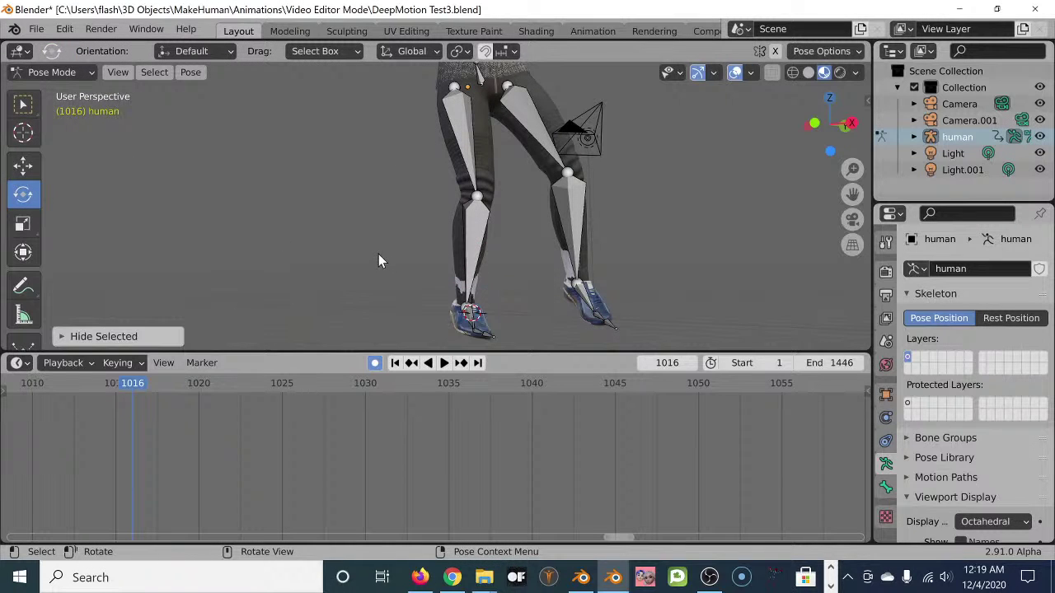
- Rotate the foot_r bone slightly about the global X axis at frame 1016
middle_drag(416, 231, 445, 265)
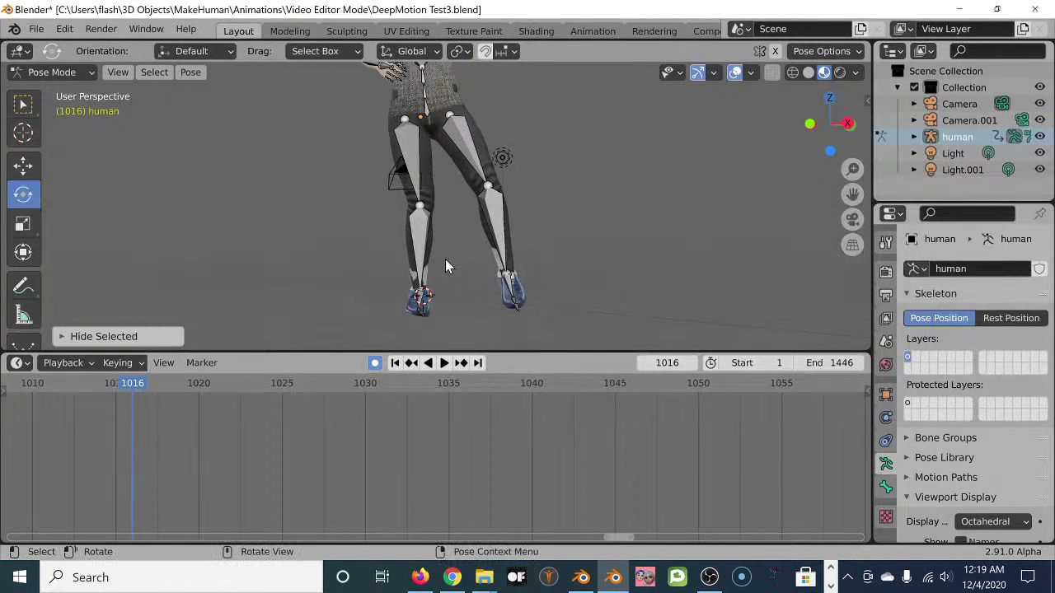
click(421, 302)
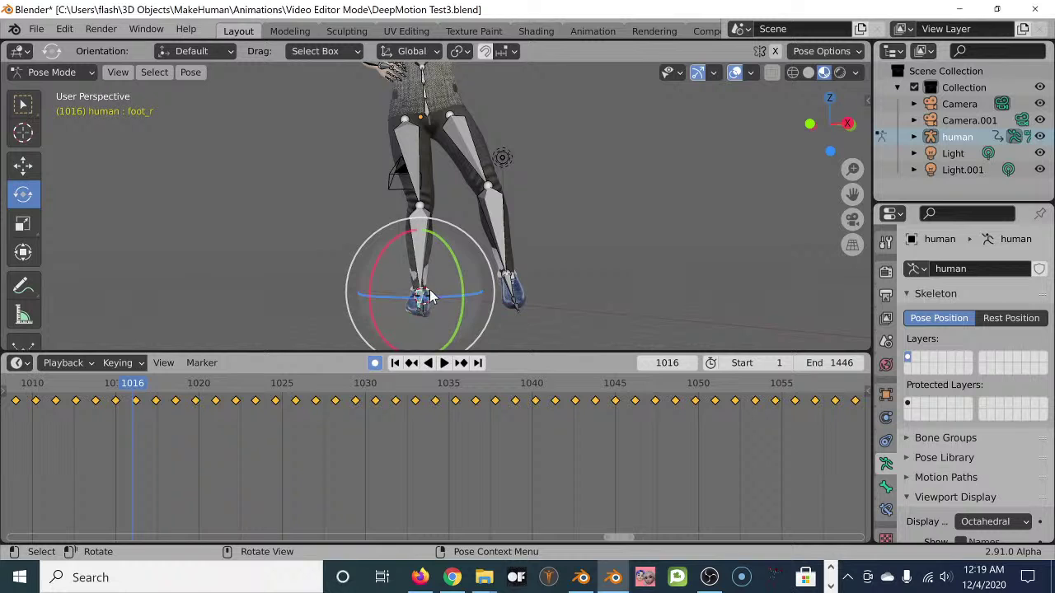
mouse_move(381, 252)
mouse_down()
mouse_move(384, 260)
mouse_move(373, 237)
mouse_move(365, 257)
mouse_up()
mouse_move(473, 268)
middle_down()
mouse_move(535, 246)
mouse_move(473, 257)
mouse_move(461, 277)
mouse_move(457, 268)
middle_up()
middle_drag(423, 228, 494, 195)
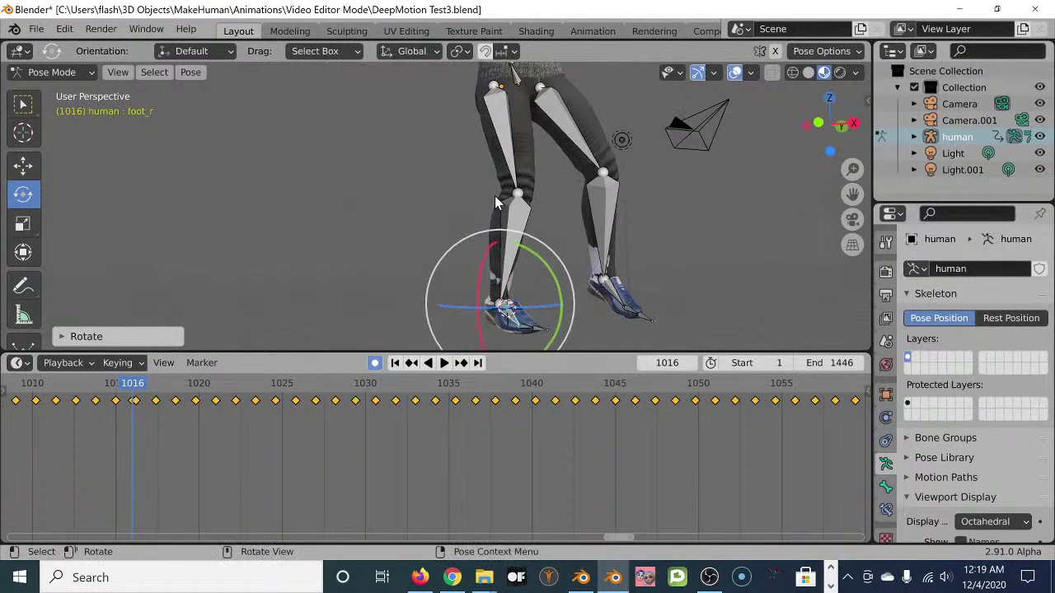
- Go to frame 1017 and rotate the thigh_r bone about the global X axis to make the right thigh more vertical
click(142, 409)
key(space)
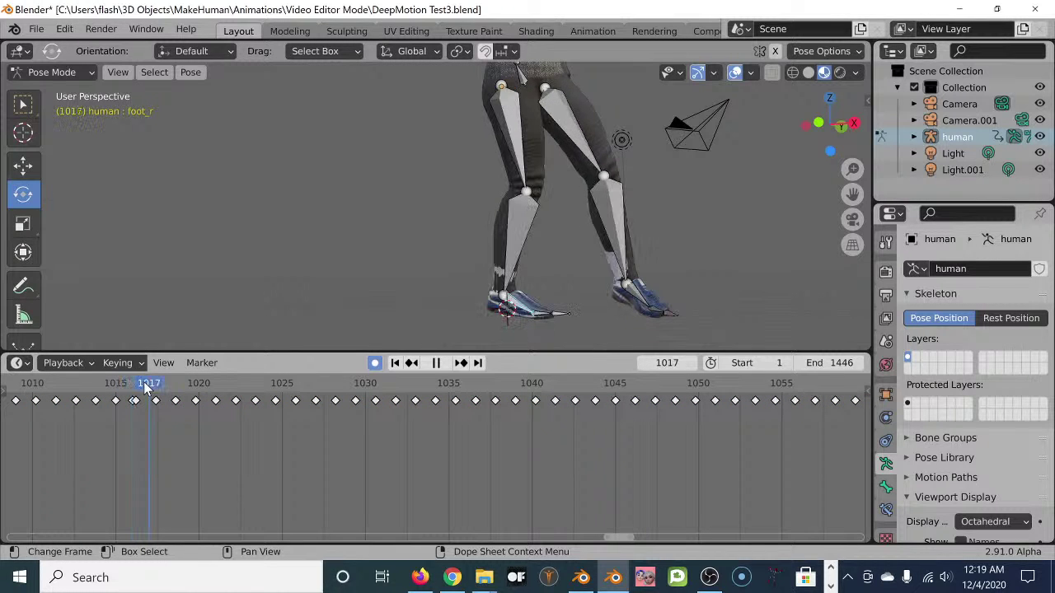
mouse_move(149, 390)
mouse_down()
mouse_move(140, 388)
mouse_move(272, 402)
mouse_move(57, 401)
mouse_move(201, 401)
mouse_move(136, 404)
mouse_up()
middle_drag(461, 247, 397, 157)
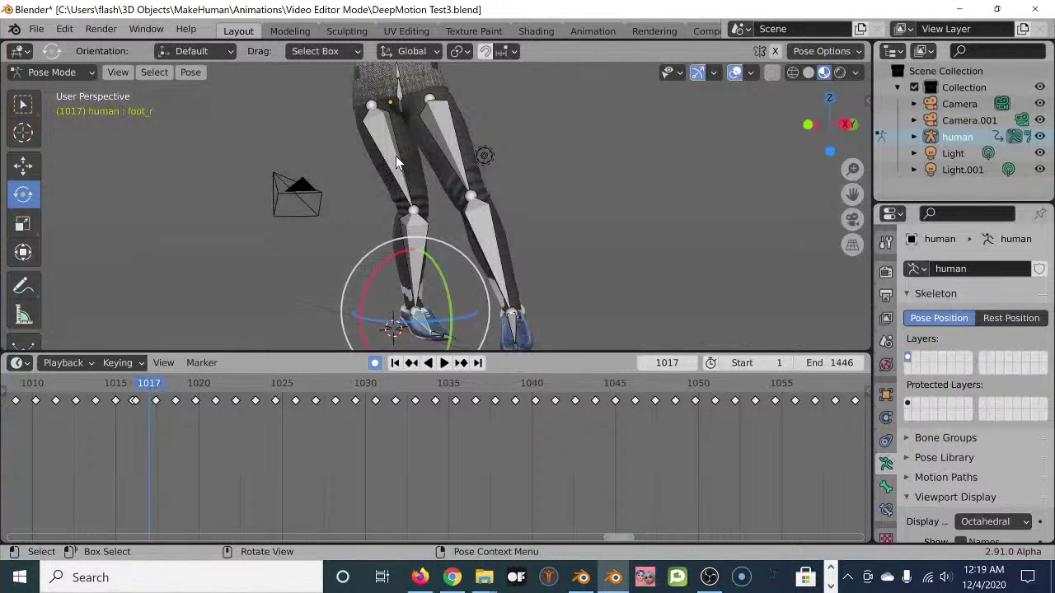
click(395, 156)
drag(319, 82, 312, 64)
middle_drag(429, 321, 381, 259)
scroll(403, 262, down, 3)
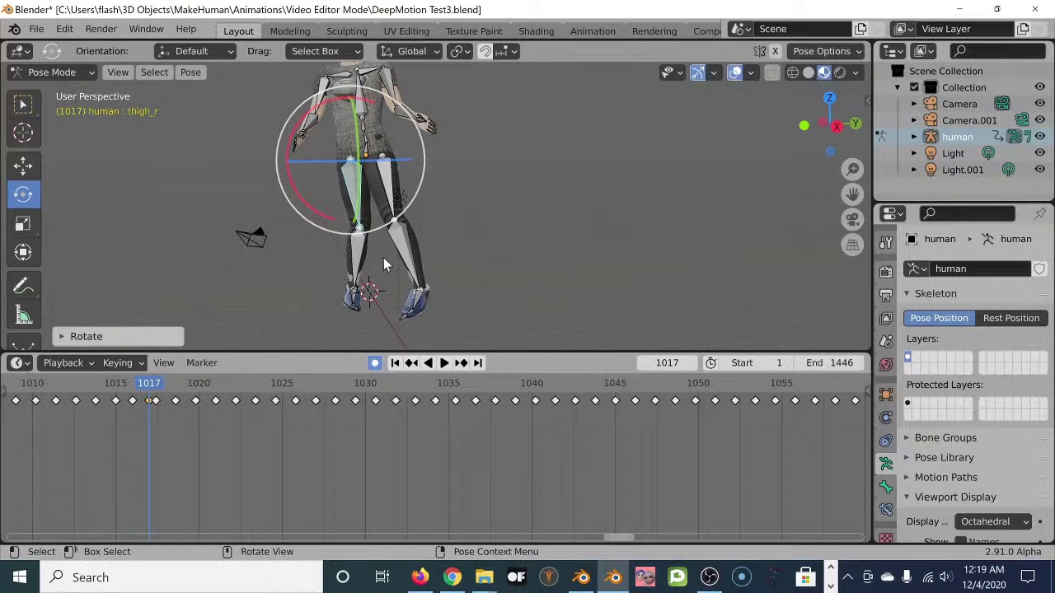
- Rotate the calf_r bone slightly about the global X axis at frame 1017
click(354, 239)
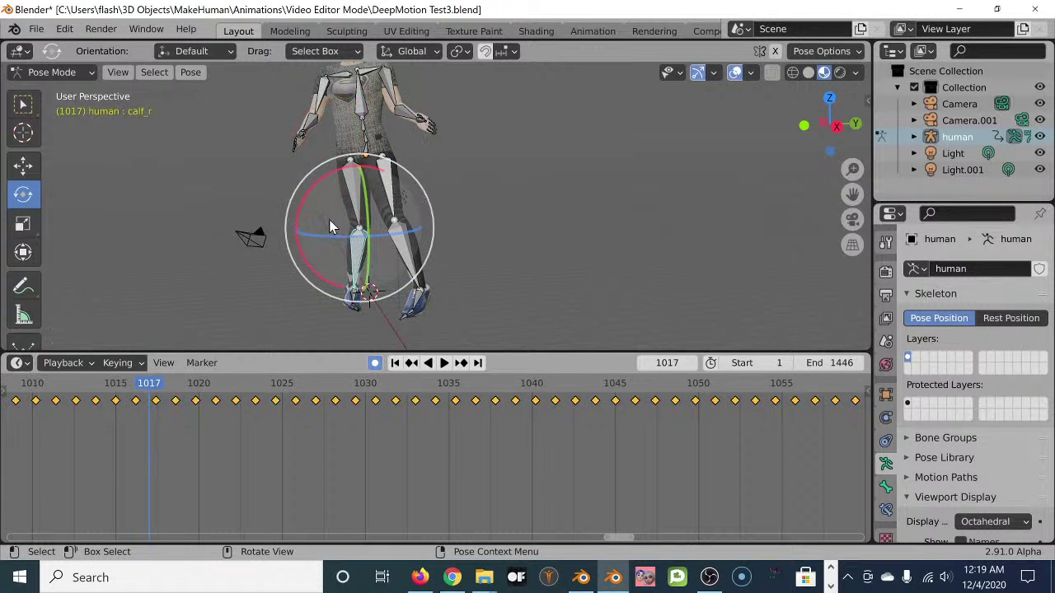
drag(305, 199, 303, 211)
scroll(491, 240, up, 3)
mouse_move(490, 241)
middle_down()
mouse_move(459, 238)
mouse_move(492, 235)
middle_up()
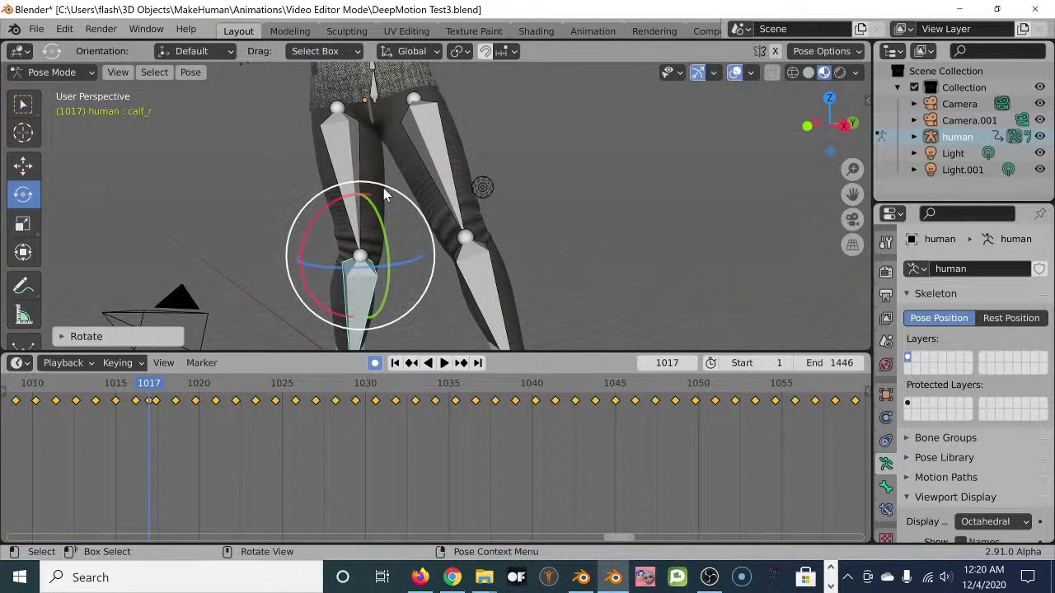
- At frame 1017, swing the thigh_r bone further outward about the global X axis and rotate the calf_r bone back so the shin hangs vertically
click(346, 150)
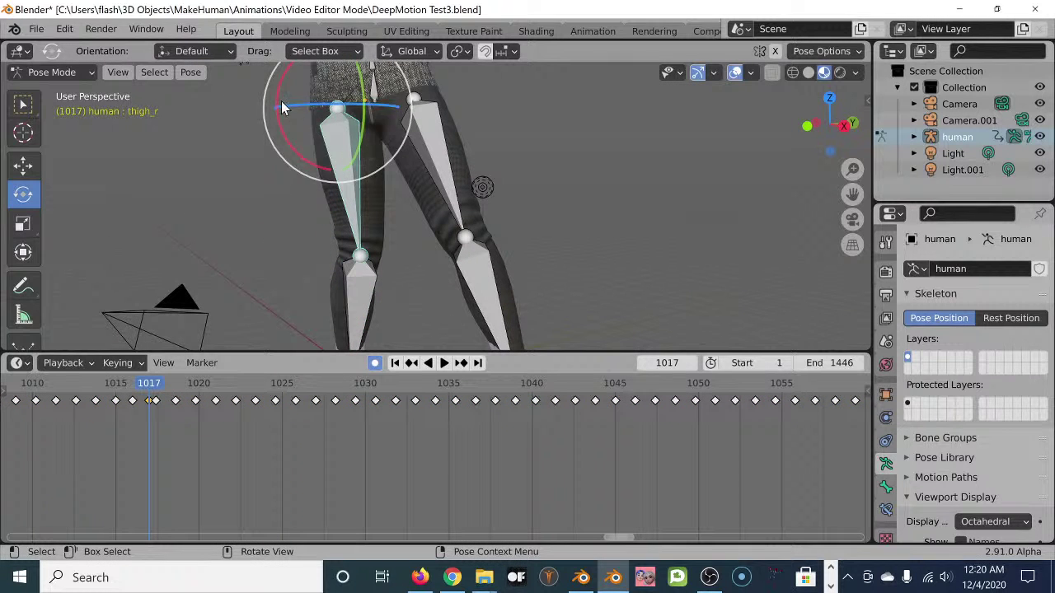
drag(278, 96, 320, 132)
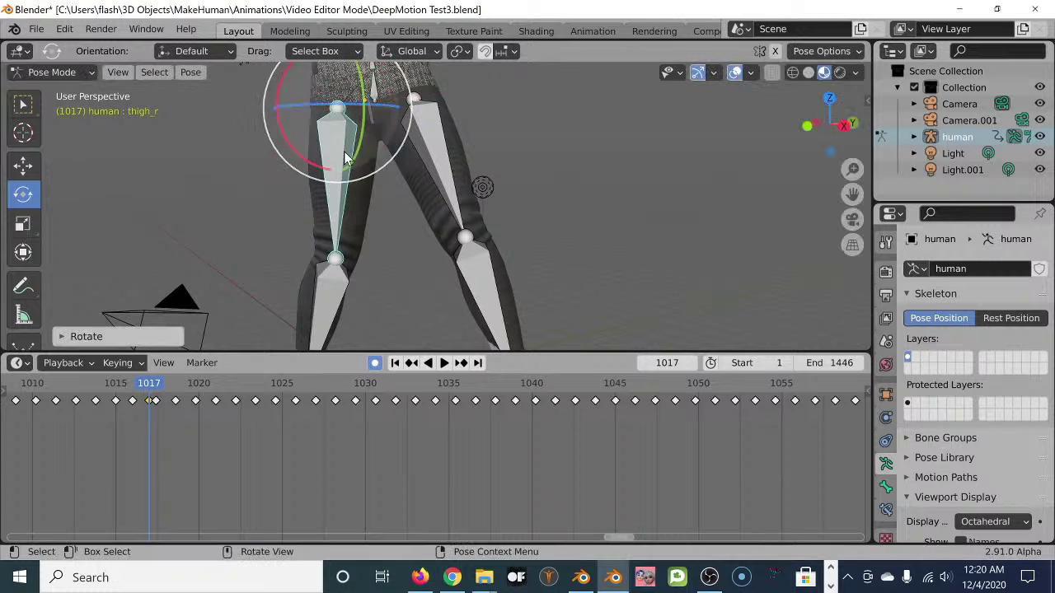
scroll(381, 216, down, 3)
click(373, 253)
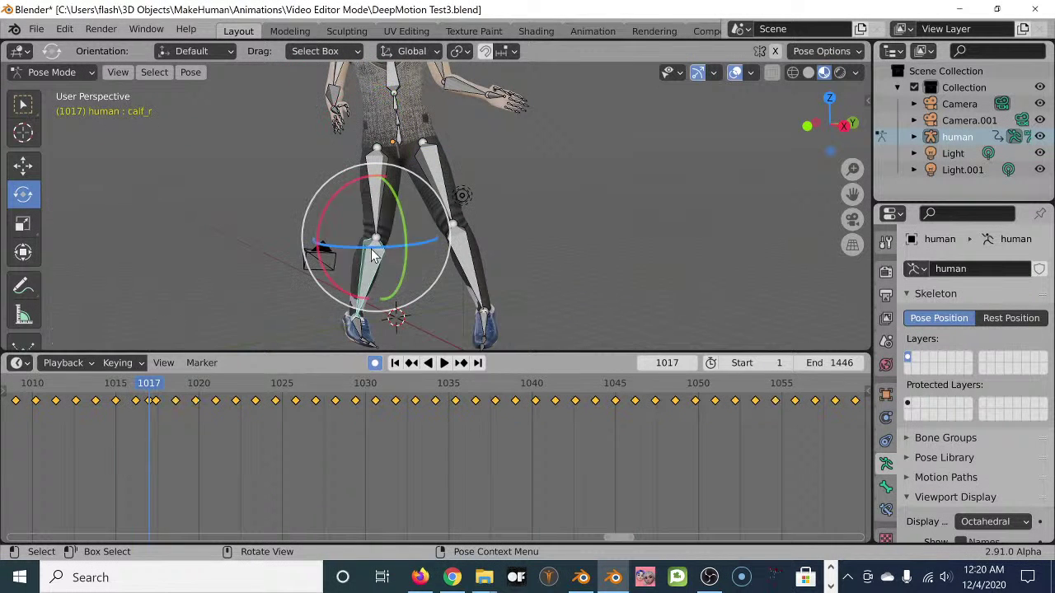
drag(316, 227, 324, 238)
middle_drag(518, 271, 486, 259)
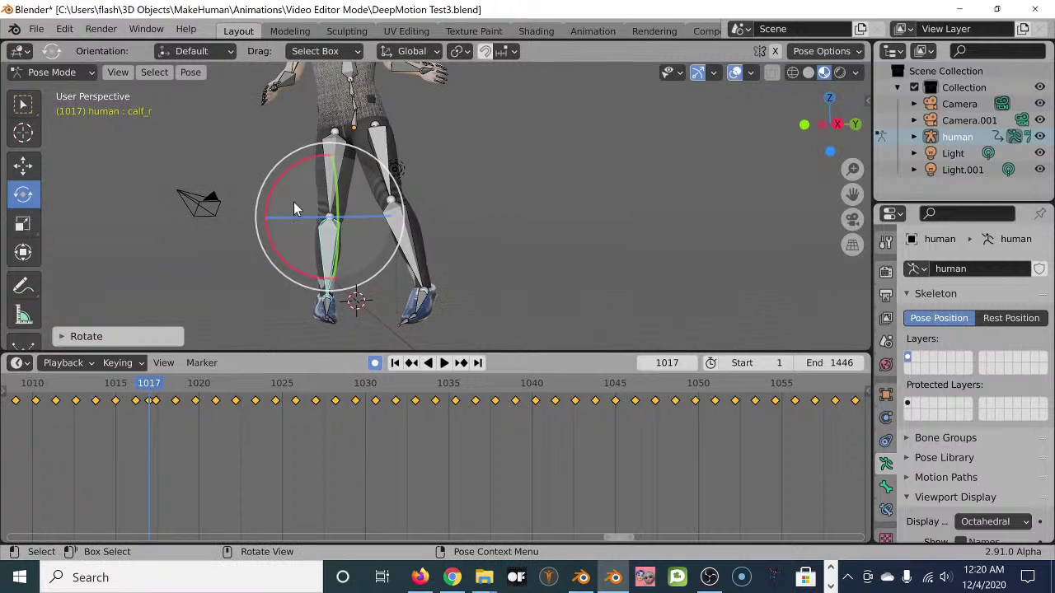
scroll(320, 243, up, 3)
mouse_move(320, 243)
middle_down()
mouse_move(326, 218)
mouse_move(327, 232)
middle_up()
drag(258, 149, 253, 152)
- Rotate the foot_l bone about the global X axis at frame 1017, and deselect it
click(311, 231)
middle_drag(312, 292, 521, 292)
click(467, 260)
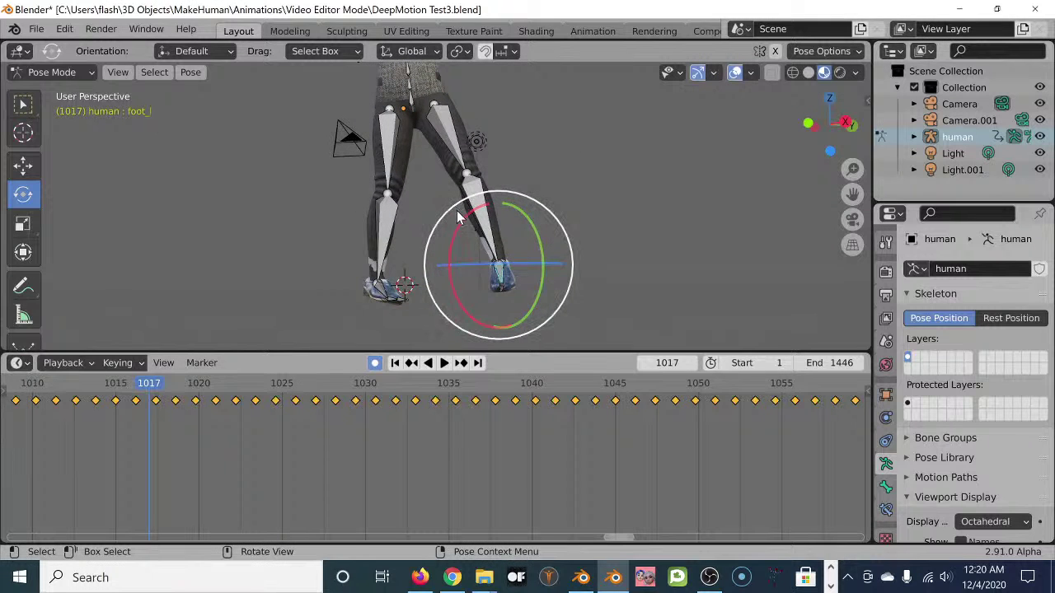
drag(459, 229, 439, 221)
click(621, 265)
- Play and scrub the animation around frames 1016 and 1017 to check the full-body pose, stopping on frame 1017
middle_drag(549, 290, 548, 332)
scroll(412, 228, down, 2)
middle_drag(414, 178, 428, 331)
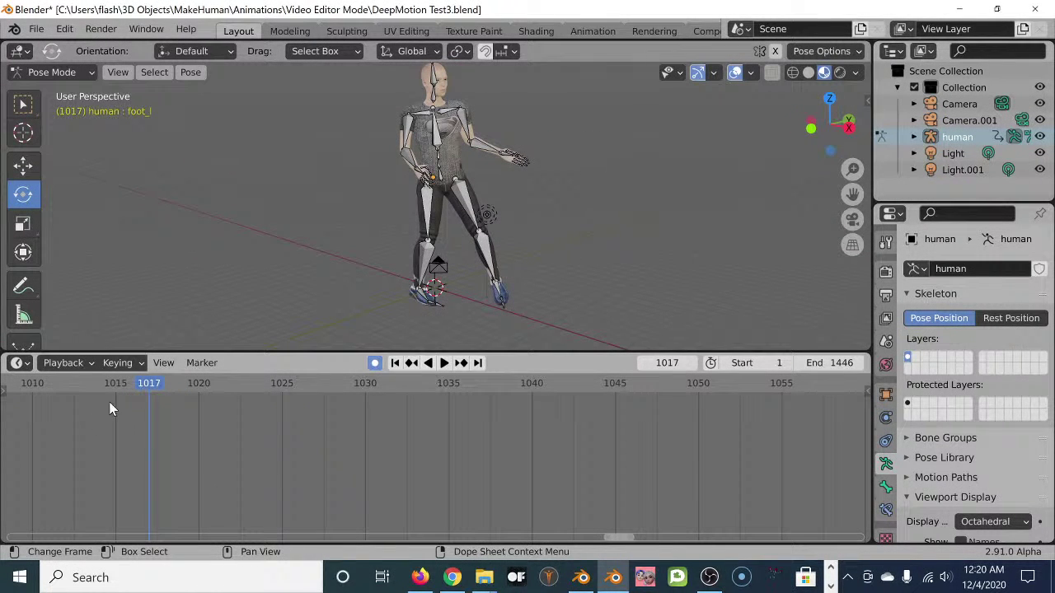
key(shift+ctrl+space)
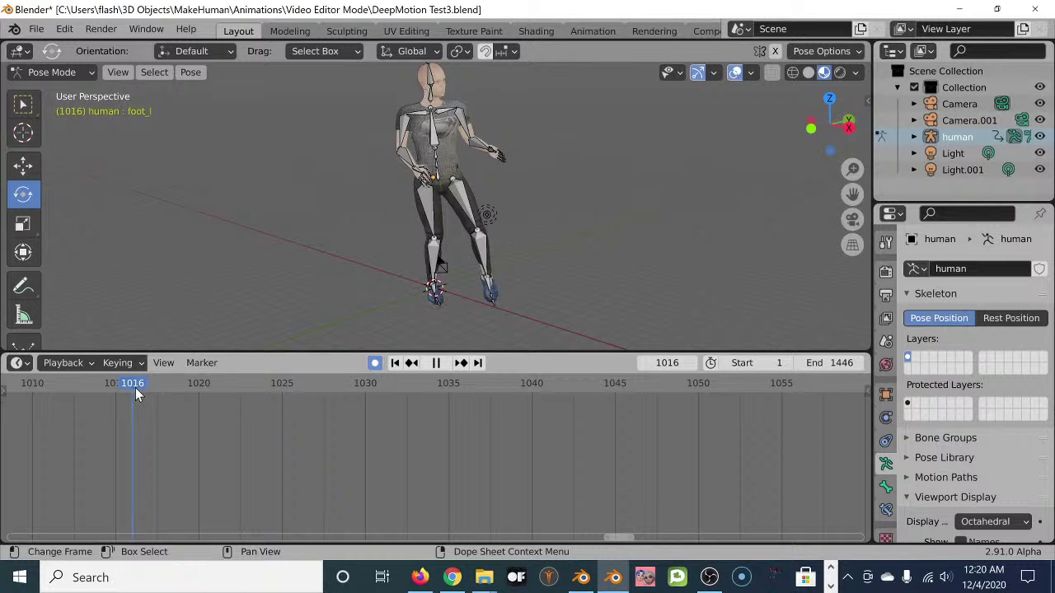
mouse_move(164, 388)
mouse_down()
mouse_move(146, 390)
mouse_move(172, 394)
mouse_move(147, 400)
mouse_up()
key(space)
- Rotate the pelvis bone about the global X axis at frame 1017 to bring the body upright, and deselect it
middle_drag(462, 231, 381, 226)
scroll(382, 227, up, 1)
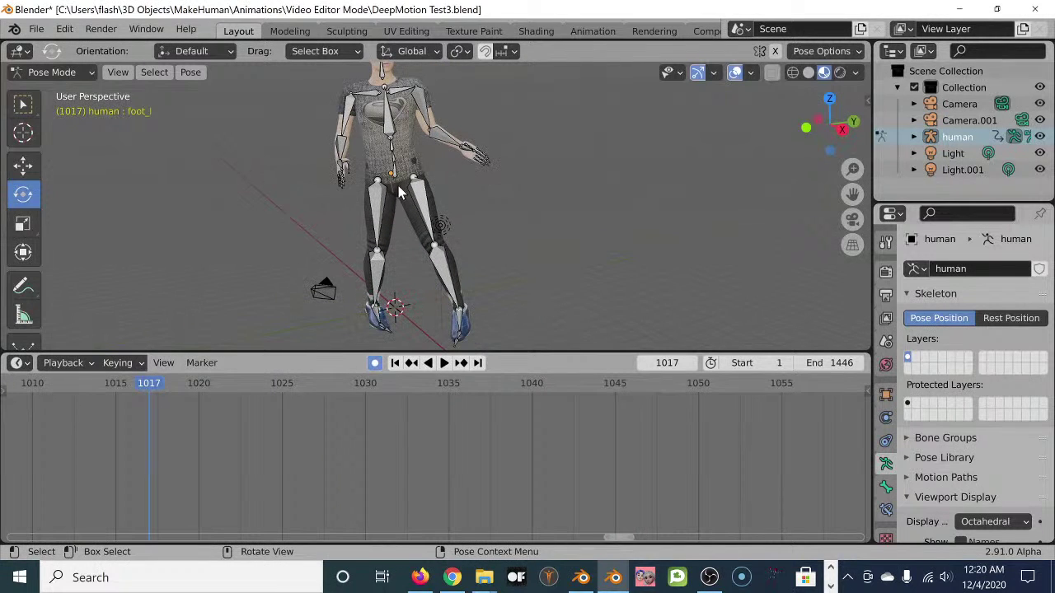
click(393, 174)
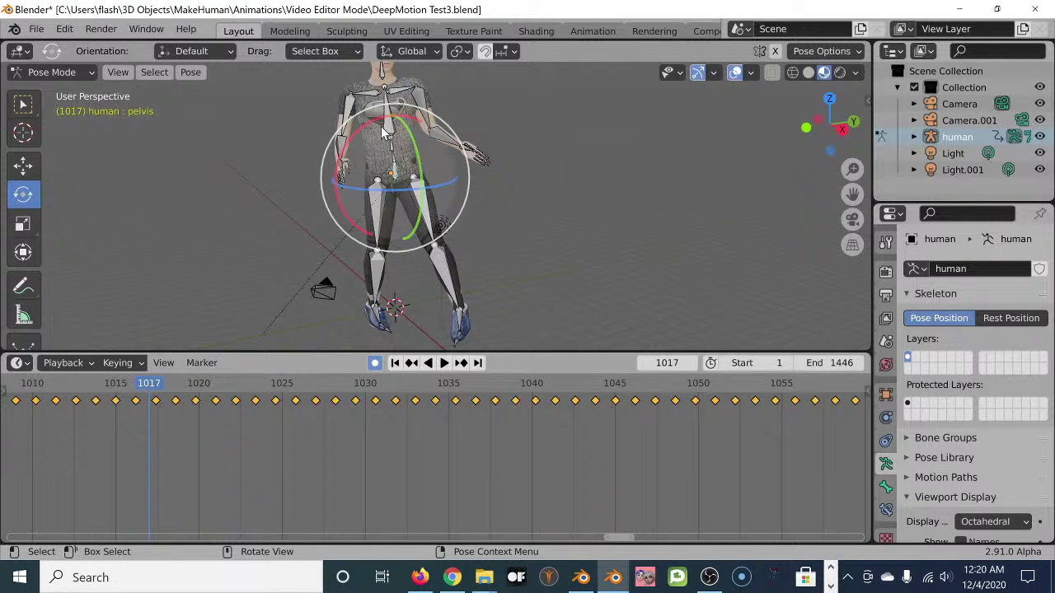
drag(379, 124, 392, 145)
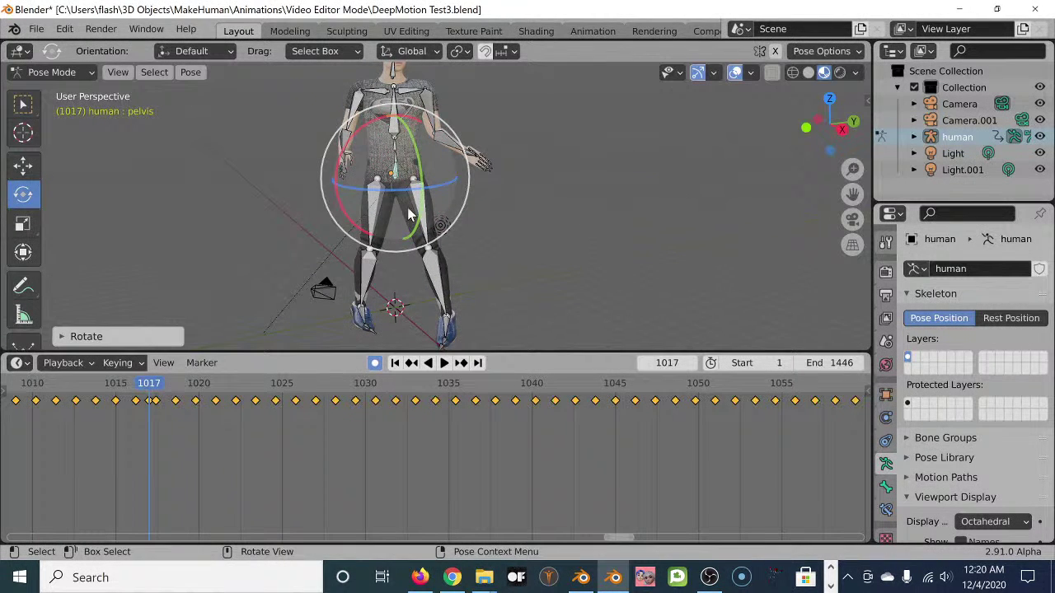
scroll(437, 231, down, 3)
click(482, 243)
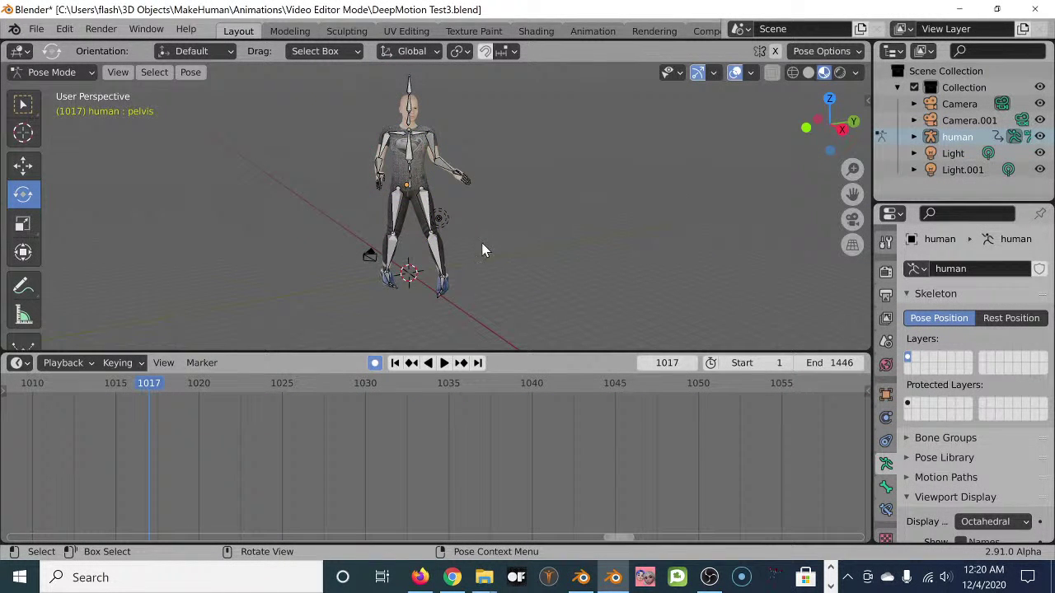
- Play and scrub through the animation from frame 1017 past frame 1040, and stop on frame 1021
key(space)
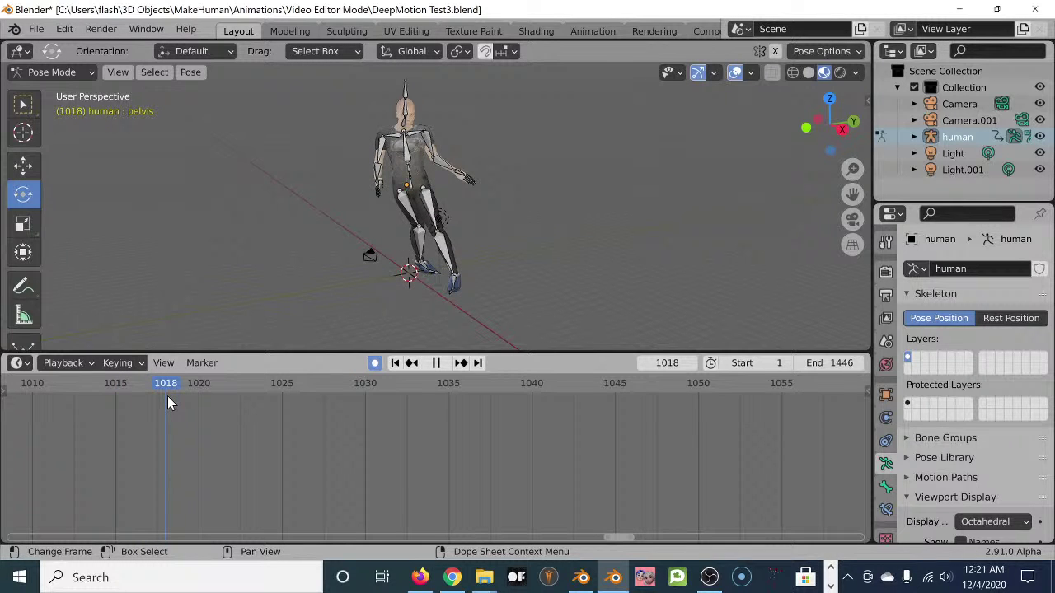
click(151, 403)
mouse_move(155, 402)
mouse_down()
mouse_move(475, 395)
mouse_move(165, 403)
mouse_up()
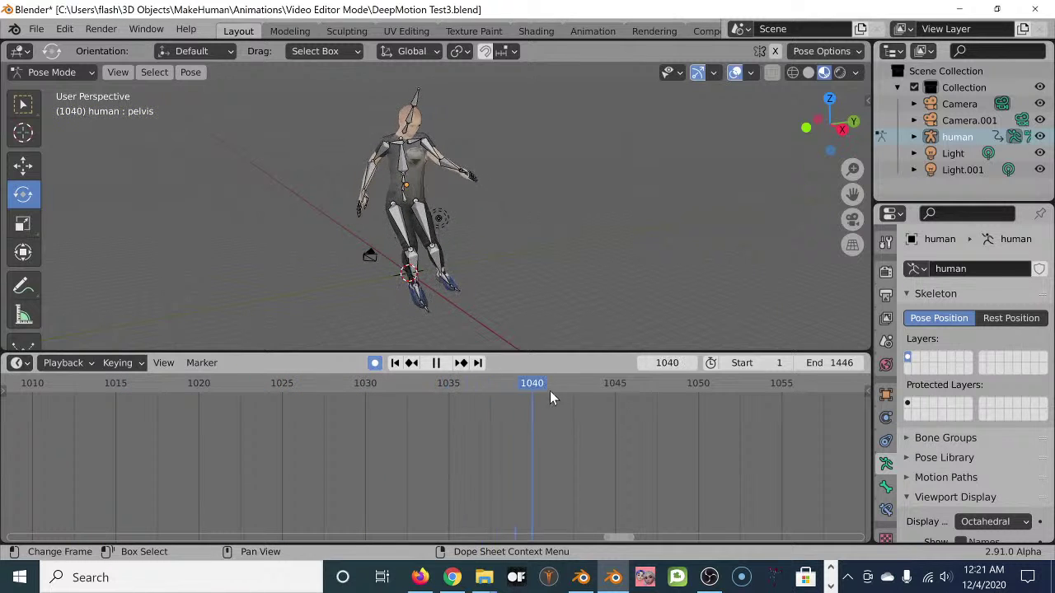
drag(696, 376, 216, 430)
key(space)
- Adjust the right thigh at frame 1021 by rotating the thigh_r bone about the global X axis
scroll(389, 293, up, 4)
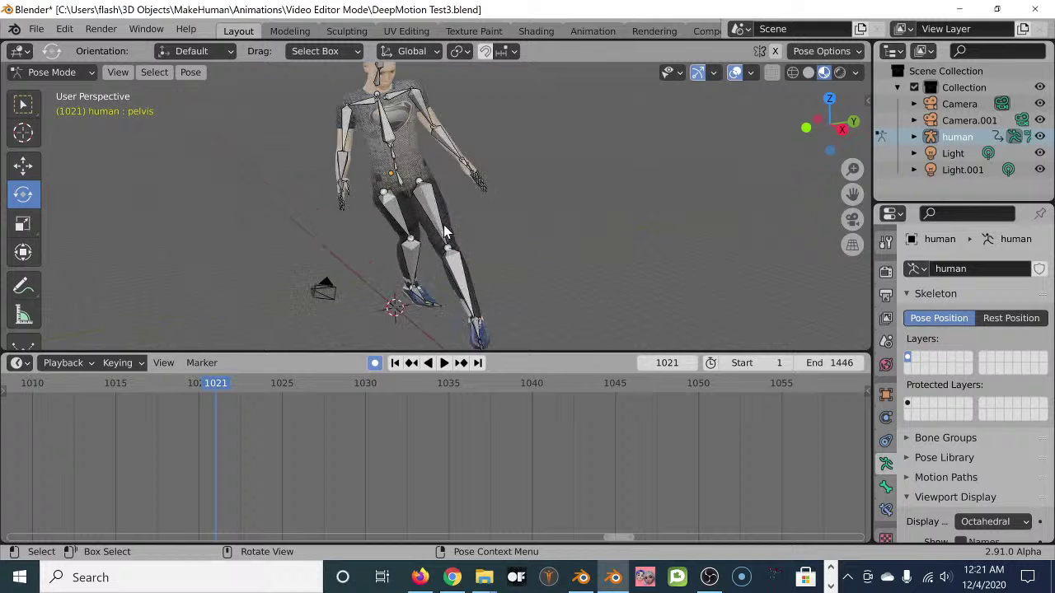
middle_drag(392, 238, 371, 216)
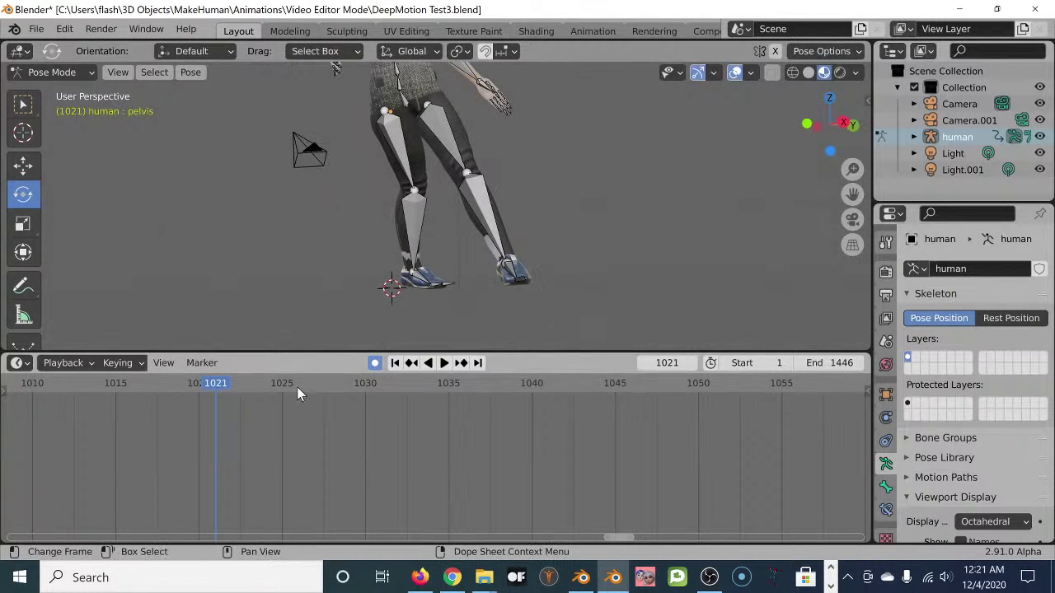
click(401, 210)
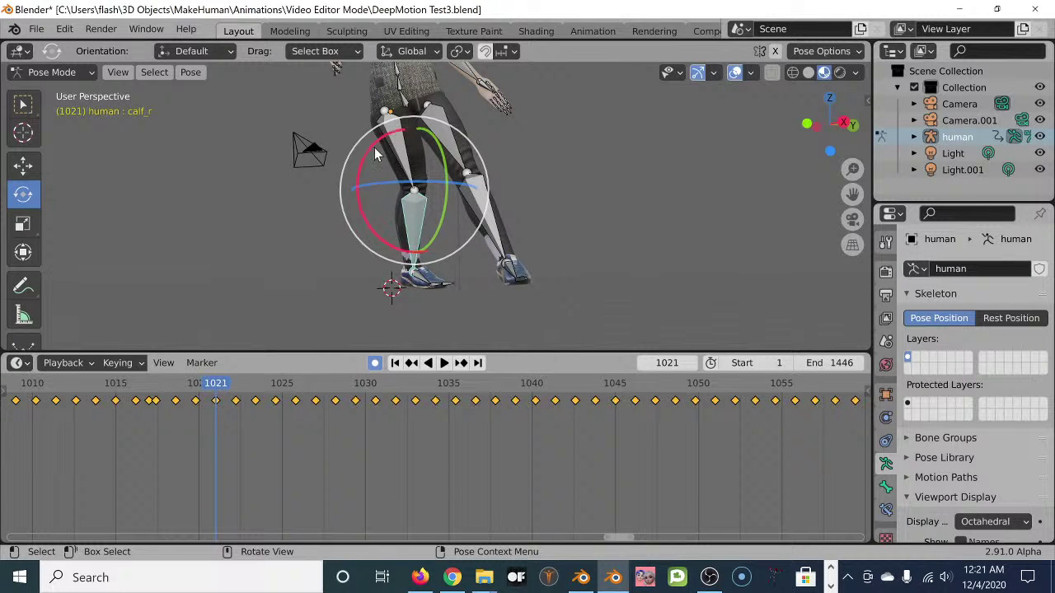
click(388, 111)
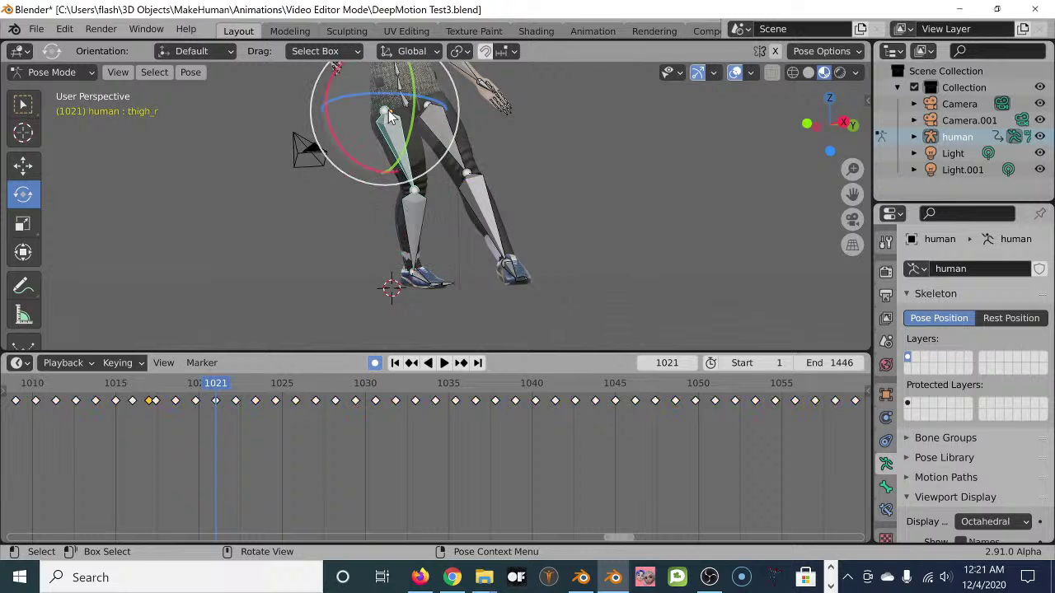
drag(331, 115, 327, 81)
middle_drag(418, 145, 454, 181)
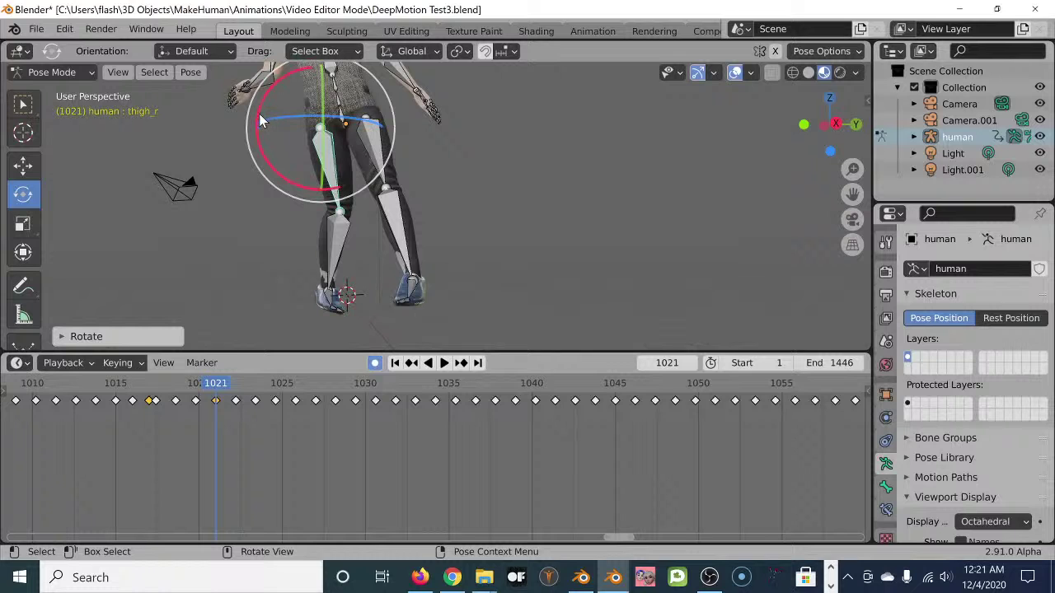
drag(258, 109, 294, 166)
middle_drag(294, 165, 311, 221)
- Rotate the calf_r bone about the global X axis at frame 1021 so the right shin points straighter down
click(311, 217)
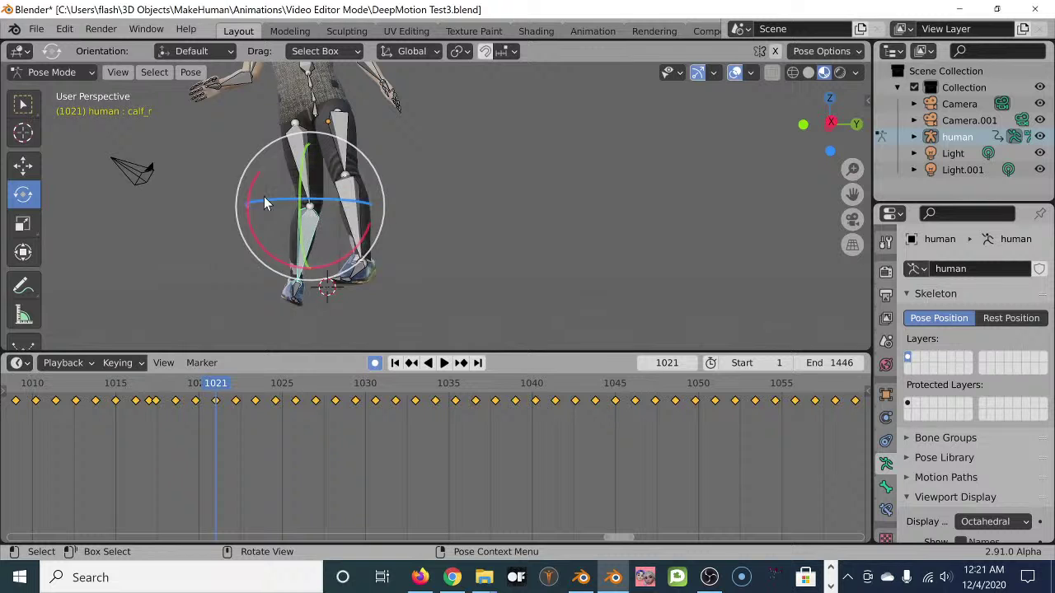
drag(264, 198, 258, 191)
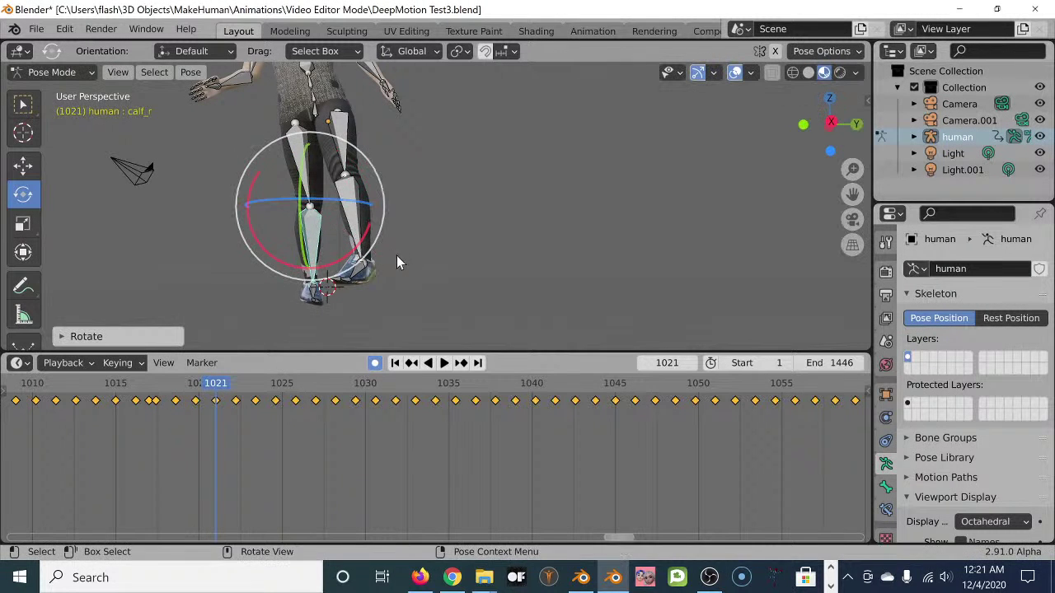
- Rotate the foot_r bone about the global X axis at frame 1021 to level the right foot
click(315, 296)
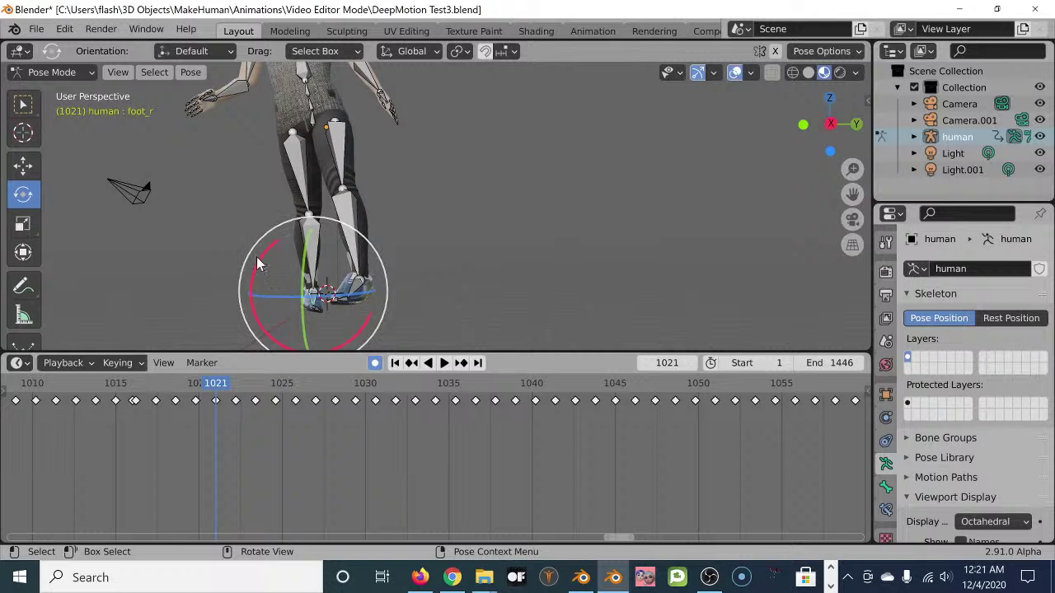
mouse_move(256, 253)
mouse_down()
mouse_move(254, 300)
mouse_move(257, 272)
mouse_up()
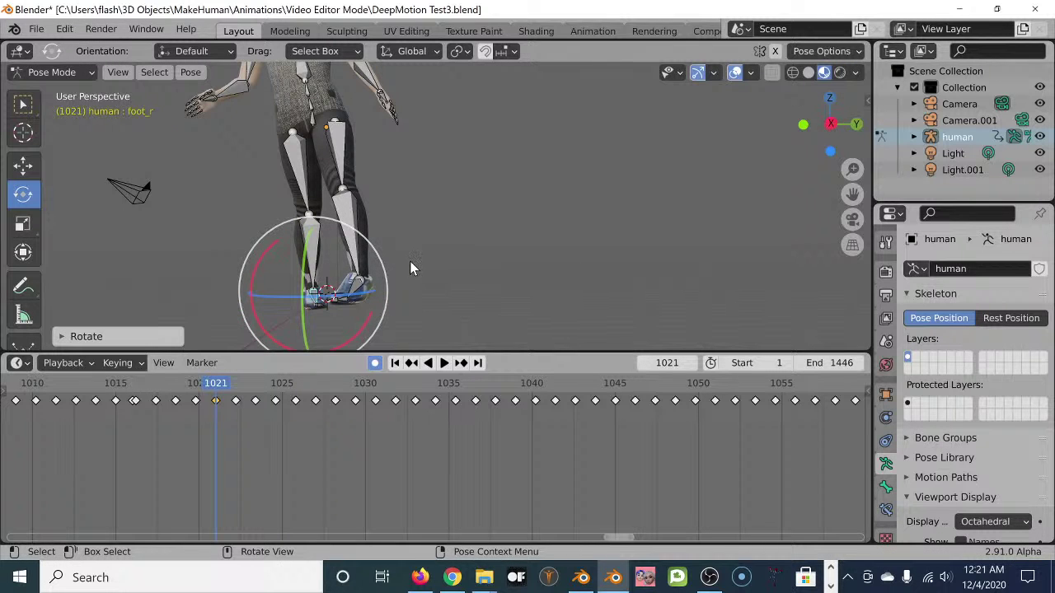
scroll(409, 261, up, 2)
middle_drag(416, 266, 434, 258)
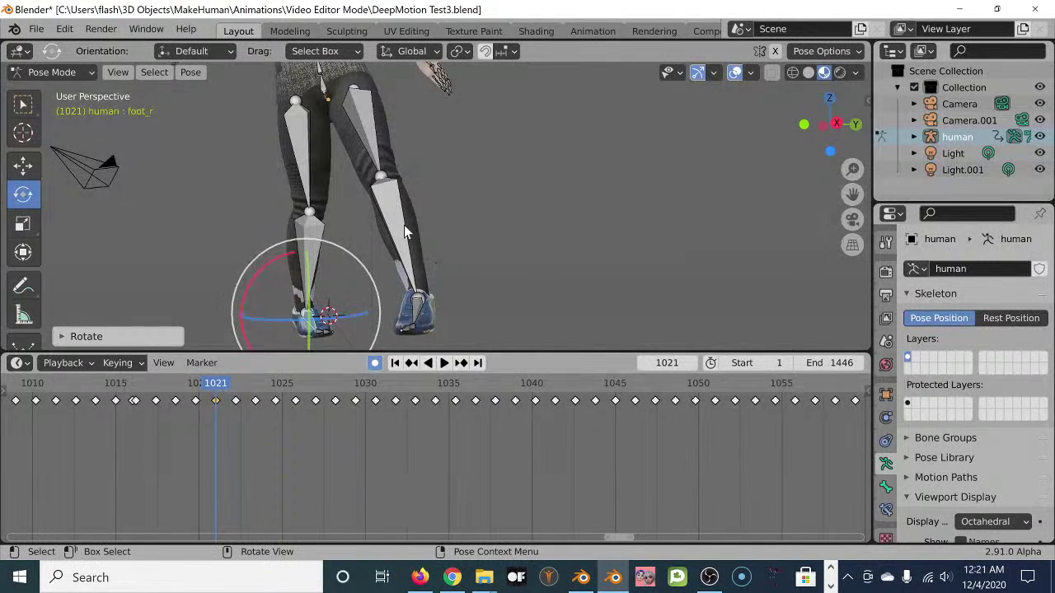
scroll(395, 214, down, 2)
middle_drag(453, 178, 446, 227)
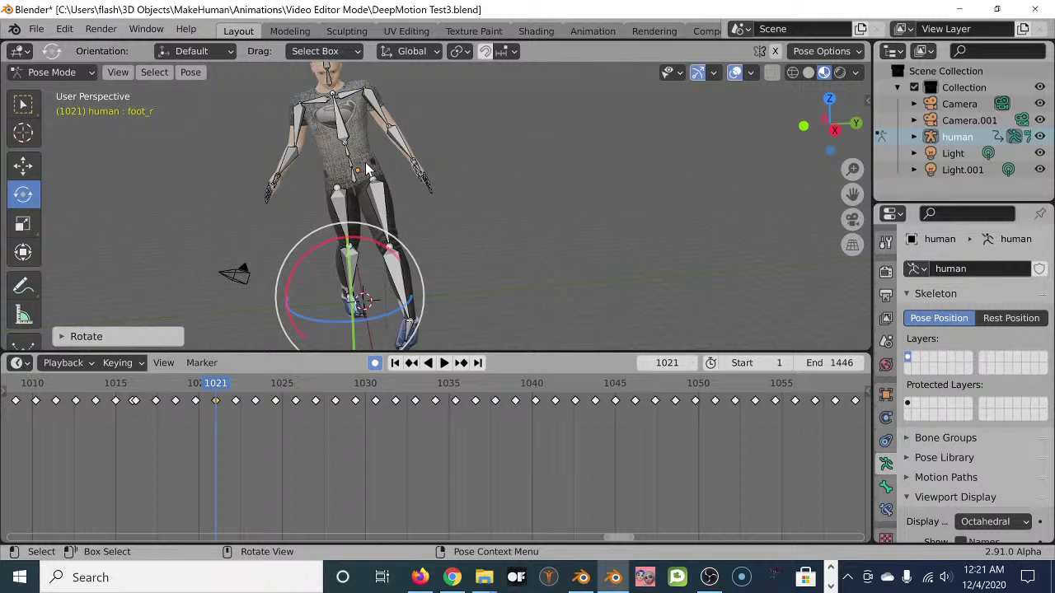
middle_drag(364, 208, 283, 171)
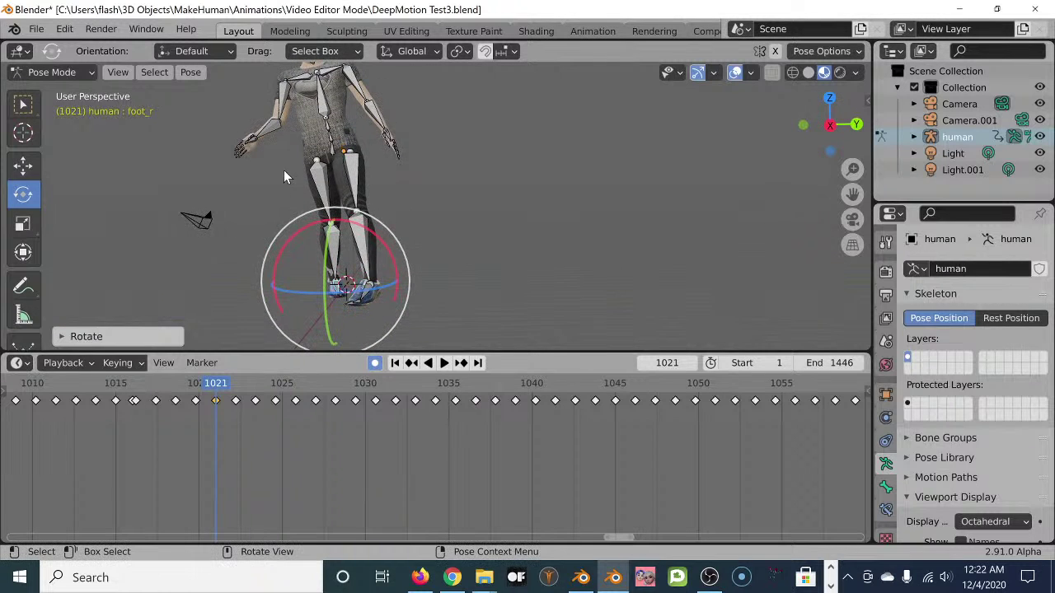
- Rotate the thigh_r bone about the global X axis at frame 1021 to swing the right leg outward, away from the left leg
click(319, 173)
drag(269, 130, 269, 112)
middle_drag(363, 228, 400, 243)
scroll(471, 247, up, 3)
scroll(387, 231, down, 5)
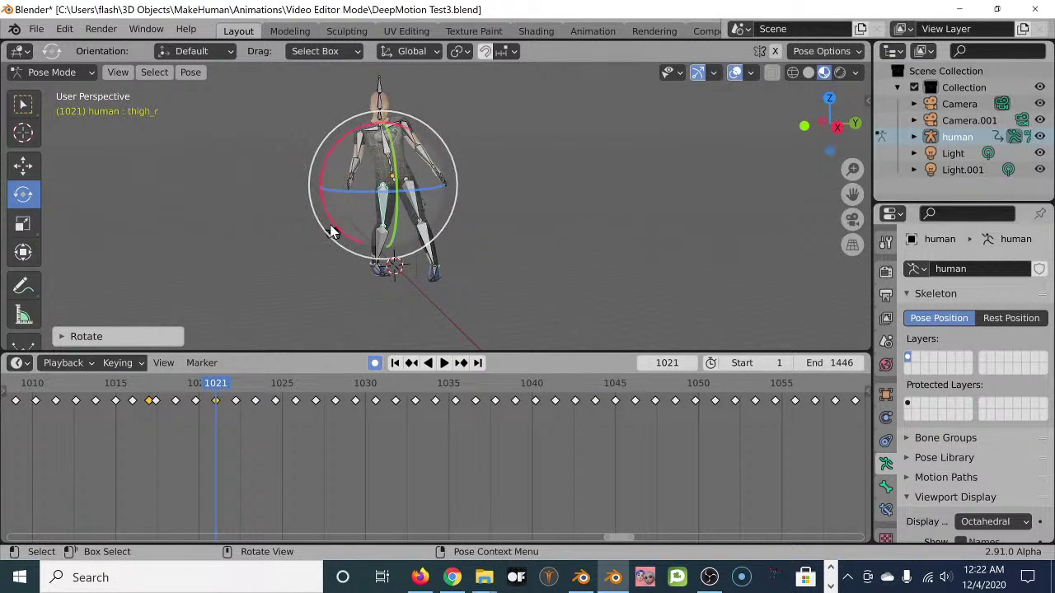
middle_drag(271, 217, 272, 232)
scroll(272, 233, up, 5)
scroll(291, 195, down, 5)
mouse_move(287, 196)
middle_down()
mouse_move(354, 181)
mouse_move(305, 203)
middle_up()
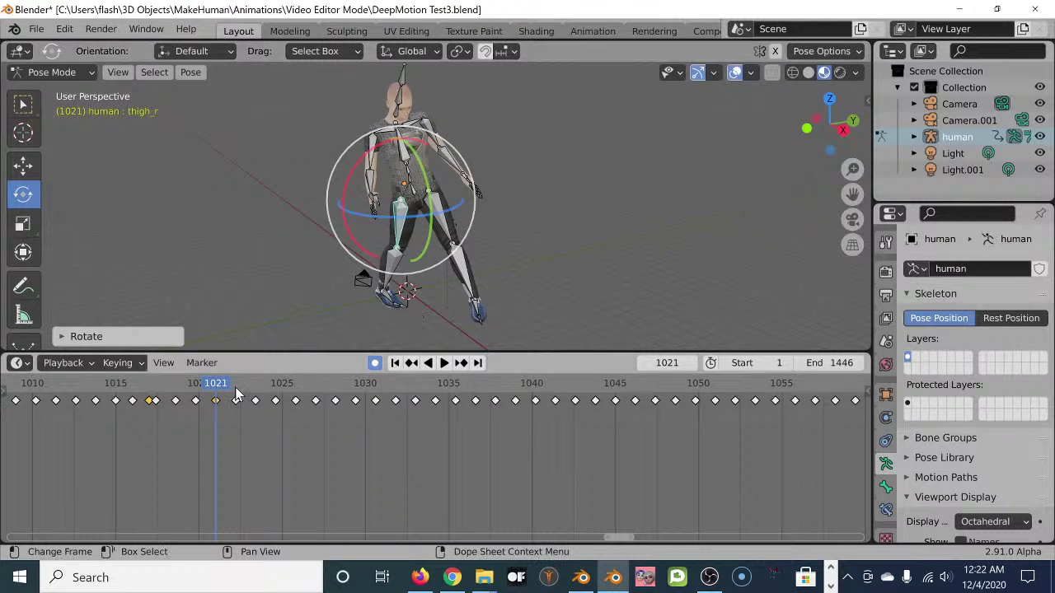
- Go back to frame 1020 and delete the thigh_r keyframe beside it
key(ctrl+shift+space)
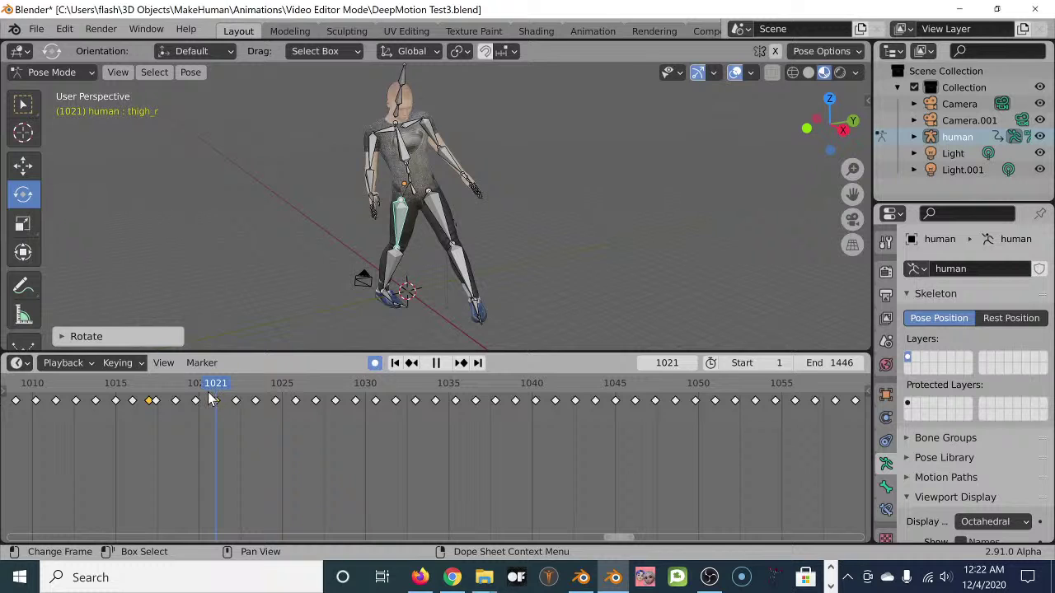
drag(211, 399, 198, 400)
key(space)
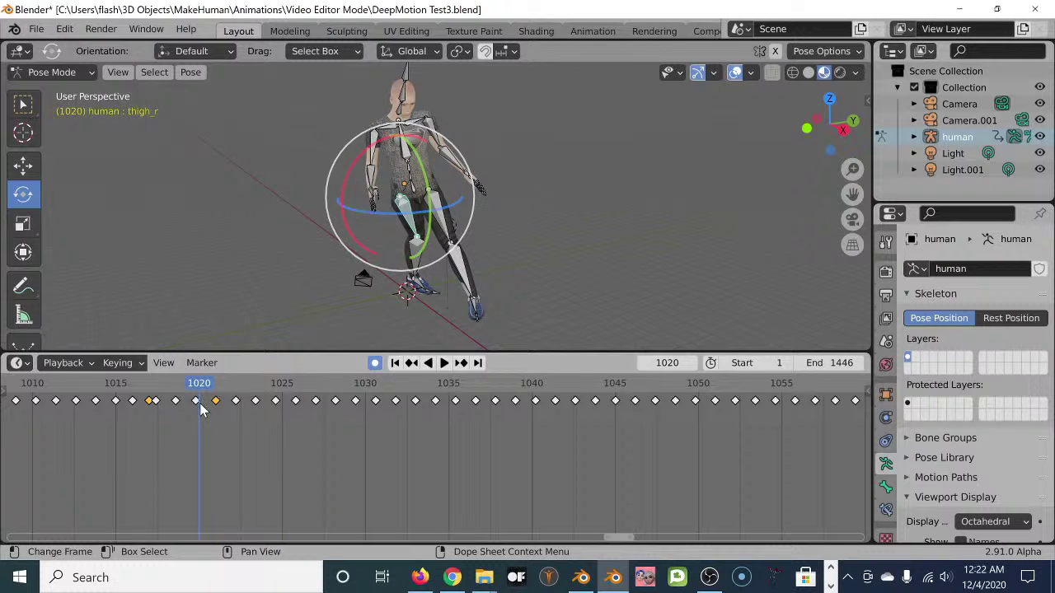
click(189, 391)
key(space)
key(space)
key(x)
click(199, 404)
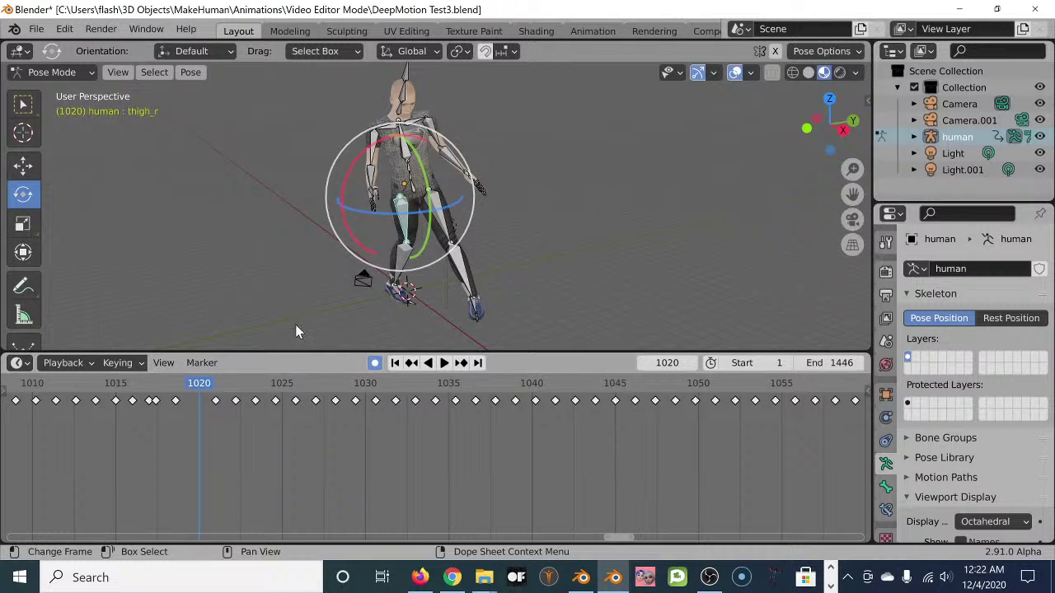
- Rotate the thigh_r bone about the global X axis at frame 1020 to move the right leg outward
middle_drag(437, 259, 408, 303)
key(r)
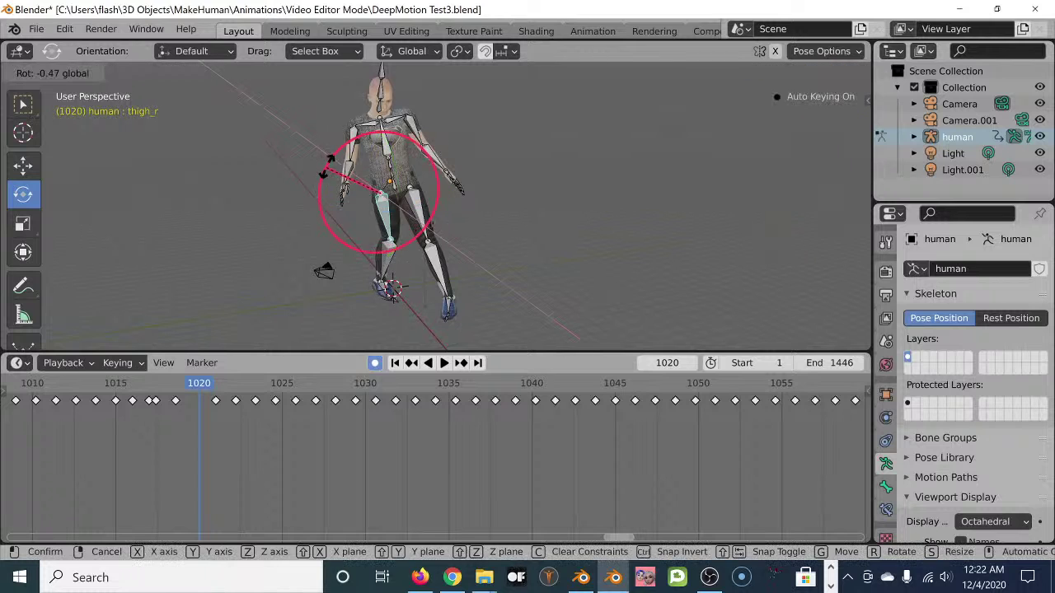
click(330, 162)
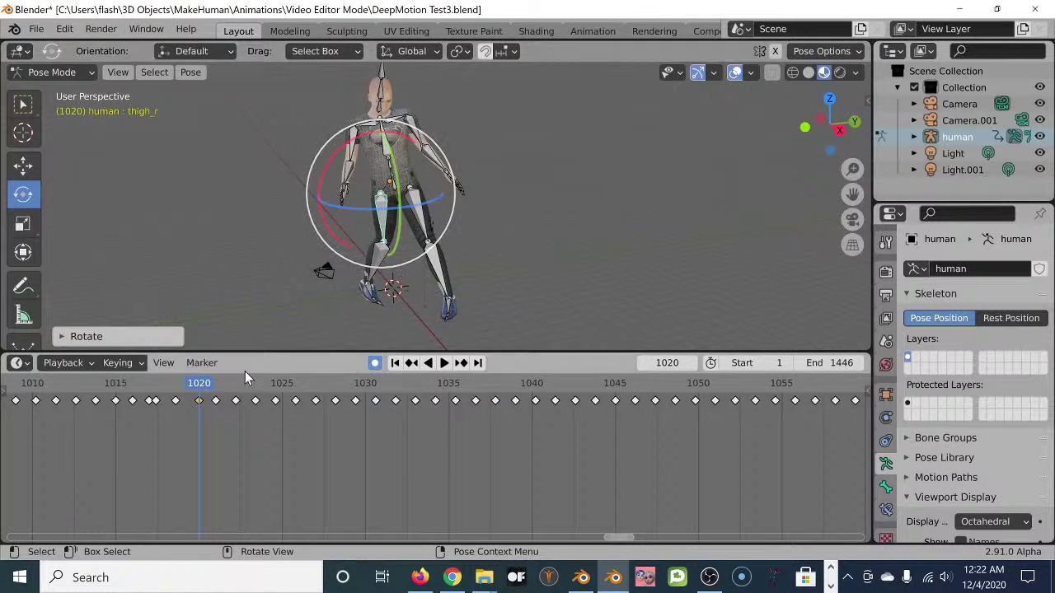
- Go to frame 1022 and delete the thigh_r keyframe there
key(space)
mouse_move(233, 398)
mouse_down()
mouse_move(202, 405)
mouse_move(235, 410)
mouse_up()
click(235, 401)
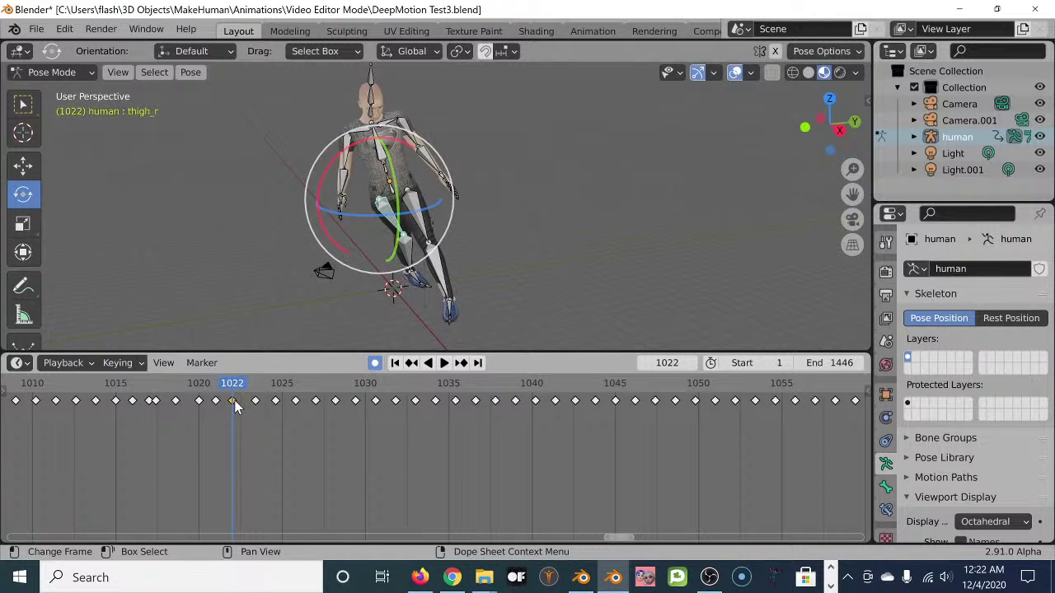
key(x)
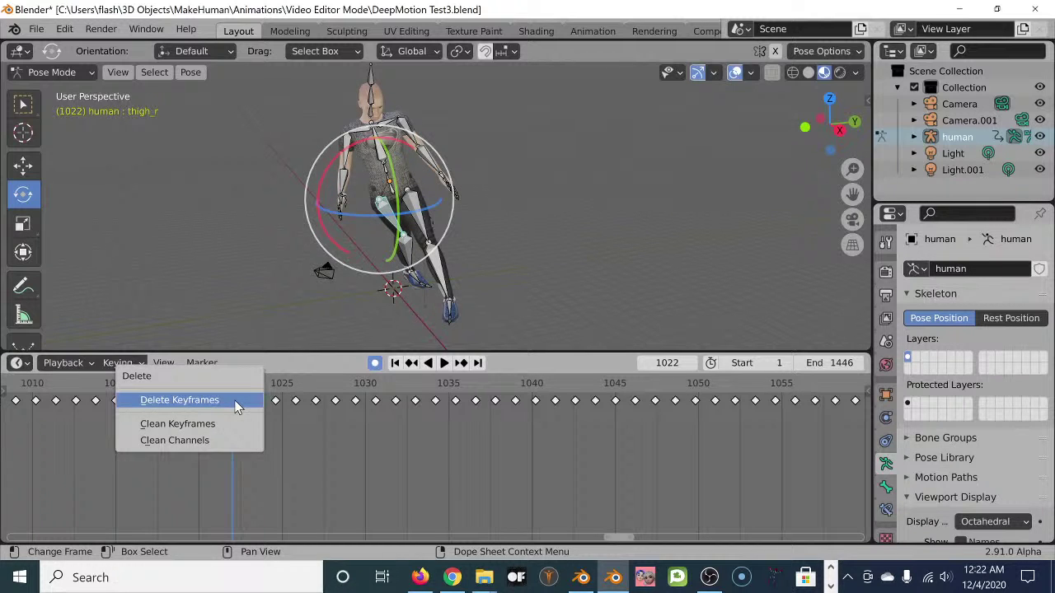
click(236, 404)
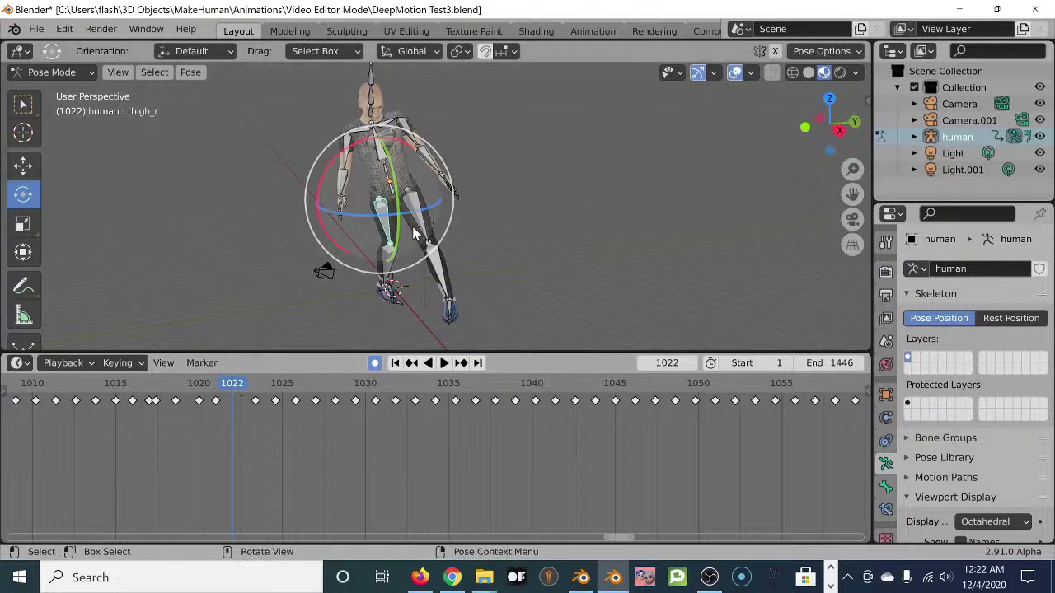
- Rotate the thigh_r bone about the global X axis at frame 1022 to move the right leg outward, and deselect it
drag(329, 184, 330, 163)
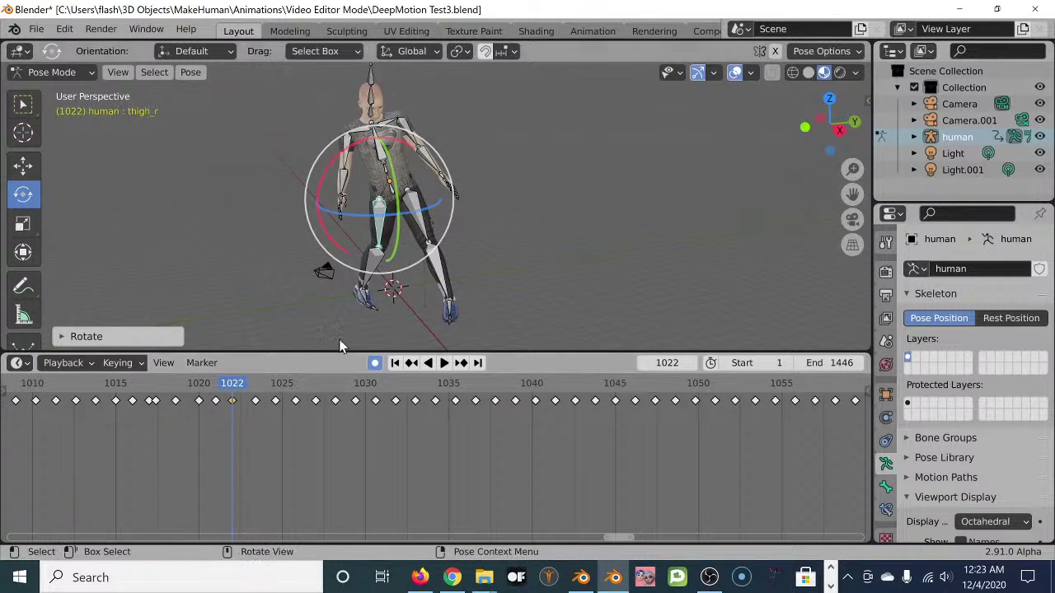
middle_drag(363, 312, 337, 311)
click(464, 264)
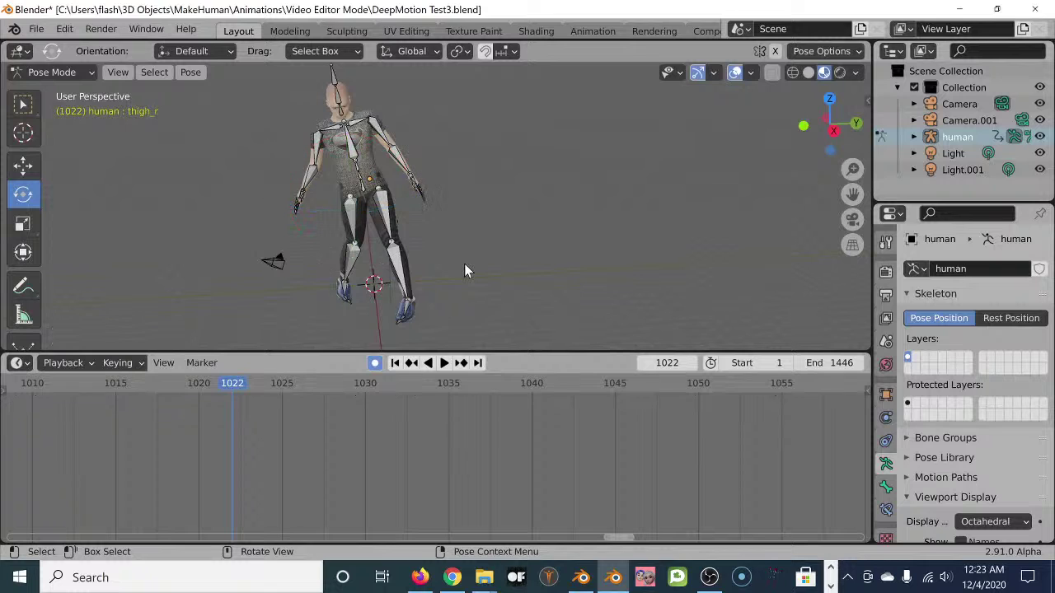
click(368, 194)
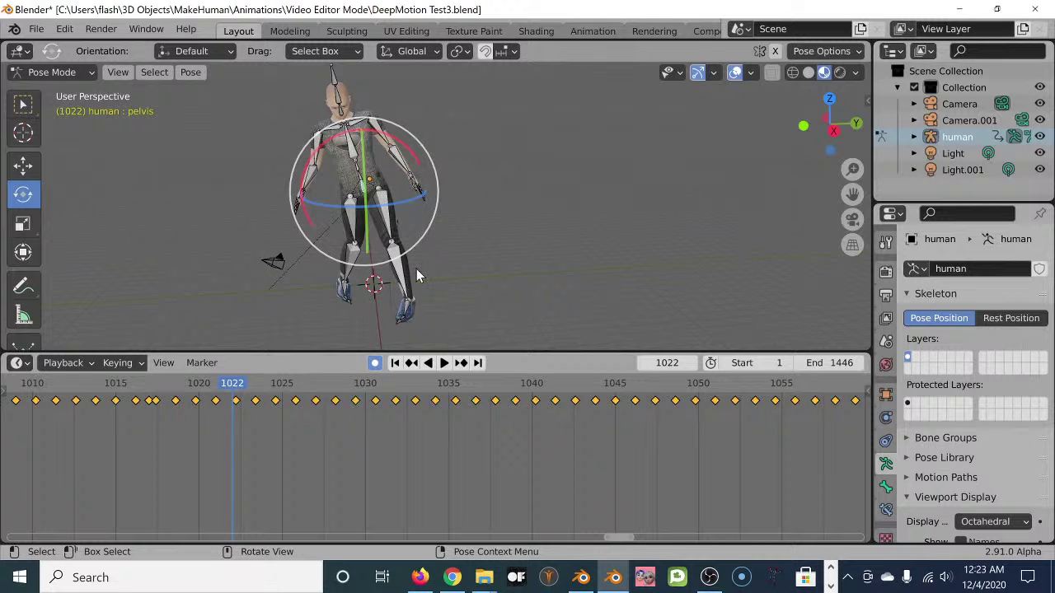
click(532, 219)
scroll(370, 210, up, 4)
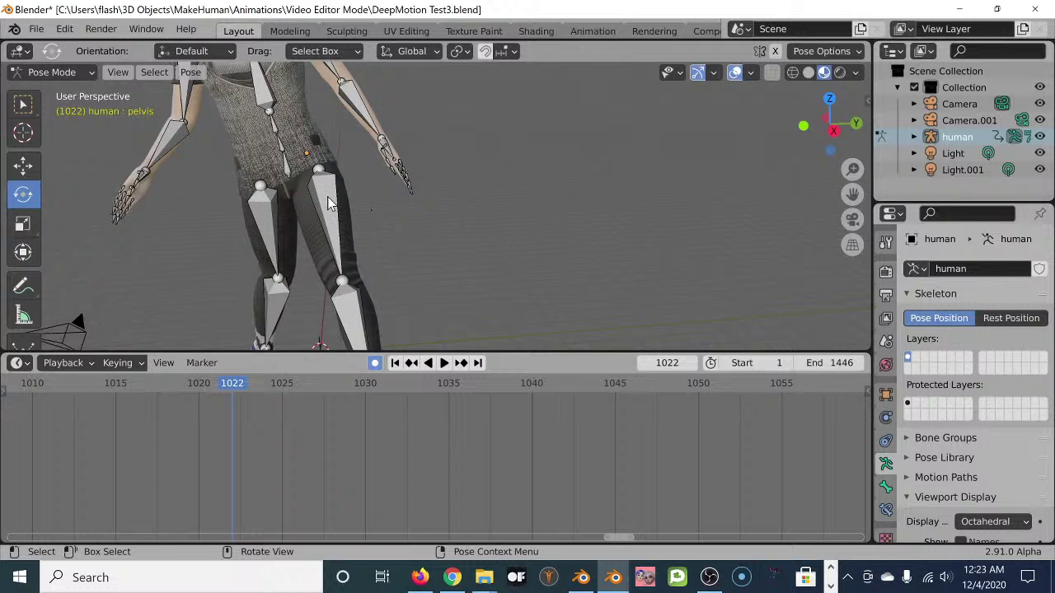
click(294, 182)
key(a)
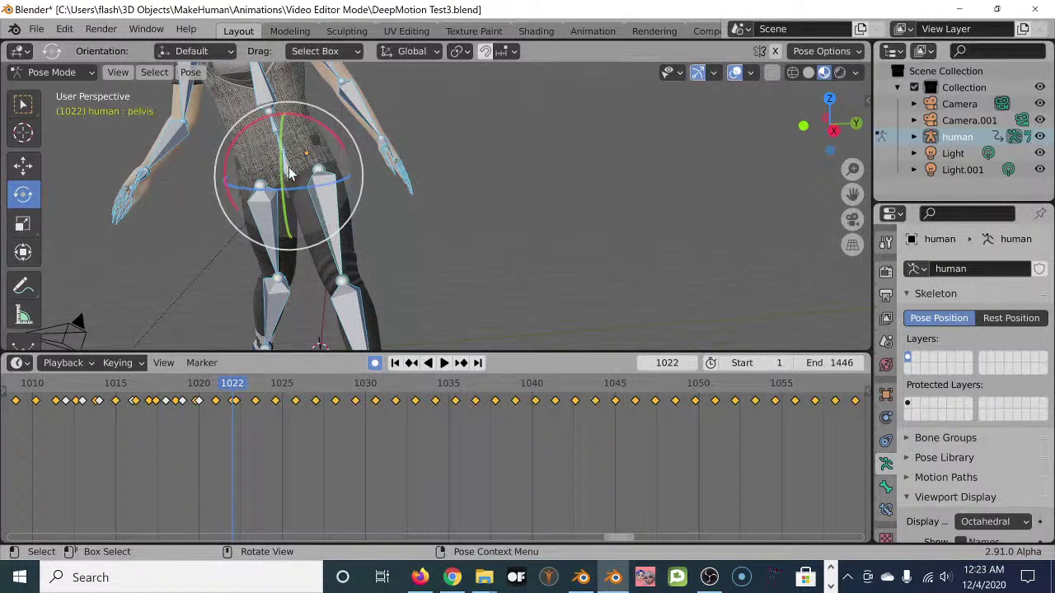
click(468, 248)
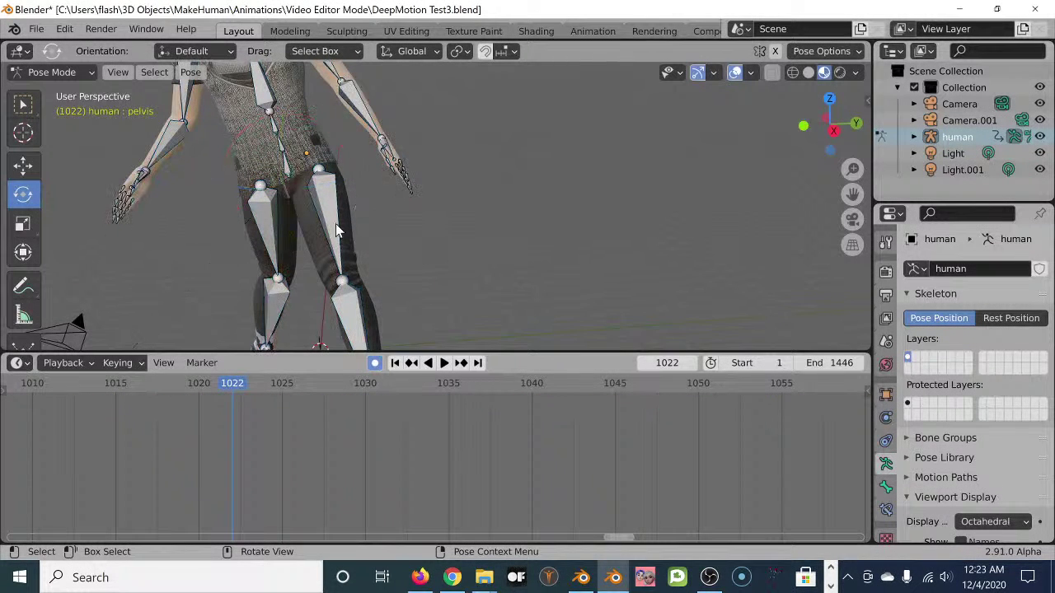
click(335, 214)
click(287, 186)
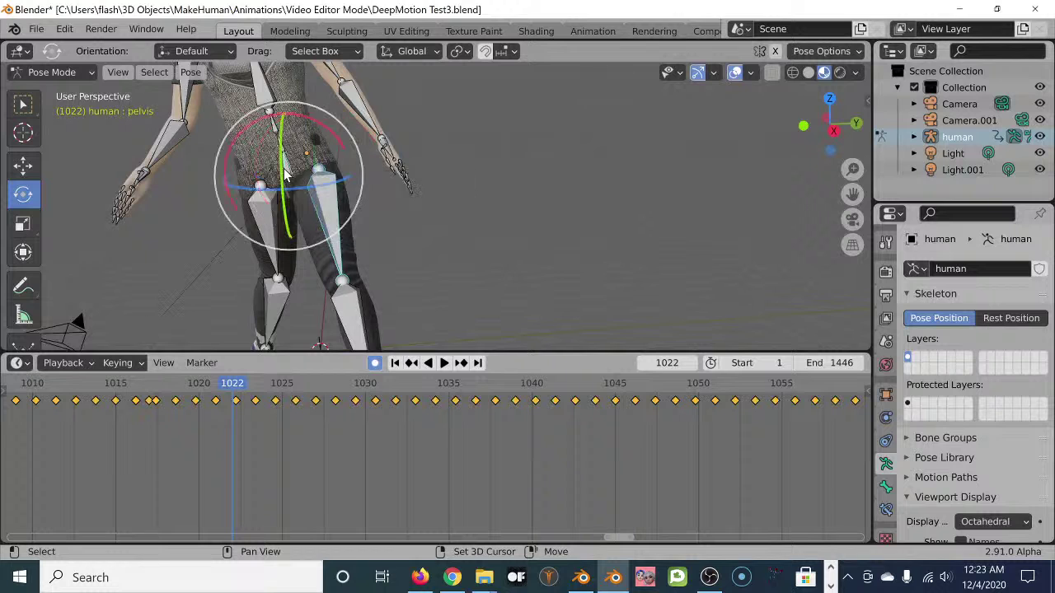
scroll(326, 224, down, 4)
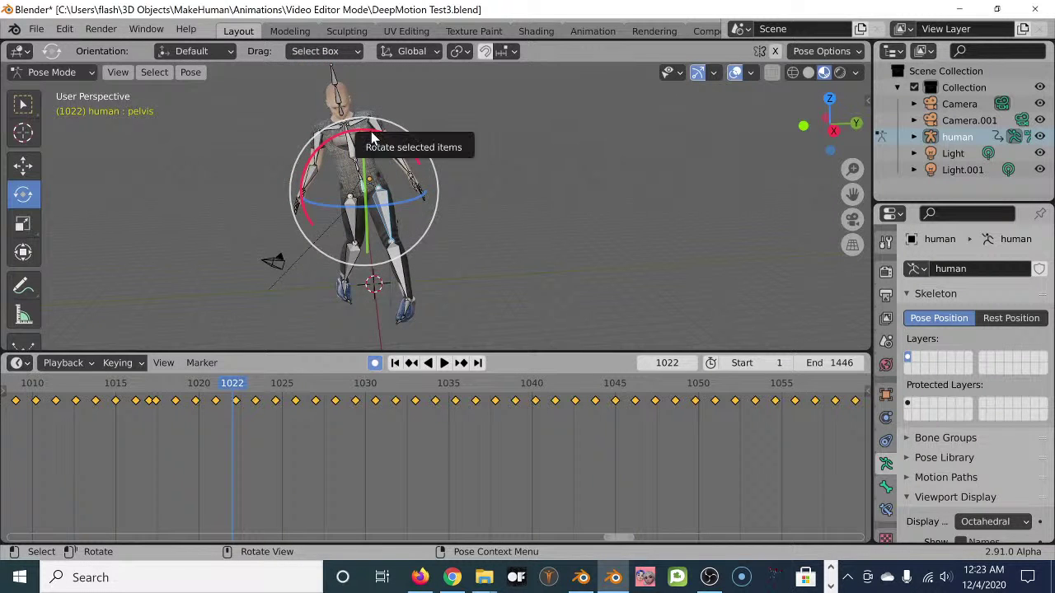
mouse_move(373, 135)
mouse_down()
mouse_move(384, 139)
mouse_move(375, 145)
mouse_up()
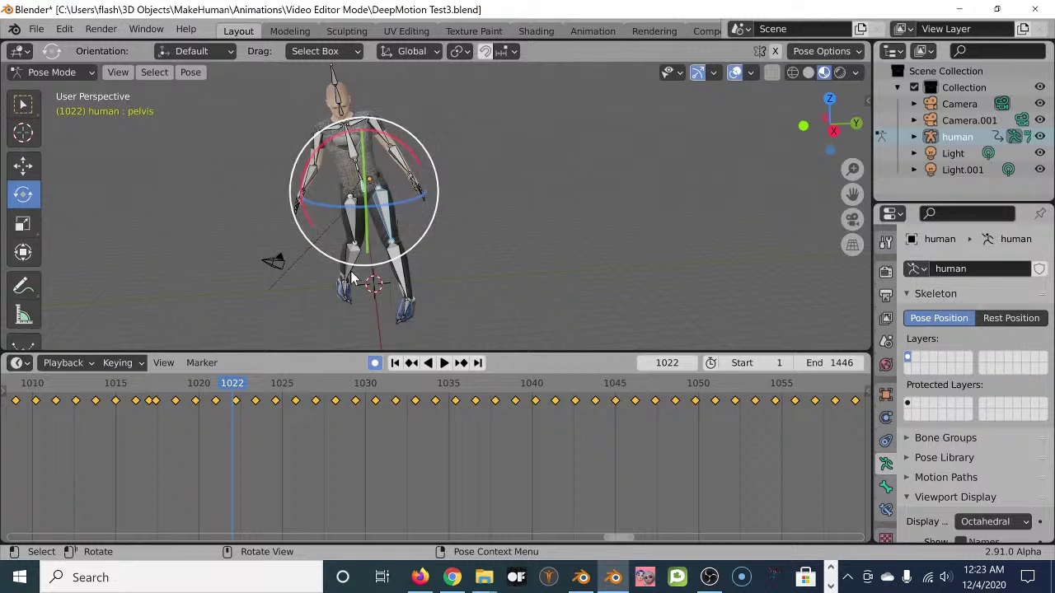
- Rotate the calf_r bone about the global X axis at frame 1022 so the right shin points straighter down
scroll(373, 205, up, 3)
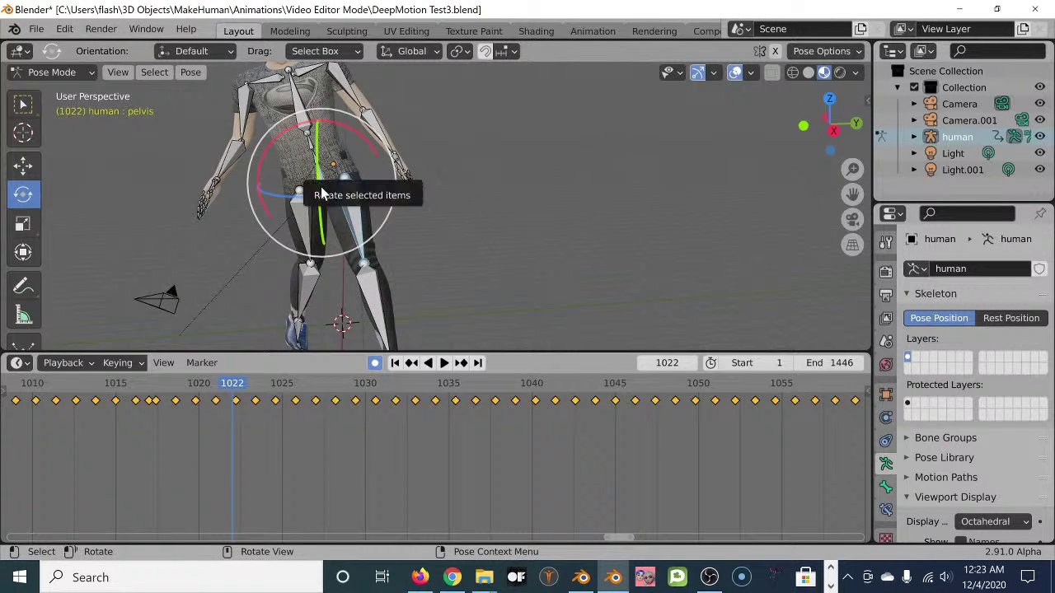
middle_drag(304, 295, 300, 296)
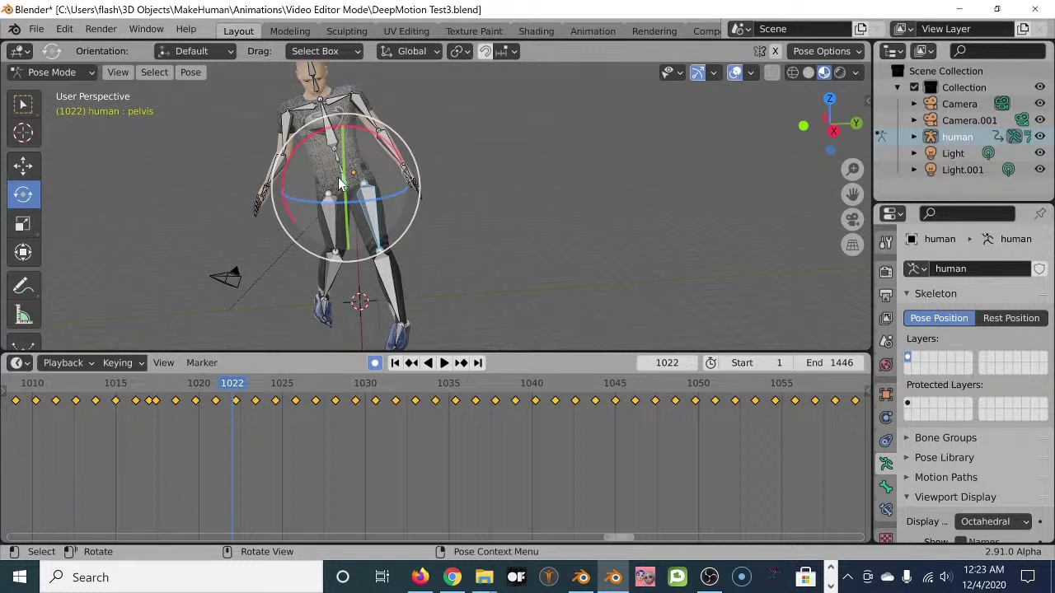
click(334, 264)
drag(284, 216, 284, 229)
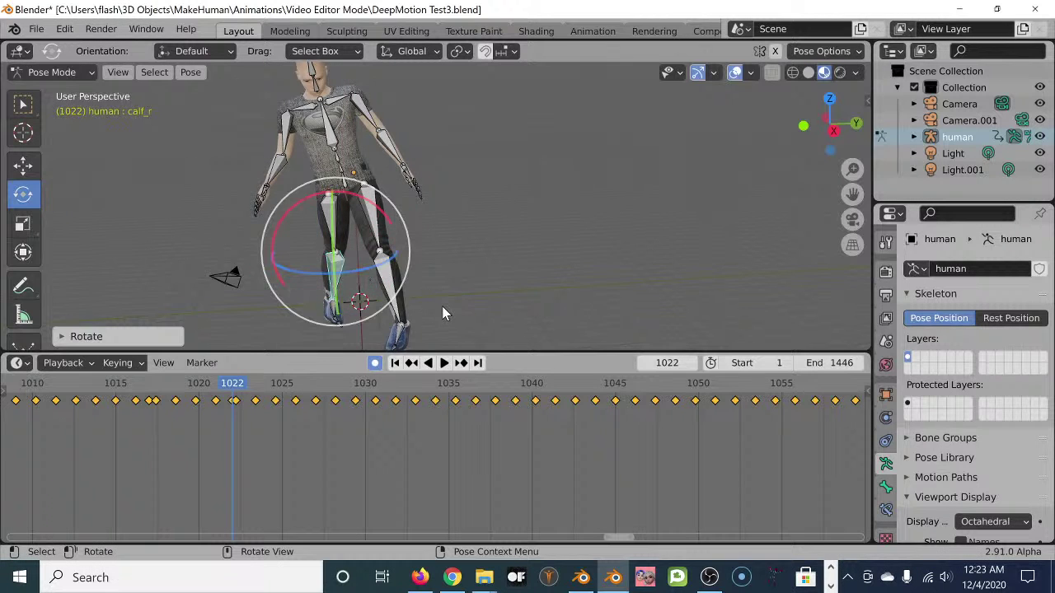
- Examine the legs and feet at frame 1022 from the side and the front, up close and from farther away
scroll(442, 306, up, 2)
shift+middle_drag(360, 299, 493, 206)
scroll(345, 178, down, 3)
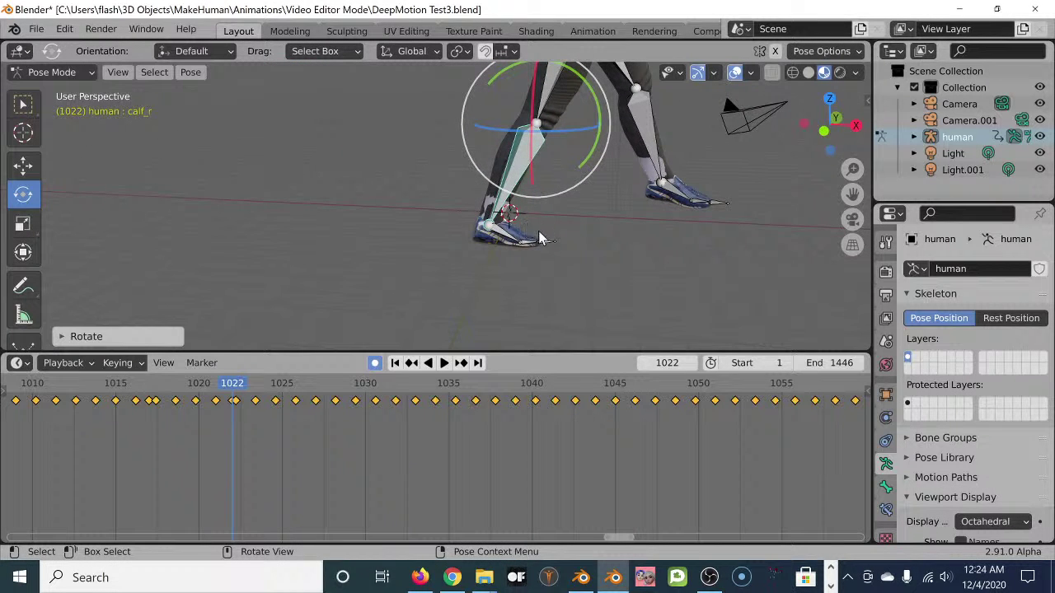
scroll(533, 212, down, 5)
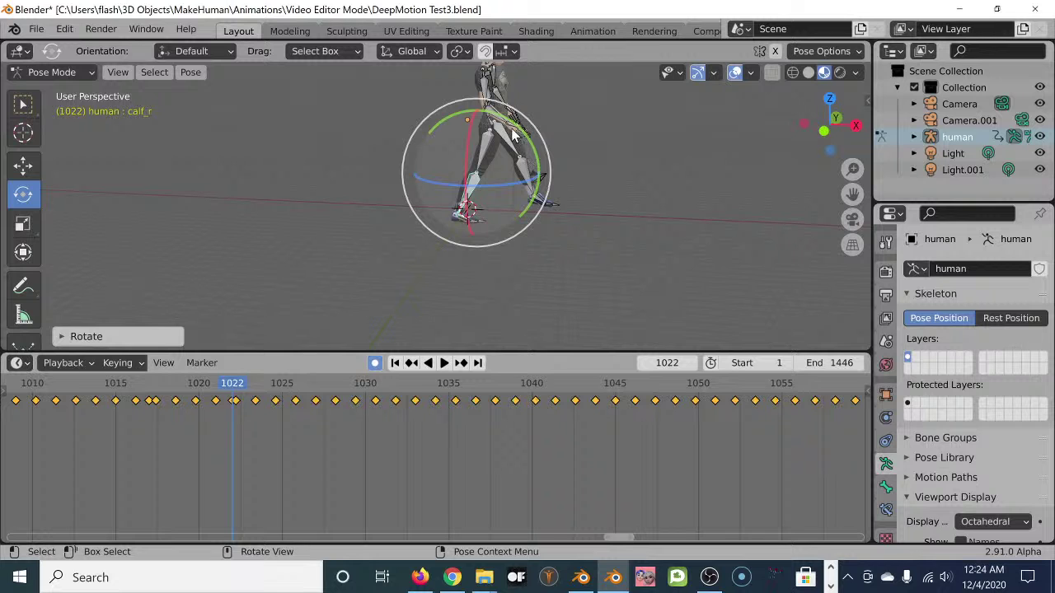
scroll(502, 225, up, 5)
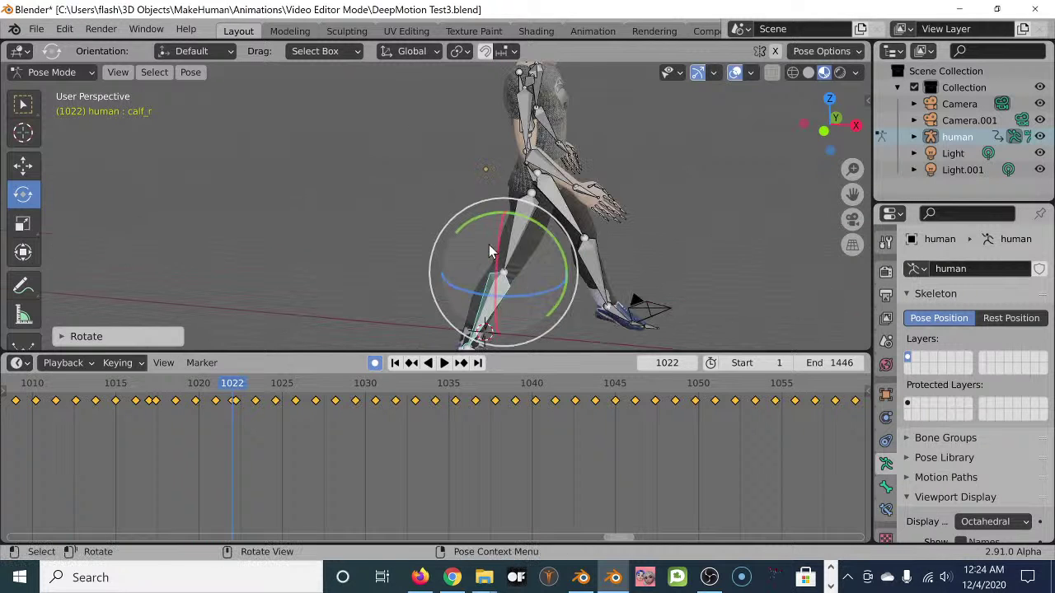
middle_drag(565, 211, 443, 211)
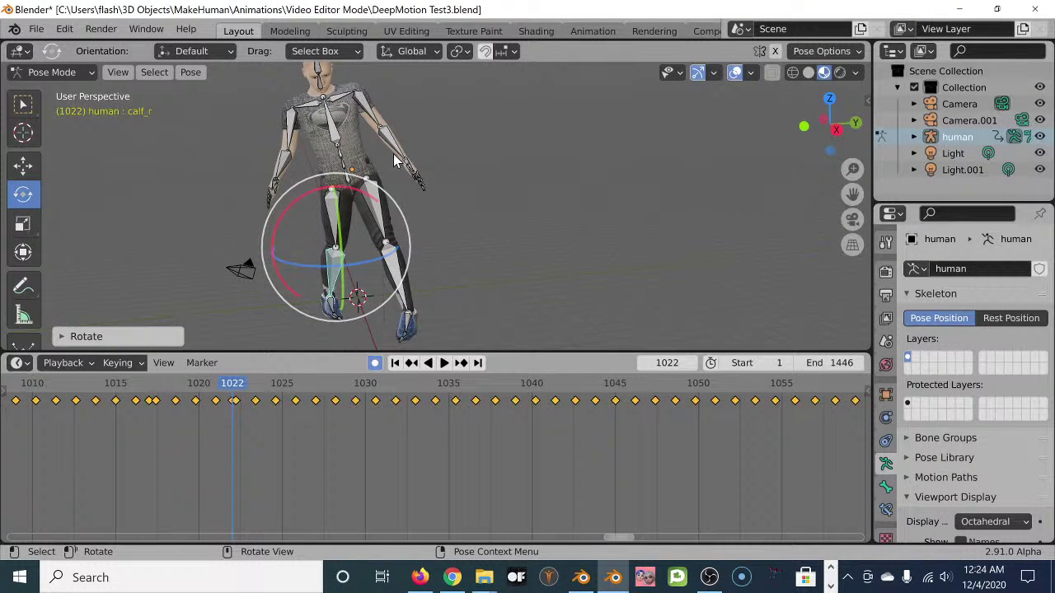
scroll(371, 173, up, 6)
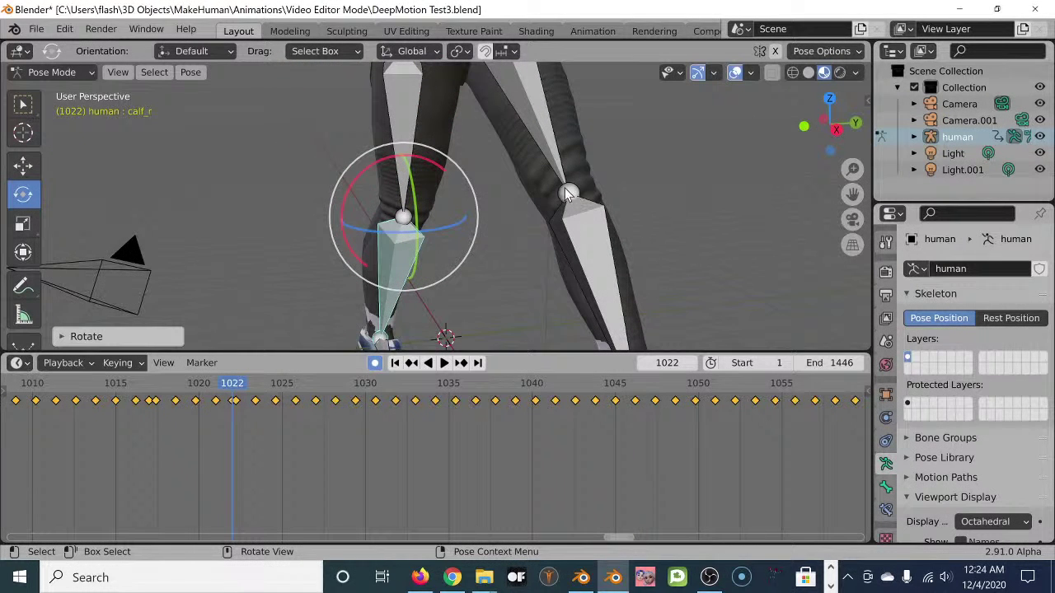
scroll(518, 264, down, 3)
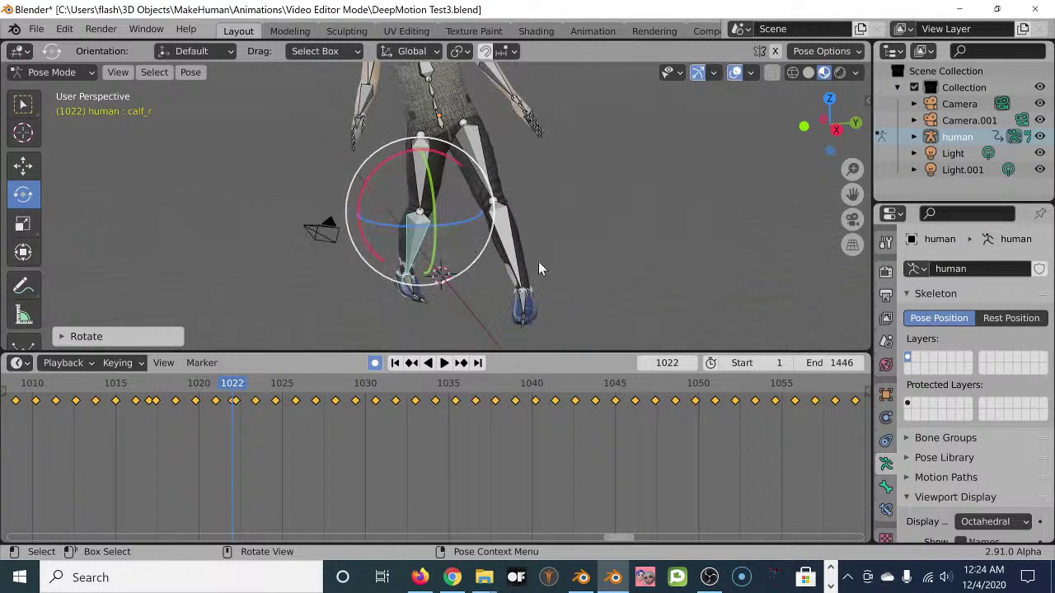
shift+middle_drag(553, 263, 609, 206)
scroll(528, 171, up, 5)
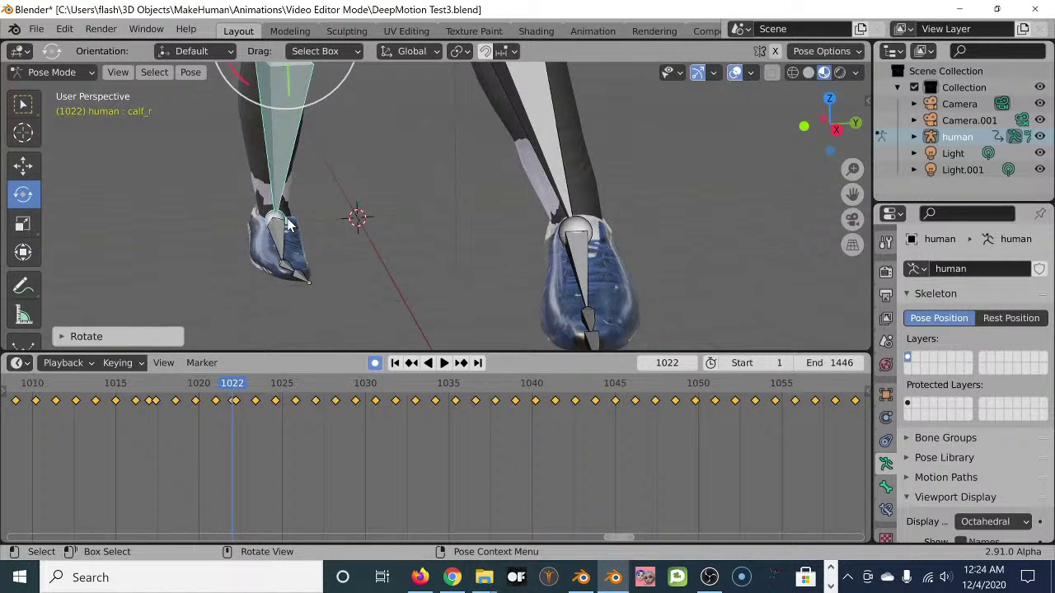
middle_drag(444, 257, 530, 247)
key(Escape)
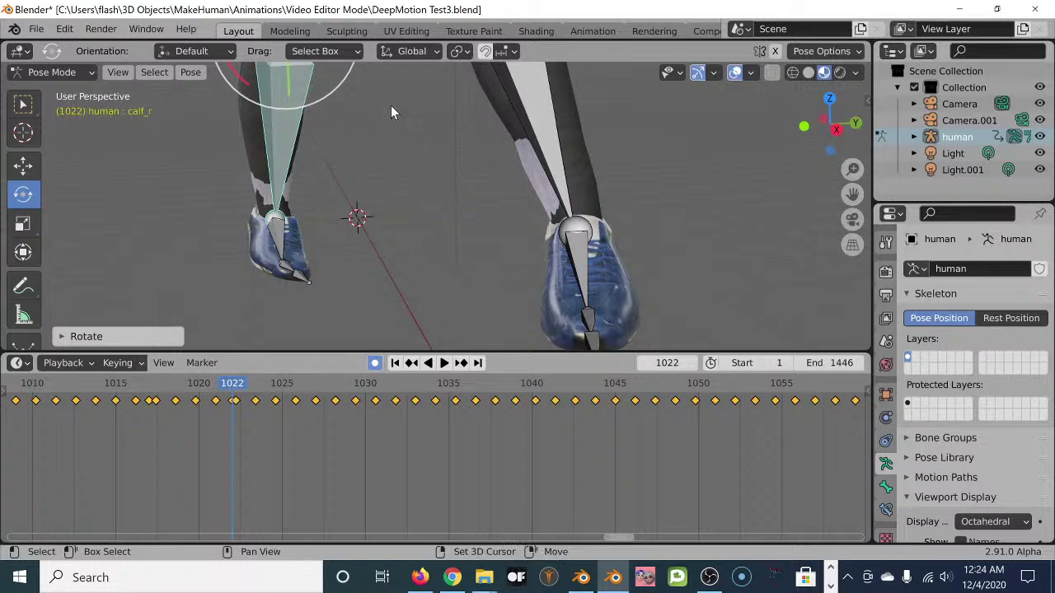
- Look through the viewport's object visibility, gizmo and overlay options for the armature, with the character's pelvis in view
shift+middle_drag(391, 105, 417, 285)
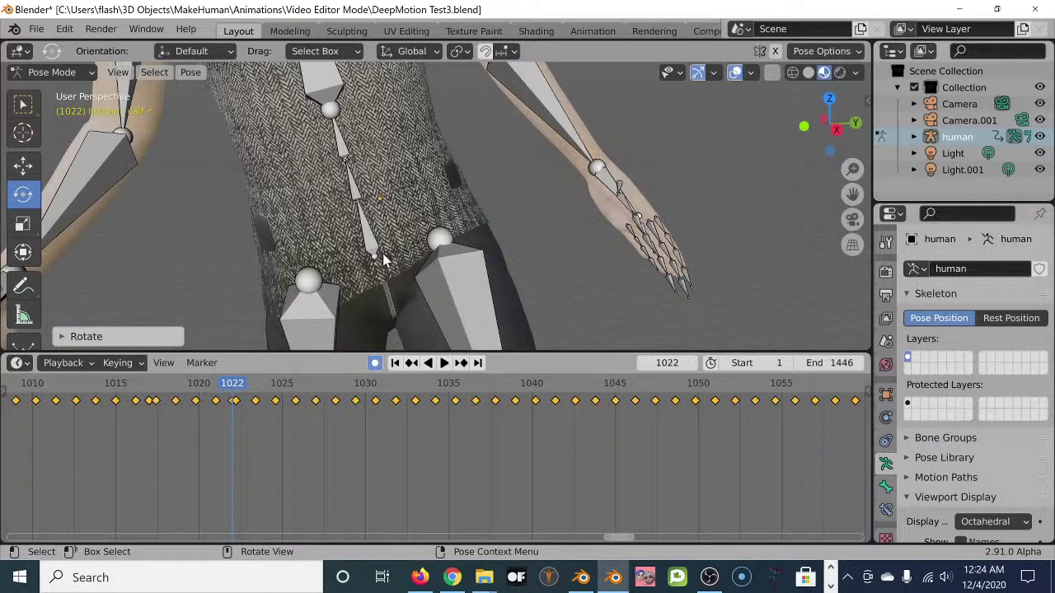
click(678, 73)
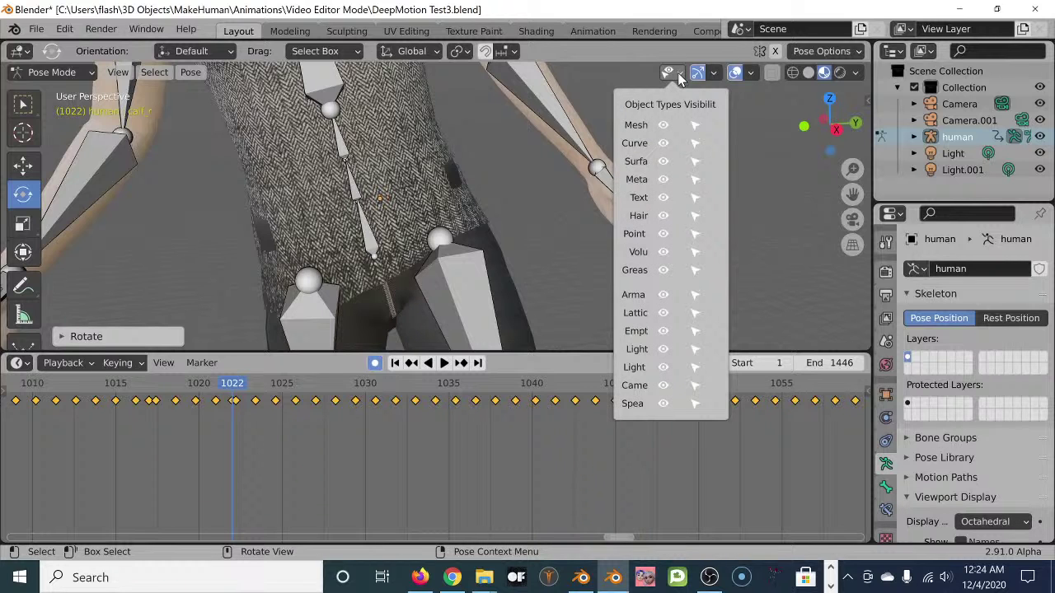
click(714, 74)
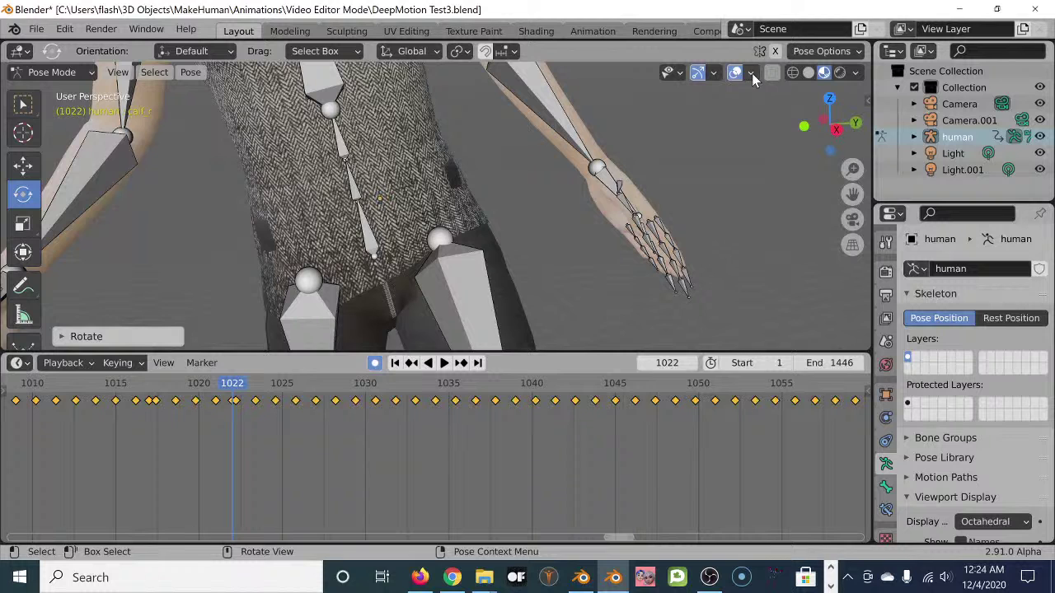
click(751, 74)
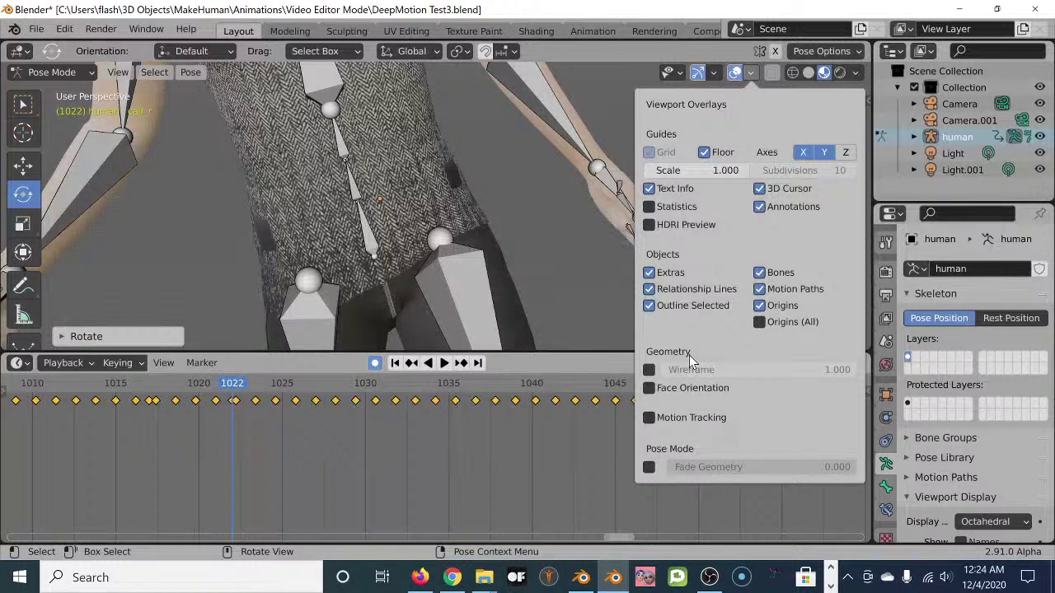
click(760, 324)
click(650, 467)
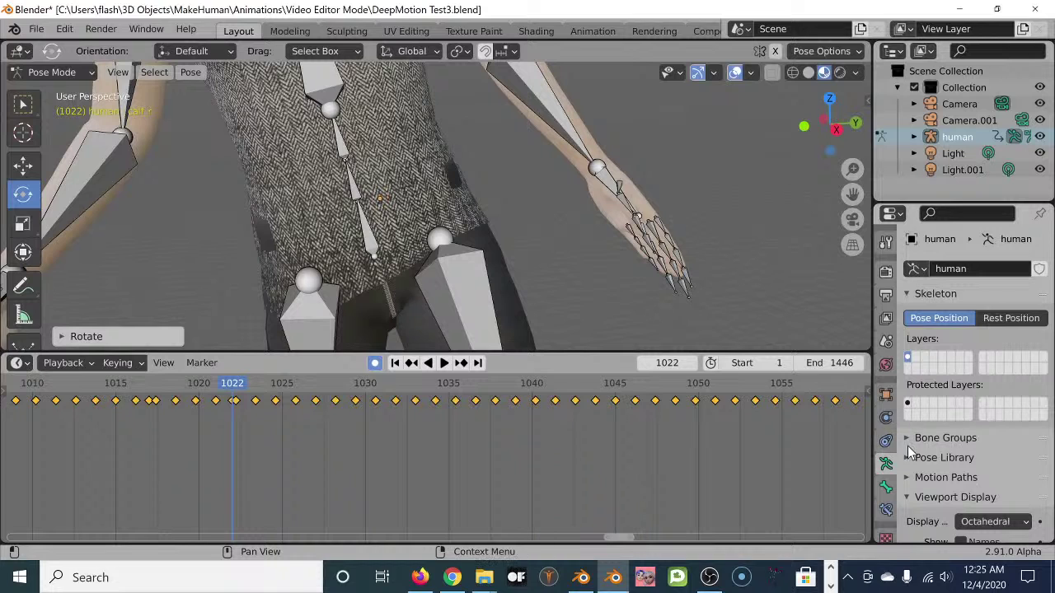
- Display the armature's bone names in the viewport and inspect the labels around the pelvis and thighs
scroll(944, 466, down, 3)
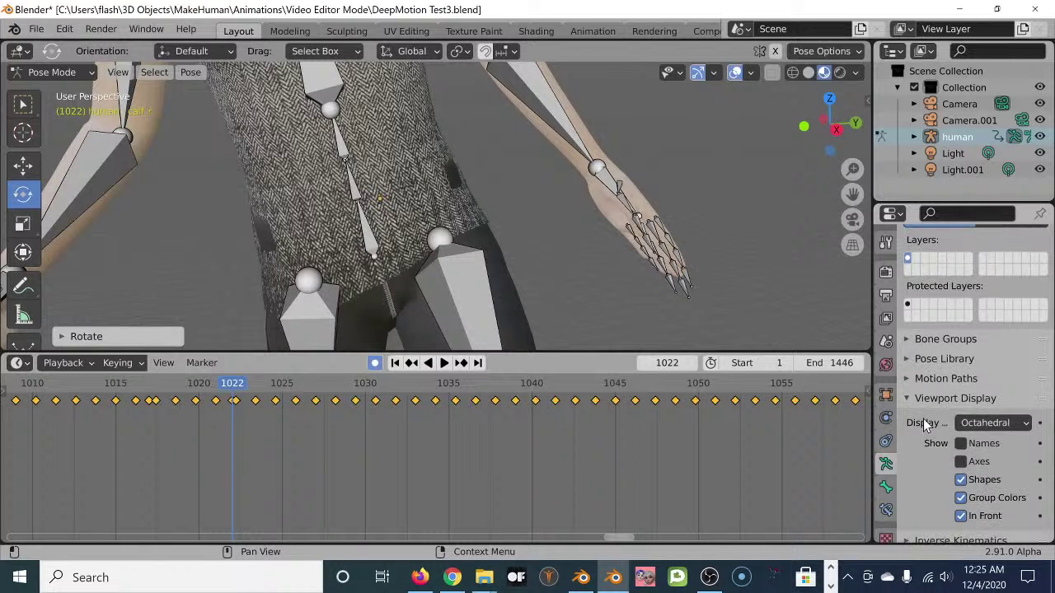
click(961, 463)
click(961, 462)
click(961, 445)
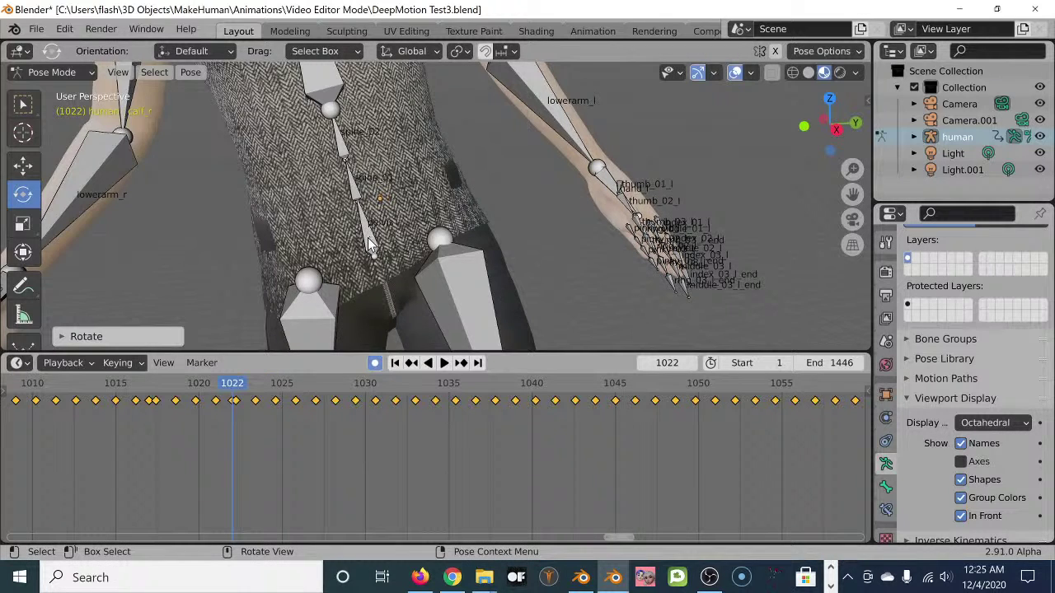
scroll(367, 237, down, 5)
middle_drag(368, 237, 416, 219)
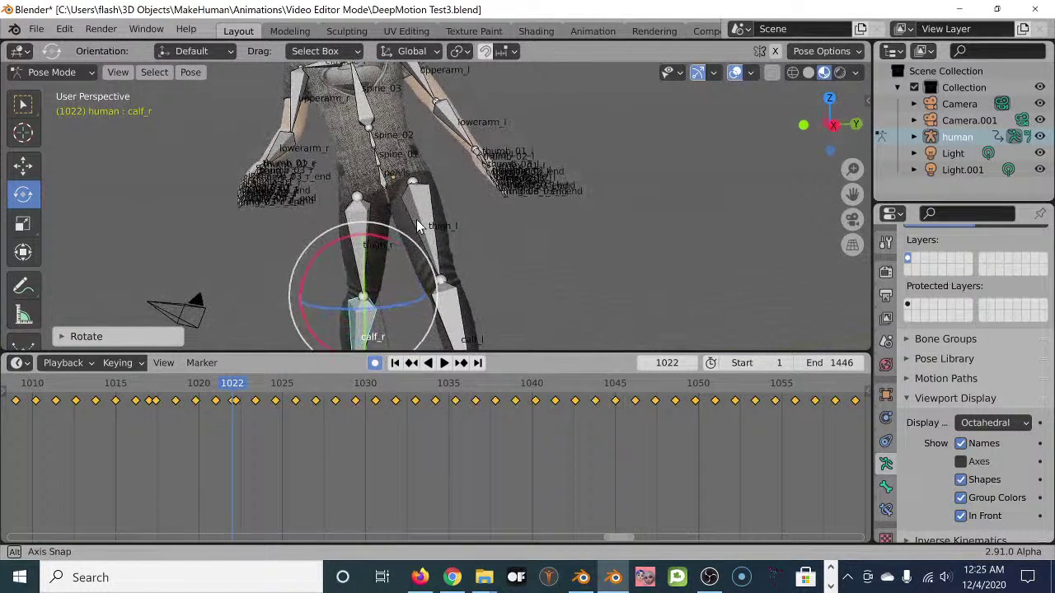
scroll(388, 198, up, 5)
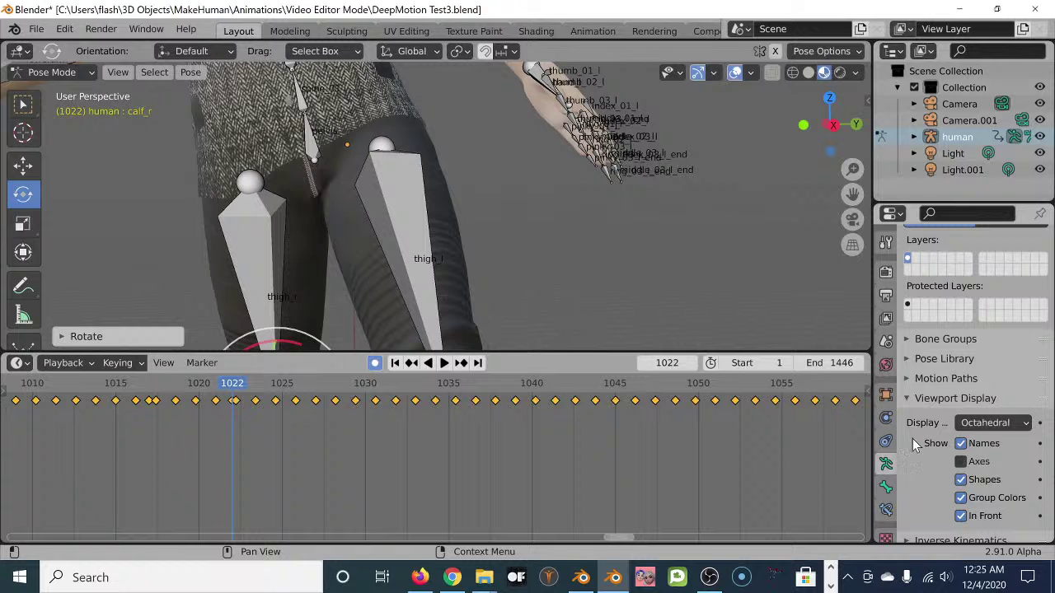
- Try the armature's bone axes display and turn the bone names back off
click(962, 462)
click(962, 463)
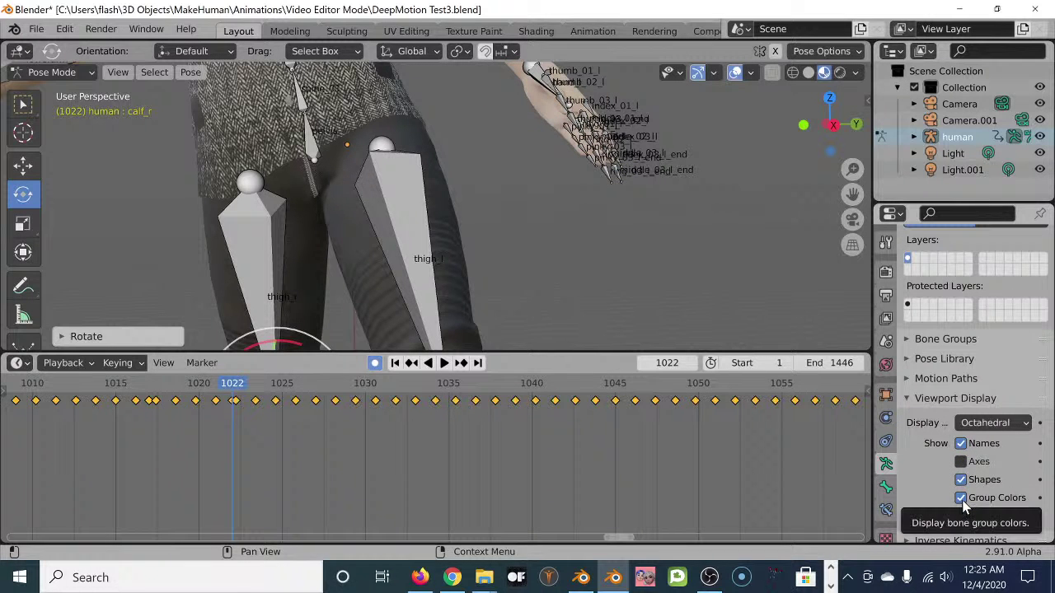
scroll(964, 491, down, 1)
scroll(964, 489, up, 1)
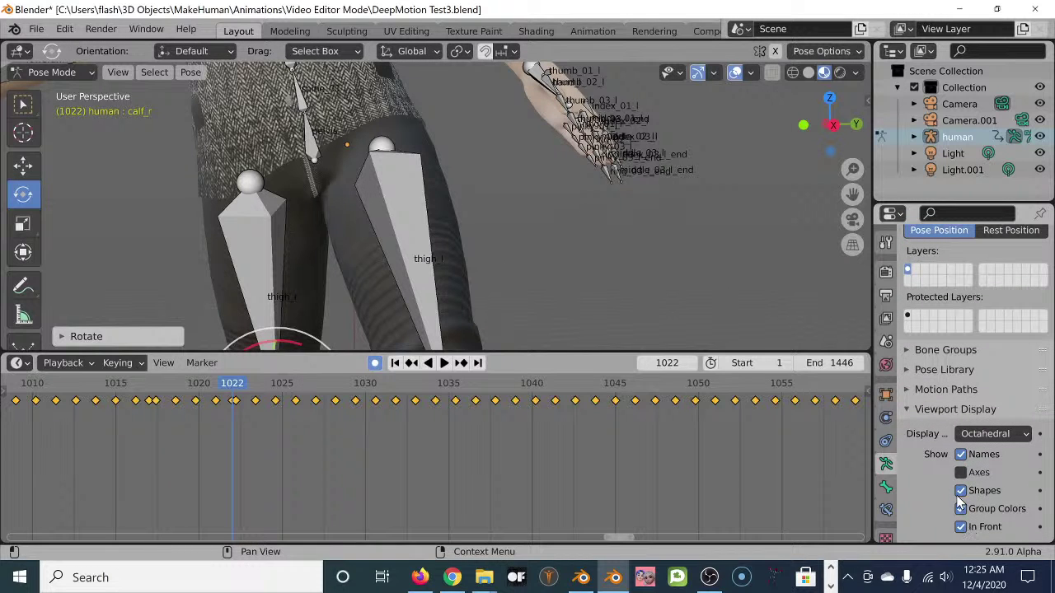
click(960, 454)
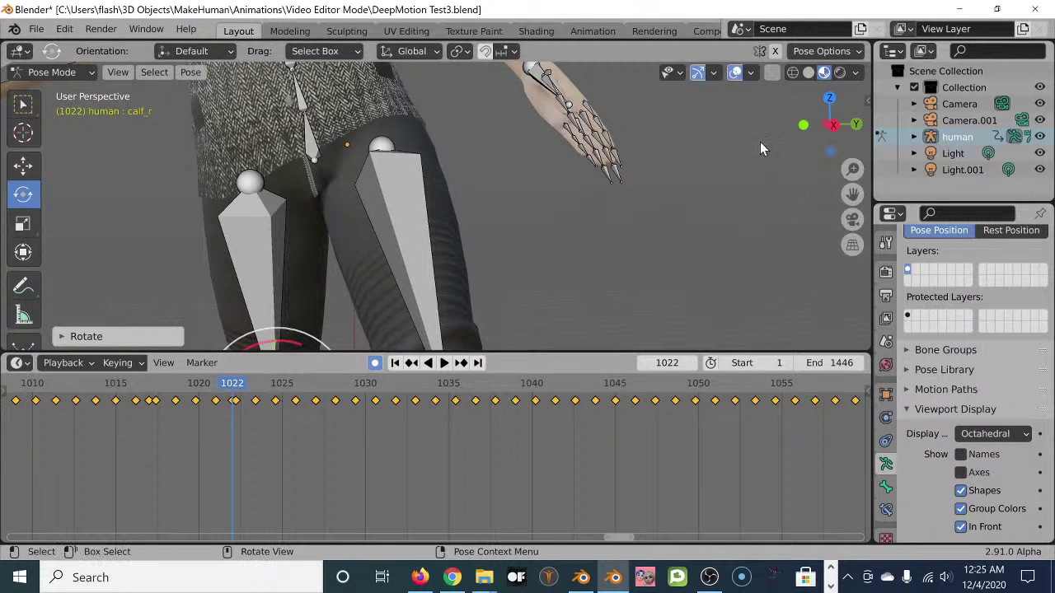
- Try the viewport overlays with Relationship Lines switched off and check the character's hips
click(752, 73)
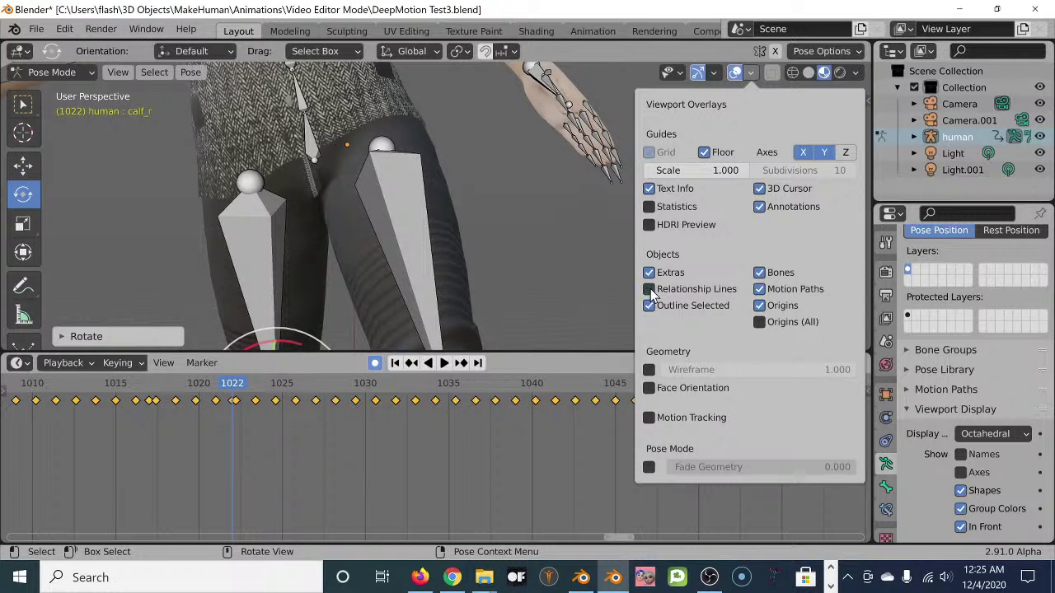
scroll(221, 202, down, 6)
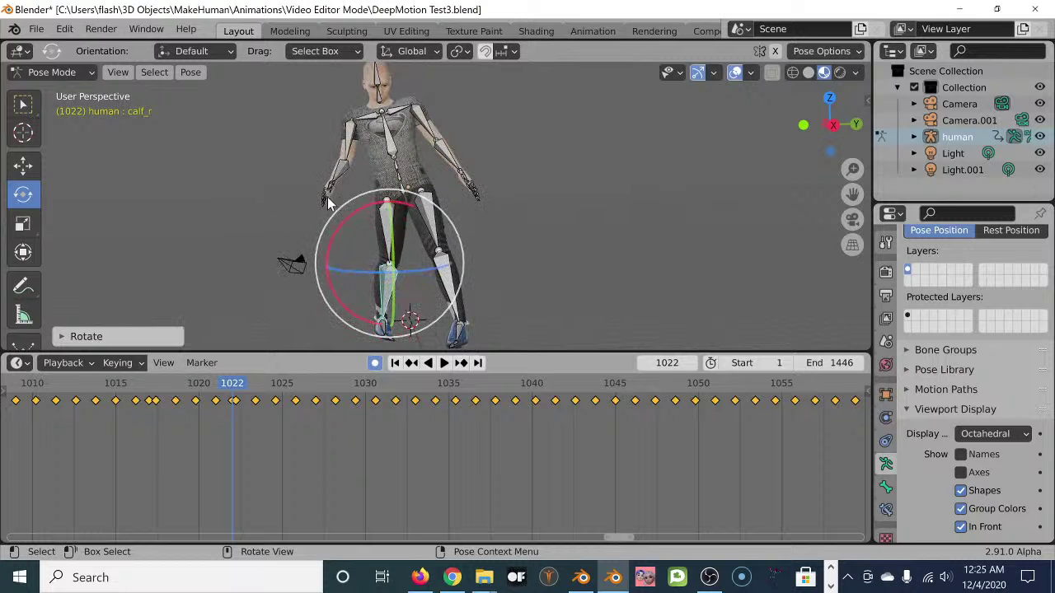
scroll(365, 136, up, 5)
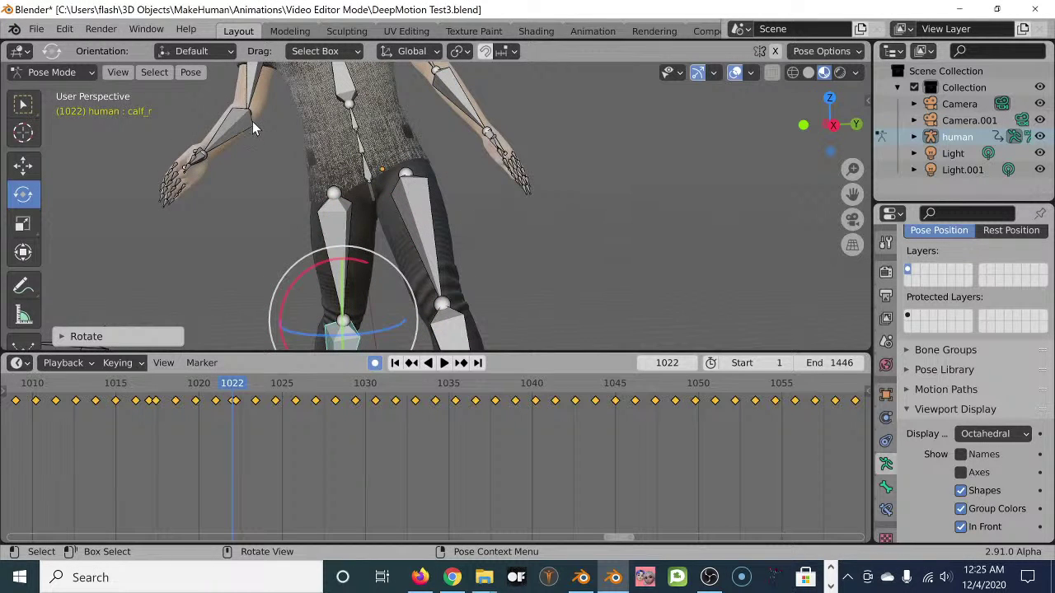
- Switch the armature to Edit Mode and examine the pelvis, thigh and root bones in the rest pose, up close and from farther away
click(72, 75)
click(54, 110)
middle_drag(212, 111, 346, 136)
scroll(539, 160, up, 2)
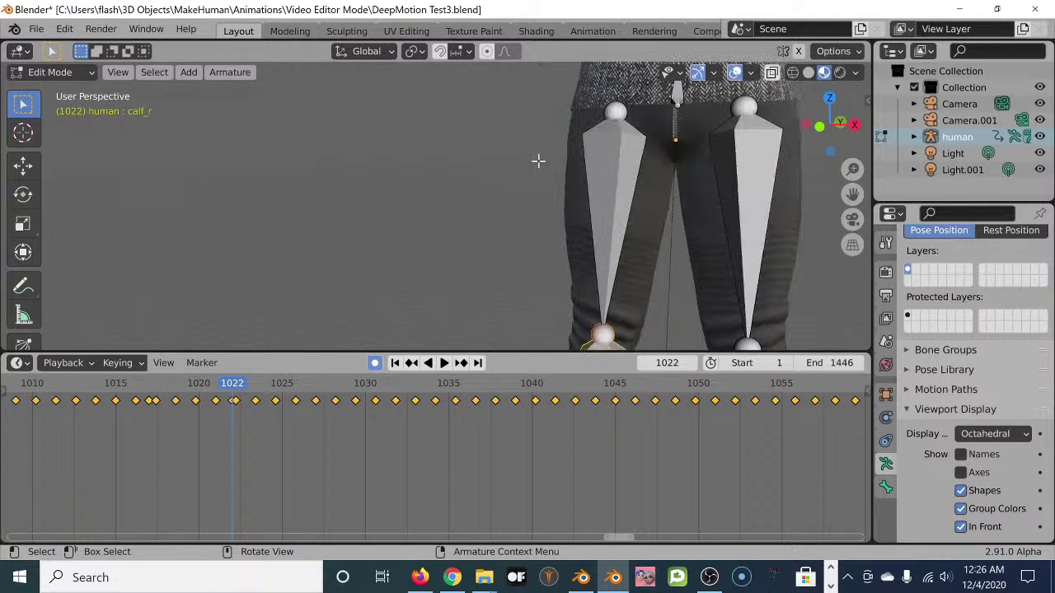
scroll(596, 186, down, 3)
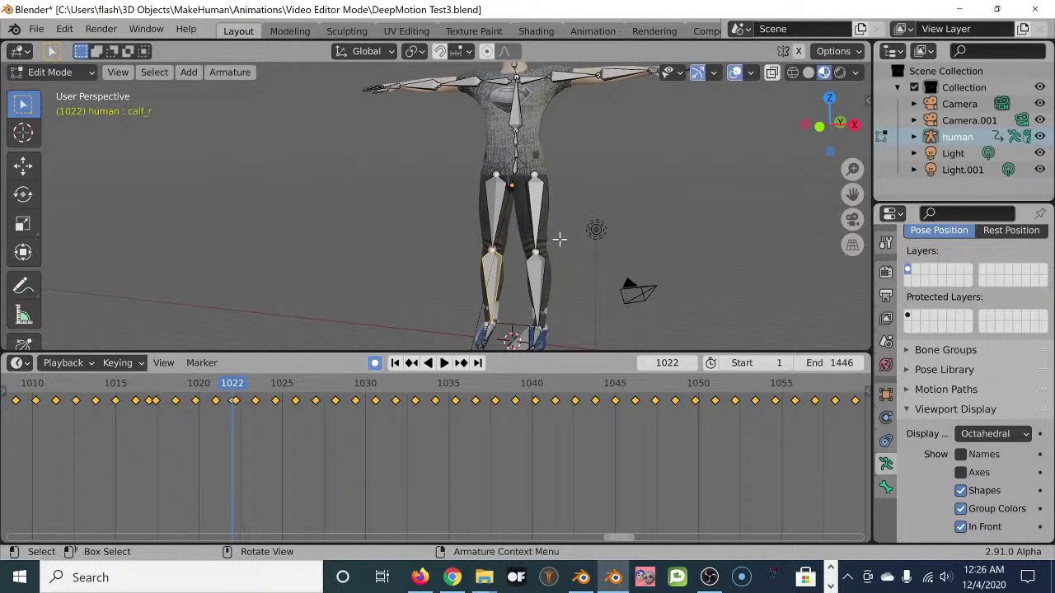
scroll(560, 239, up, 4)
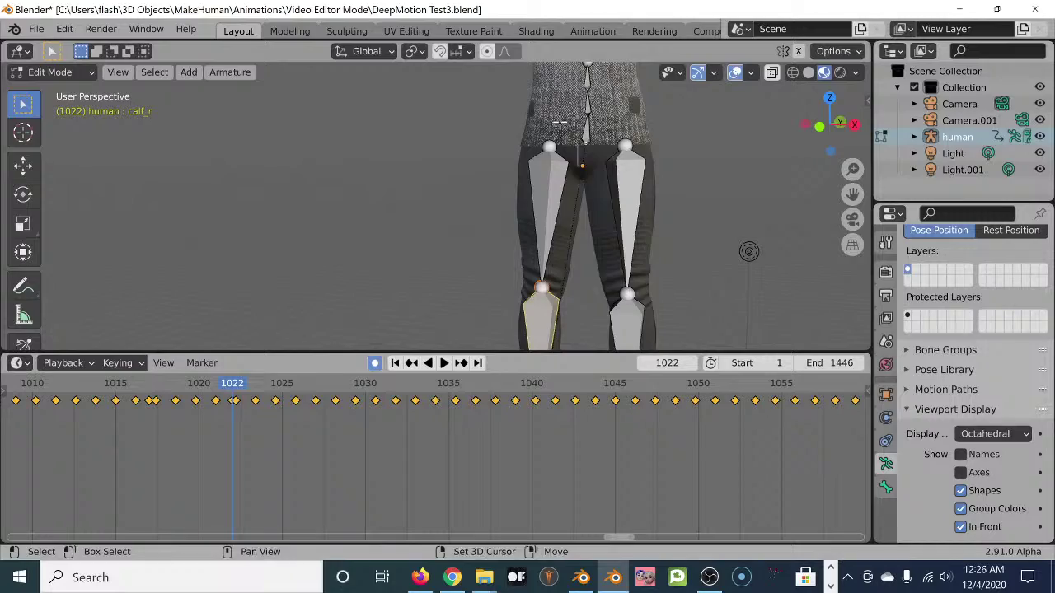
scroll(560, 122, down, 3)
scroll(494, 144, up, 7)
scroll(457, 157, up, 1)
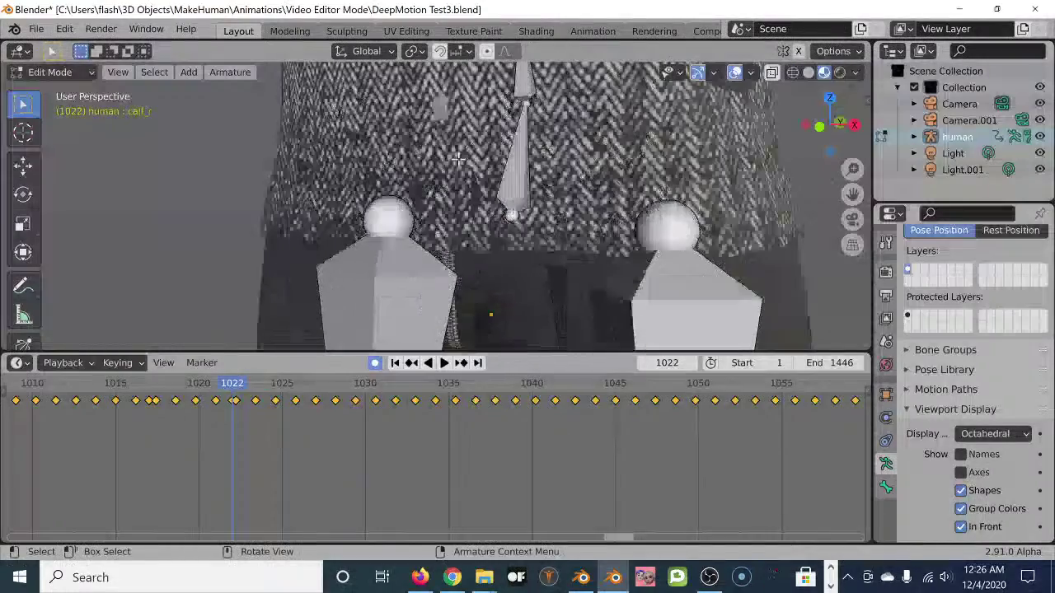
scroll(445, 152, up, 4)
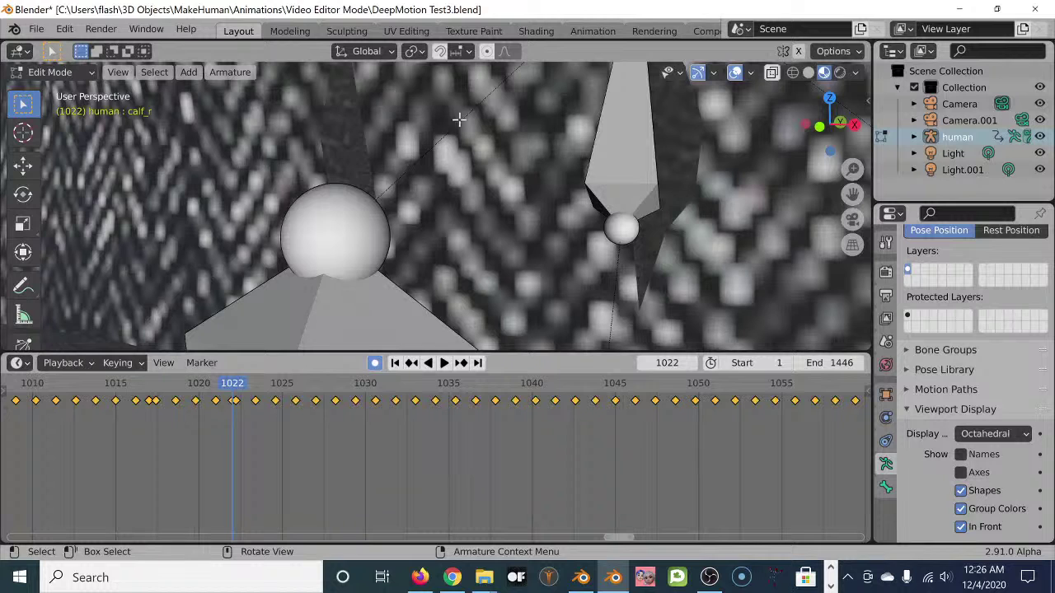
scroll(499, 88, down, 5)
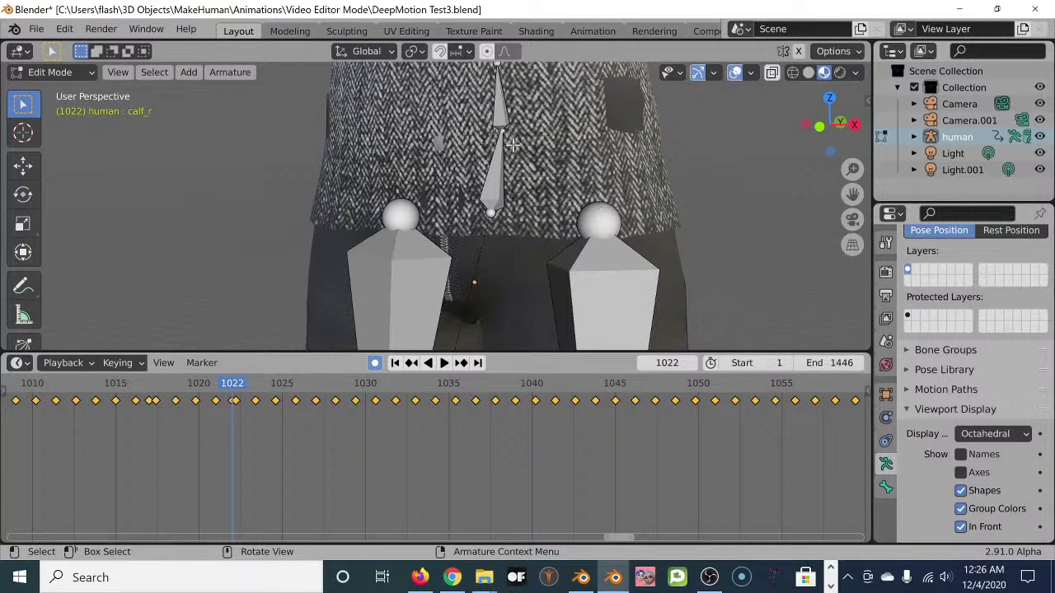
scroll(503, 221, down, 5)
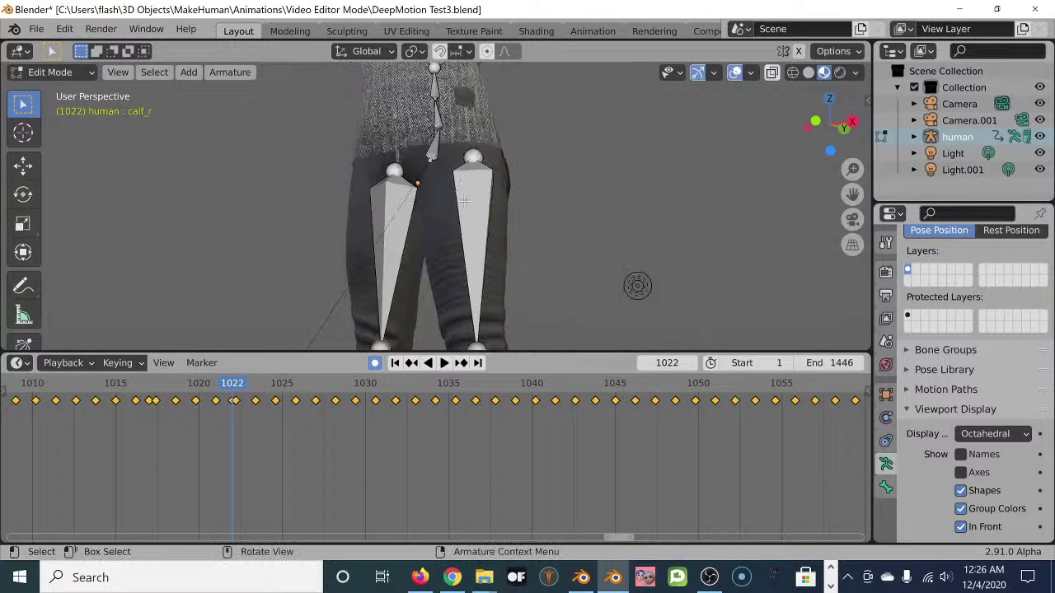
scroll(440, 256, down, 6)
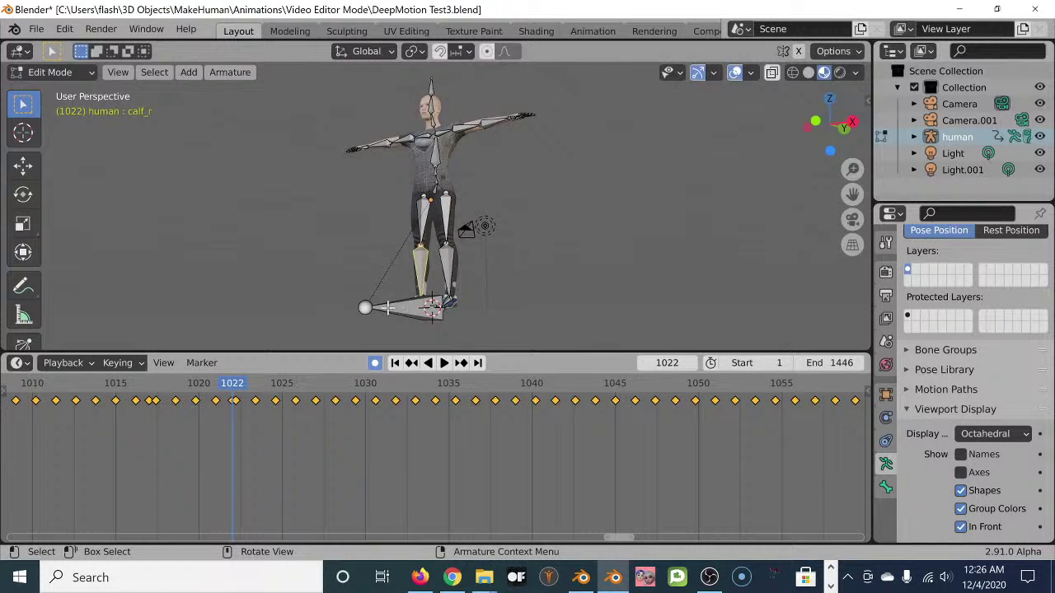
scroll(414, 287, up, 4)
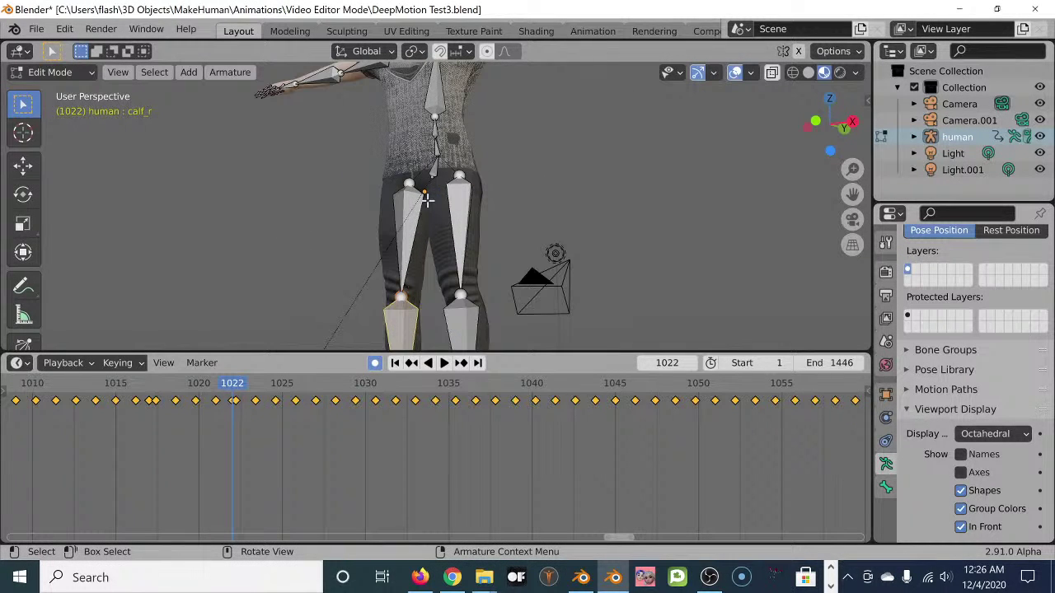
scroll(357, 299, down, 5)
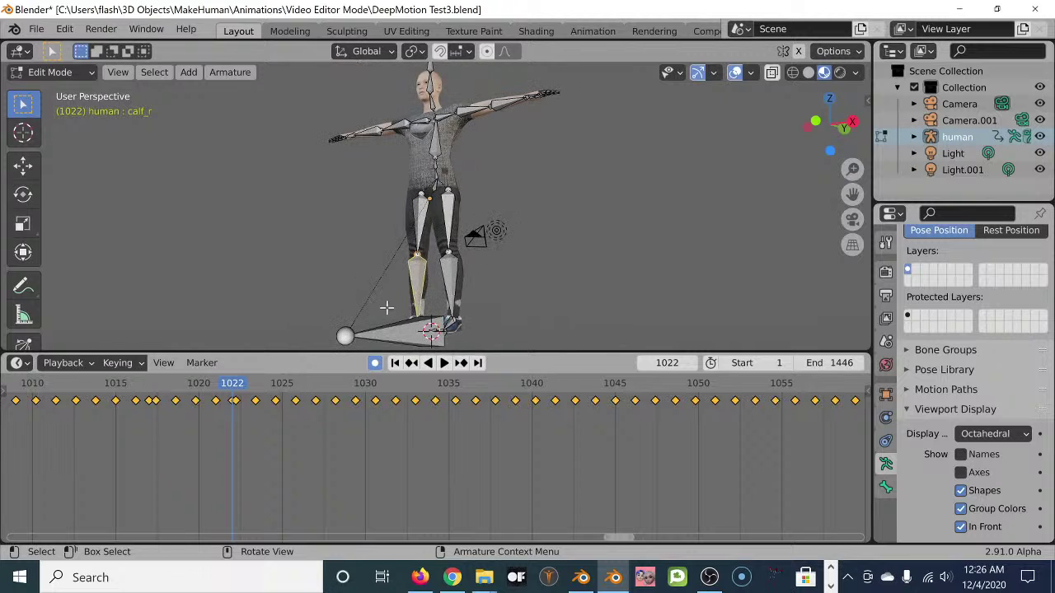
- Select the Root bone at the character's feet in Edit Mode and return the armature to Pose Mode
click(408, 329)
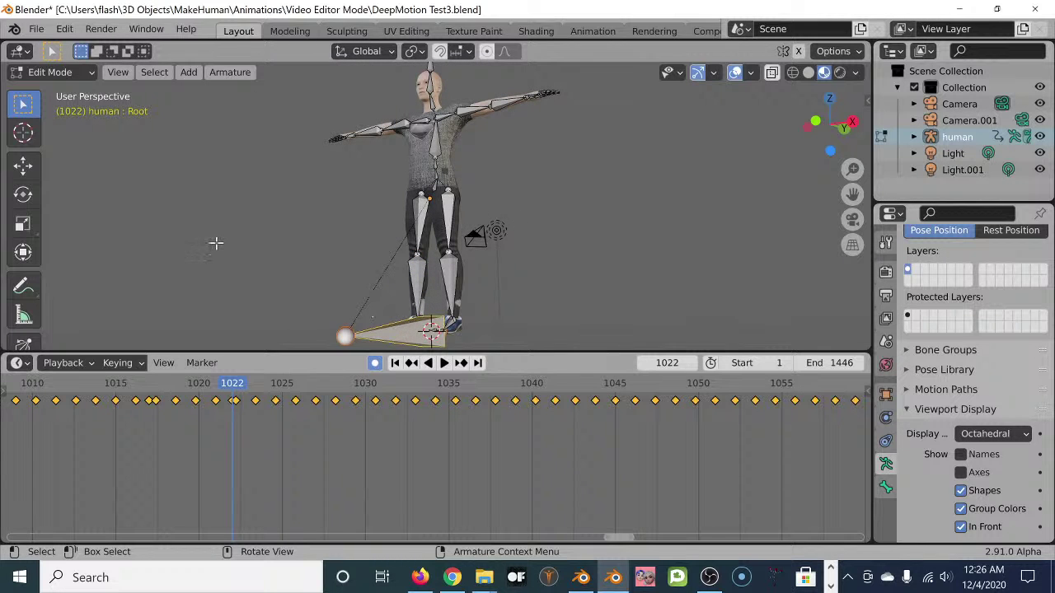
click(72, 71)
click(83, 127)
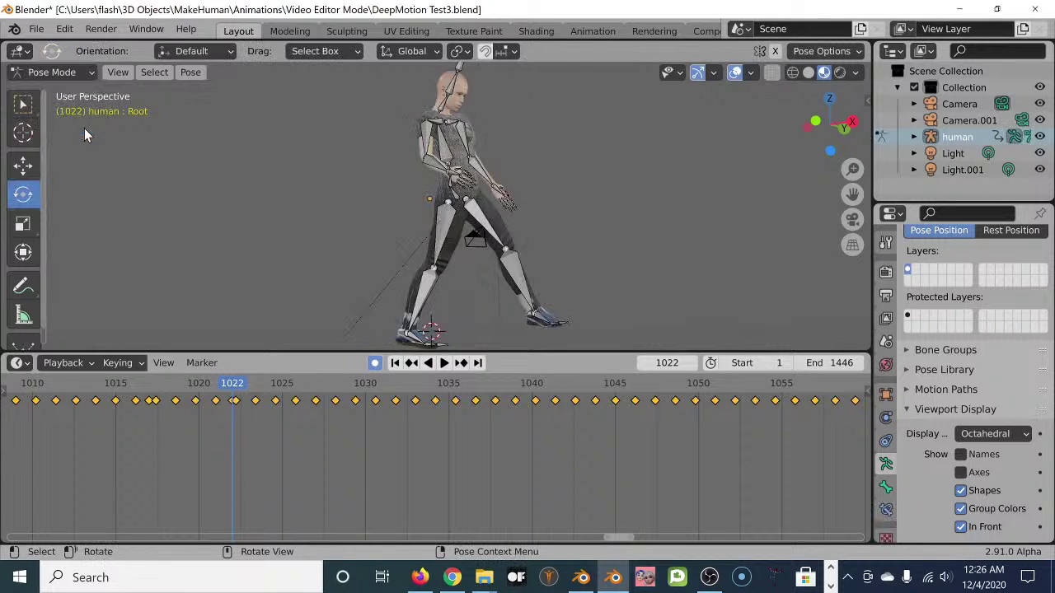
- Reveal the hidden Root bone in Pose Mode and try rotating it about the global Z axis
scroll(450, 269, down, 2)
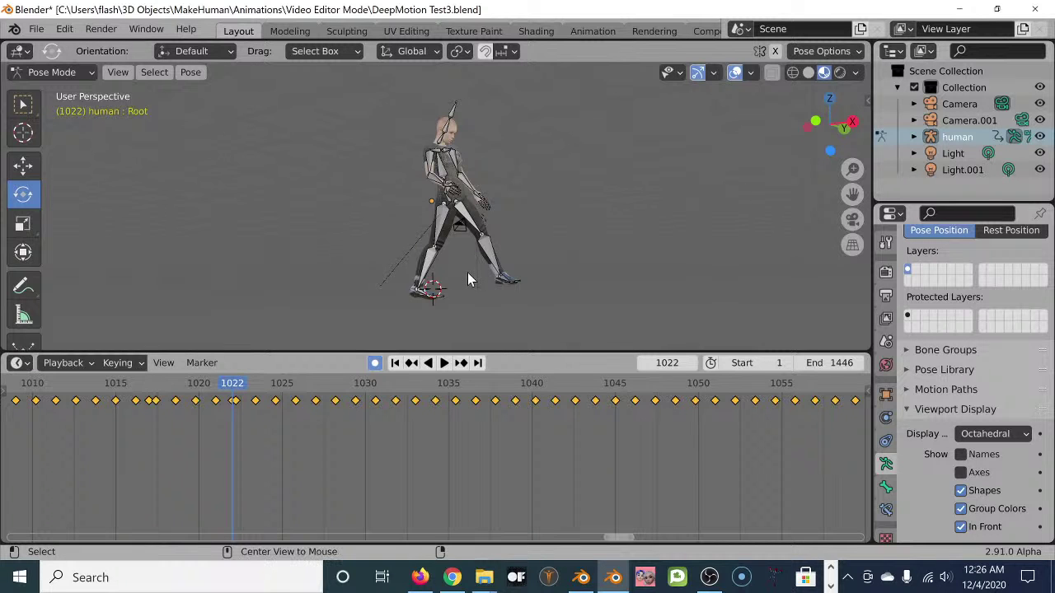
key(alt+h)
middle_drag(429, 290, 405, 306)
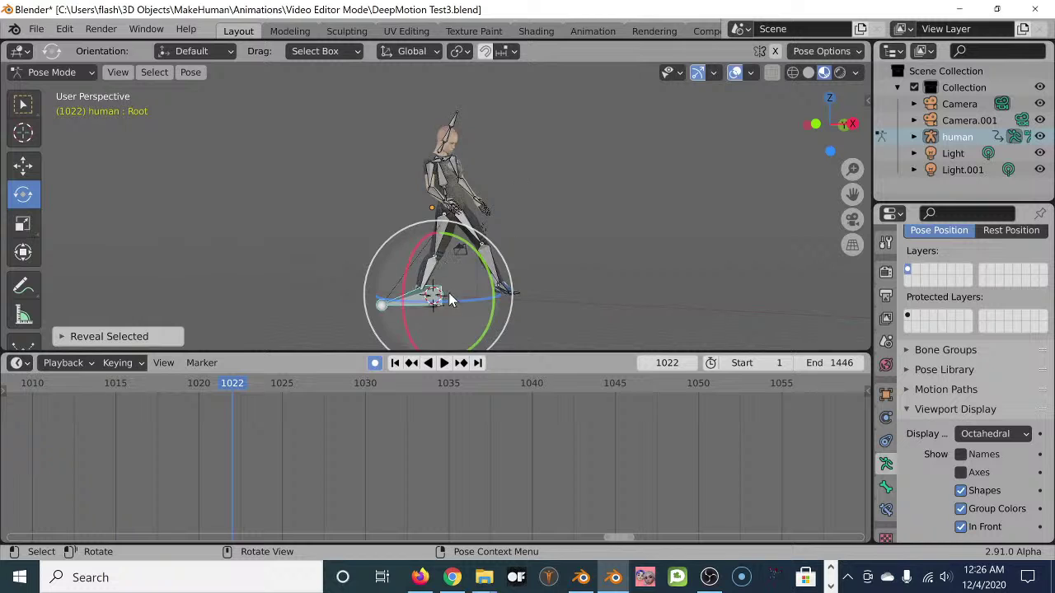
drag(461, 301, 482, 306)
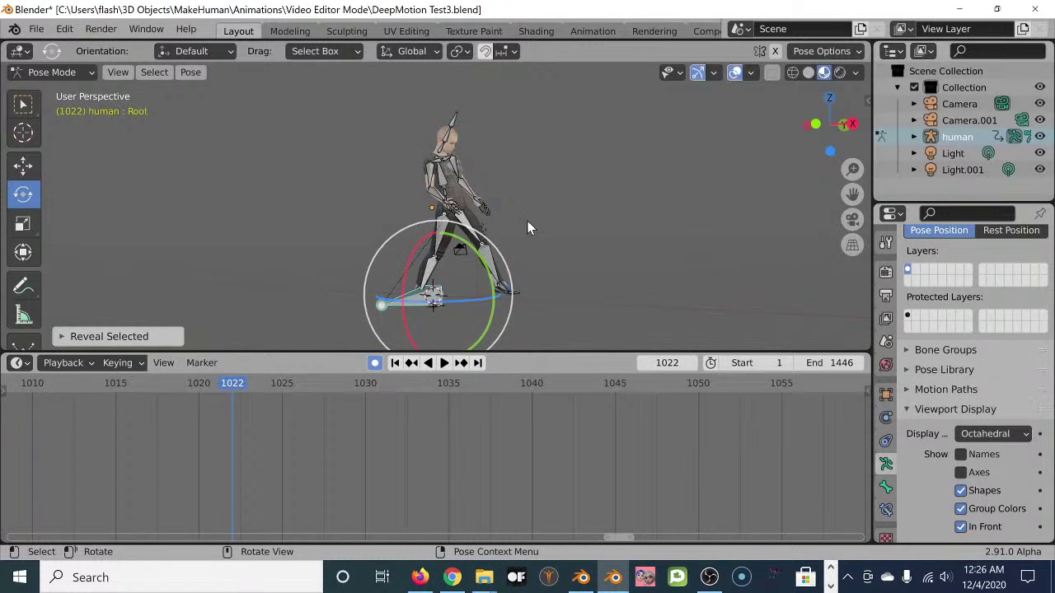
- Rotate the spine_01 bone about the global X axis at frame 1022 to bring the torso more upright
scroll(360, 206, up, 5)
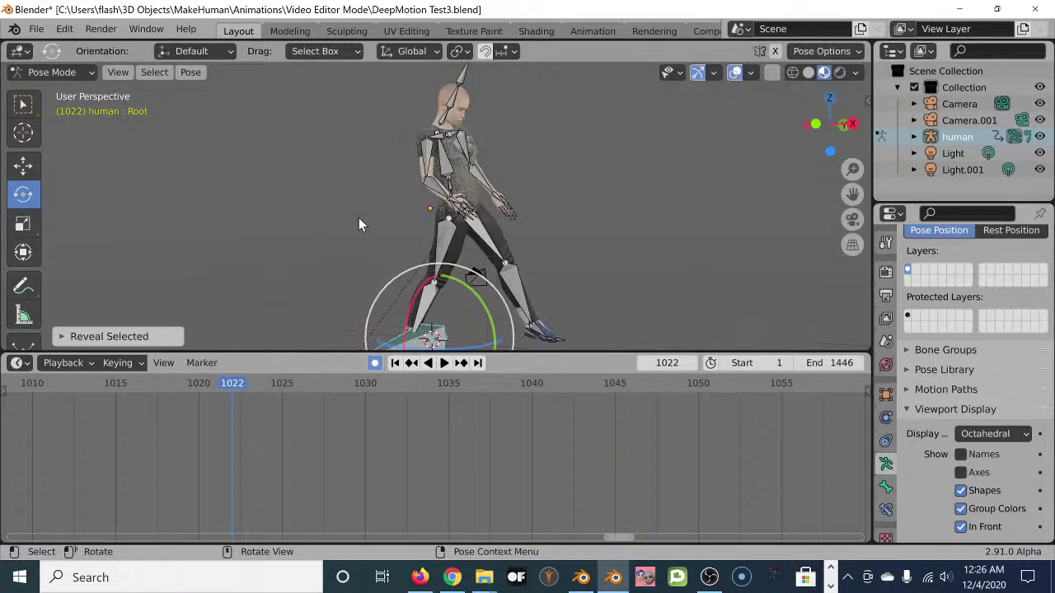
scroll(358, 207, up, 2)
middle_drag(365, 173, 280, 189)
scroll(361, 172, down, 2)
scroll(360, 172, down, 3)
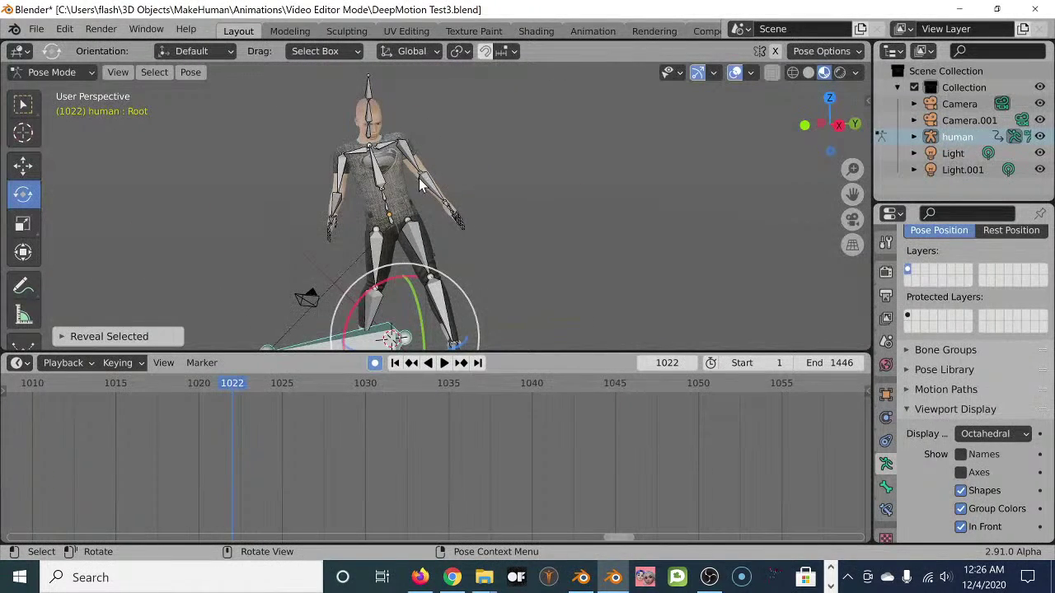
middle_drag(391, 225, 362, 223)
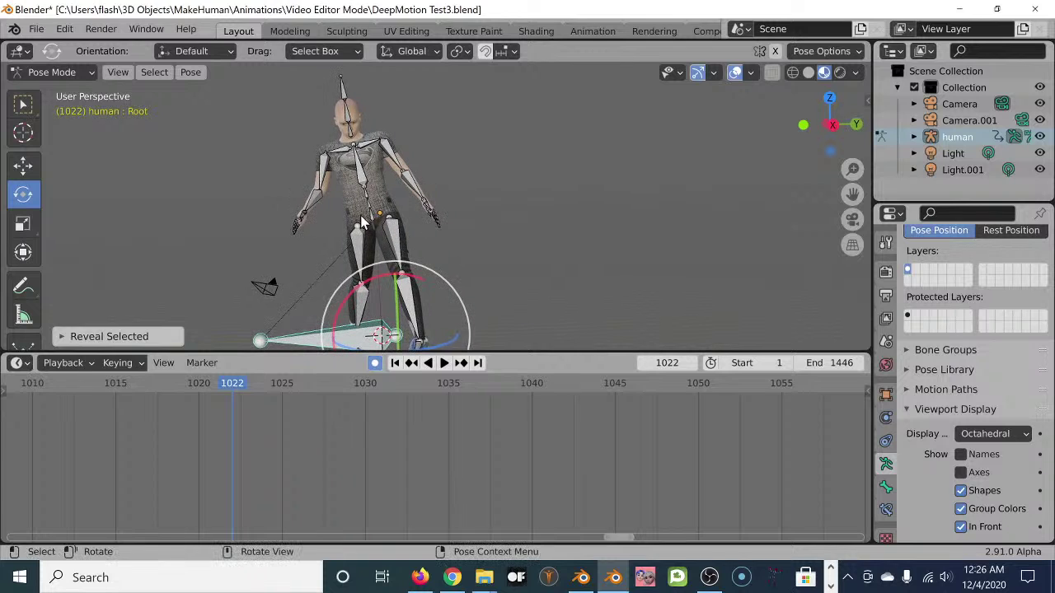
click(372, 211)
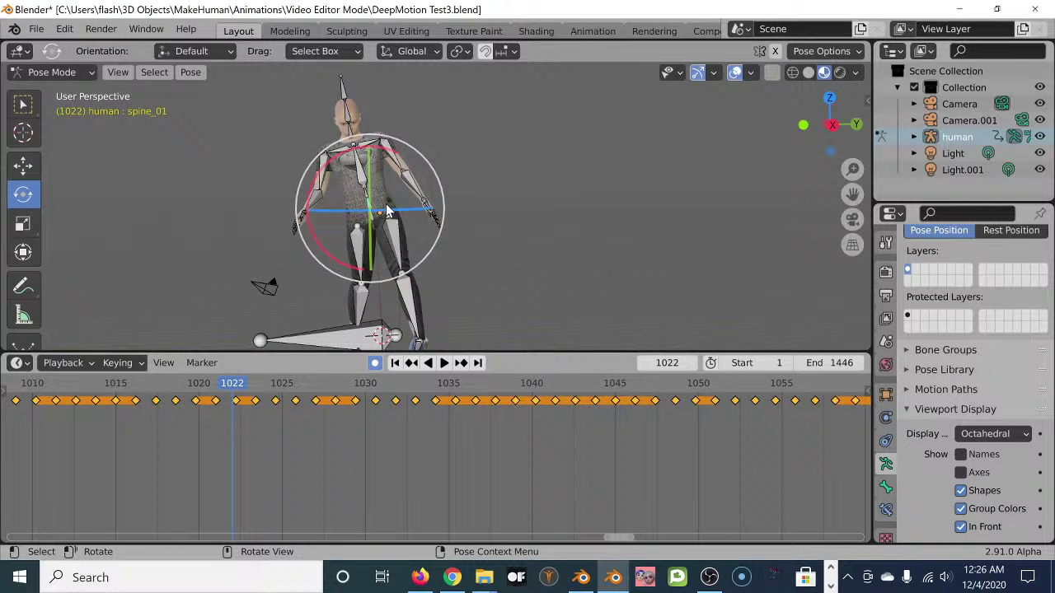
drag(332, 156, 341, 157)
- Deselect the spine bone and examine the torso, pelvis and hips at frame 1022 up close and from farther away
middle_drag(539, 237, 498, 223)
scroll(478, 239, up, 5)
click(476, 220)
scroll(494, 221, up, 5)
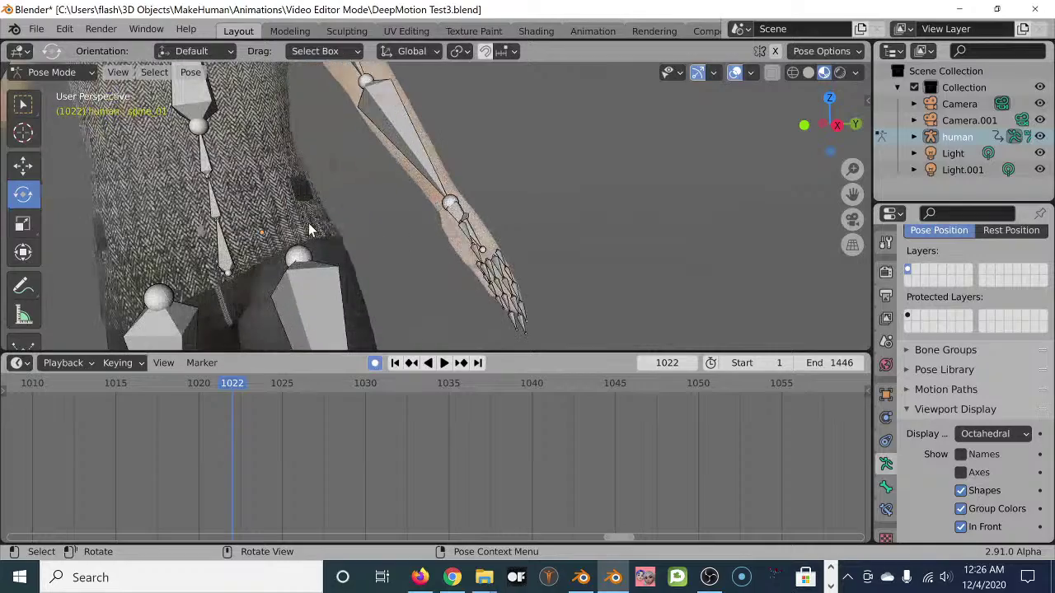
middle_drag(214, 210, 244, 188)
scroll(258, 200, down, 8)
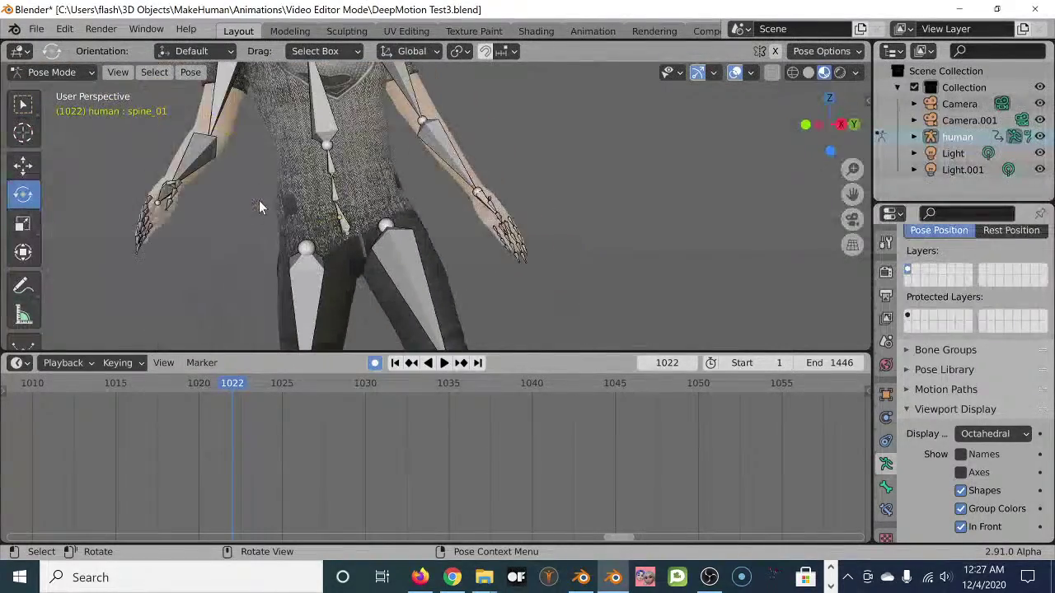
mouse_move(413, 232)
middle_down()
mouse_move(449, 240)
mouse_move(420, 240)
middle_up()
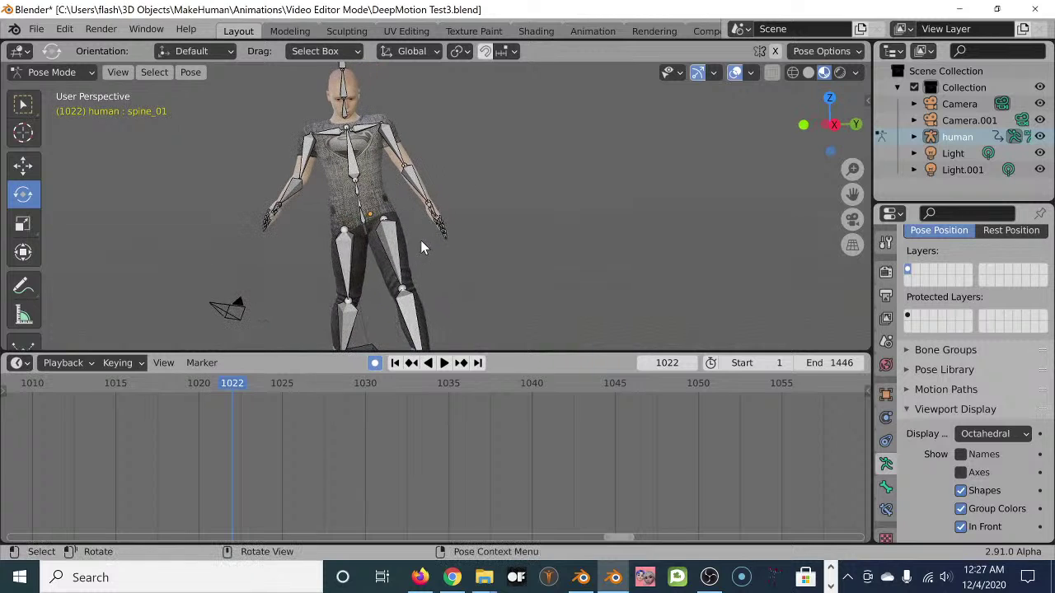
- Rotate the pelvis bone at frame 1022 to bring the tilted torso and hips upright
click(363, 218)
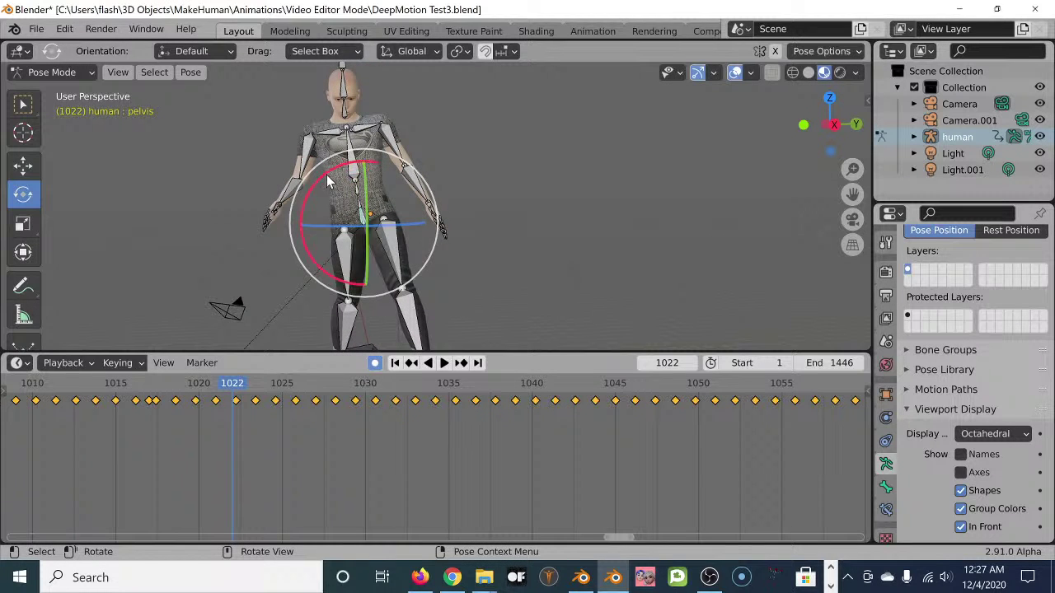
drag(326, 170, 348, 175)
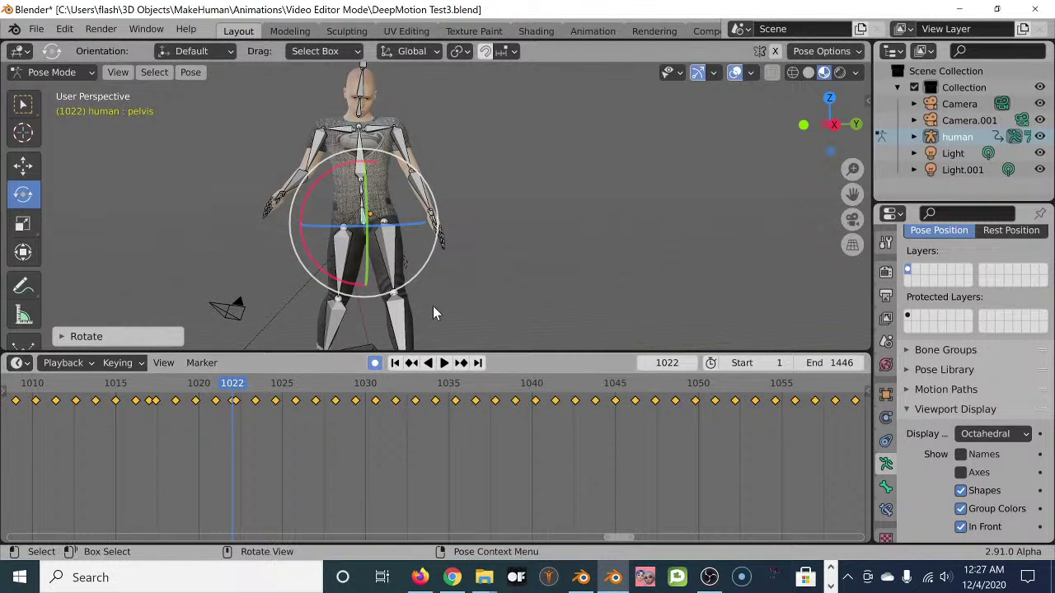
scroll(433, 290, down, 4)
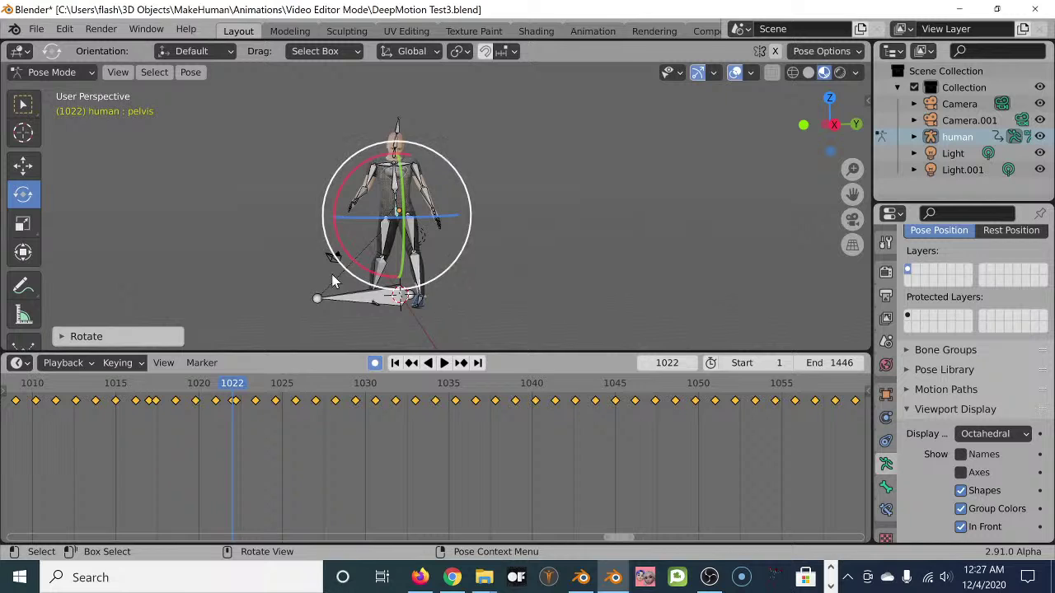
scroll(248, 246, up, 4)
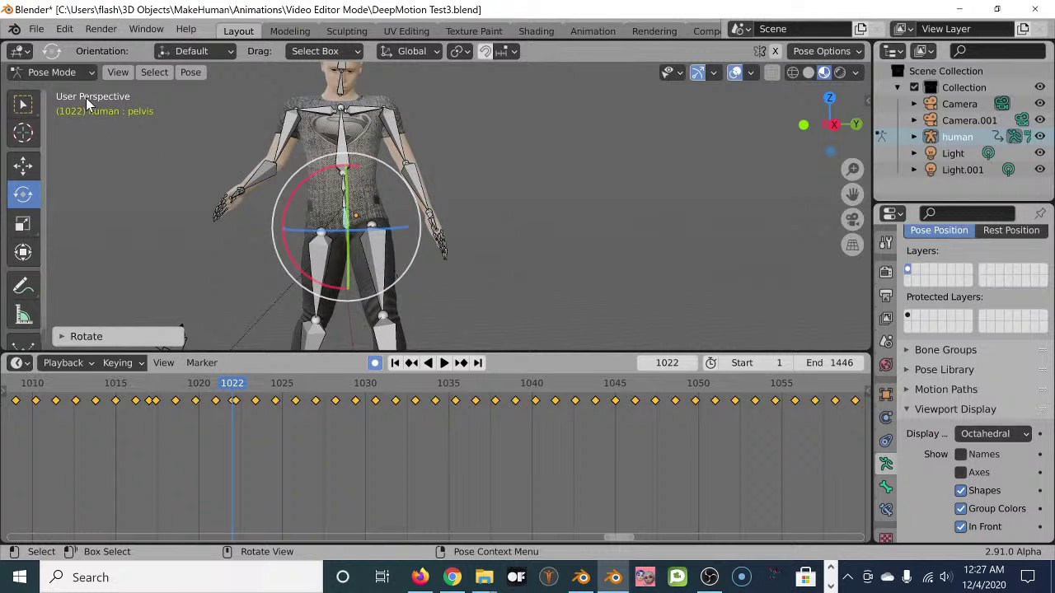
click(73, 74)
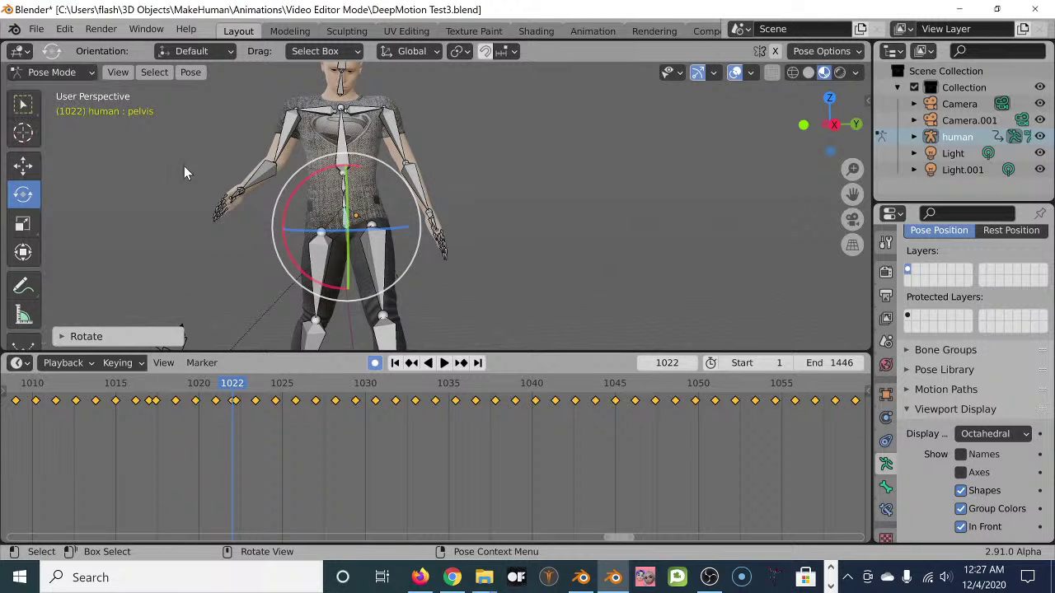
- Undo the pelvis rotation and the earlier bone edits at frame 1022, step by step
click(65, 30)
click(76, 48)
click(65, 29)
click(76, 48)
click(65, 30)
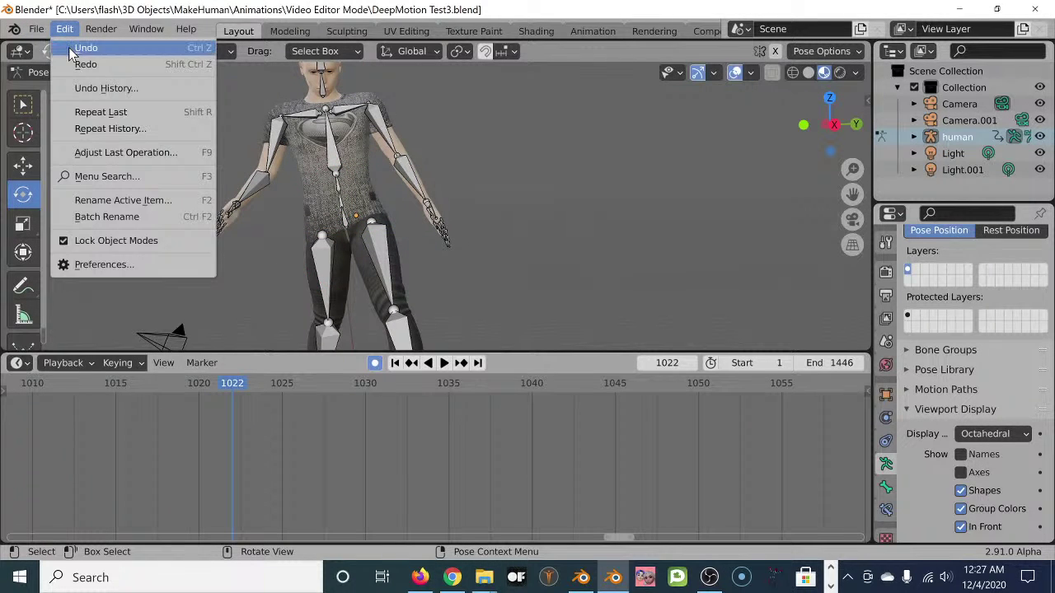
click(74, 48)
click(64, 30)
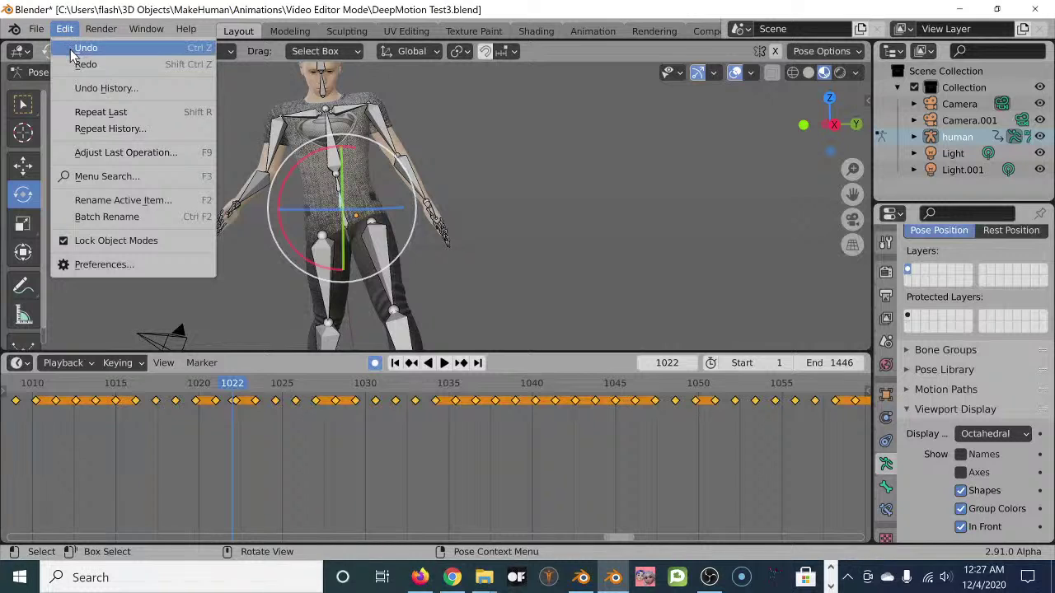
click(75, 48)
key(ctrl+z)
- Play the animation from frame 1 and pause it at frame 351
middle_drag(600, 254, 579, 283)
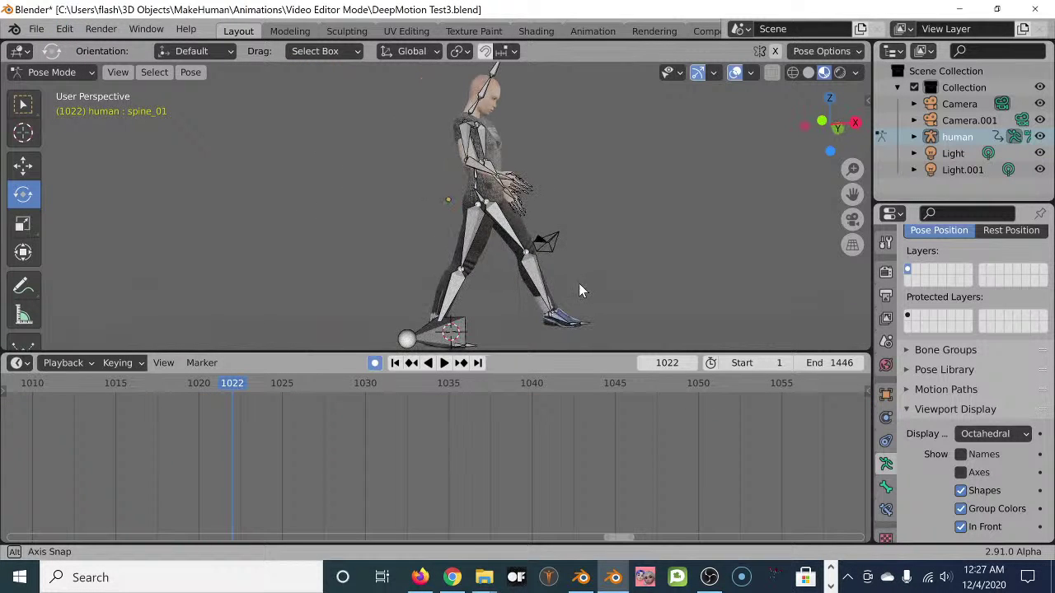
click(395, 363)
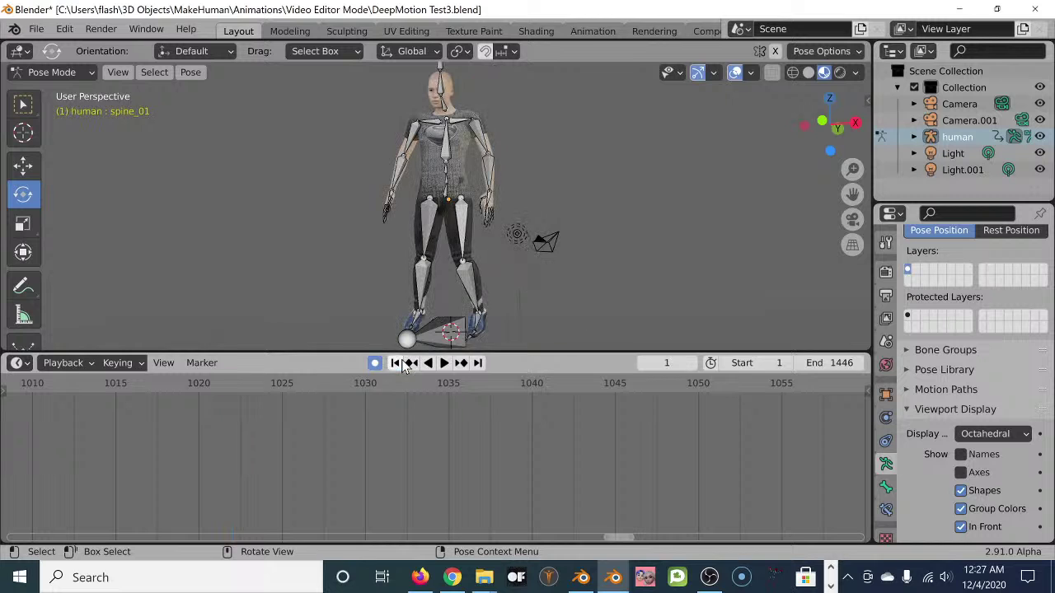
click(443, 363)
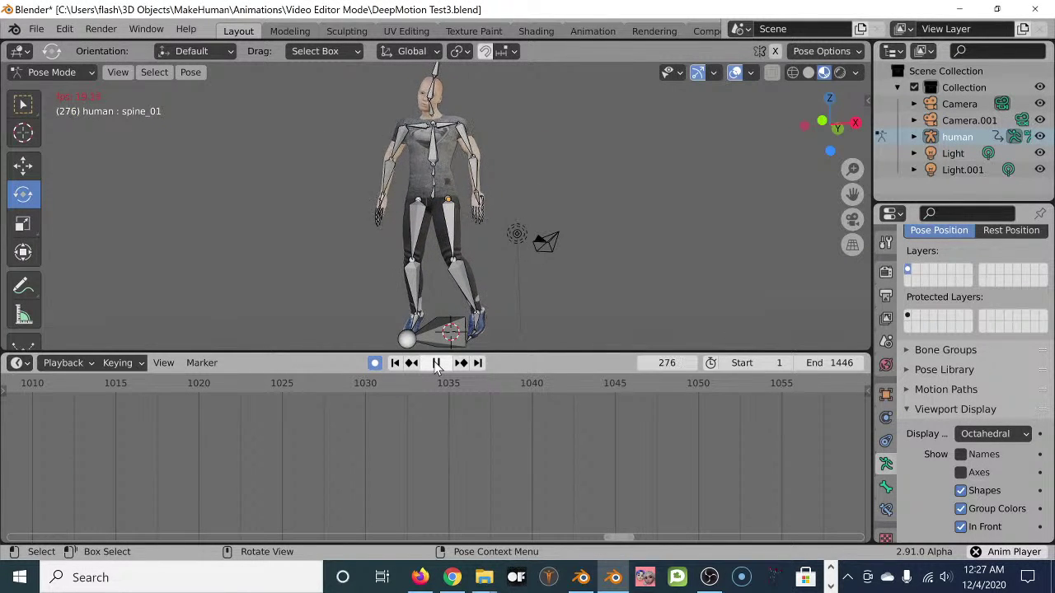
scroll(378, 257, up, 3)
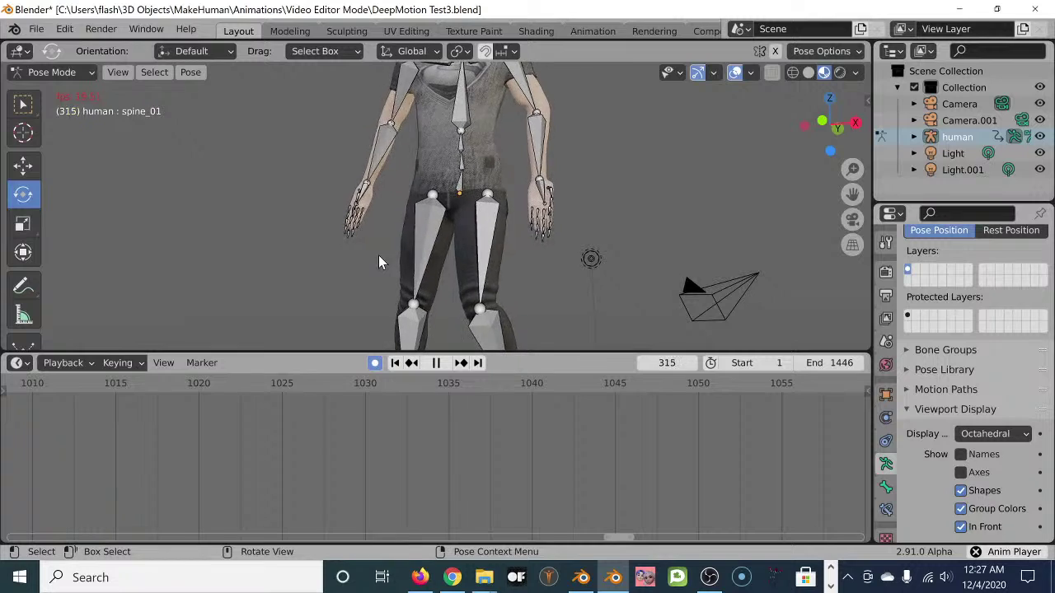
click(437, 363)
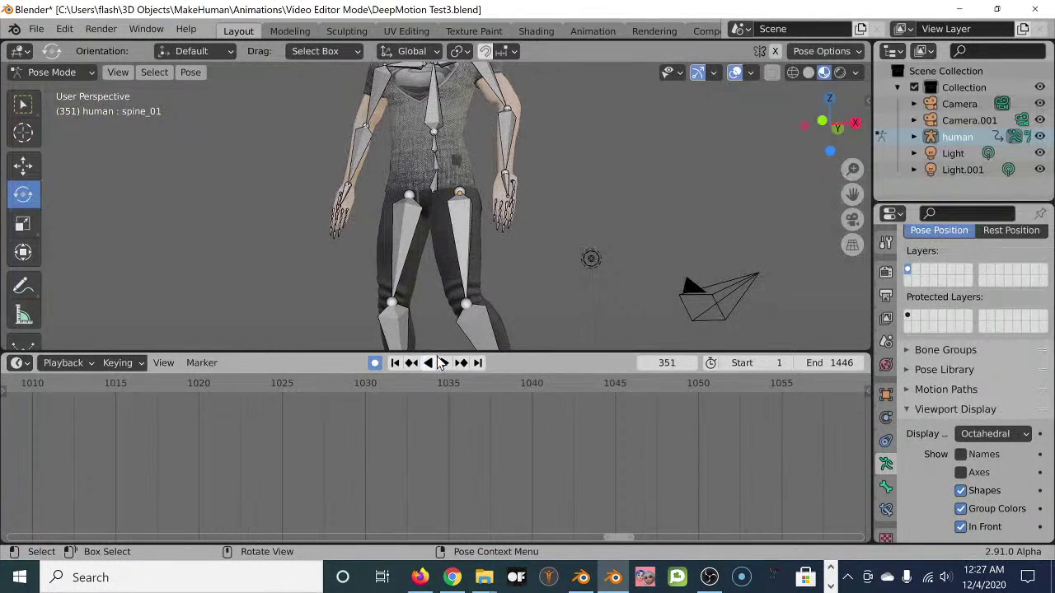
- At frame 351, rotate the left forearm bone in several turns, ending with about 130° around the global Z axis
middle_drag(509, 180, 292, 213)
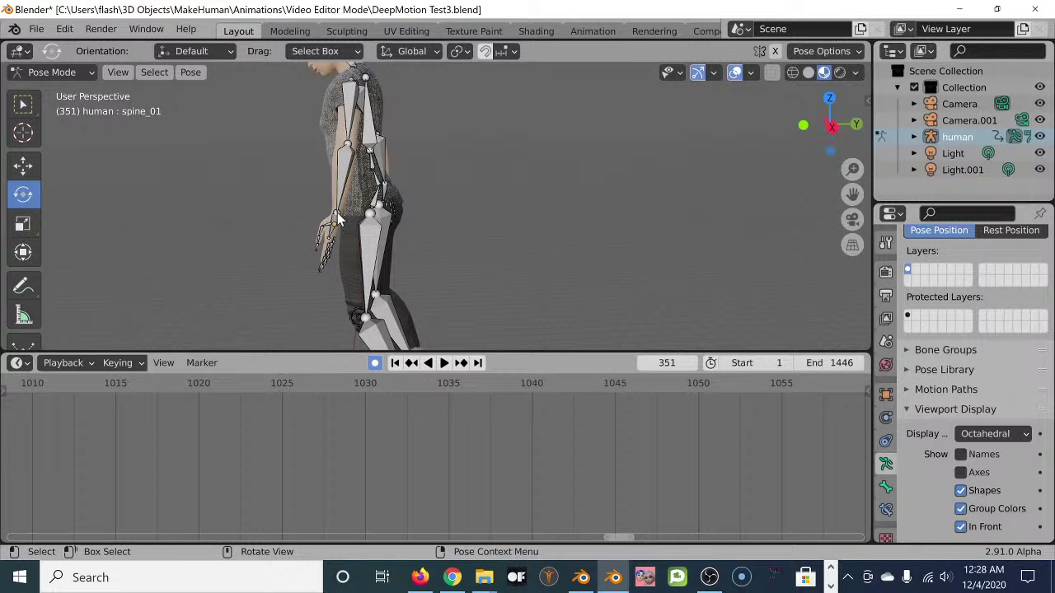
middle_drag(337, 181, 521, 177)
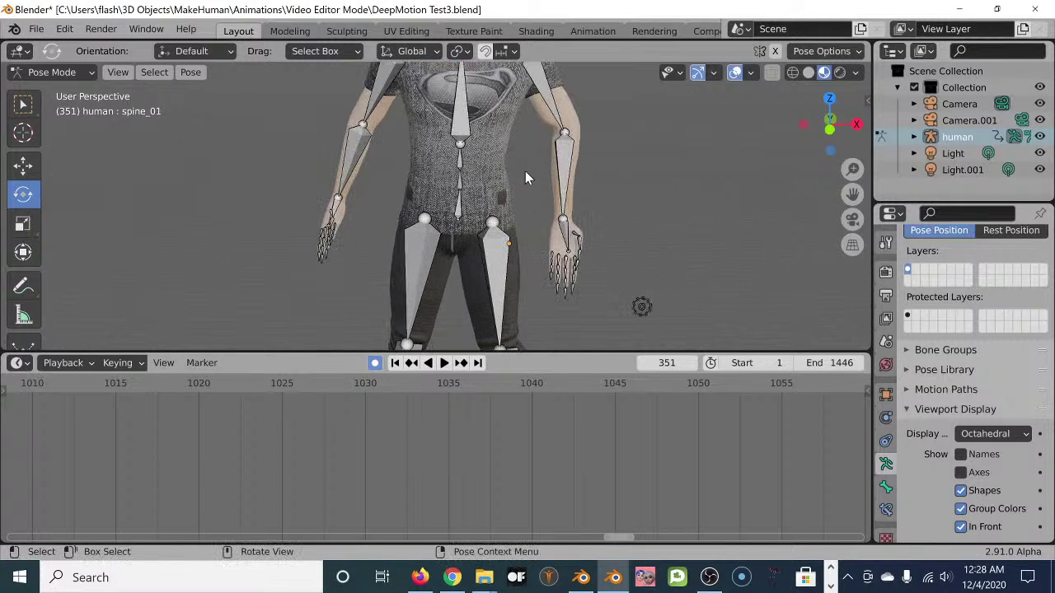
click(567, 151)
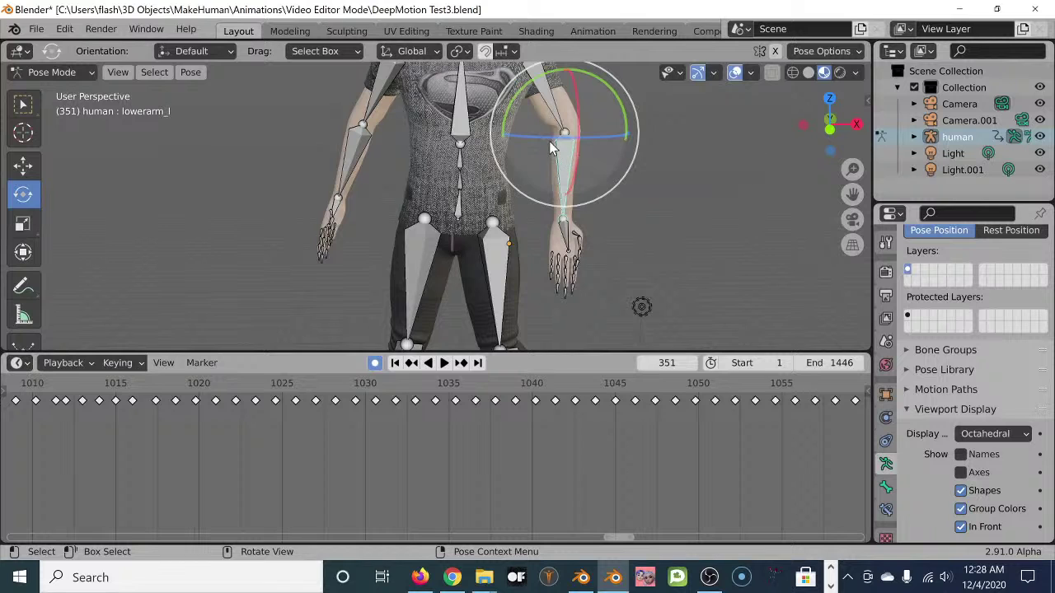
drag(552, 137, 487, 344)
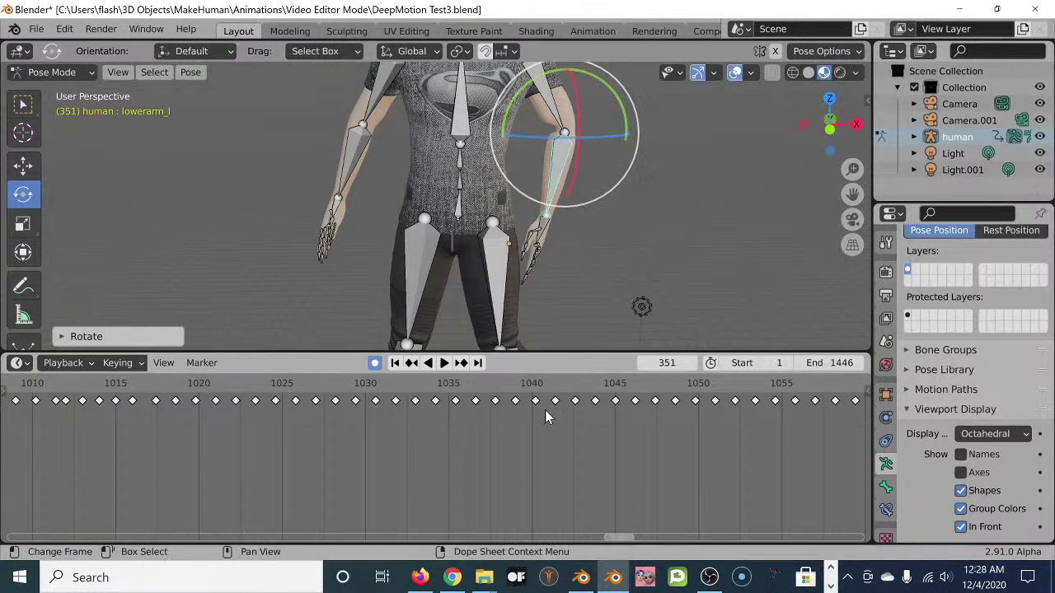
drag(522, 81, 524, 108)
middle_drag(620, 189, 544, 219)
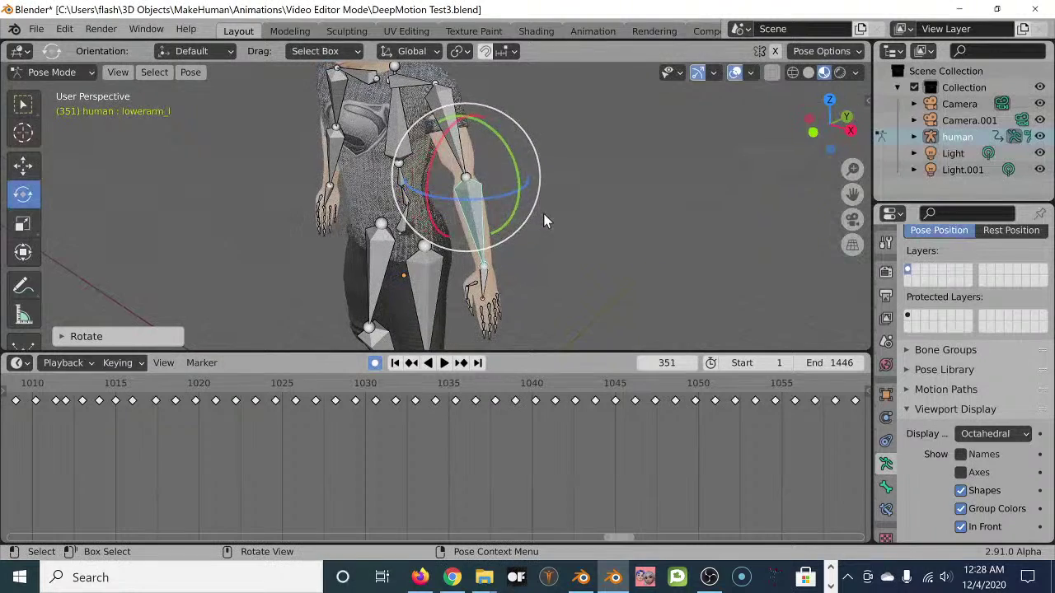
drag(506, 206, 604, 169)
drag(734, 198, 453, 126)
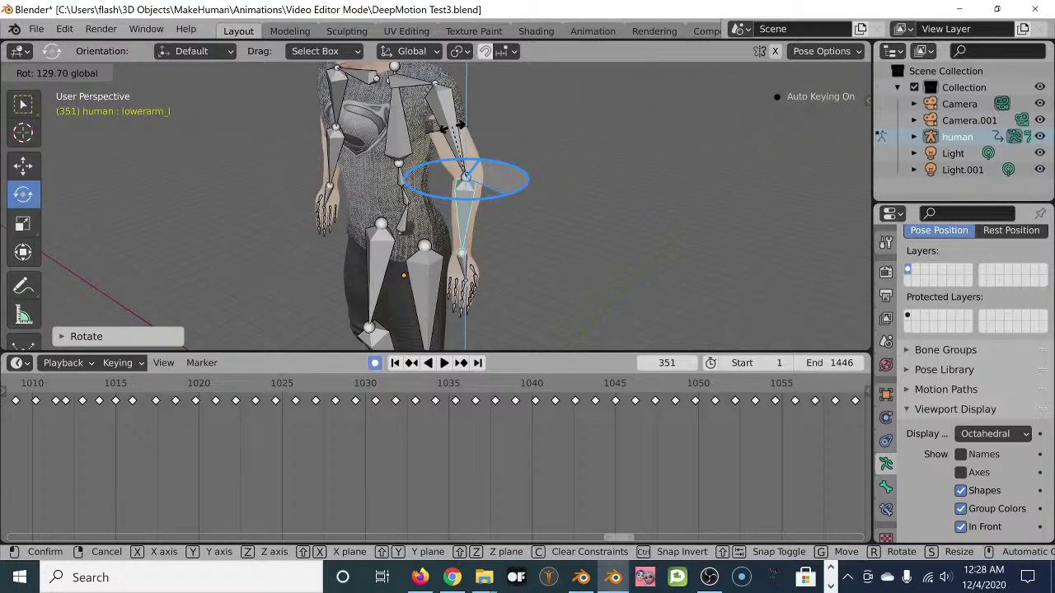
click(453, 126)
- Refine the left forearm bone's rotation at frame 351 until the palm faces the body
scroll(483, 222, up, 3)
middle_drag(483, 234, 514, 218)
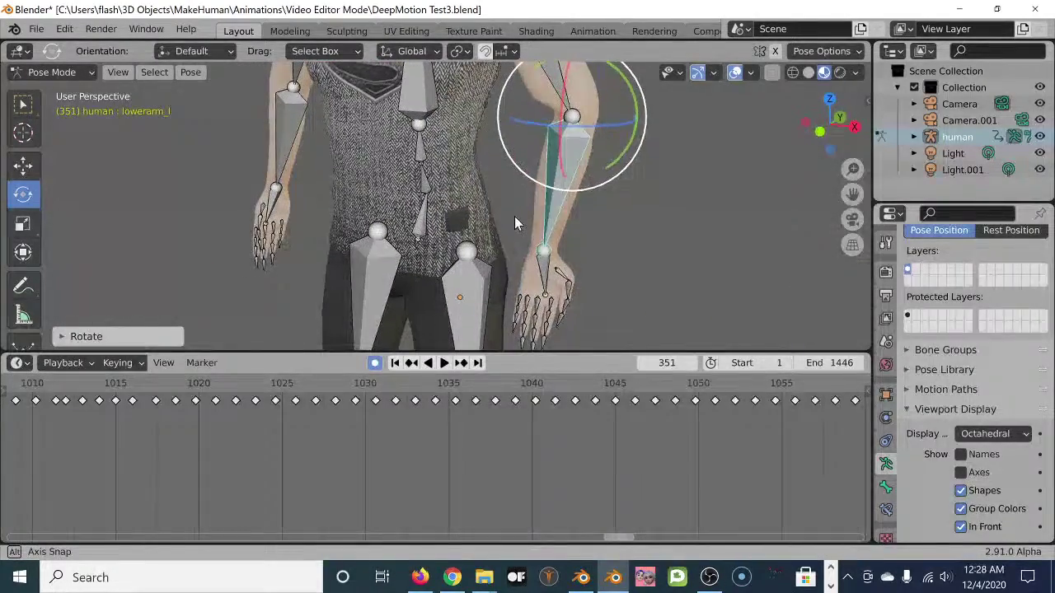
scroll(518, 219, up, 2)
scroll(604, 244, down, 3)
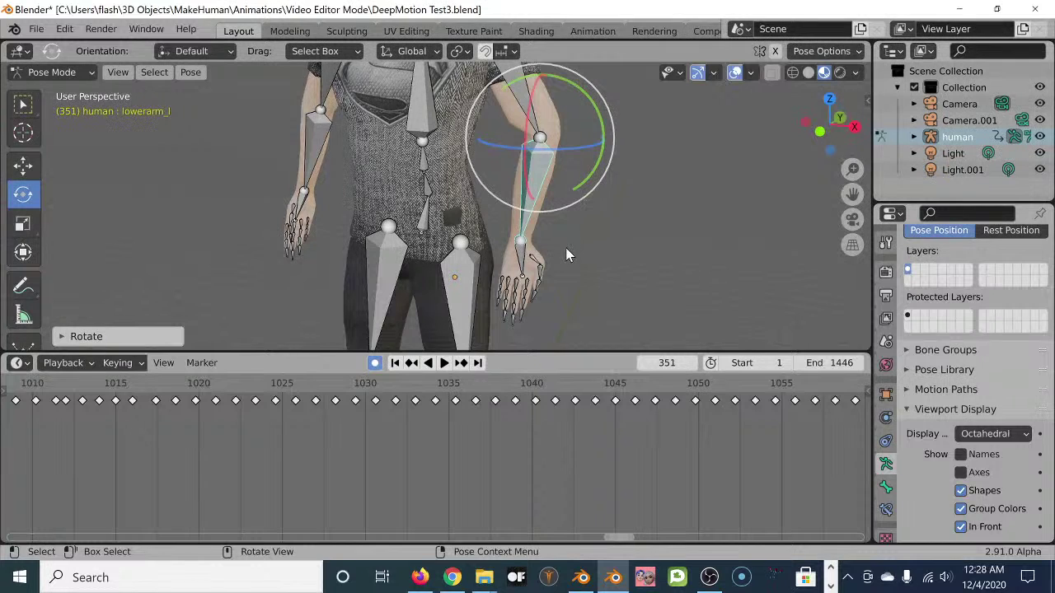
drag(551, 147, 521, 148)
mouse_move(518, 202)
middle_down()
mouse_move(627, 192)
mouse_move(594, 209)
mouse_move(546, 212)
mouse_move(528, 197)
middle_up()
drag(551, 123, 551, 107)
middle_drag(550, 107, 552, 195)
scroll(511, 190, up, 3)
scroll(548, 193, down, 5)
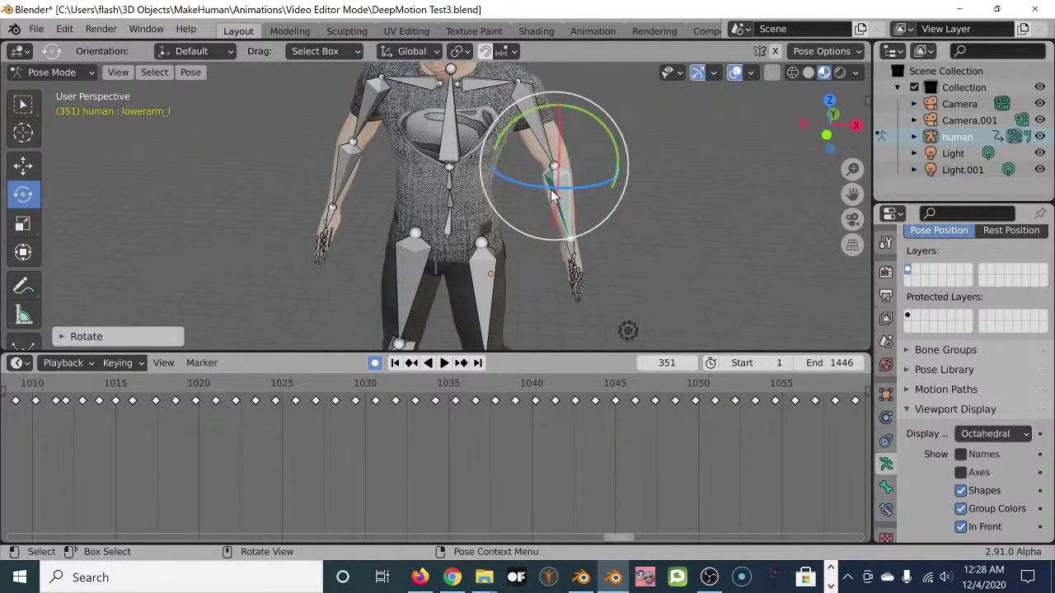
- Rotate the left upper arm bone slightly around the global Z axis at frame 351, and deselect it
click(521, 80)
scroll(515, 148, down, 2)
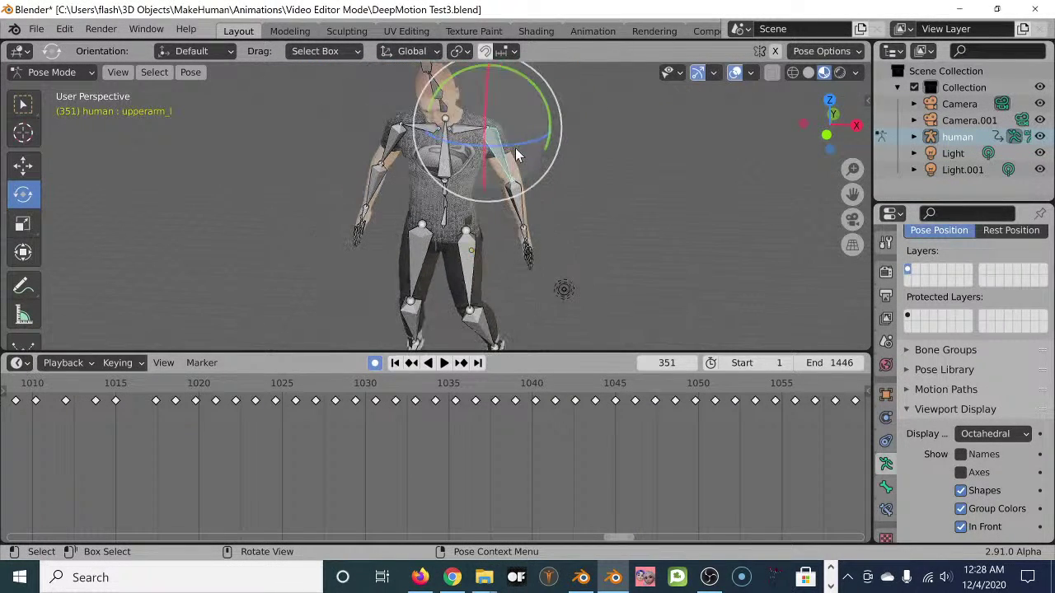
drag(507, 147, 511, 146)
scroll(590, 181, up, 4)
click(575, 210)
middle_drag(574, 209, 589, 172)
scroll(435, 213, down, 3)
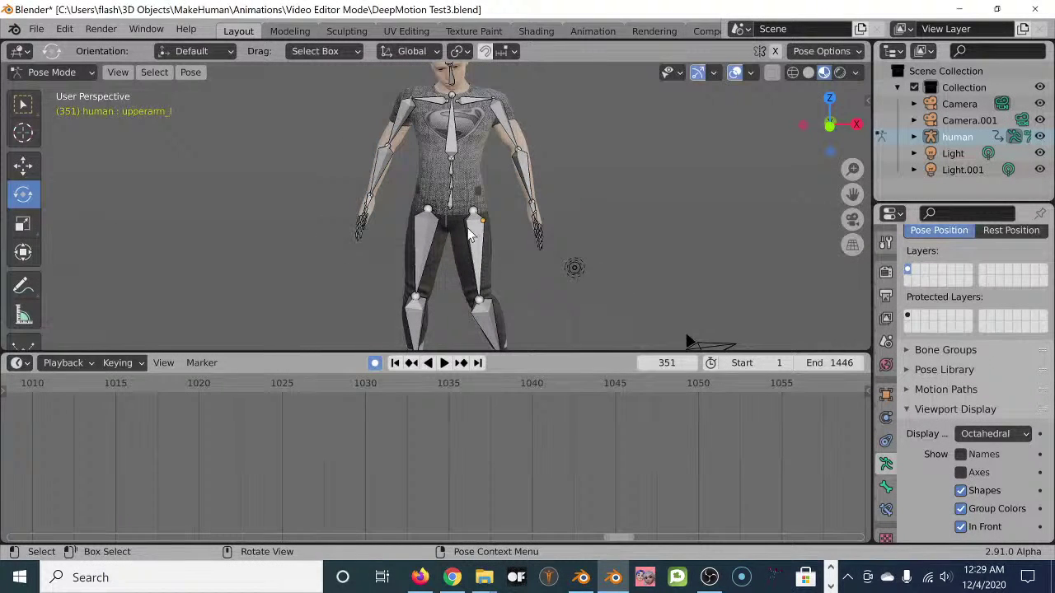
- Continue playback from frame 351 and pause at frame 512, where the left leg is raised
middle_drag(514, 223, 506, 235)
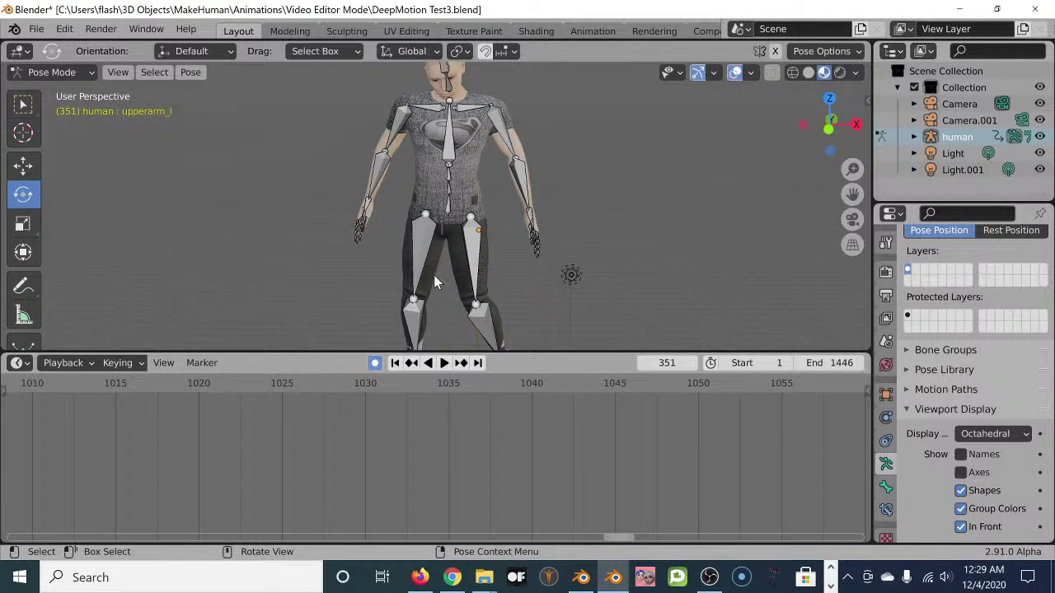
click(444, 363)
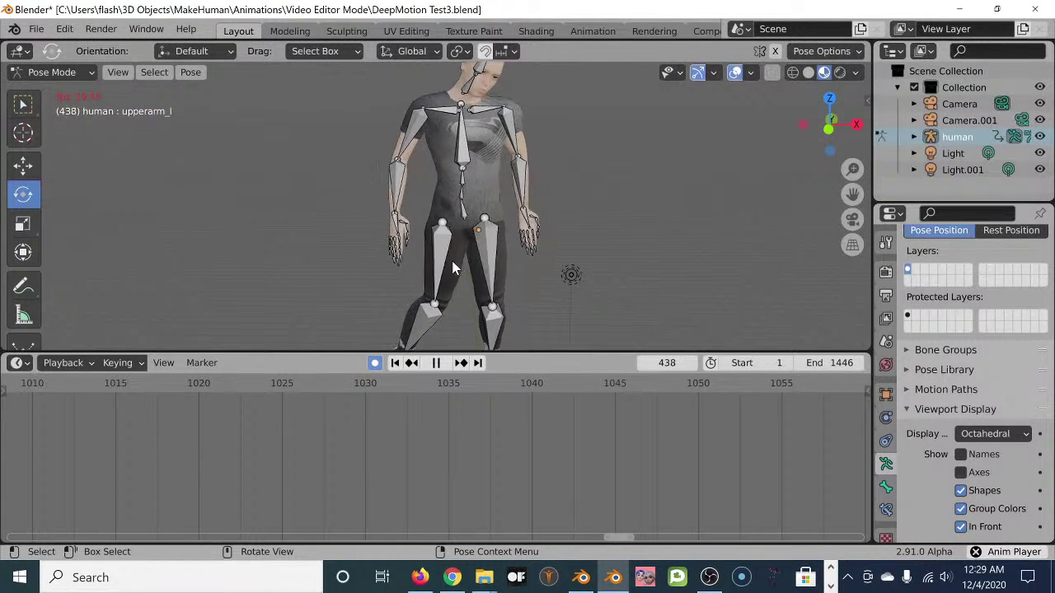
scroll(463, 294, down, 3)
middle_drag(458, 295, 404, 265)
click(437, 364)
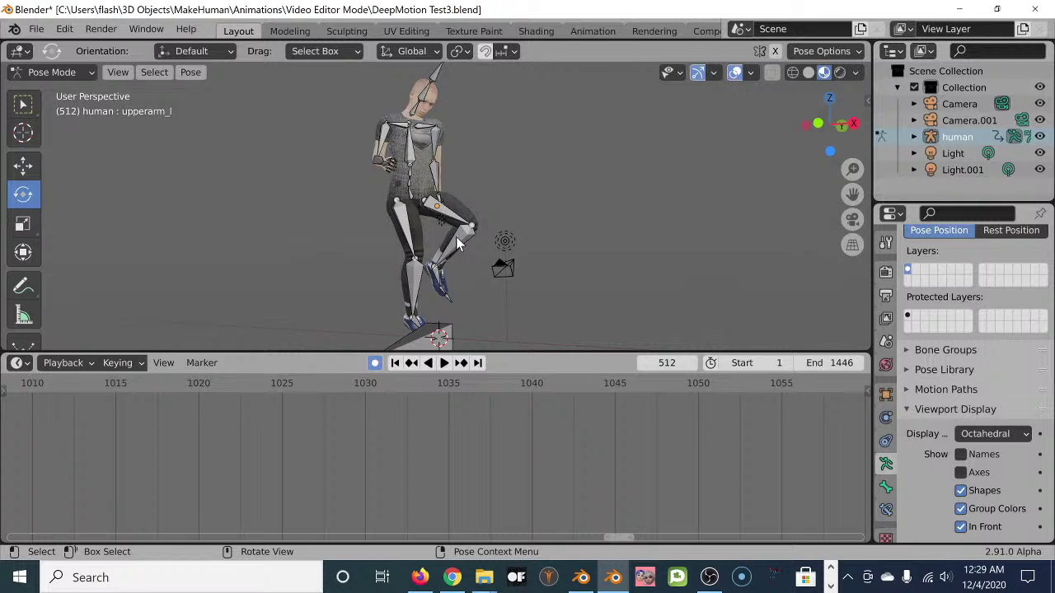
- Select the left calf bone and bring its keyframes around frame 512 into view in the timeline
click(458, 243)
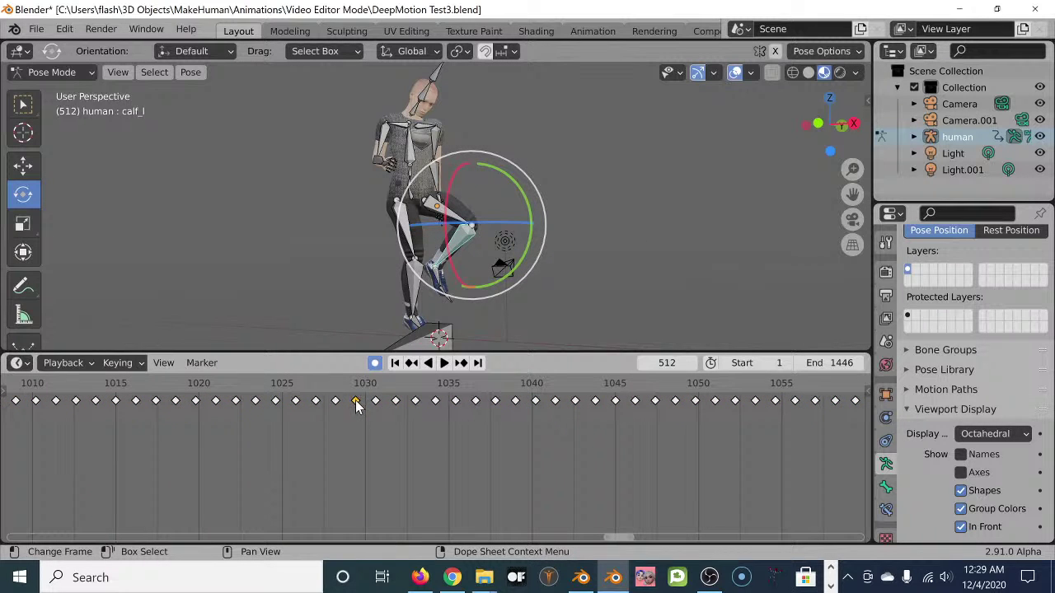
scroll(357, 410, down, 10)
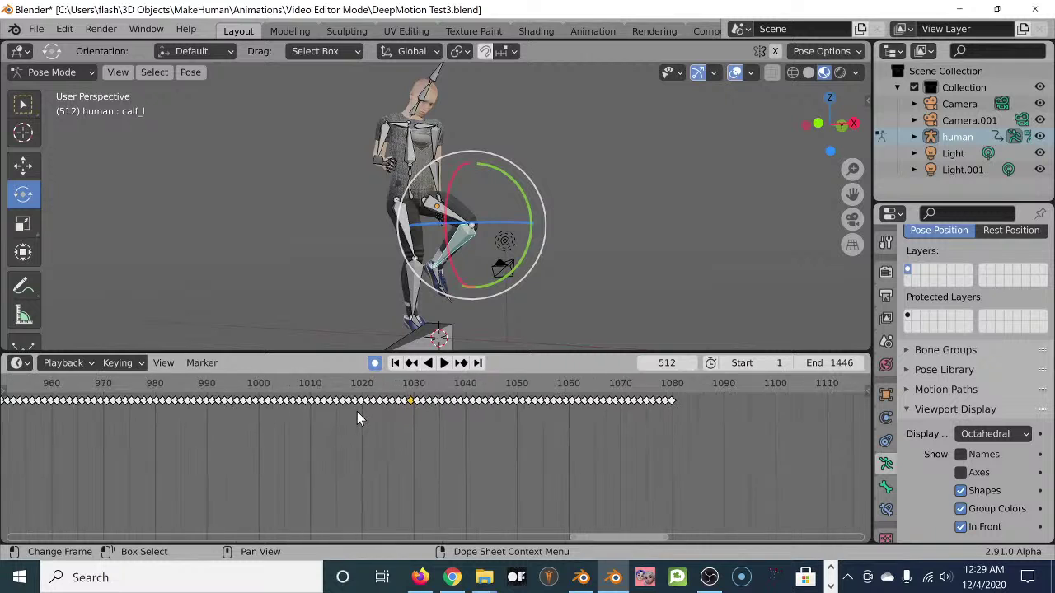
scroll(357, 412, down, 10)
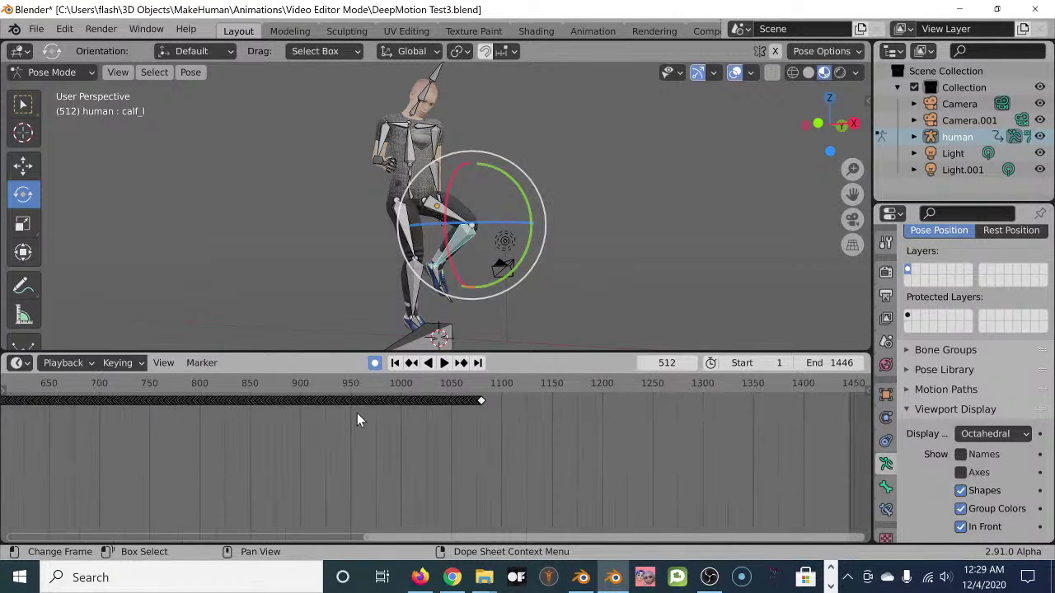
scroll(357, 413, down, 3)
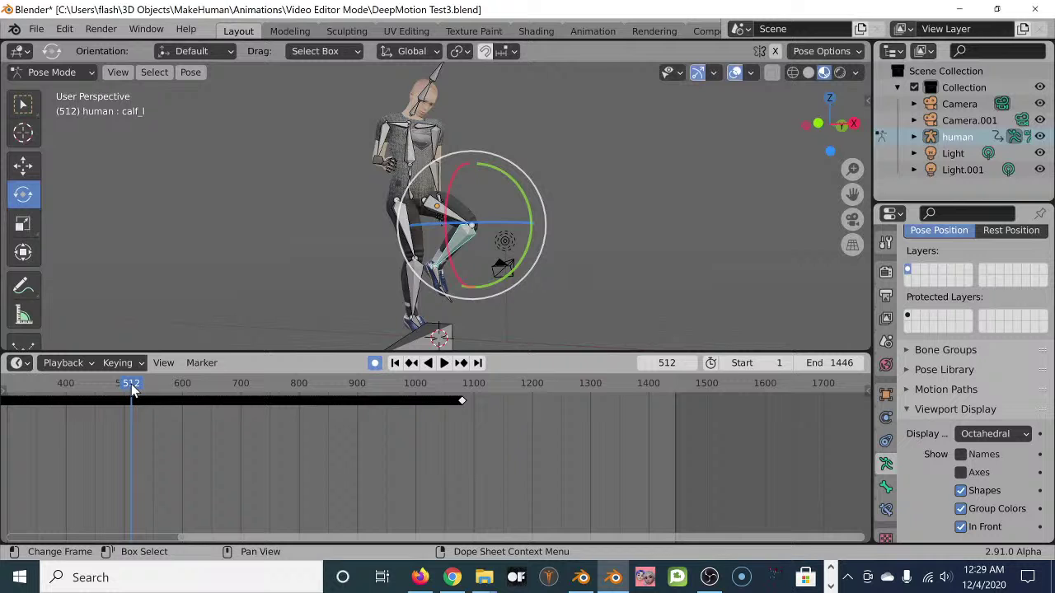
scroll(168, 412, up, 8)
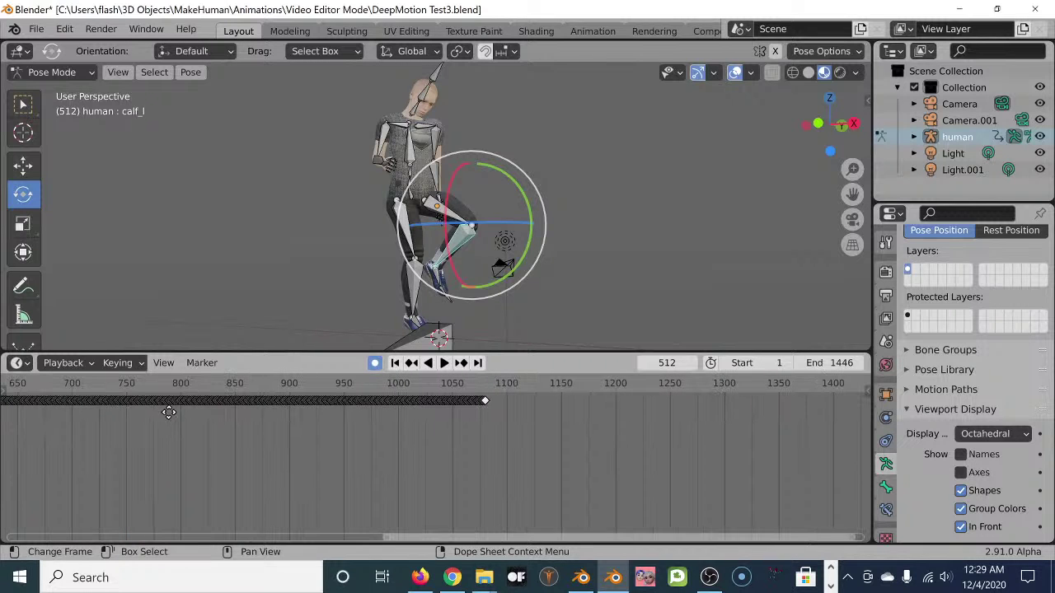
scroll(307, 467, up, 8)
ctrl+scroll(225, 454, up, 5)
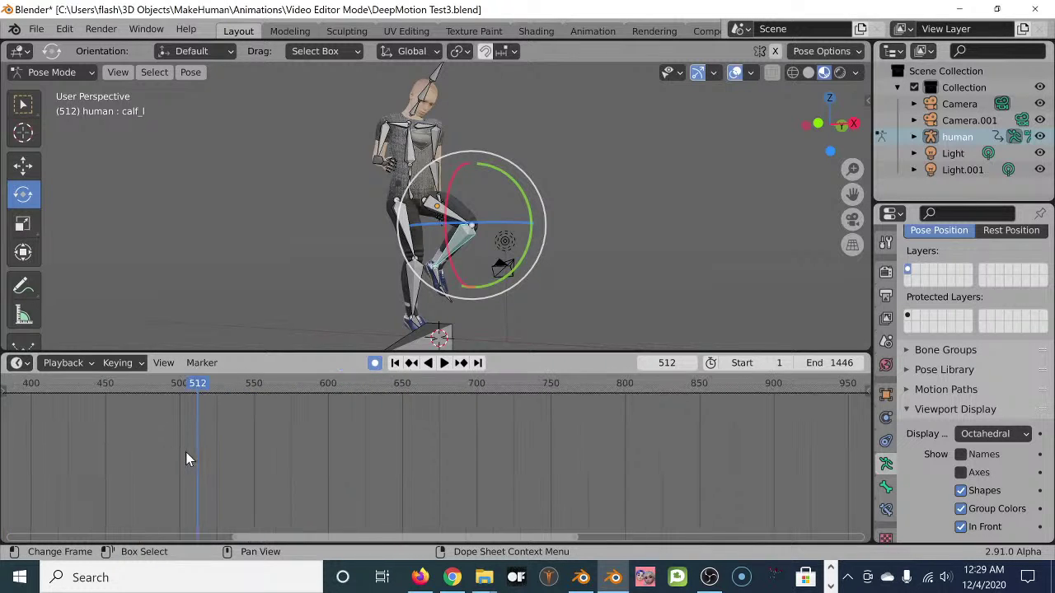
scroll(212, 439, up, 5)
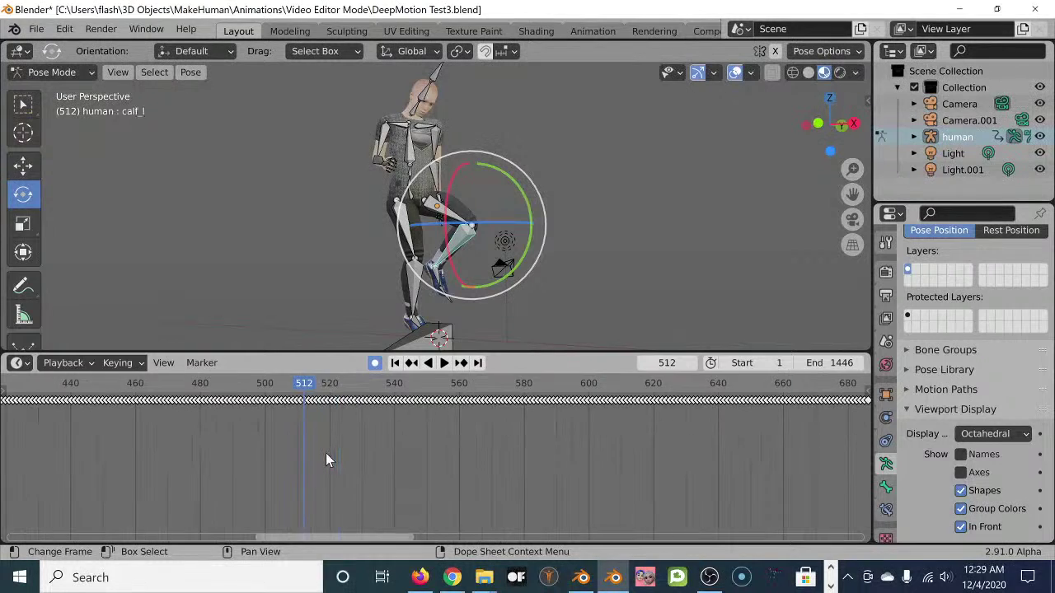
mouse_move(253, 454)
middle_down()
mouse_move(483, 464)
mouse_move(398, 467)
mouse_move(403, 426)
mouse_move(447, 481)
mouse_move(507, 462)
middle_up()
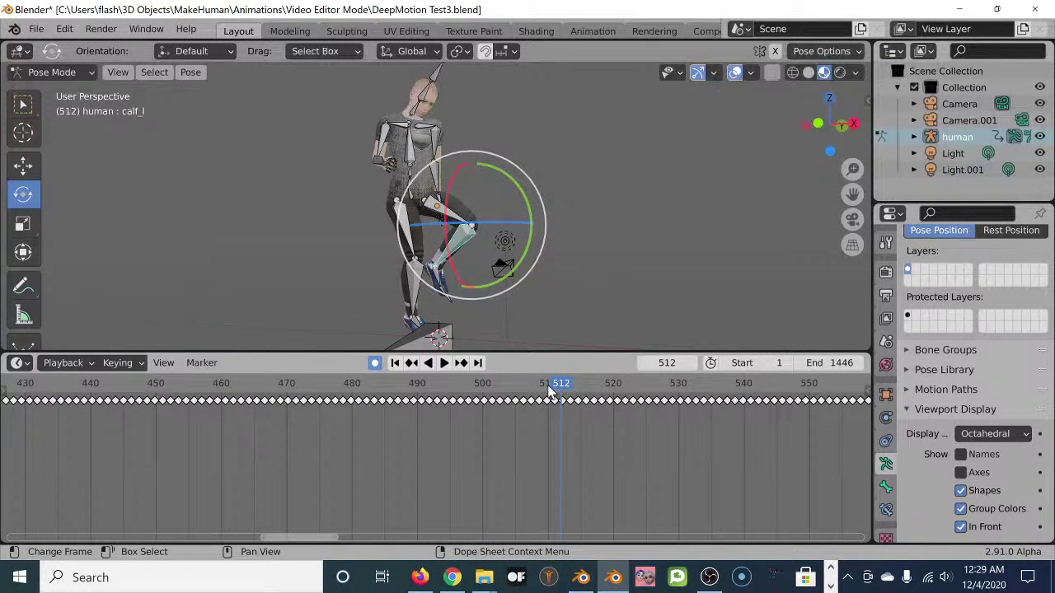
- Go back from frame 512 to frame 478, examining how the legs cross on the way
key(ctrl+shift+space)
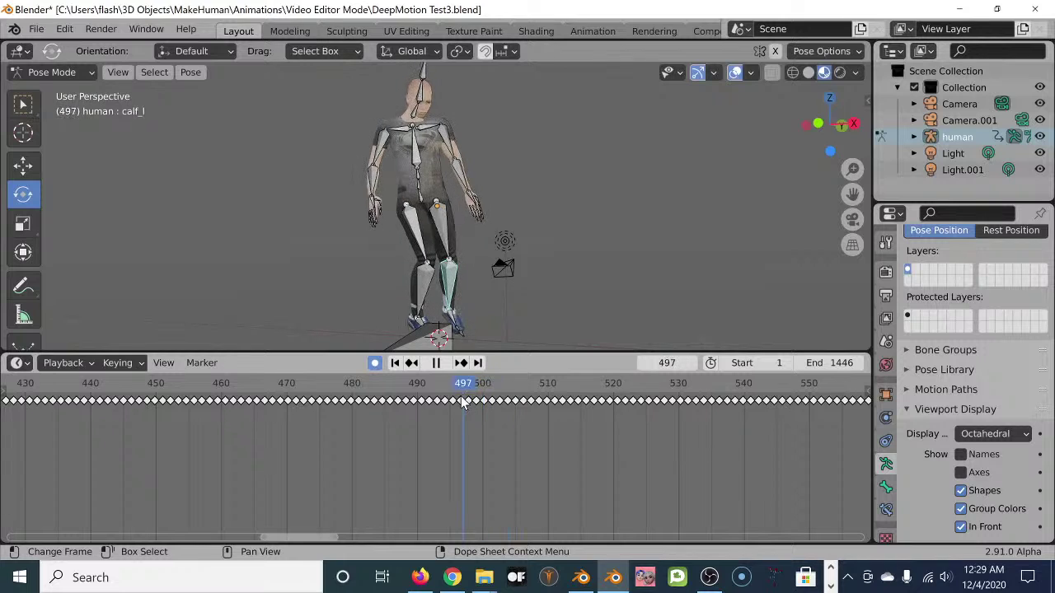
drag(444, 400, 372, 418)
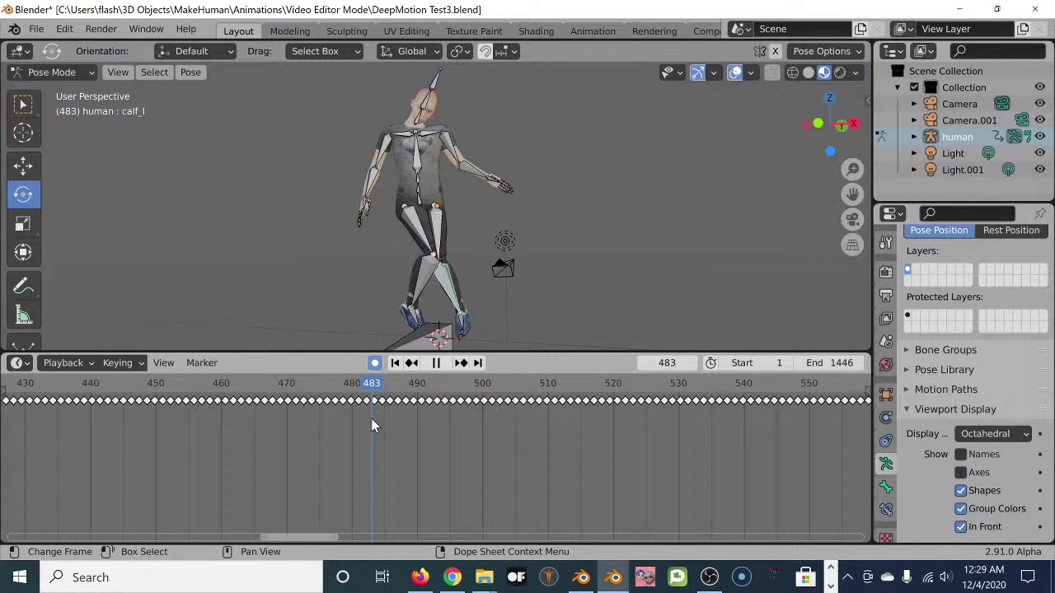
key(space)
scroll(431, 312, up, 3)
middle_drag(444, 289, 386, 308)
drag(372, 396, 345, 394)
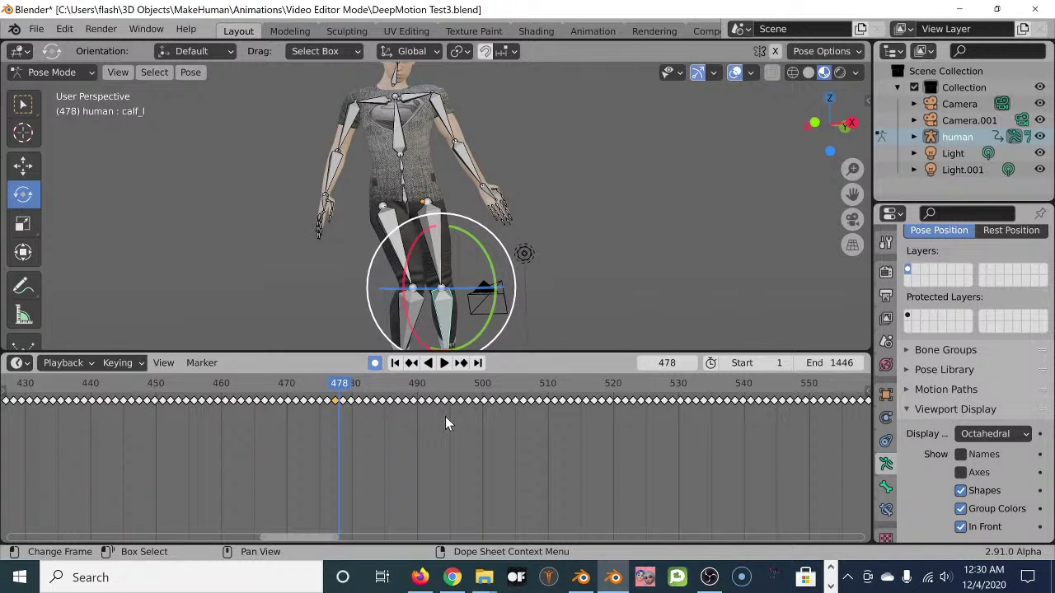
key(b)
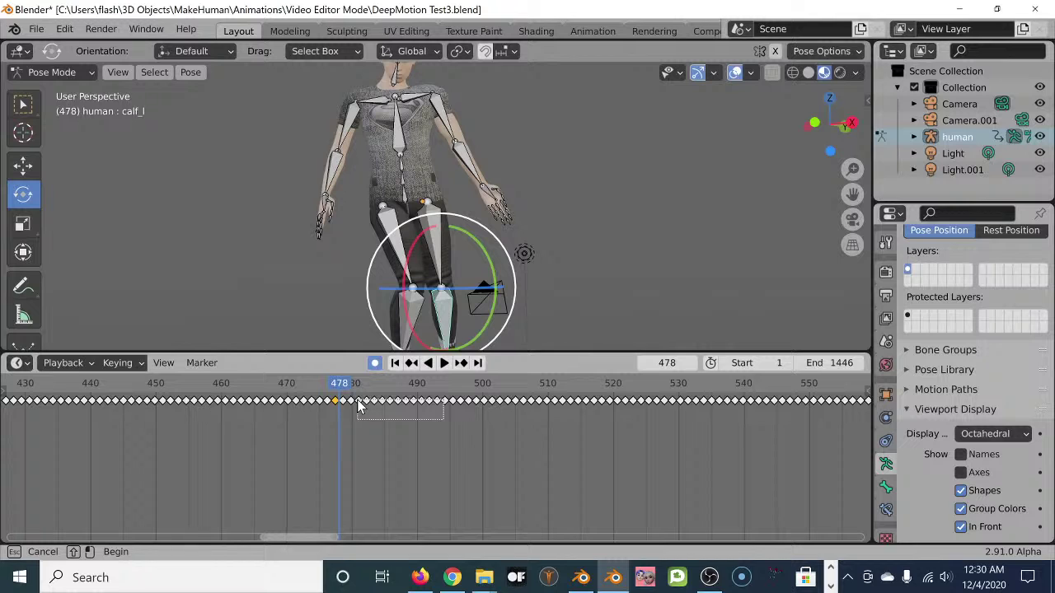
drag(358, 400, 358, 400)
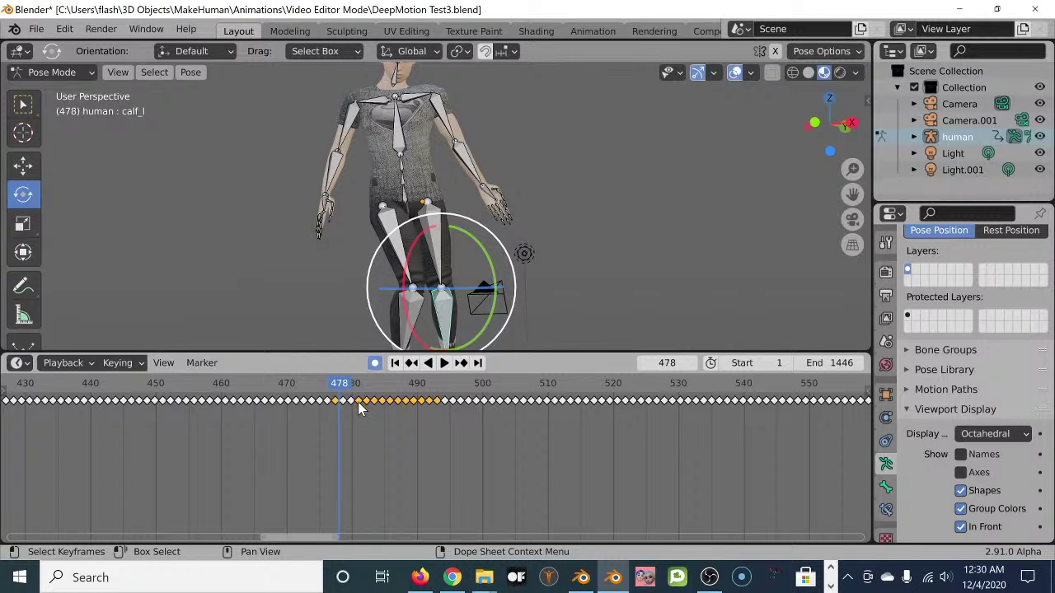
click(353, 404)
- Check the leg pose frame by frame between frames 477 and 479, and stop at frame 478
key(space)
key(space)
scroll(346, 410, up, 2)
scroll(334, 412, up, 3)
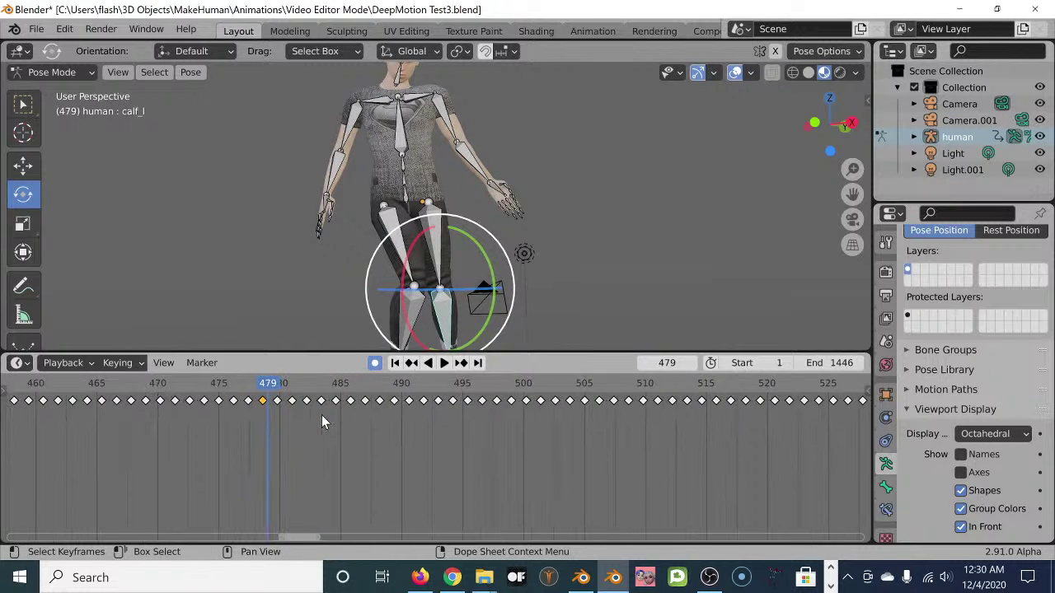
key(shift+ctrl+space)
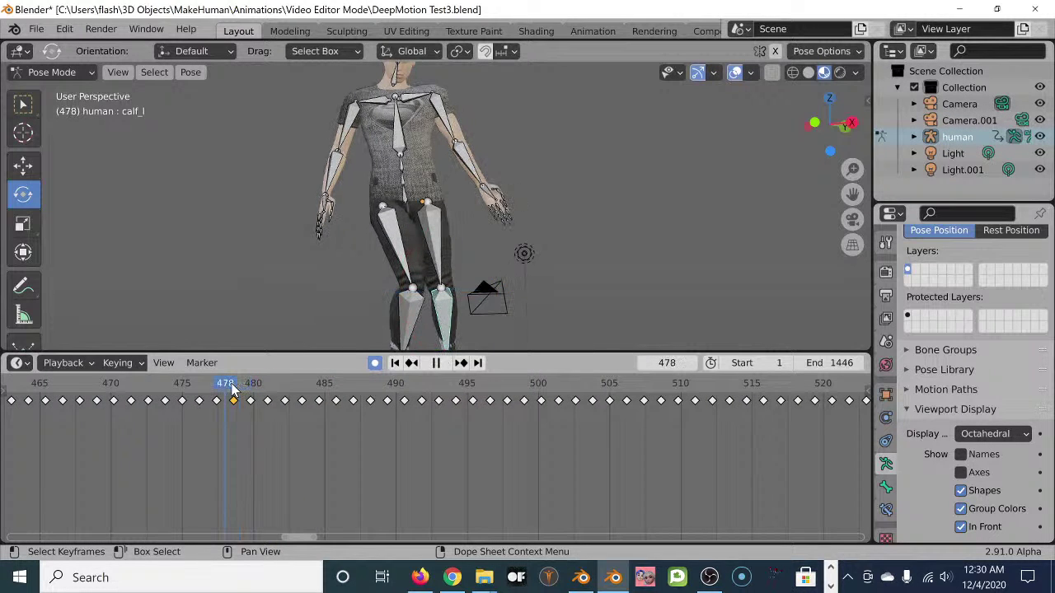
scroll(237, 413, up, 1)
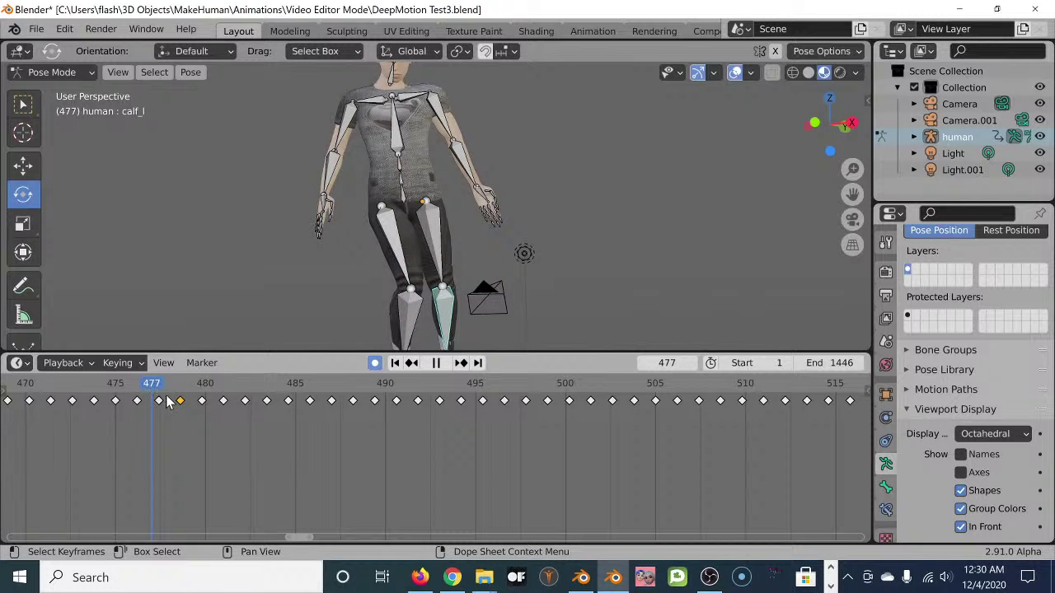
key(shift+ctrl+space)
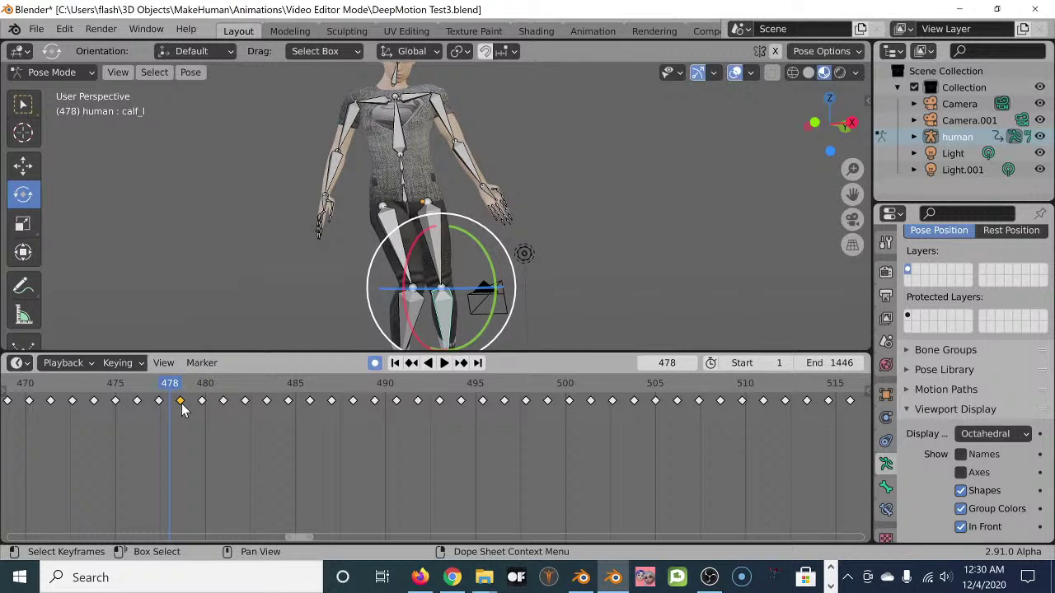
- At frame 478, rotate the right thigh bone and the left thigh bone outward to separate the legs
click(392, 216)
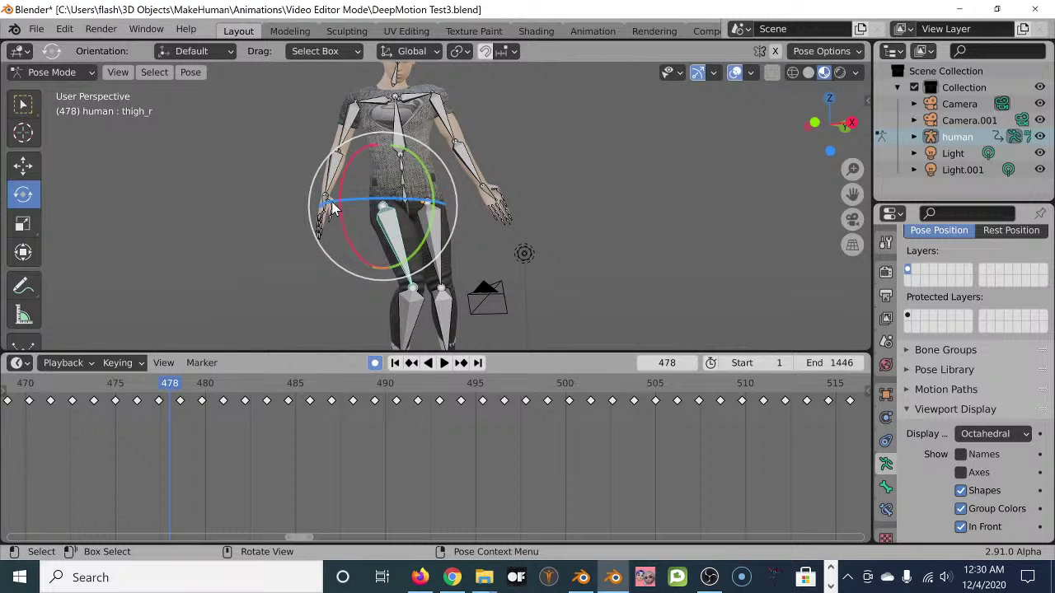
drag(340, 198, 341, 180)
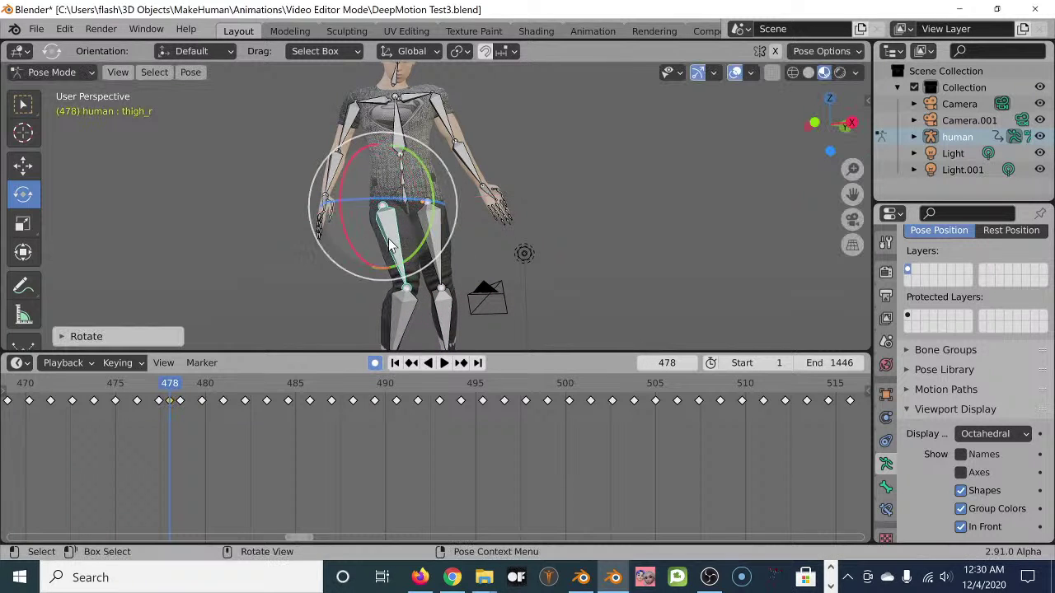
click(441, 281)
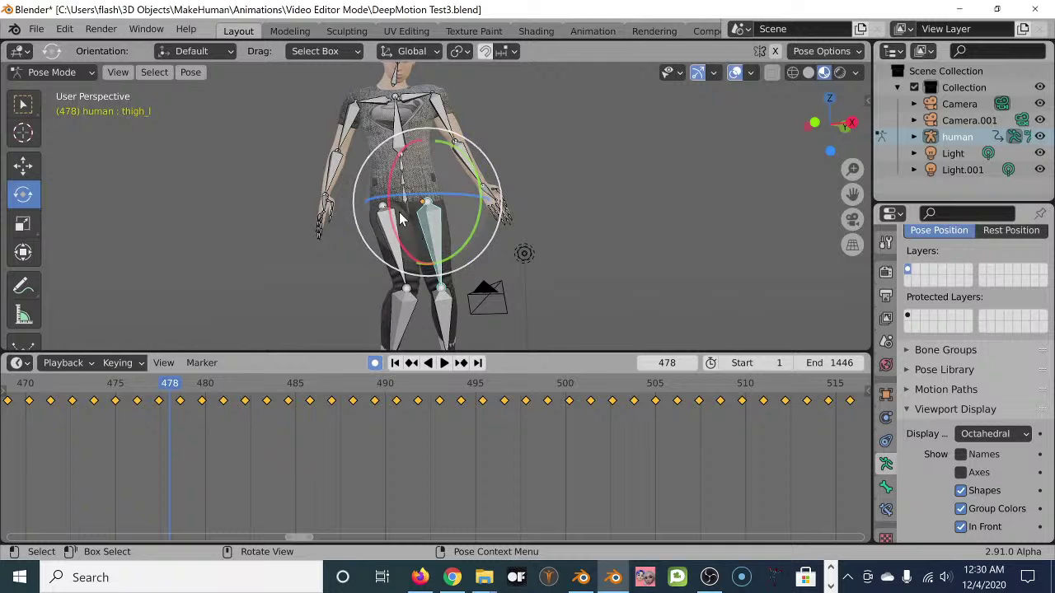
mouse_move(393, 193)
mouse_down()
mouse_move(387, 173)
mouse_move(391, 185)
mouse_up()
middle_drag(395, 202, 392, 283)
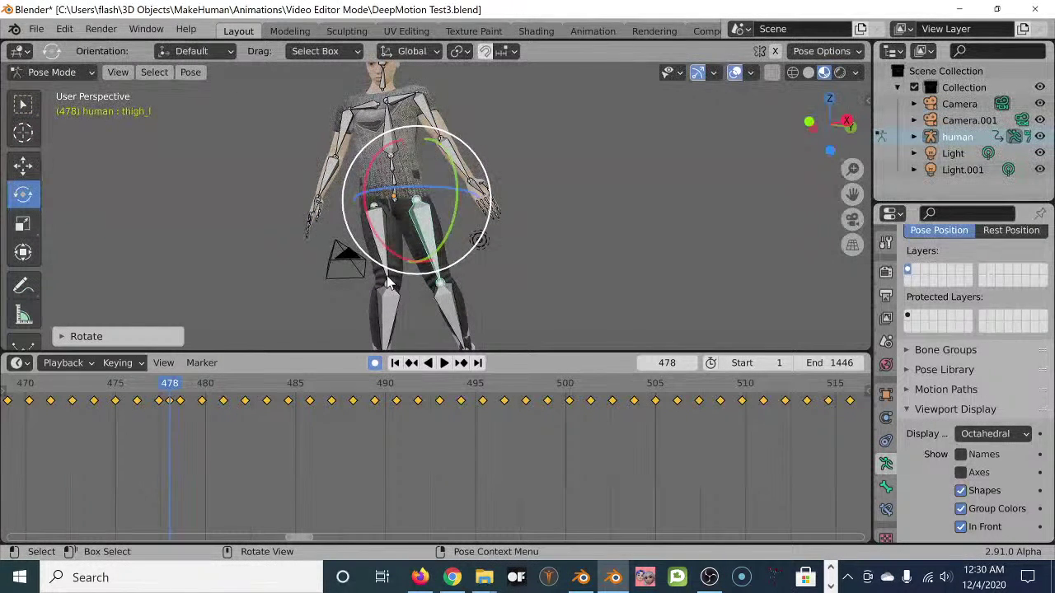
- Refine the right thigh bone's rotation at frame 478, checking the leg stance from other angles
click(384, 252)
drag(333, 167, 326, 156)
middle_drag(412, 239, 445, 314)
scroll(420, 239, up, 3)
scroll(418, 239, down, 3)
- Delete the right thigh bone's surplus keyframe just after frame 478 and replay the motion
drag(181, 401, 206, 399)
key(x)
click(134, 399)
click(176, 400)
key(space)
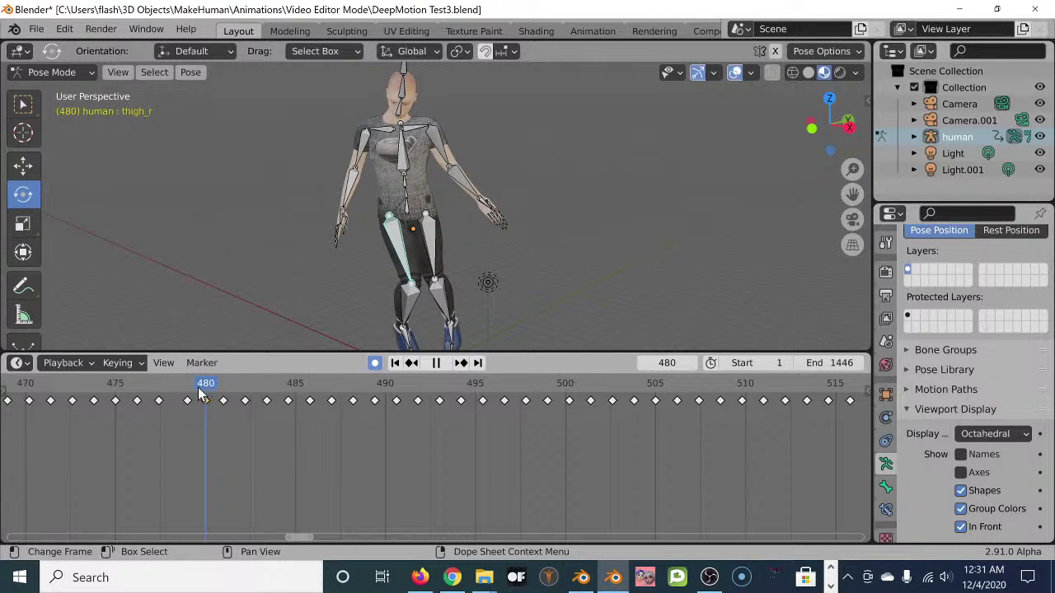
- Stop at frame 480, rotate the right thigh bone outward so the knees no longer touch, and deselect it
key(space)
drag(276, 405, 206, 406)
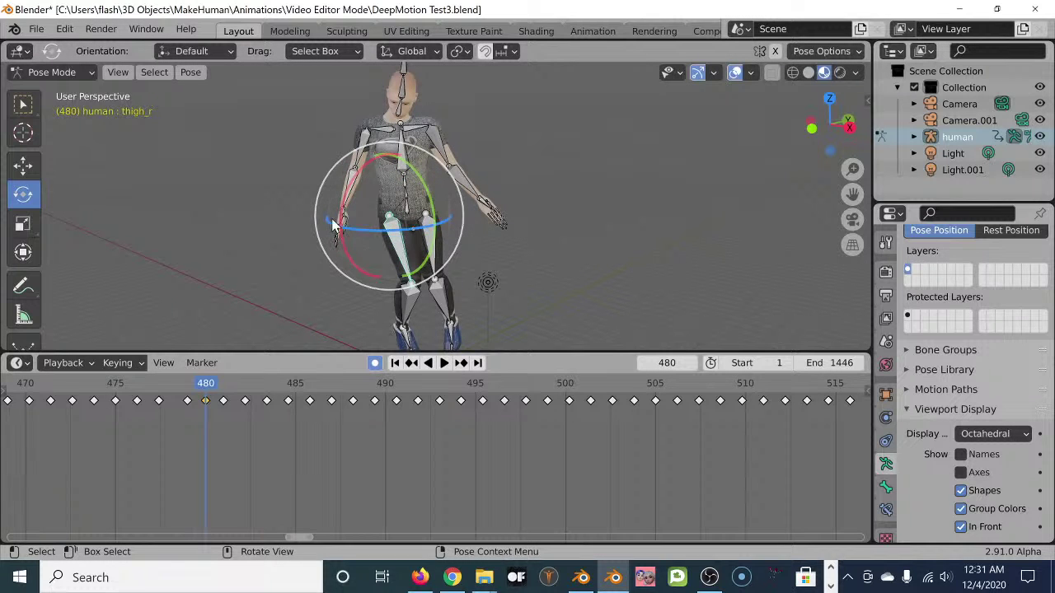
drag(342, 219, 345, 183)
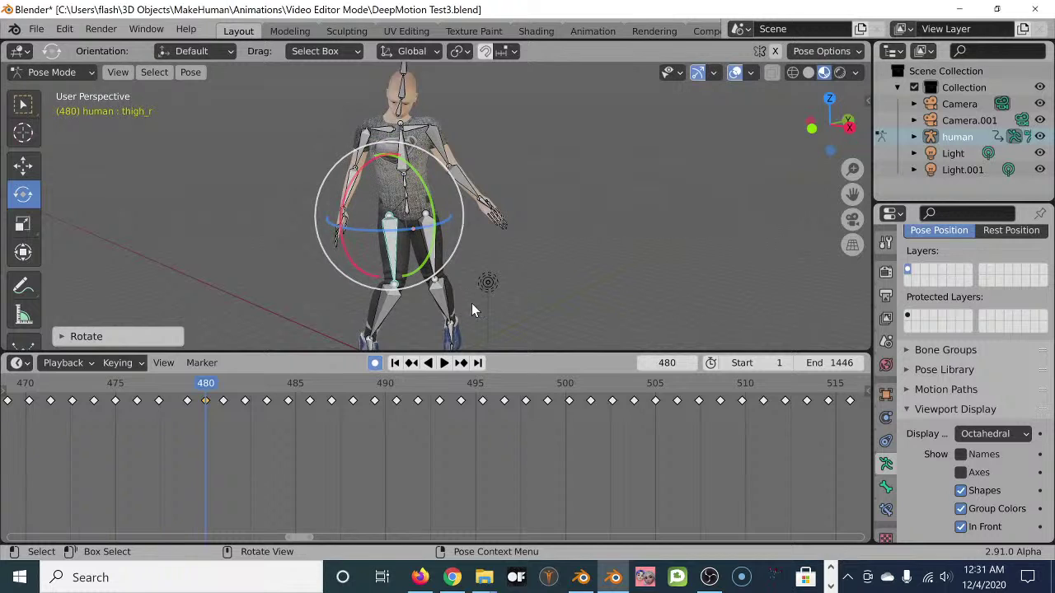
click(508, 285)
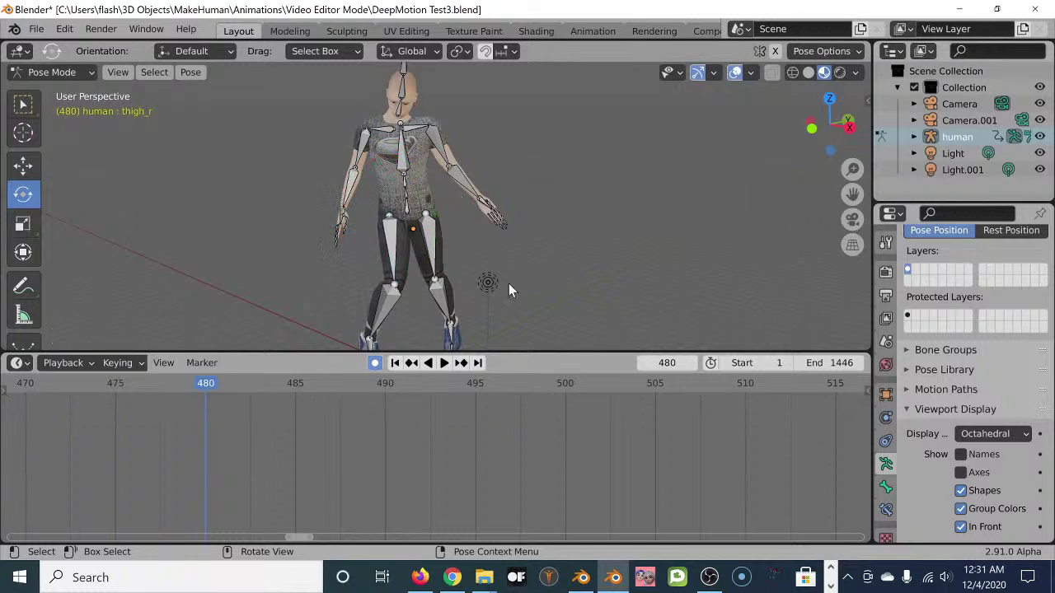
- Rotate the left thigh bone at frame 480 in two turns, checking the leg's position from behind
click(423, 234)
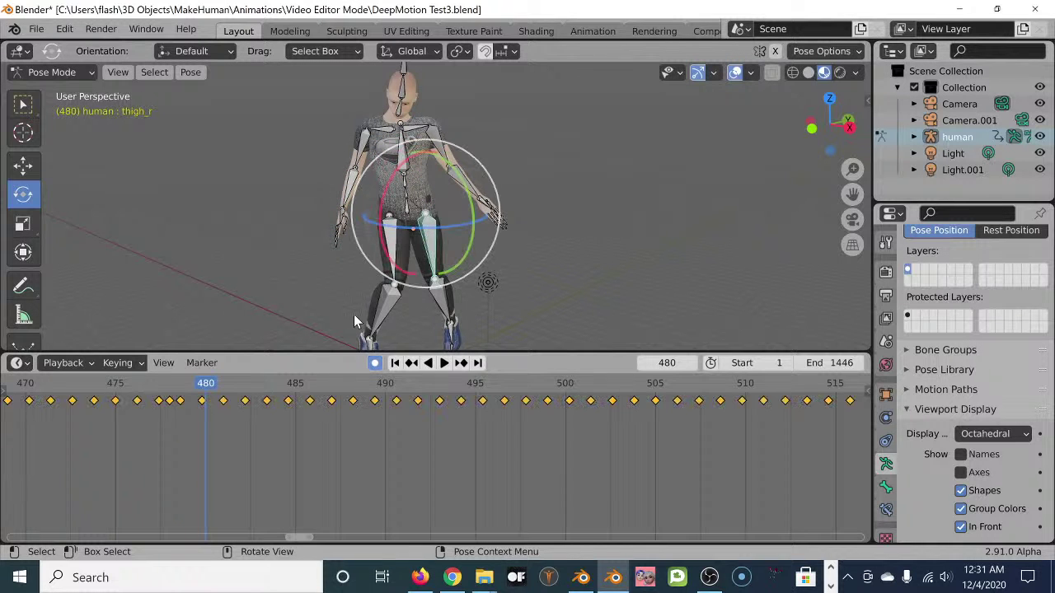
click(203, 403)
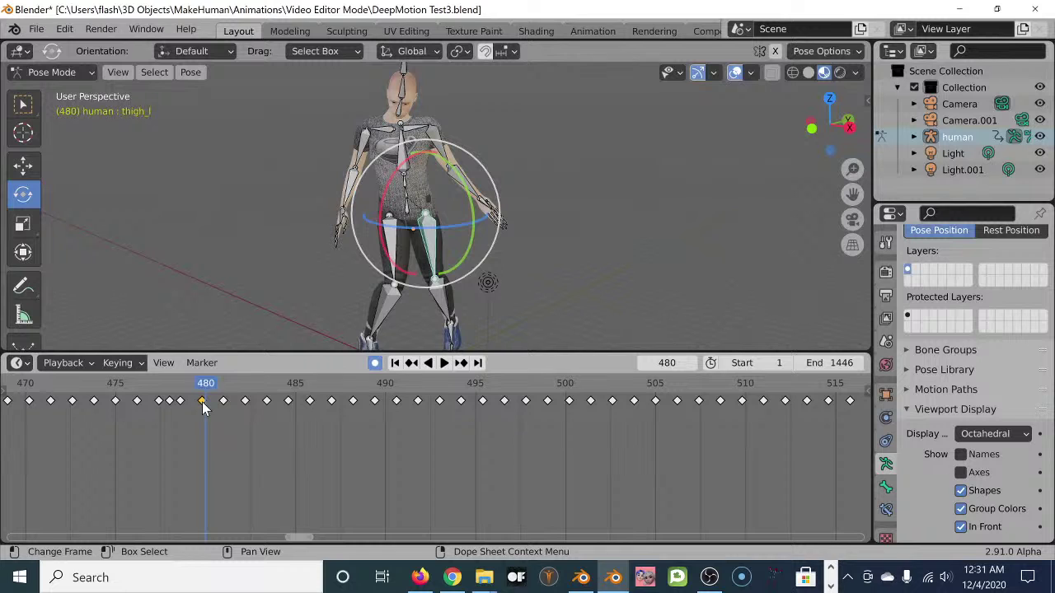
drag(384, 206, 388, 216)
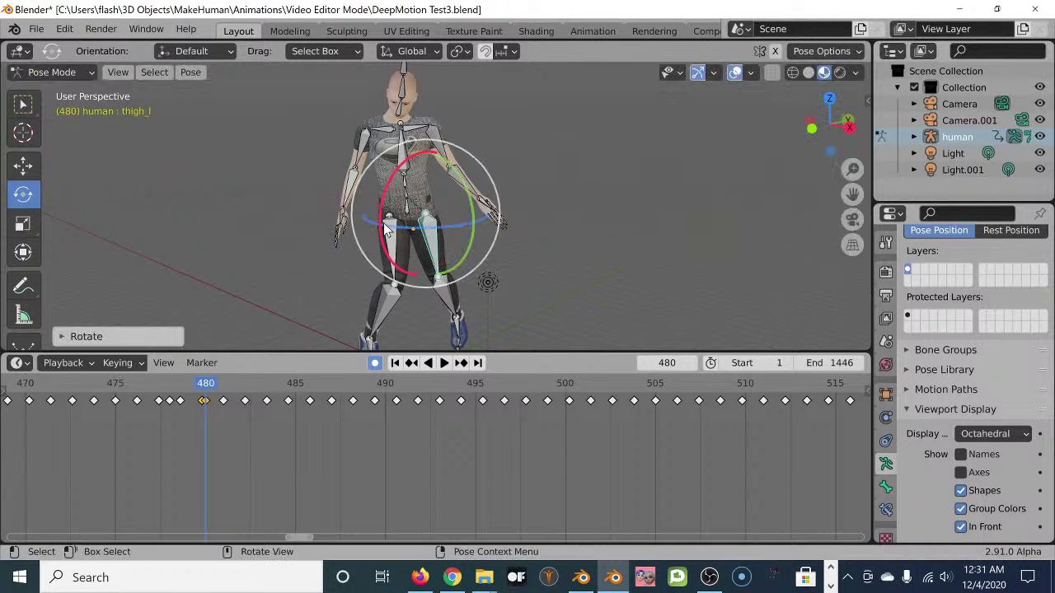
middle_drag(495, 312, 288, 301)
mouse_move(407, 336)
middle_down()
mouse_move(414, 332)
mouse_move(377, 321)
mouse_move(392, 325)
middle_up()
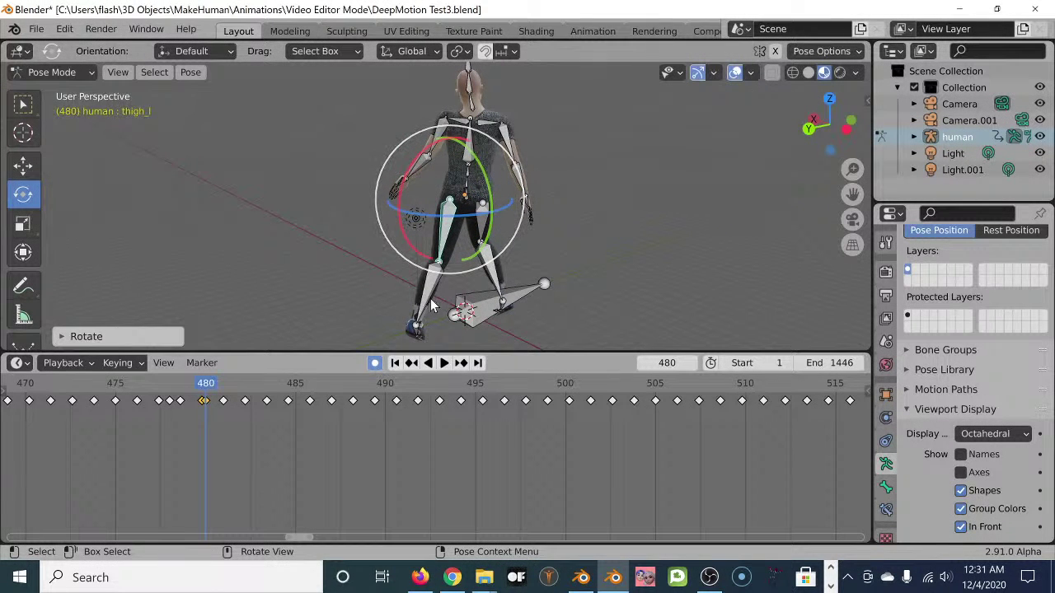
drag(422, 216, 436, 217)
middle_drag(537, 296, 584, 298)
scroll(584, 297, up, 2)
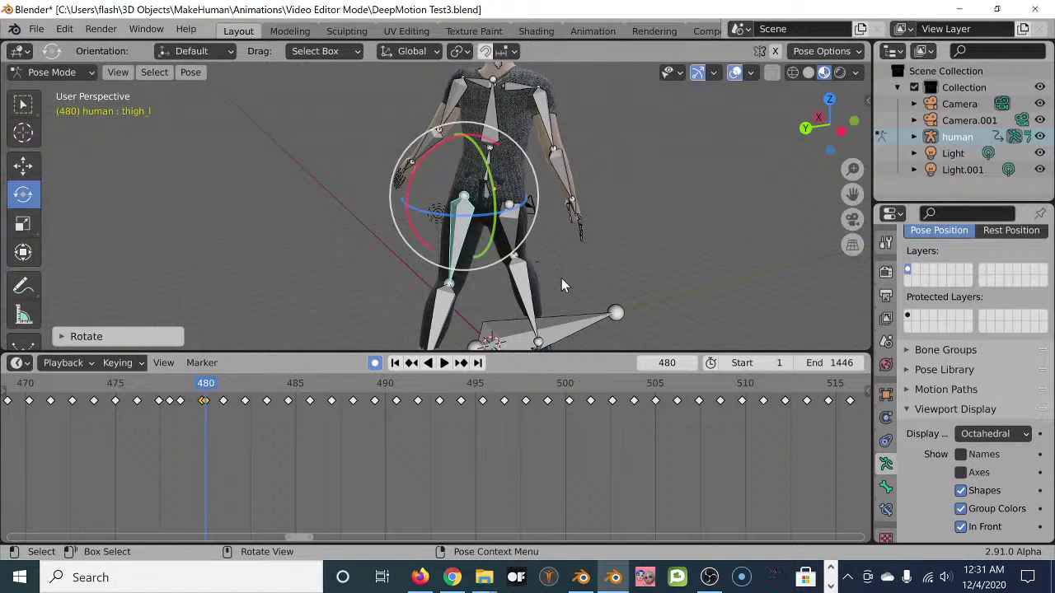
- Adjust the right thigh bone's rotation at frame 480 while viewing the character from behind
click(563, 268)
click(512, 239)
mouse_move(511, 229)
mouse_down()
mouse_move(501, 217)
mouse_move(514, 248)
mouse_up()
middle_drag(515, 247, 552, 307)
- Advance to frame 481 and rotate the right thigh bone outward until the leg stands nearly straight
key(space)
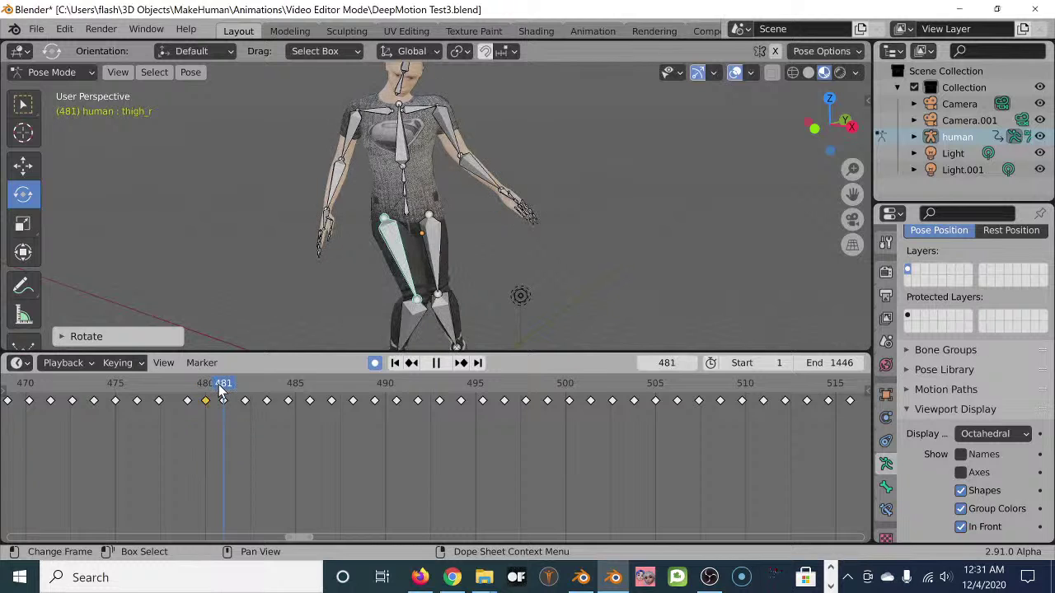
key(space)
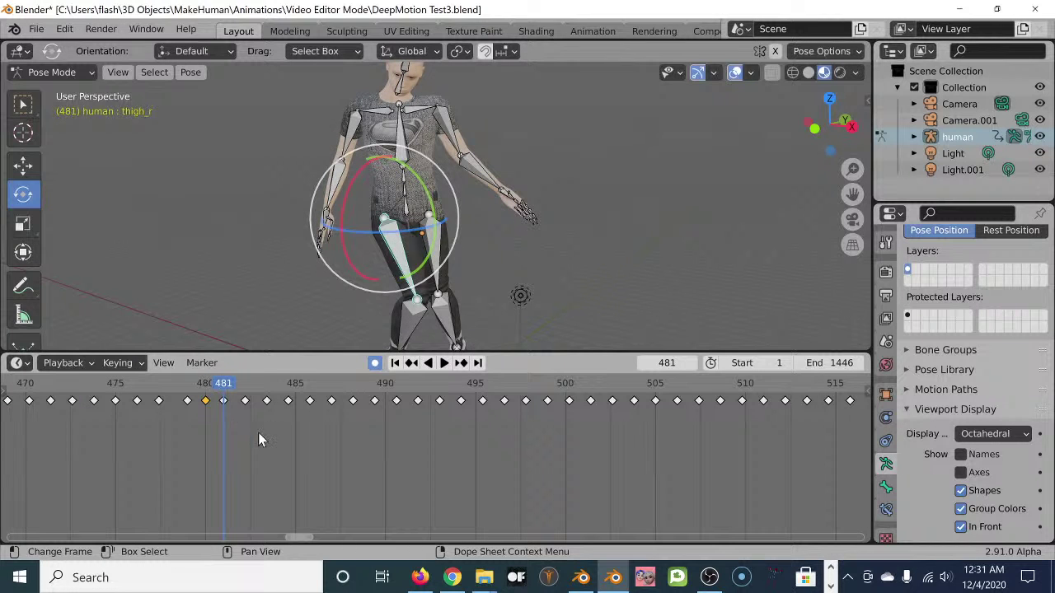
drag(345, 193, 406, 301)
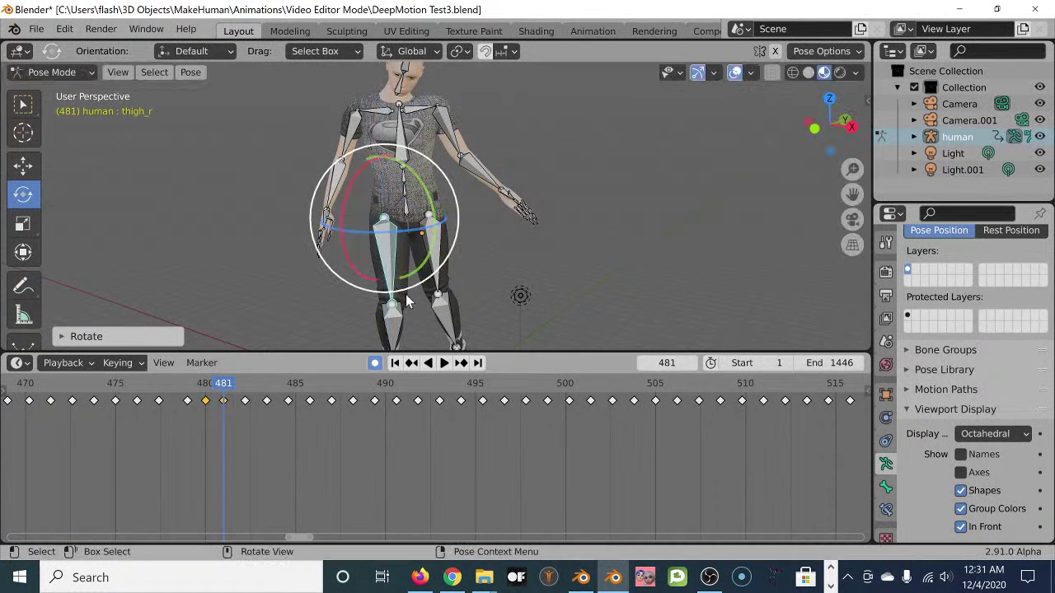
- Rotate the left thigh bone at frame 481 to bring the left foot slightly inward under the body
click(487, 273)
click(435, 260)
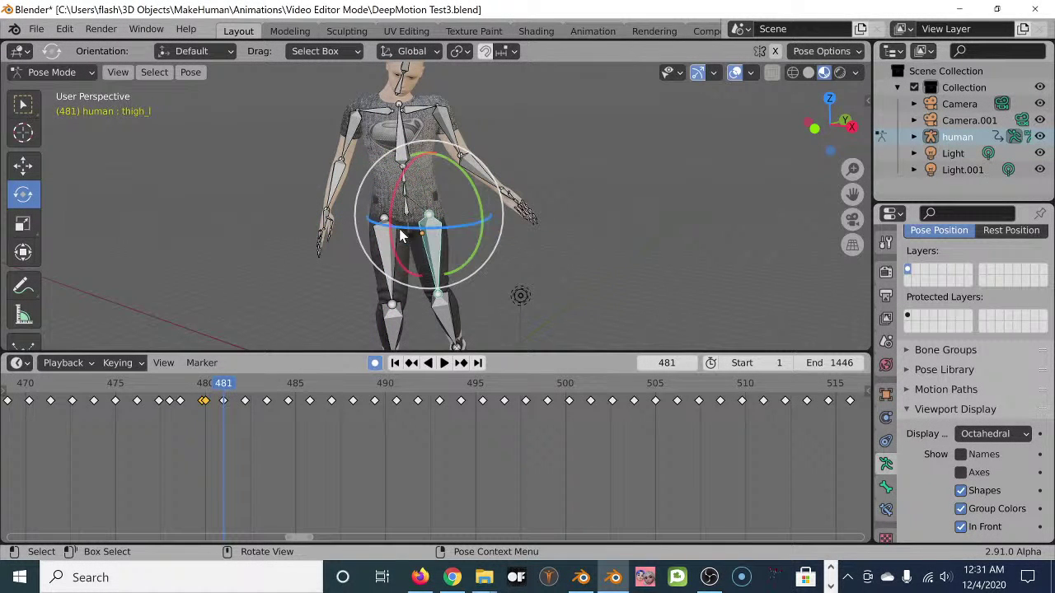
mouse_move(404, 238)
mouse_down()
mouse_move(410, 221)
mouse_move(420, 233)
mouse_up()
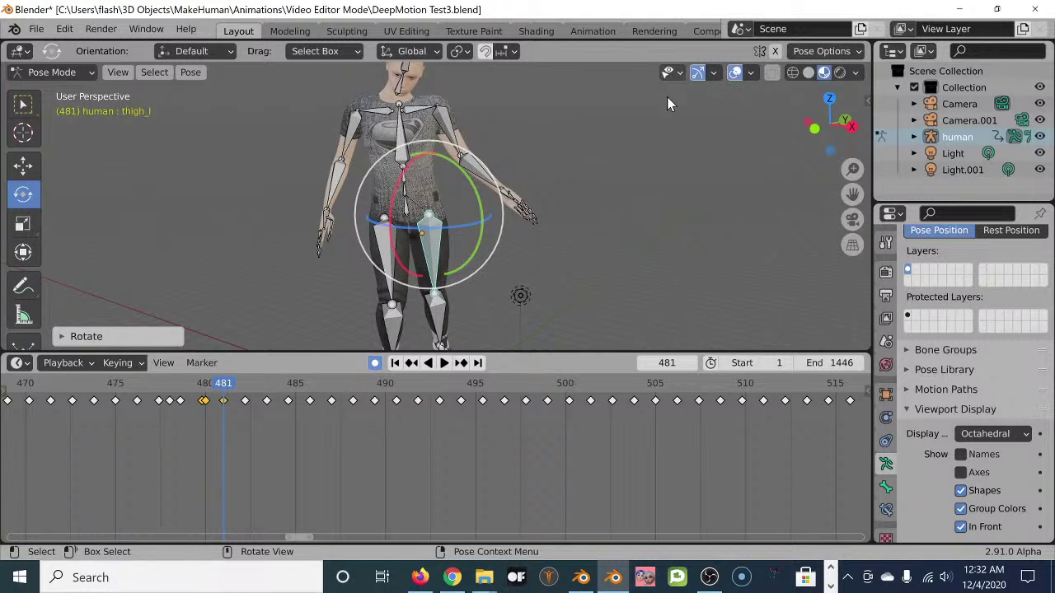
- Delete the left thigh's stray off-frame keyframe just before frame 480
middle_drag(429, 231, 425, 307)
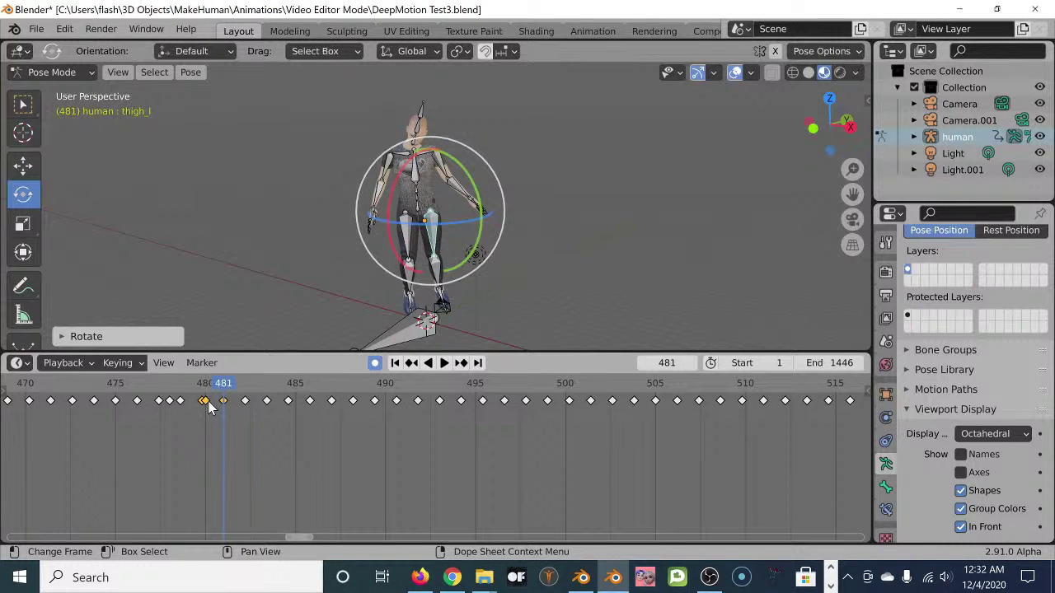
click(209, 403)
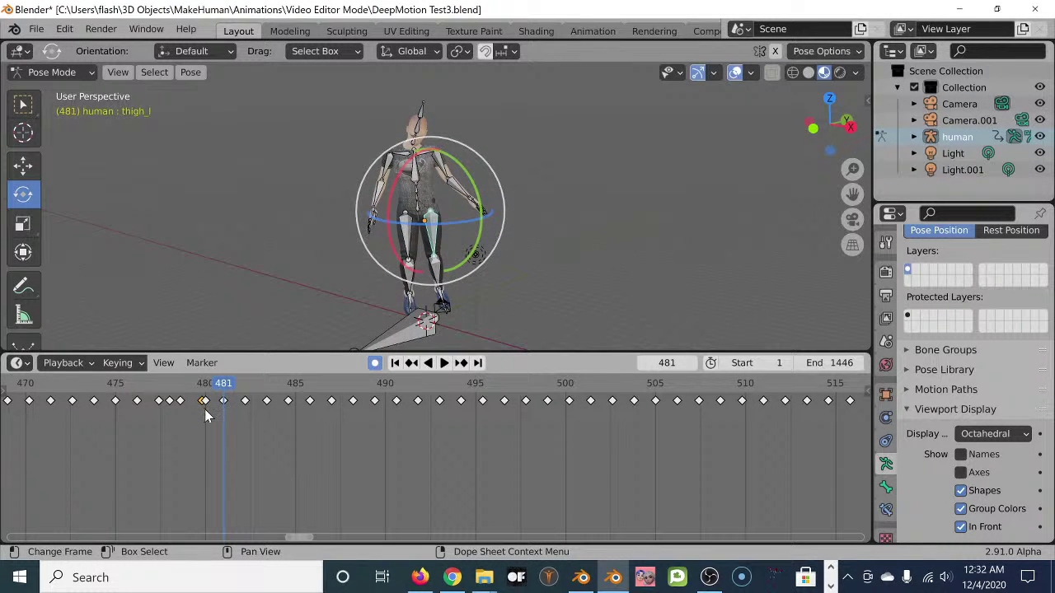
key(x)
click(207, 409)
- Advance to frame 482 and rotate the left thigh bone so the left foot moves slightly inward
drag(207, 385, 243, 402)
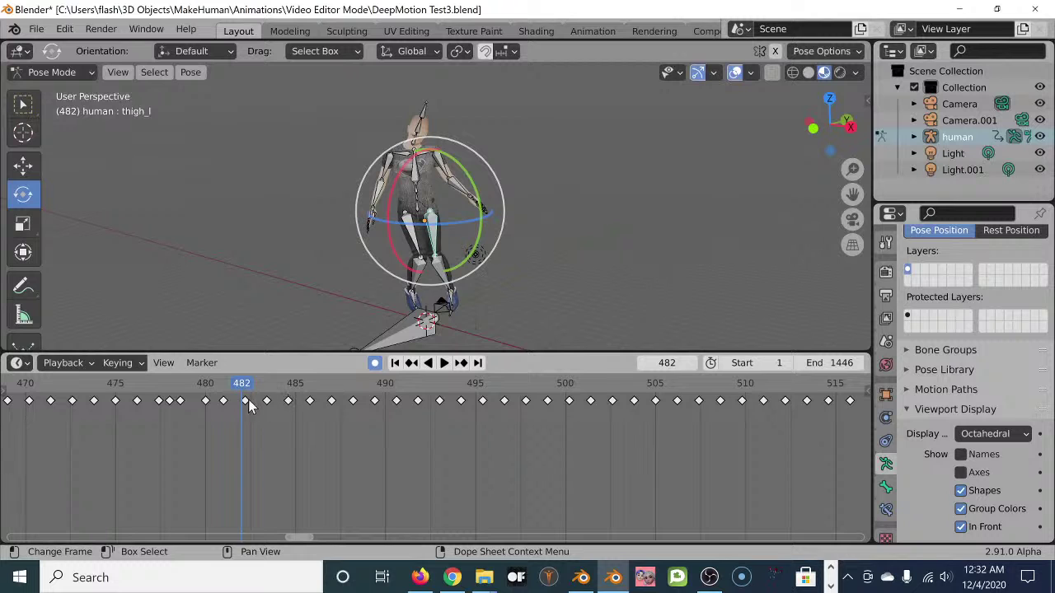
drag(394, 217, 387, 233)
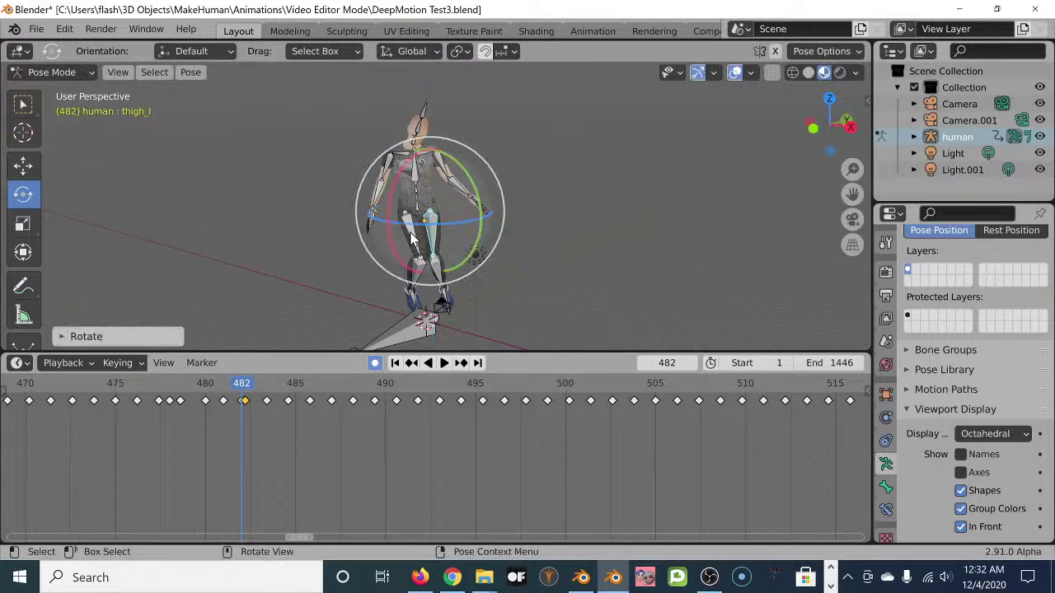
click(352, 261)
- Rotate the right thigh bone about -23° around the global Z axis at frame 482 so the leg stands nearly straight
click(407, 225)
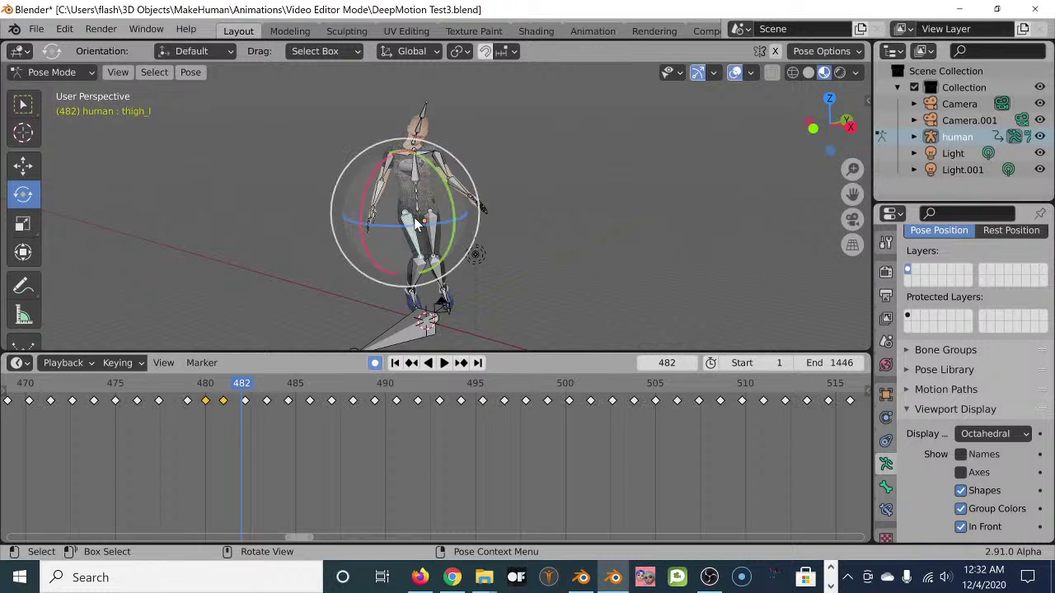
click(258, 387)
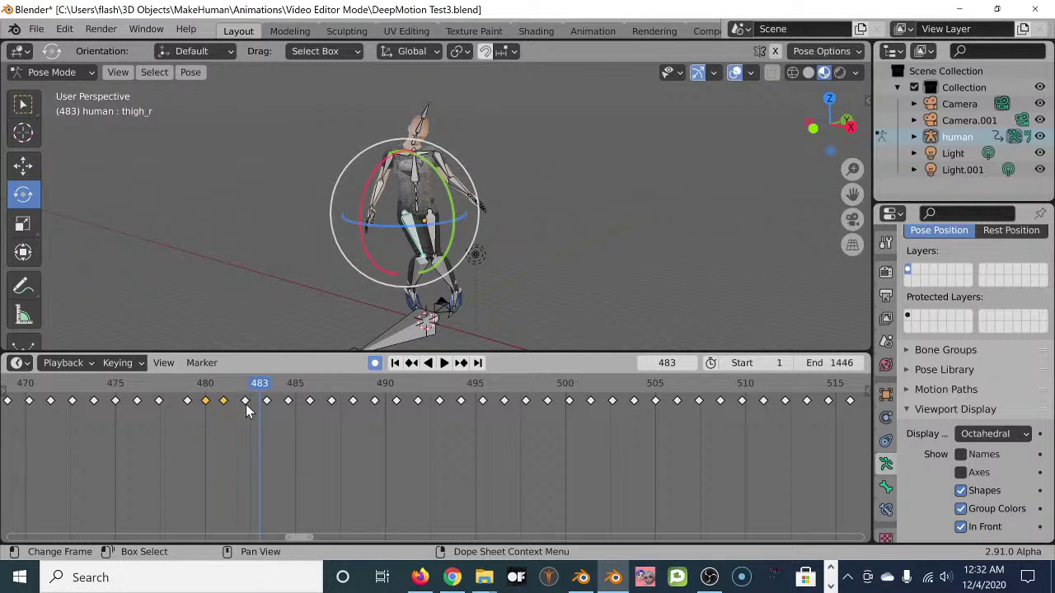
key(space)
click(245, 387)
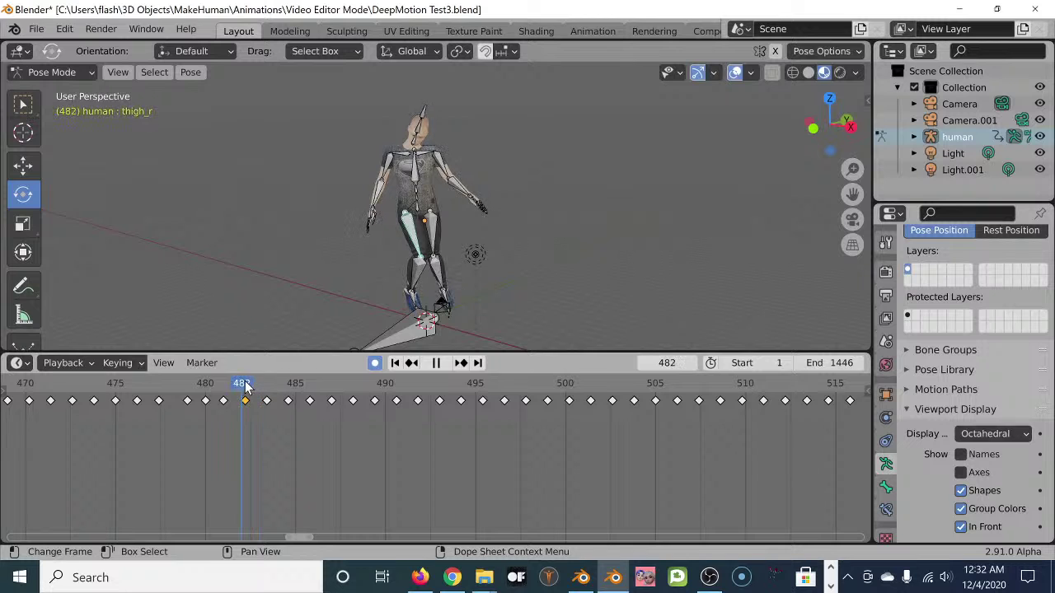
key(space)
key(r)
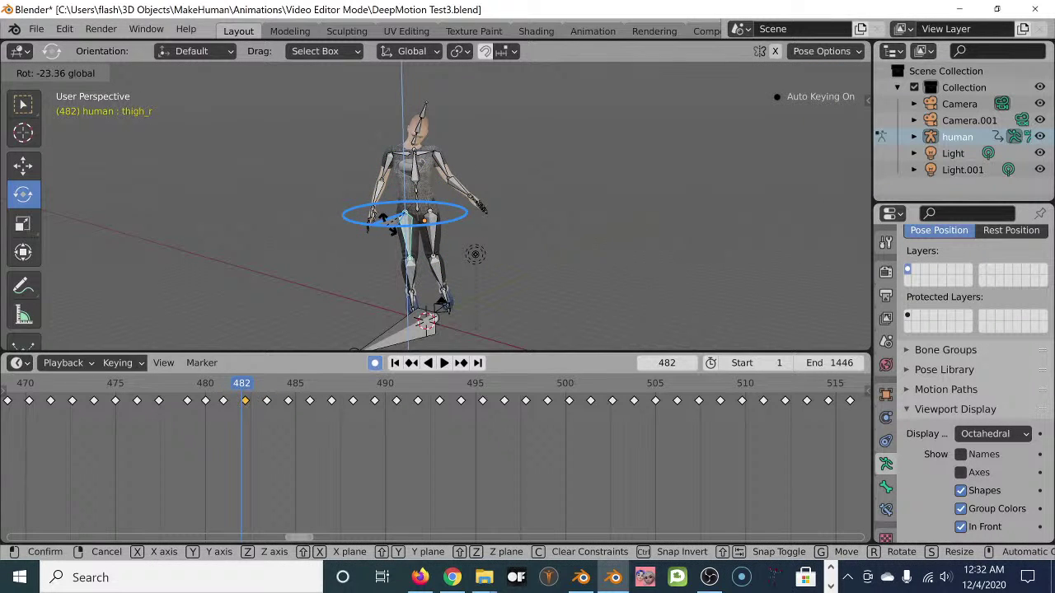
click(379, 231)
- Delete the right thigh's stray off-frame keyframe just after frame 482
click(245, 402)
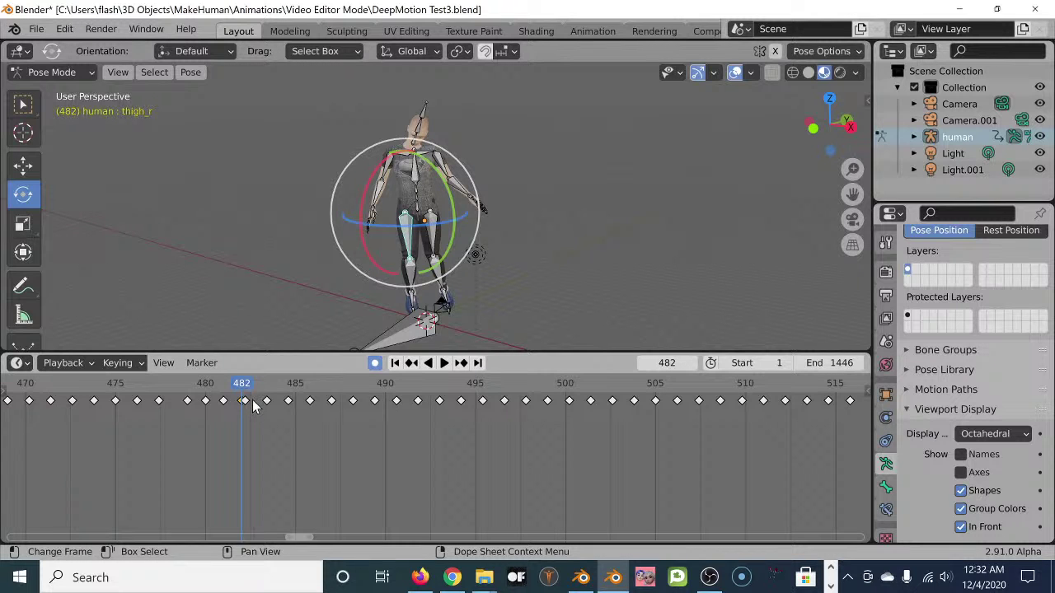
key(x)
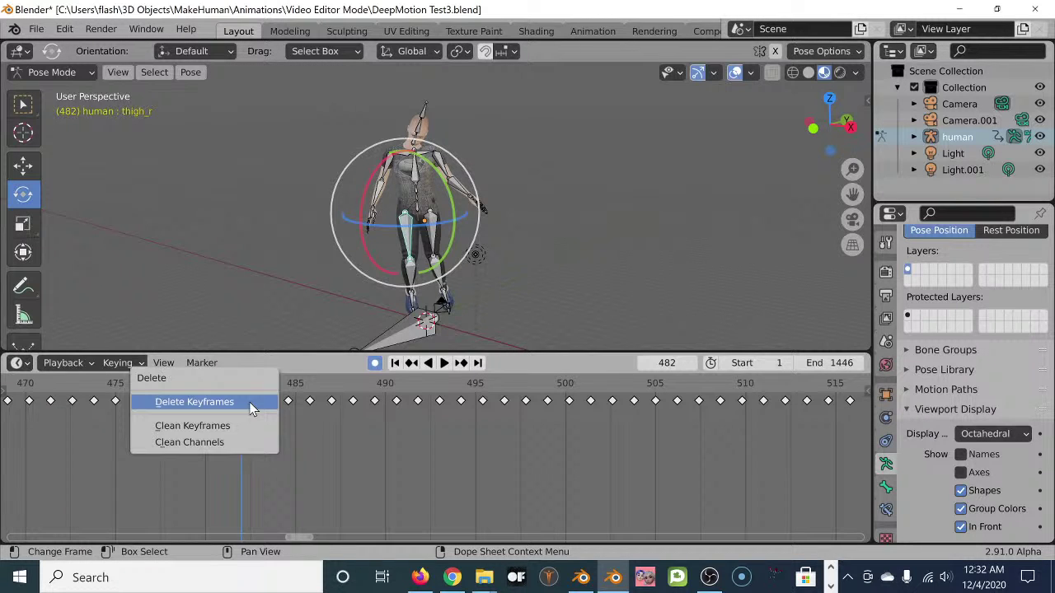
click(195, 403)
- Advance to frame 483 and rotate the right thigh bone outward in two turns until the legs uncross
click(254, 385)
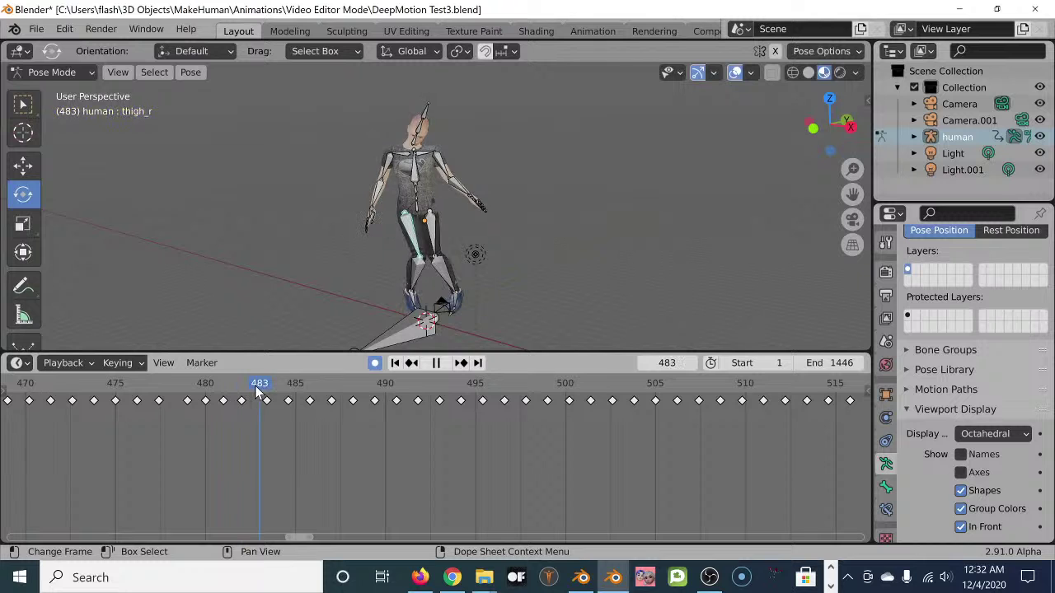
drag(367, 221, 363, 198)
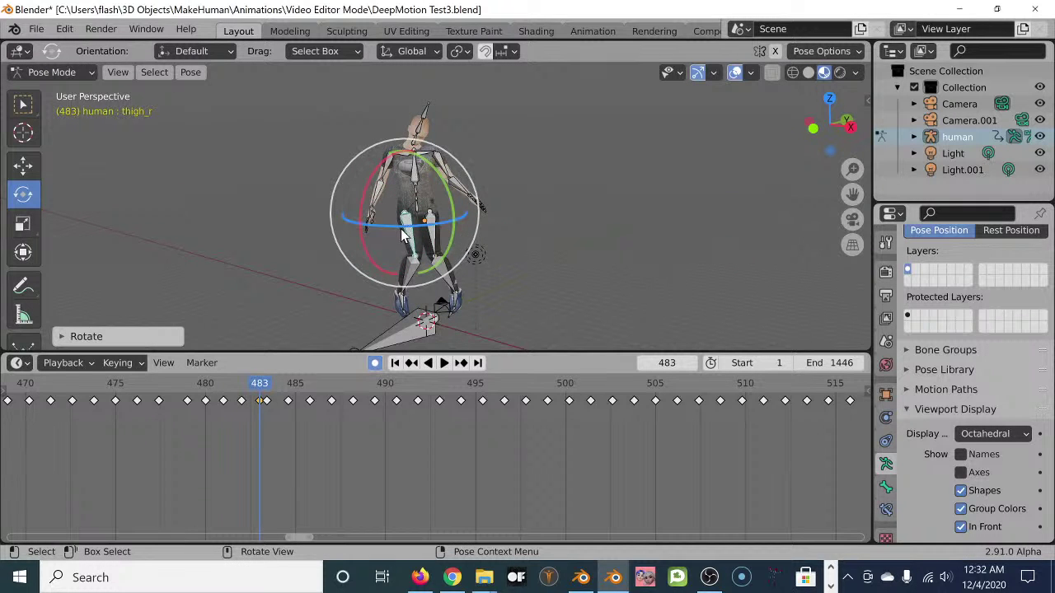
drag(412, 222, 384, 221)
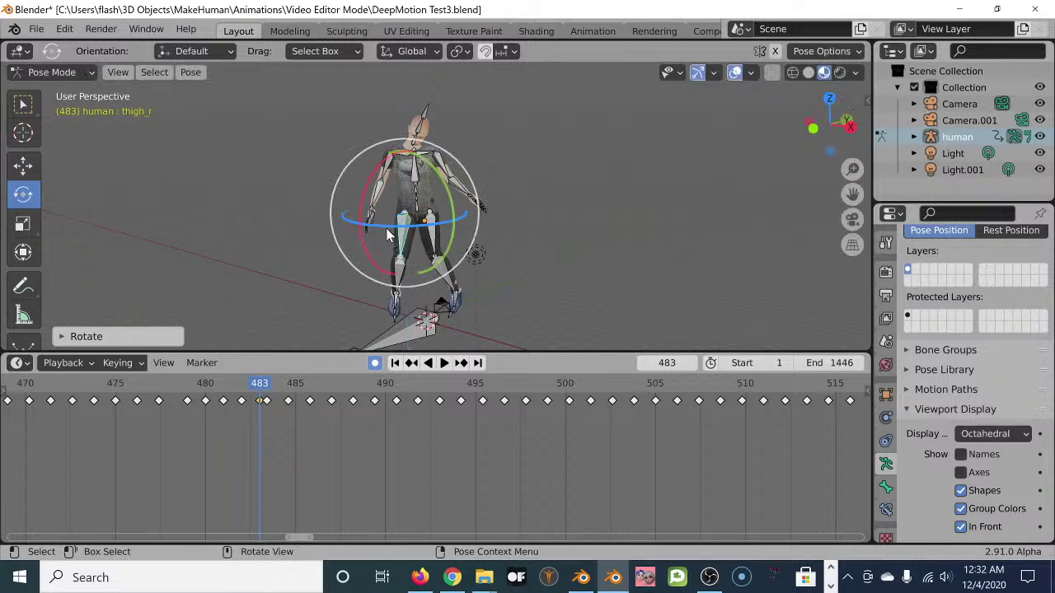
- Rotate the left thigh and left calf bones inward at frame 483 to bring the left foot under the body
click(432, 266)
click(437, 251)
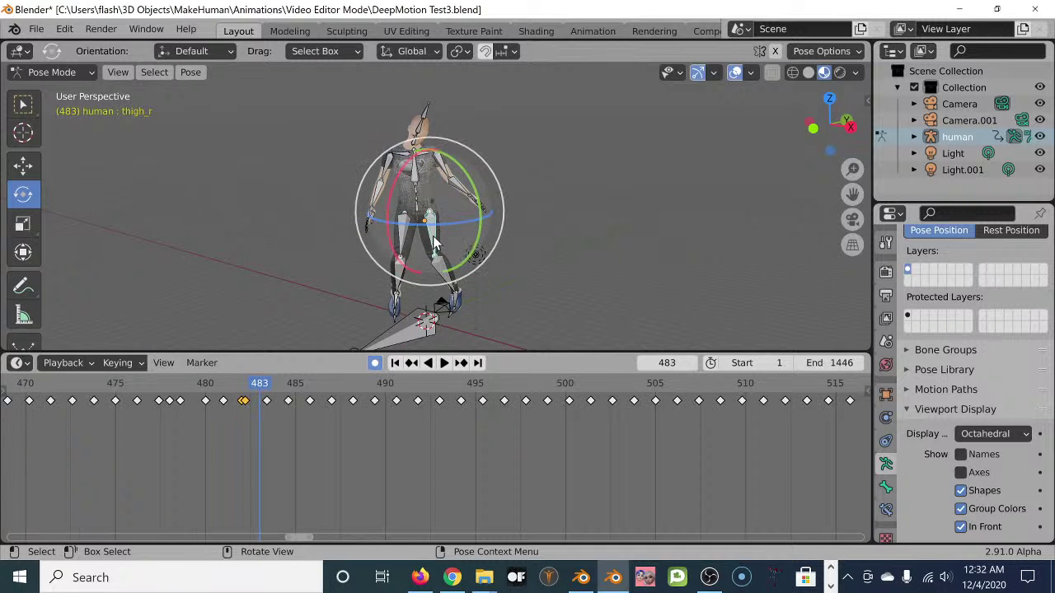
drag(443, 234, 486, 288)
click(434, 283)
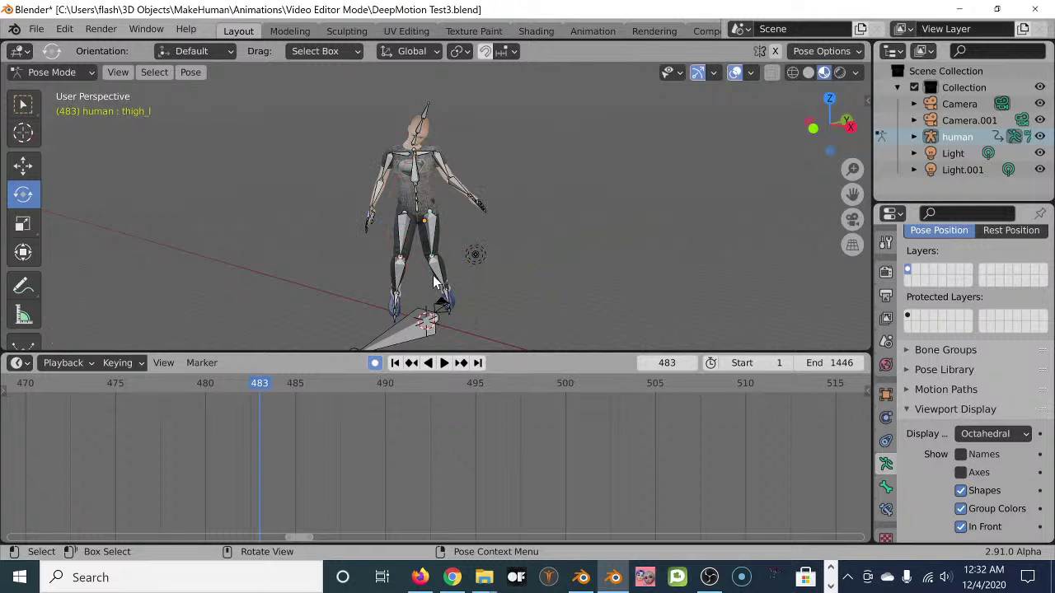
click(437, 278)
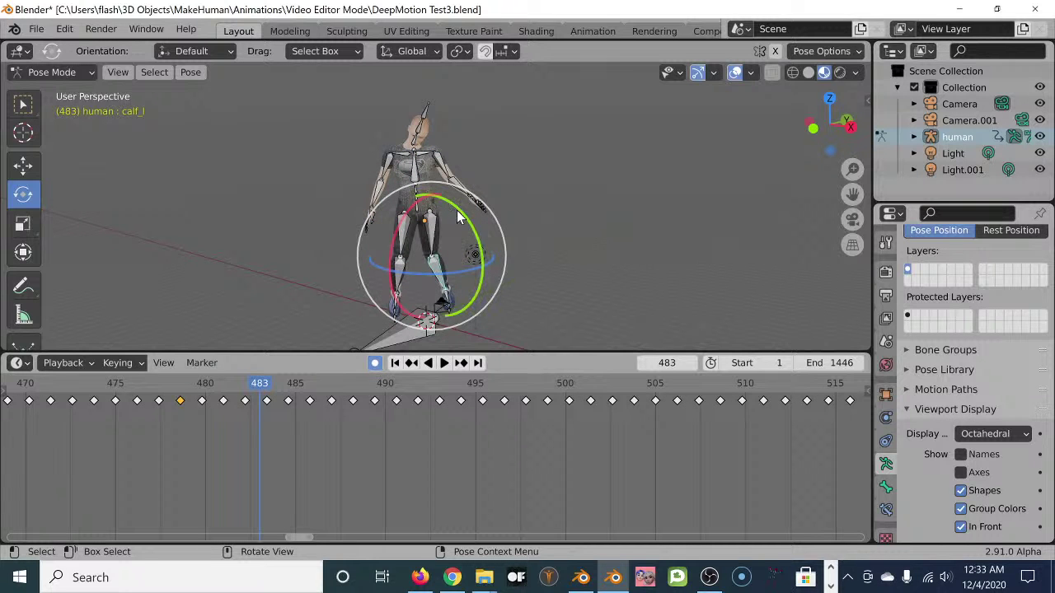
drag(461, 221, 463, 229)
click(483, 298)
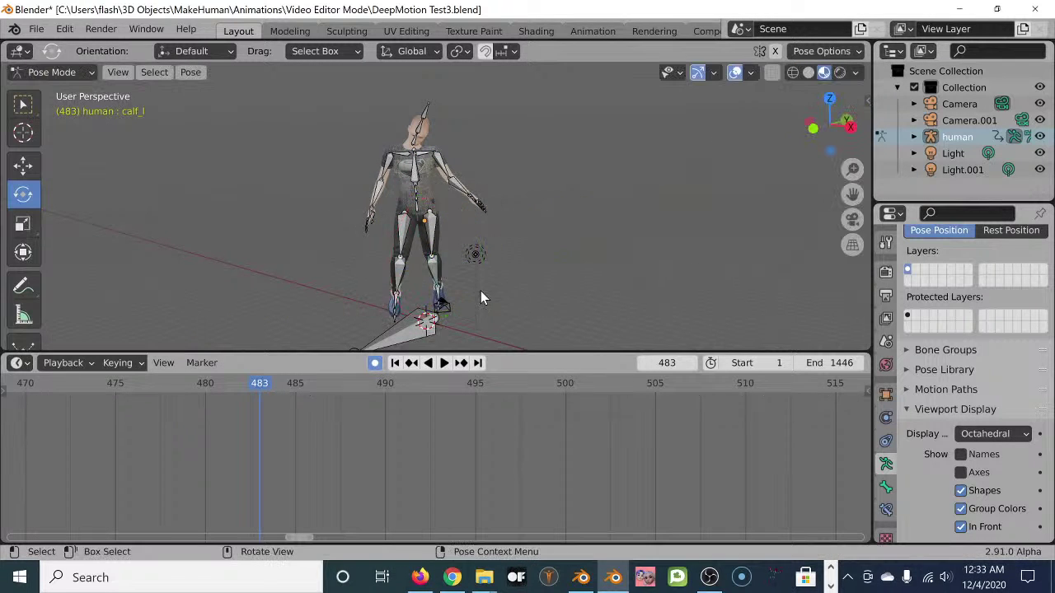
- Fine-tune the left thigh bone's rotation at frame 483 in two further turns
click(429, 246)
drag(446, 224, 482, 258)
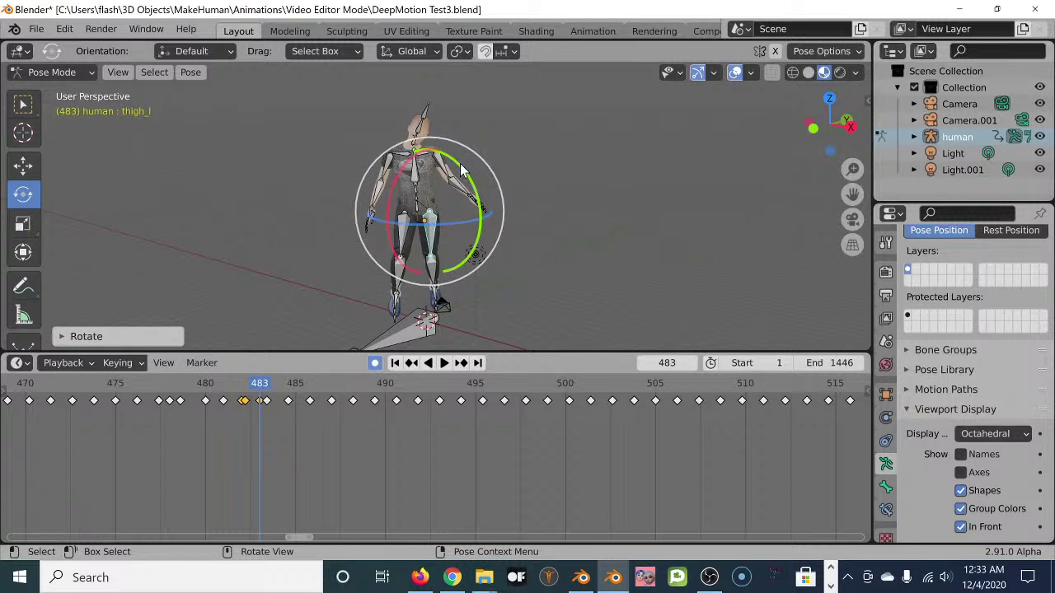
drag(460, 168, 487, 263)
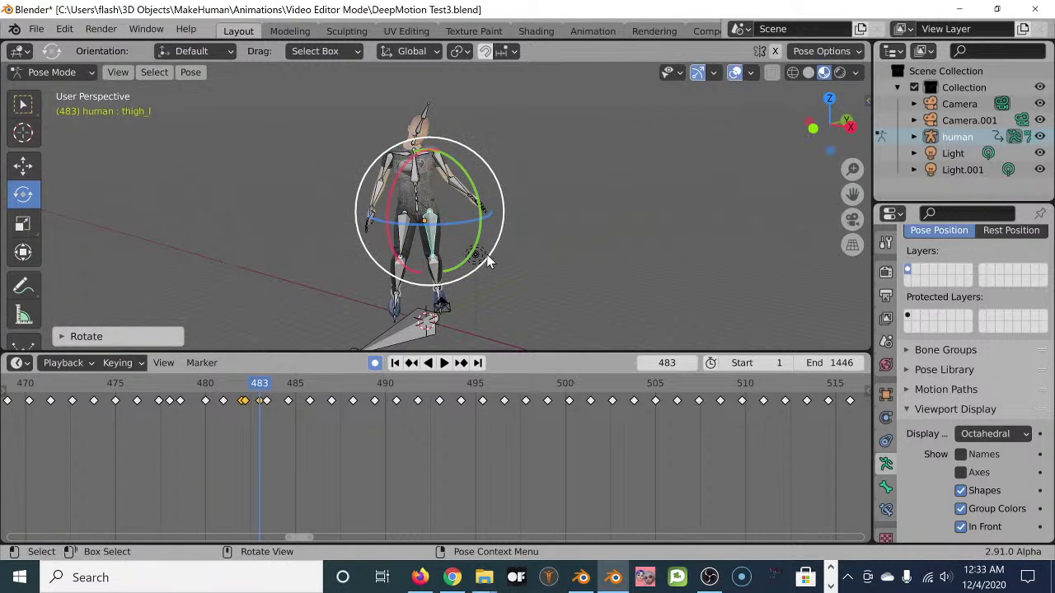
- Compare the poses at frames 482 and 483, and delete the left thigh's stray keyframe just after frame 482
click(246, 403)
key(space)
click(244, 394)
drag(241, 394, 254, 397)
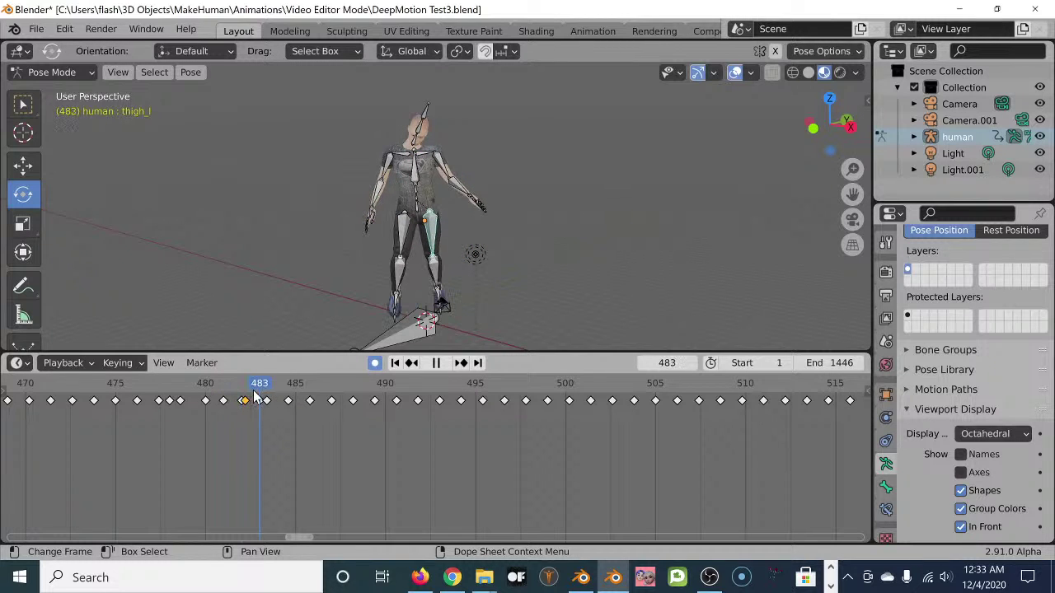
key(space)
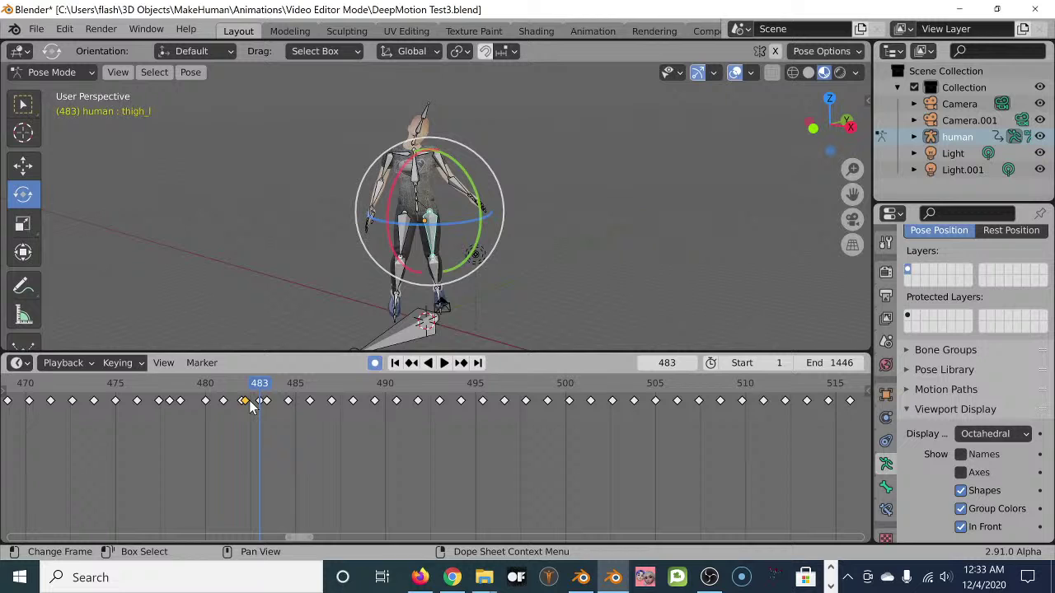
key(x)
click(252, 404)
click(241, 381)
key(space)
- Delete the left thigh's stray keyframe just after frame 483 and advance to frame 484
drag(253, 395, 265, 412)
drag(271, 404, 279, 405)
key(x)
click(272, 402)
key(space)
key(space)
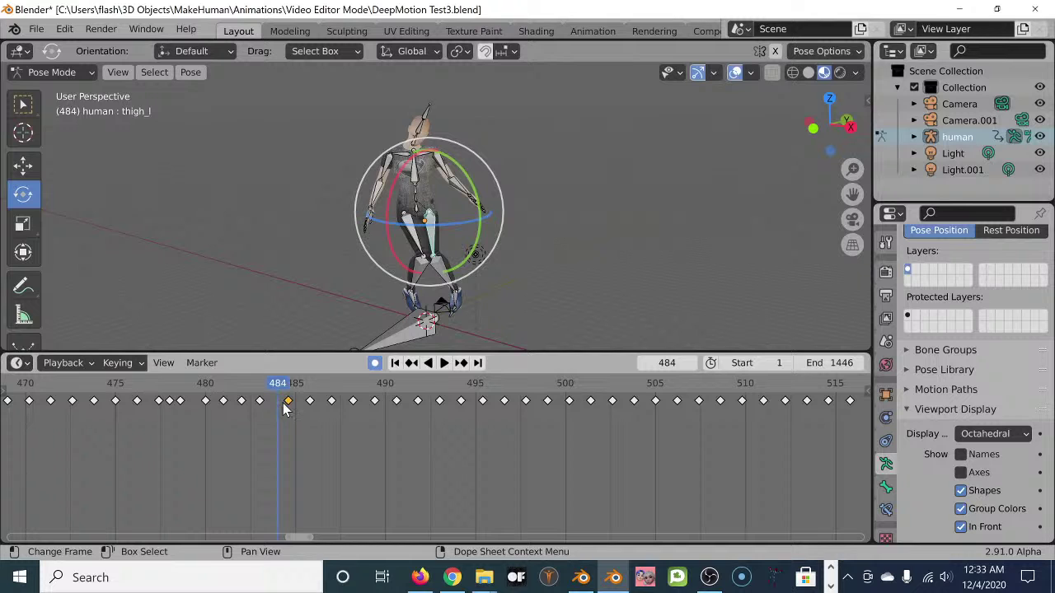
- Clear the left thigh's off-frame keyframe just after frame 484 and rotate the left thigh bone inward at frame 484
drag(288, 402, 281, 401)
drag(390, 213, 320, 269)
click(319, 266)
click(437, 230)
drag(453, 224, 493, 187)
click(412, 263)
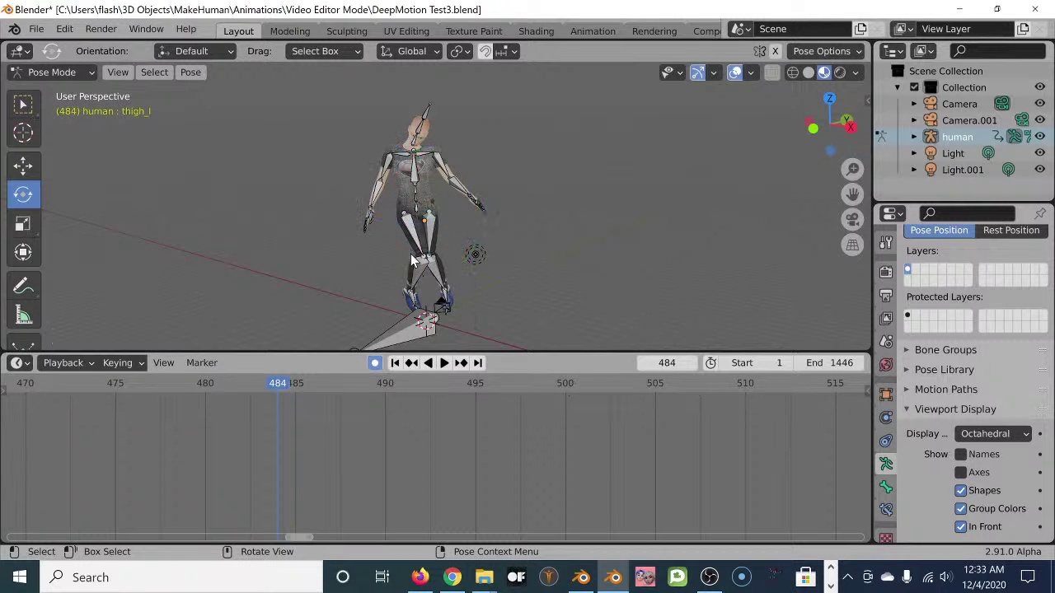
- Rotate the right thigh bone outward at frame 484 until the right leg stands nearly straight
click(415, 239)
drag(433, 223, 394, 231)
click(470, 274)
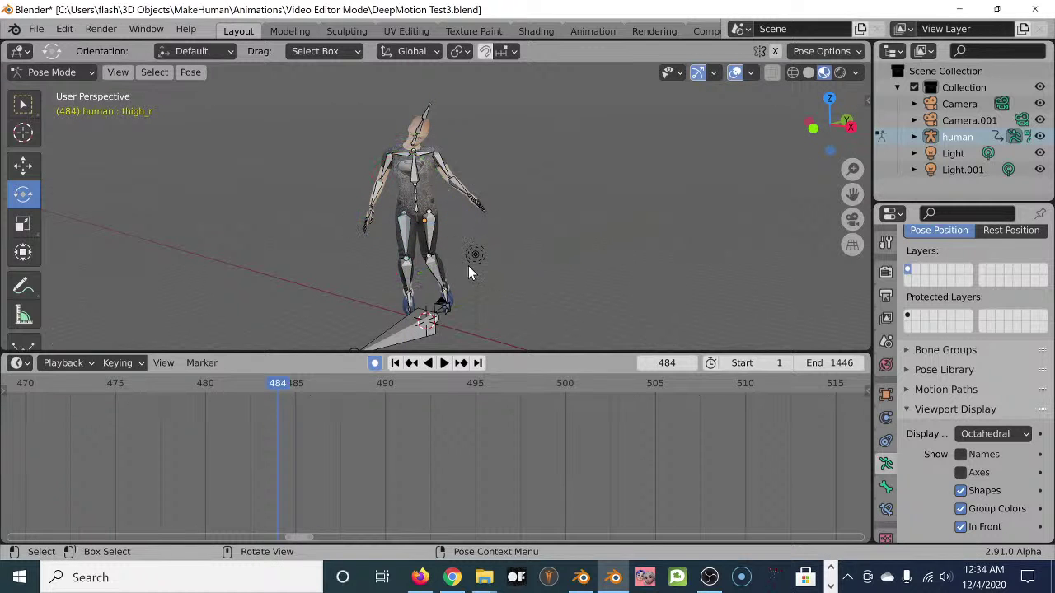
- Turn the left thigh bone slightly inward at frame 484, and rotate the left calf bone to bring the foot inward
click(441, 239)
drag(456, 222, 466, 222)
click(469, 289)
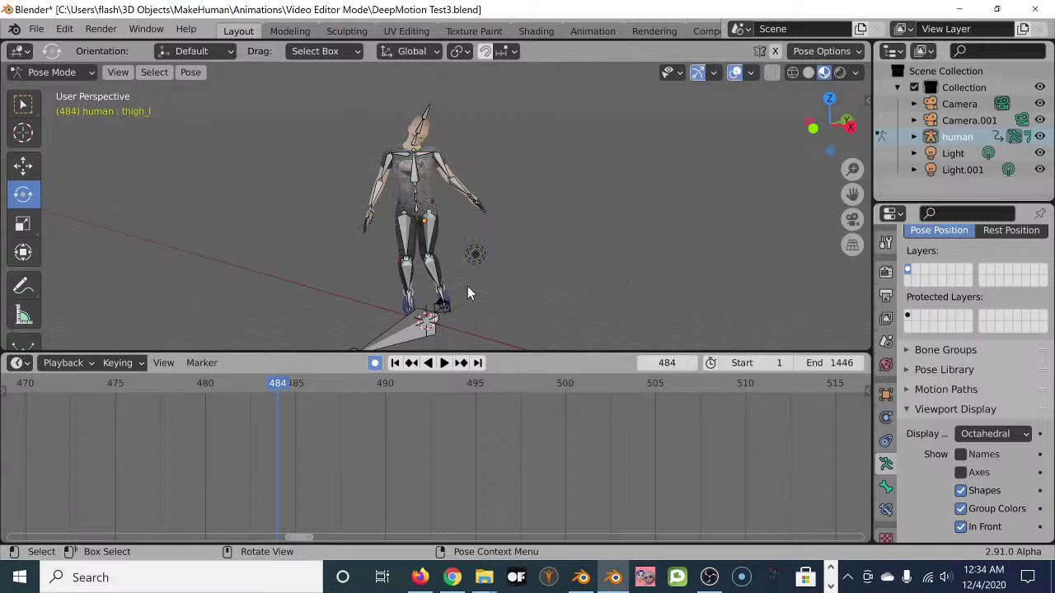
click(437, 284)
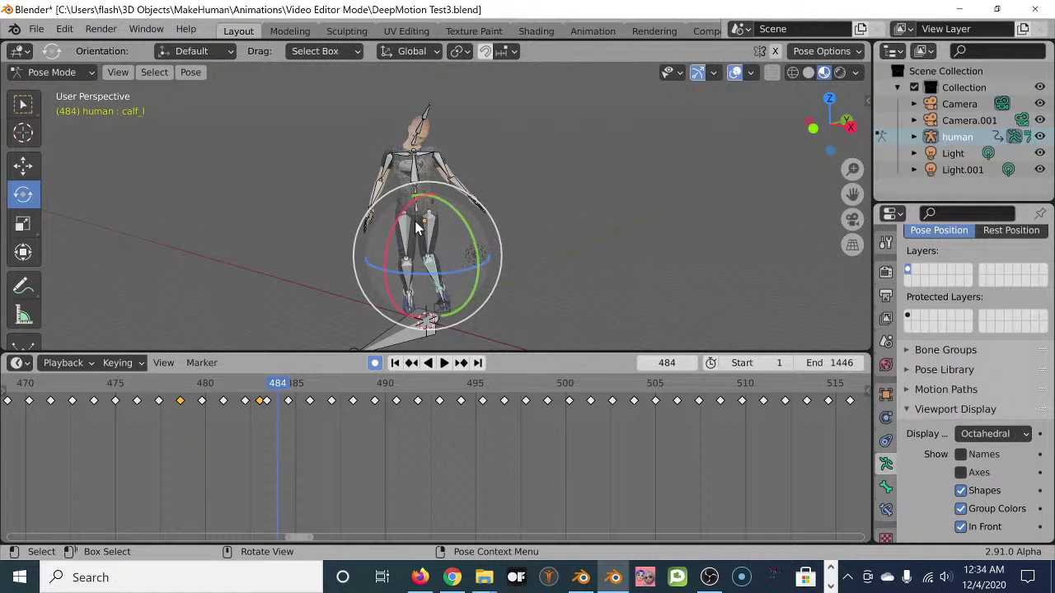
drag(473, 249, 474, 252)
click(544, 228)
- Swing the left thigh bone outward at frame 484 and turn the left calf bone back in to straighten the leg
click(434, 233)
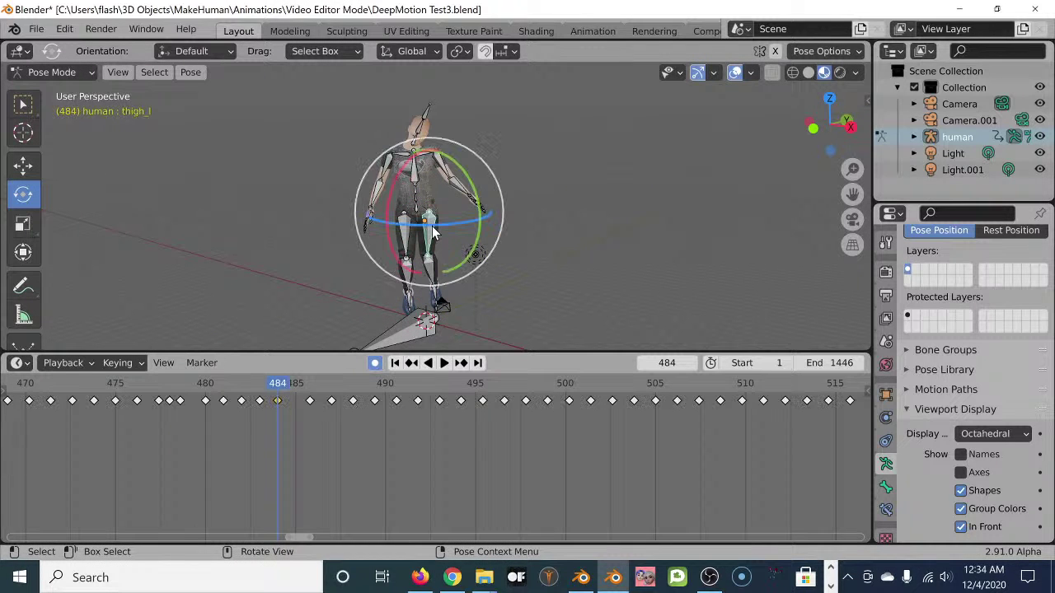
drag(456, 192, 463, 147)
click(557, 219)
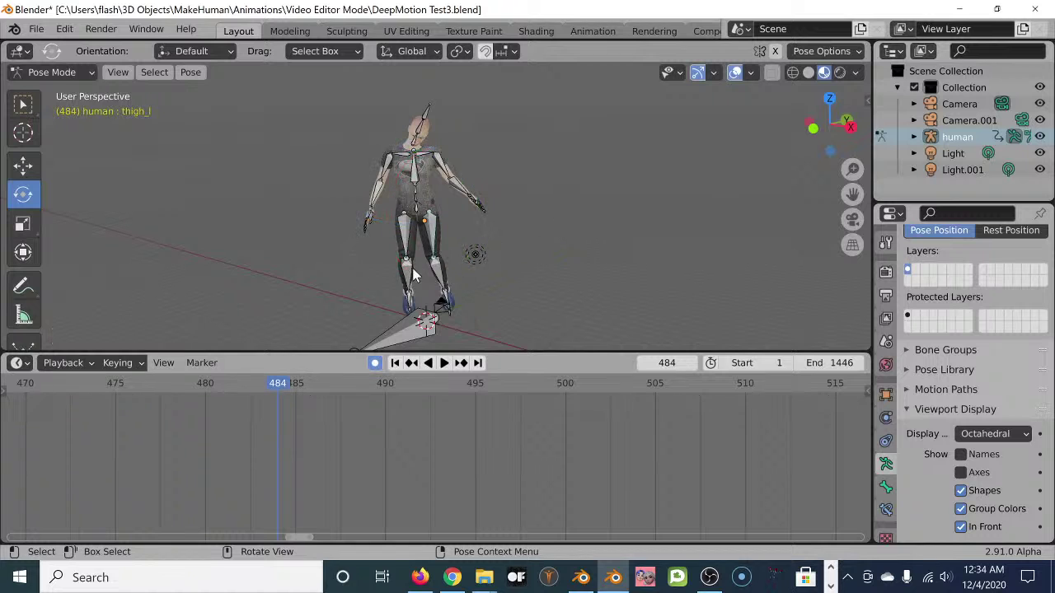
click(440, 265)
drag(477, 225, 470, 230)
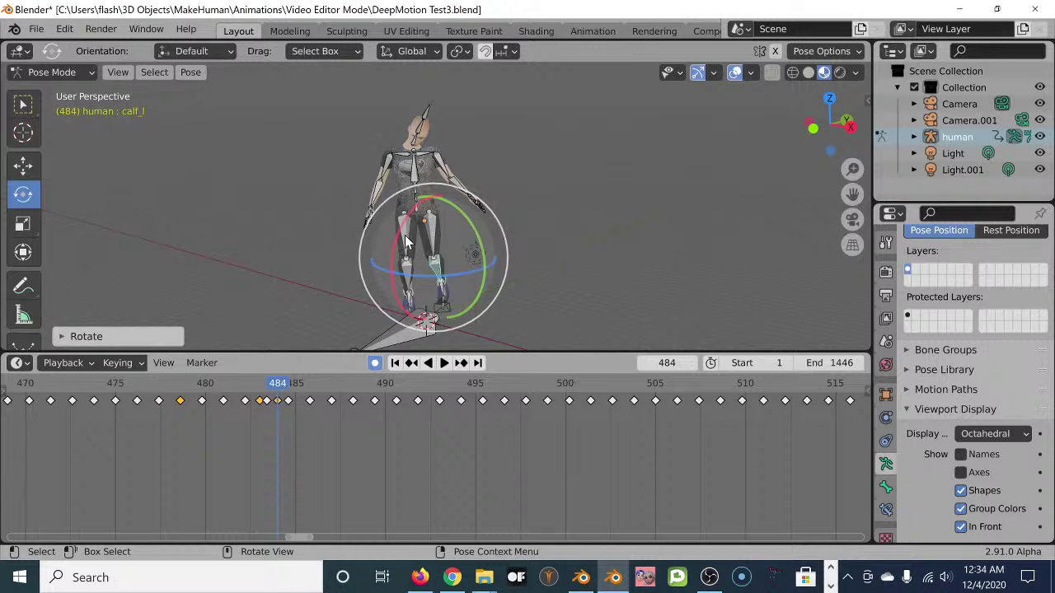
drag(415, 281, 424, 276)
click(463, 300)
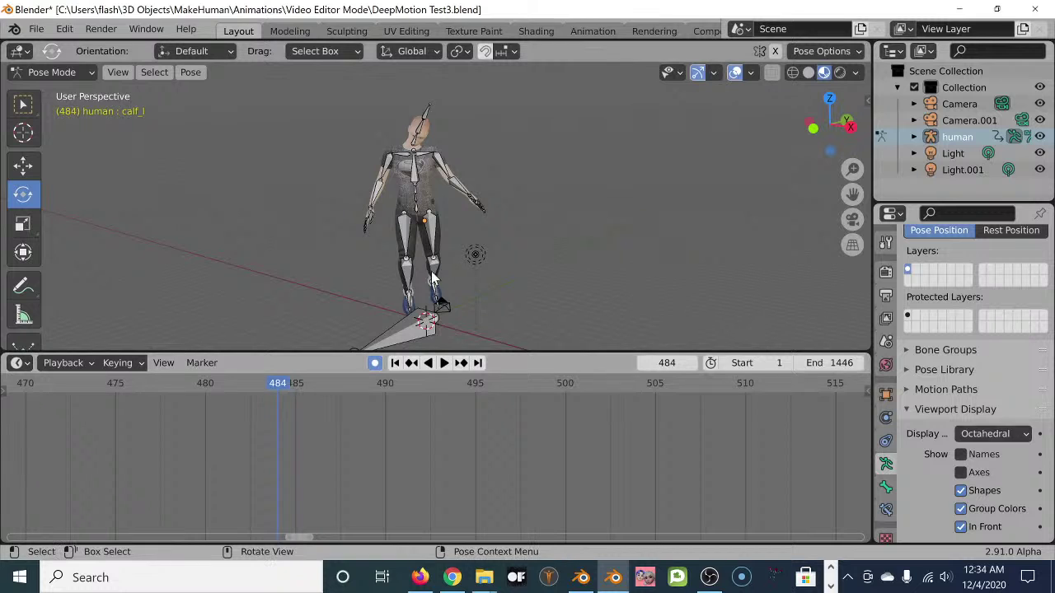
- Delete the left calf's stray off-frame keyframe between frames 483 and 484
click(436, 267)
click(436, 269)
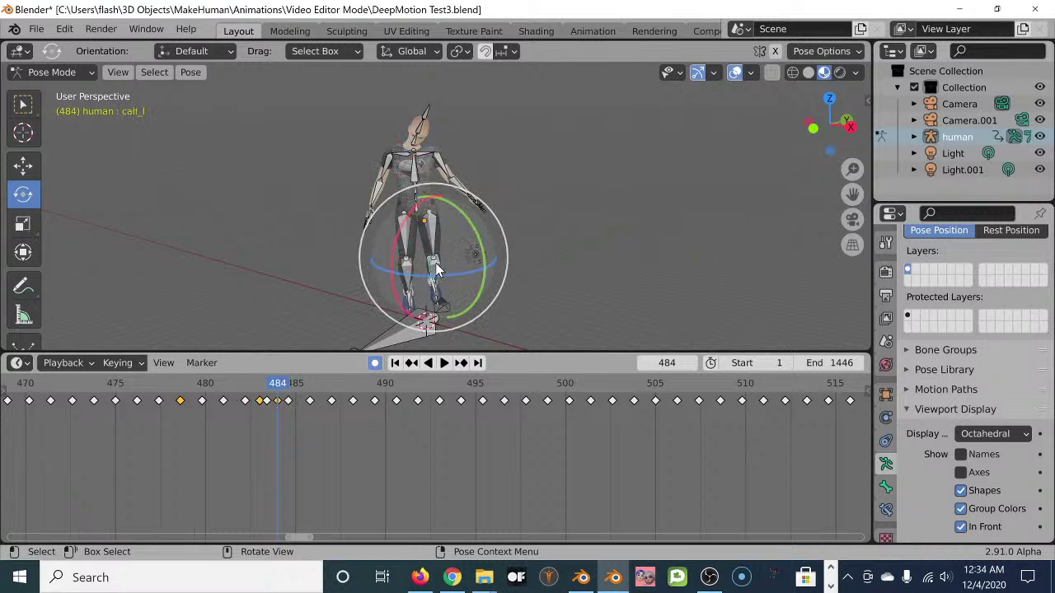
key(shift+ctrl+space)
mouse_move(265, 387)
mouse_down()
mouse_move(278, 385)
mouse_move(211, 383)
mouse_move(275, 385)
mouse_move(273, 399)
mouse_up()
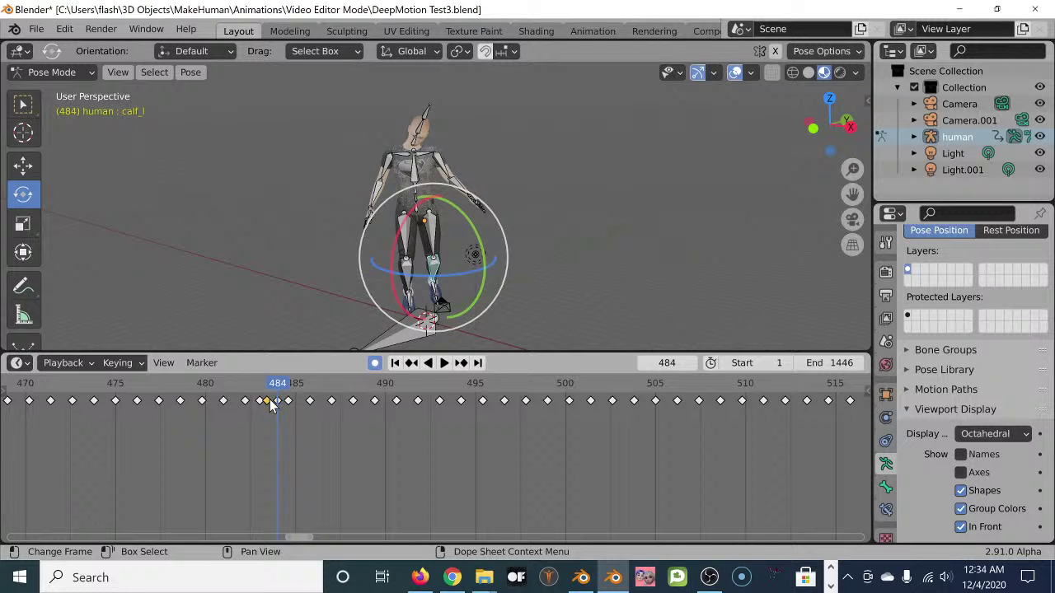
key(x)
click(273, 404)
- Delete the right thigh's stray off-frame keyframe between frames 483 and 484
drag(276, 385, 261, 401)
click(260, 402)
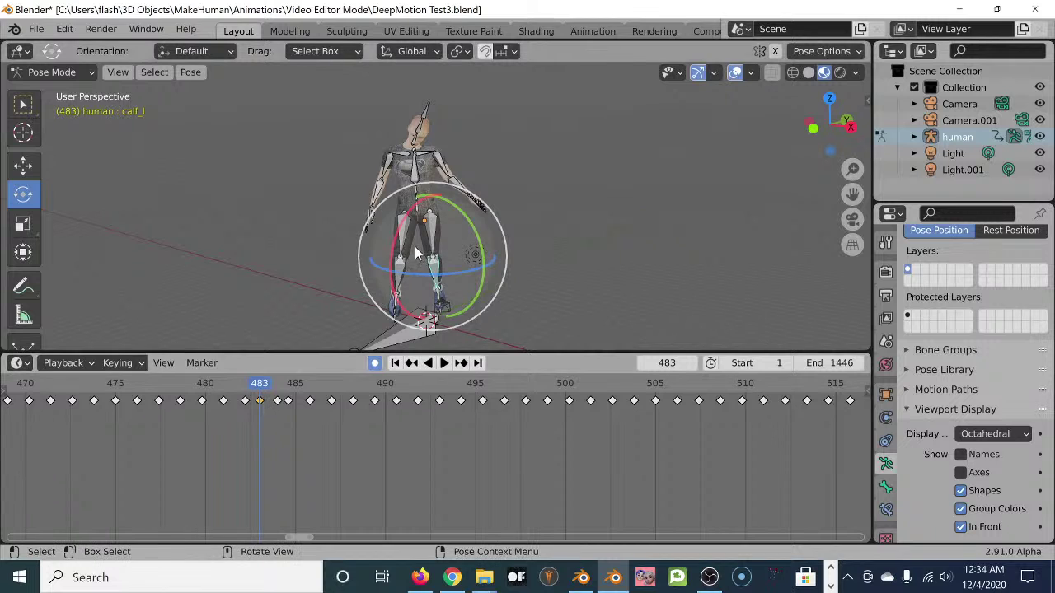
click(326, 250)
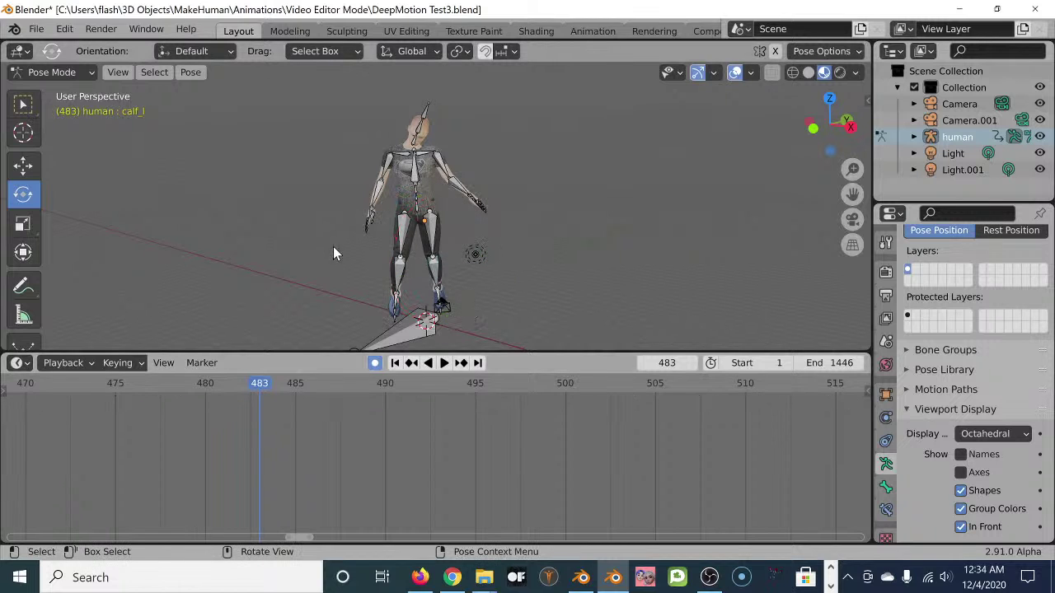
click(404, 240)
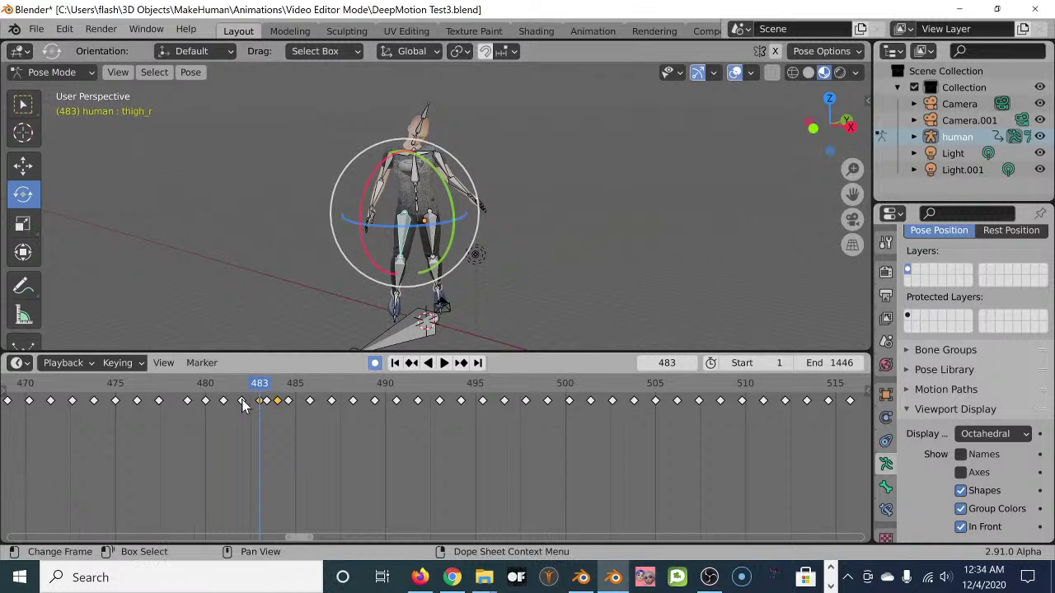
drag(263, 394, 277, 403)
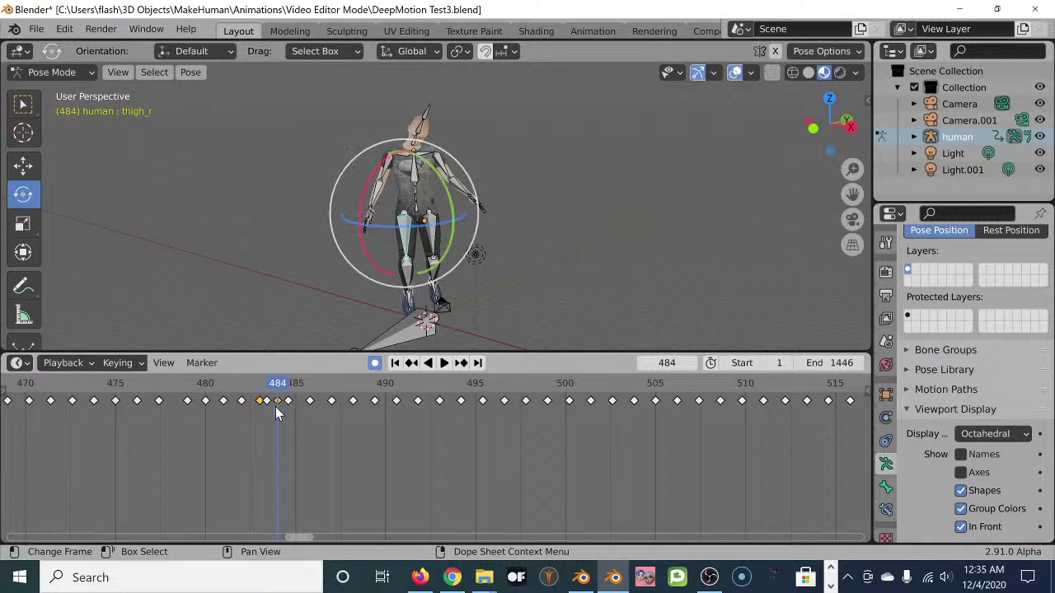
key(x)
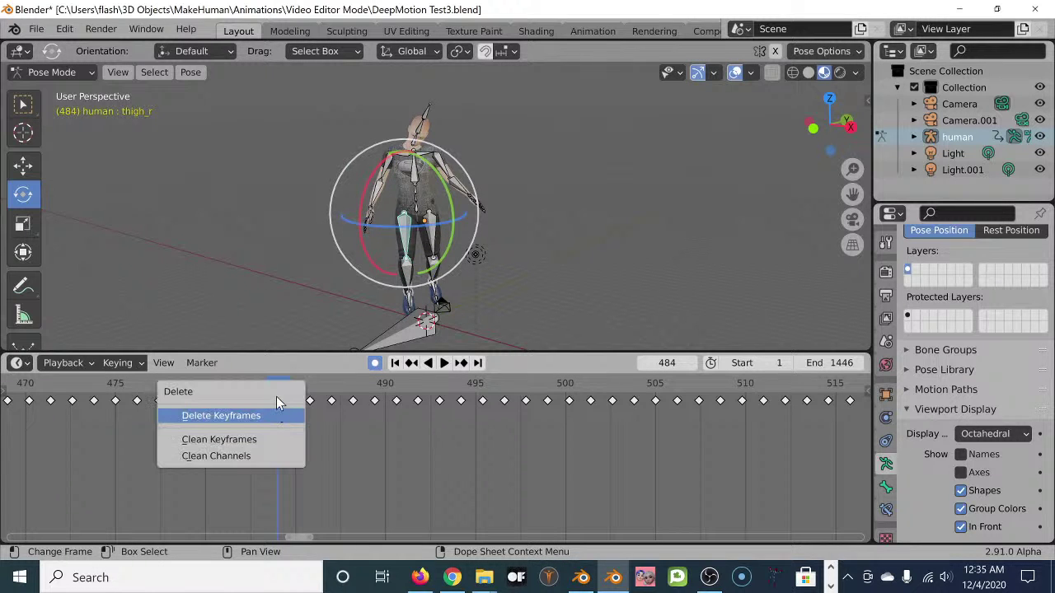
click(278, 415)
mouse_move(276, 407)
mouse_down()
mouse_move(259, 382)
mouse_move(278, 386)
mouse_move(220, 399)
mouse_move(283, 404)
mouse_up()
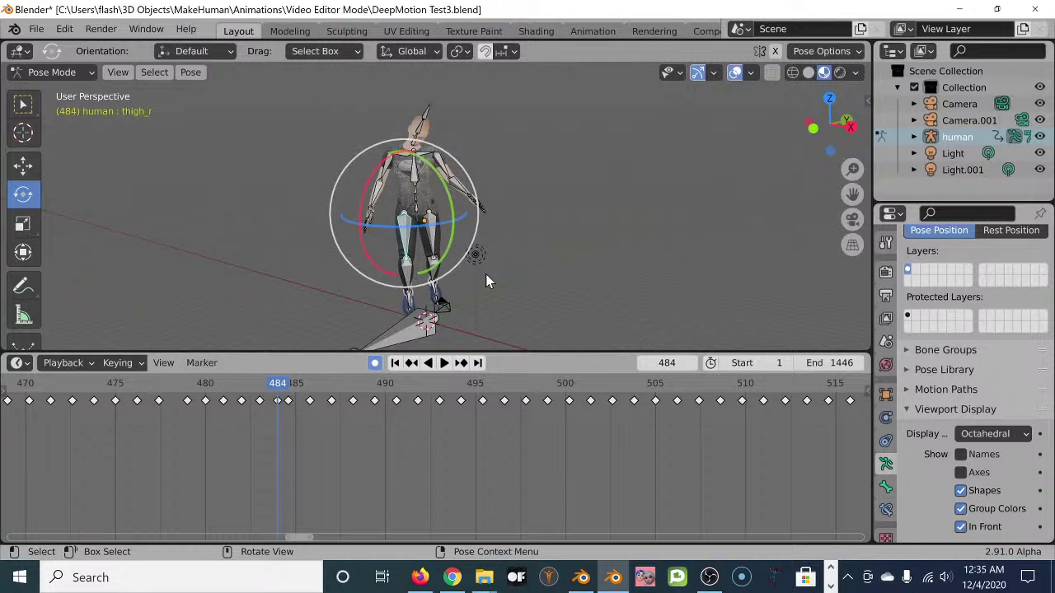
- Play back the corrected section, and delete all of the right thigh's keyframes from frame 481 through about 488
drag(284, 396, 235, 412)
key(space)
key(b)
drag(367, 454, 224, 400)
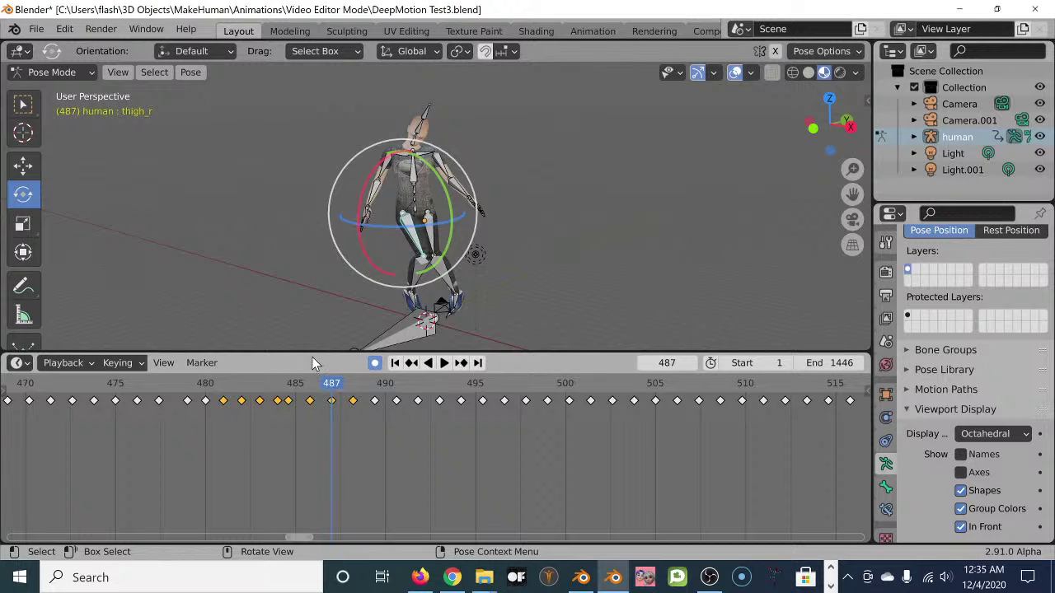
key(x)
click(298, 441)
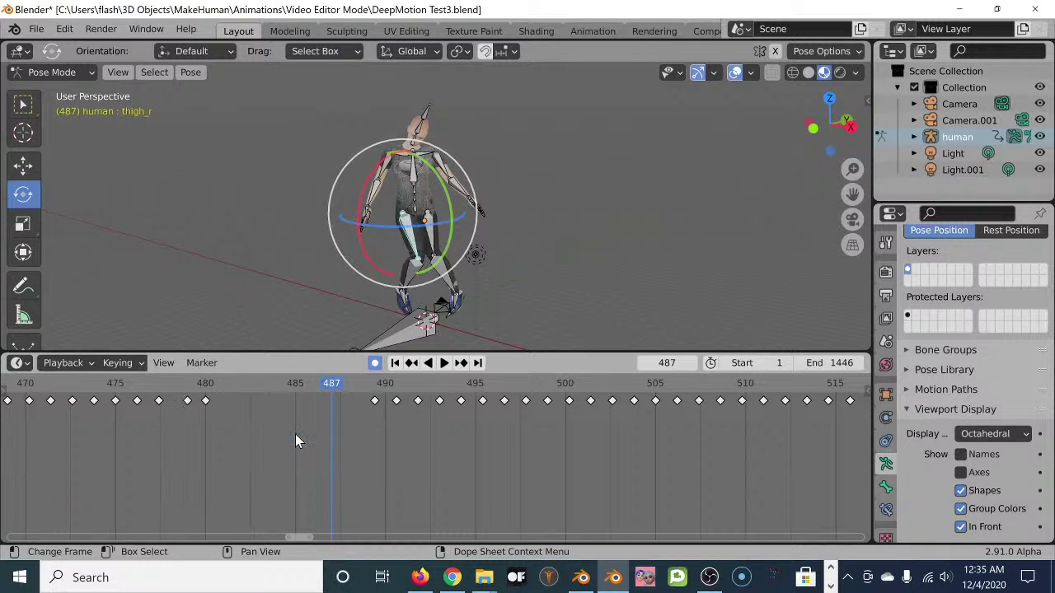
- Return to frame 481 and delete the left thigh's keyframes from frame 482 through about 488
drag(336, 384, 231, 402)
drag(370, 199, 504, 278)
click(511, 276)
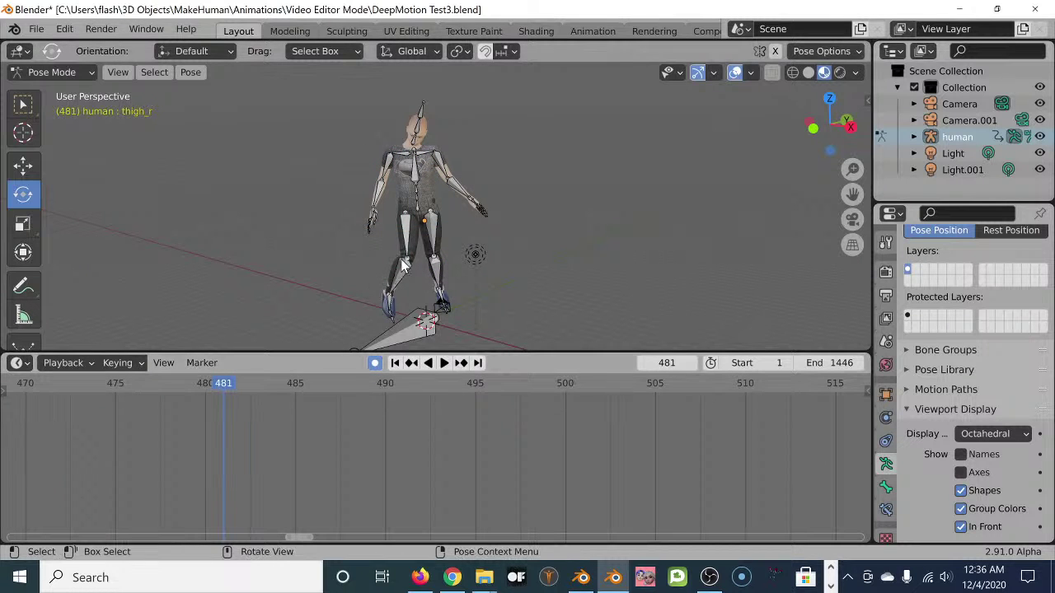
click(429, 237)
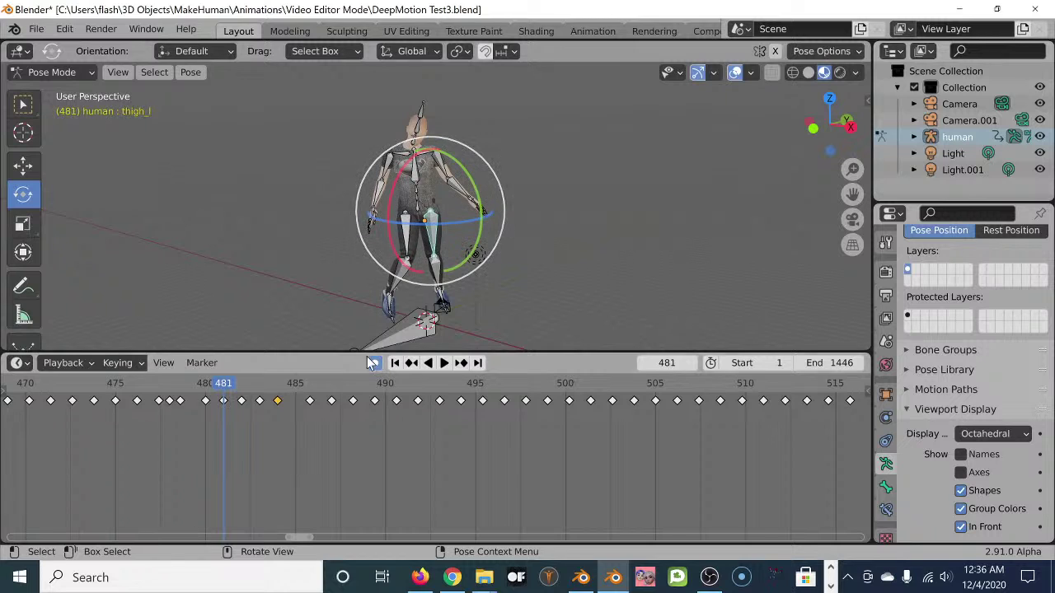
drag(227, 415, 360, 392)
key(x)
click(359, 392)
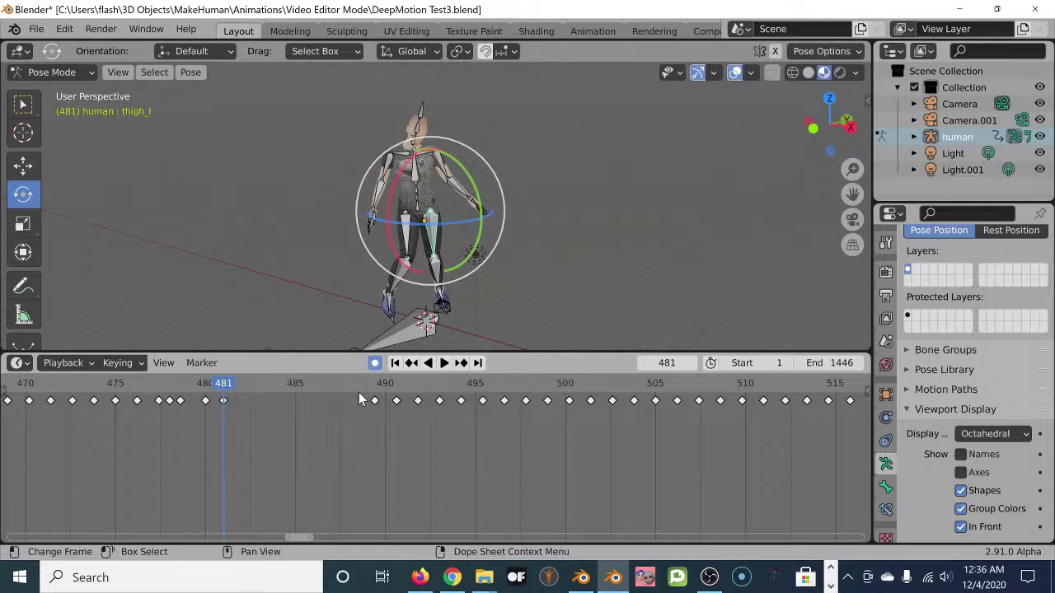
- Select the left calf bone, play on from frame 481, and replay the whole animation from the first frame to check the leg motion
click(507, 307)
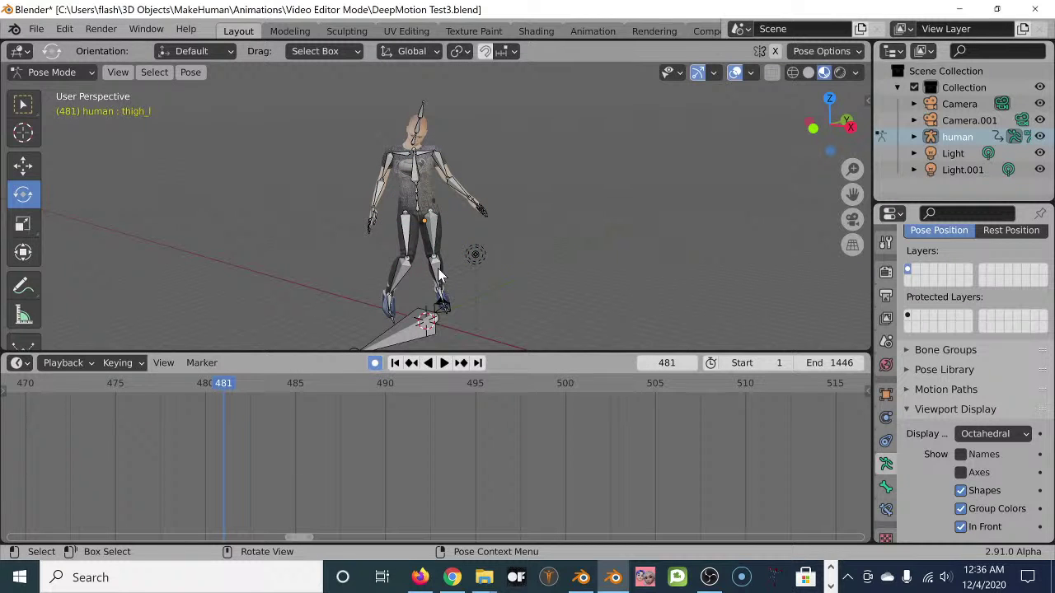
click(438, 280)
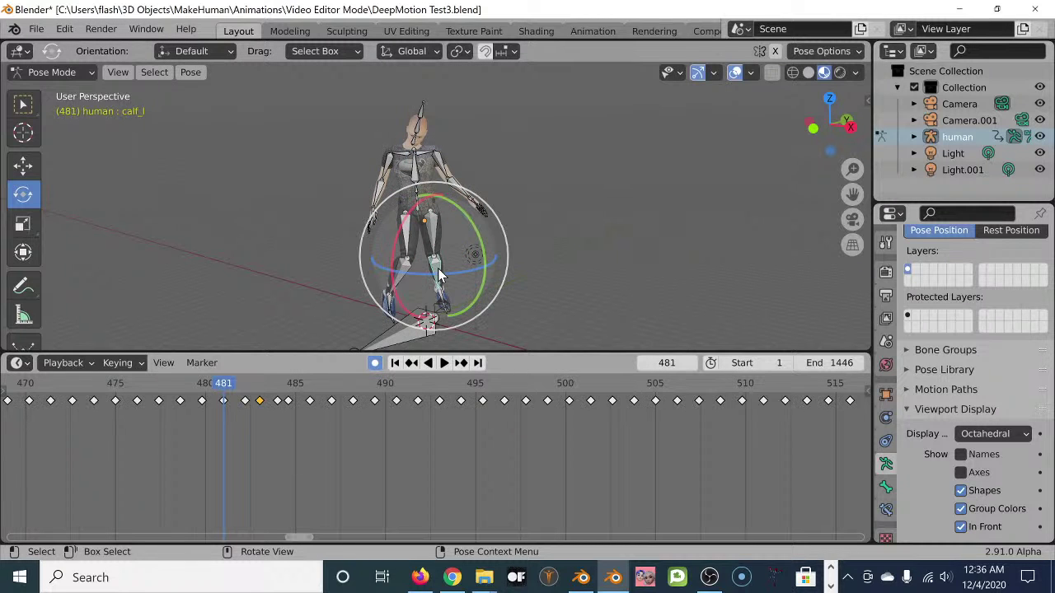
click(443, 363)
click(439, 363)
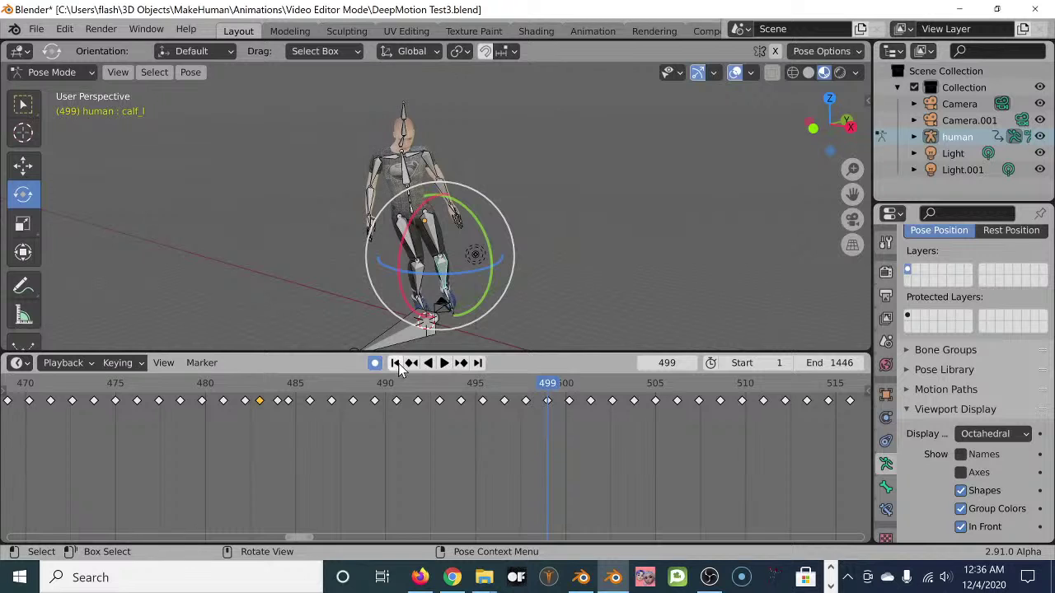
click(395, 363)
click(445, 365)
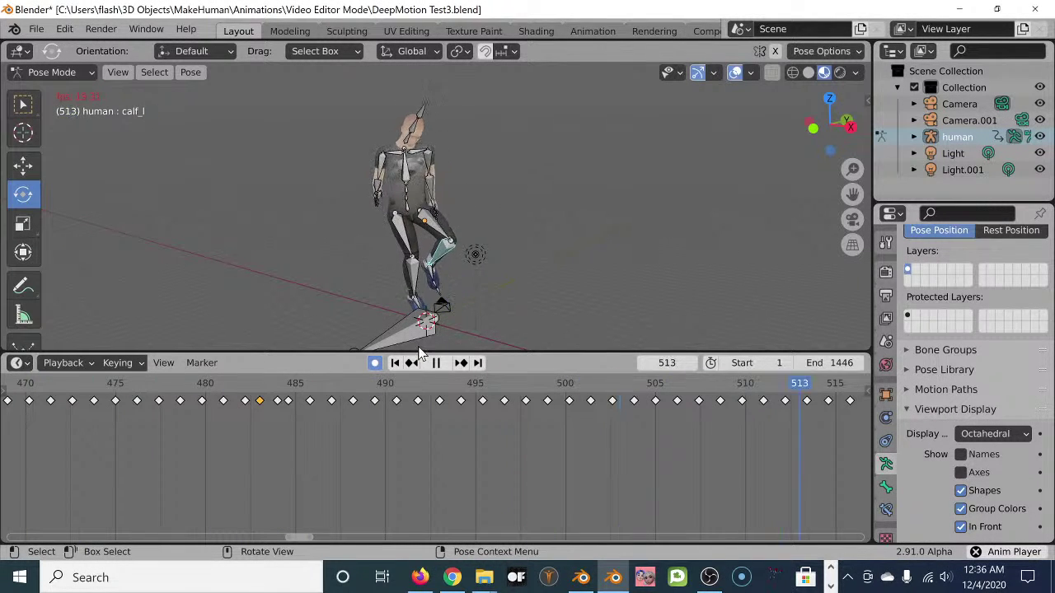
click(436, 367)
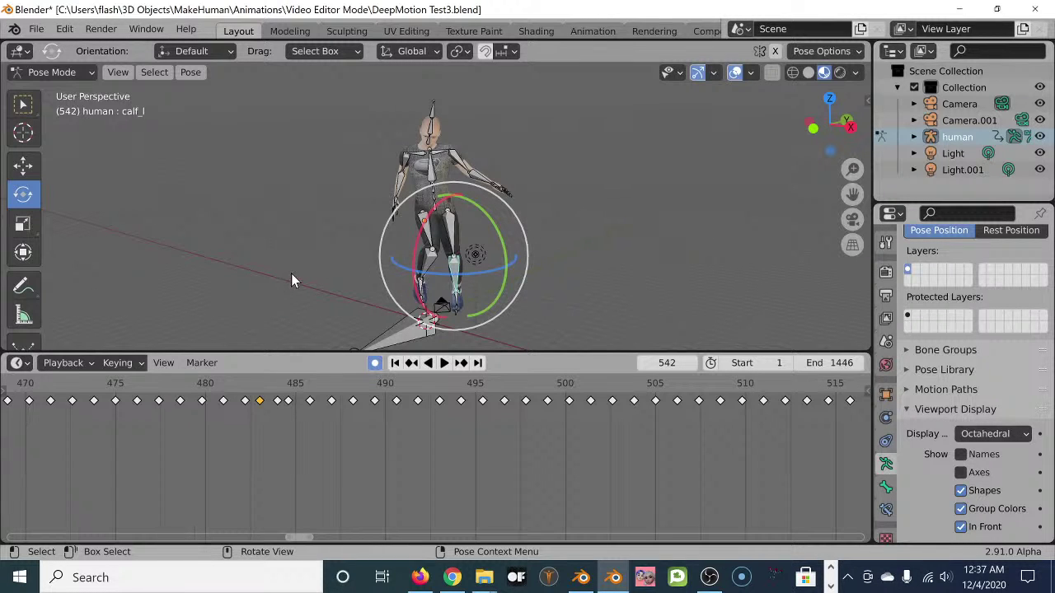
- Switch to Firefox and review DeepMotion's Animate 3D v2.0 release article, including its new features and custom model sources
click(961, 10)
scroll(307, 334, down, 5)
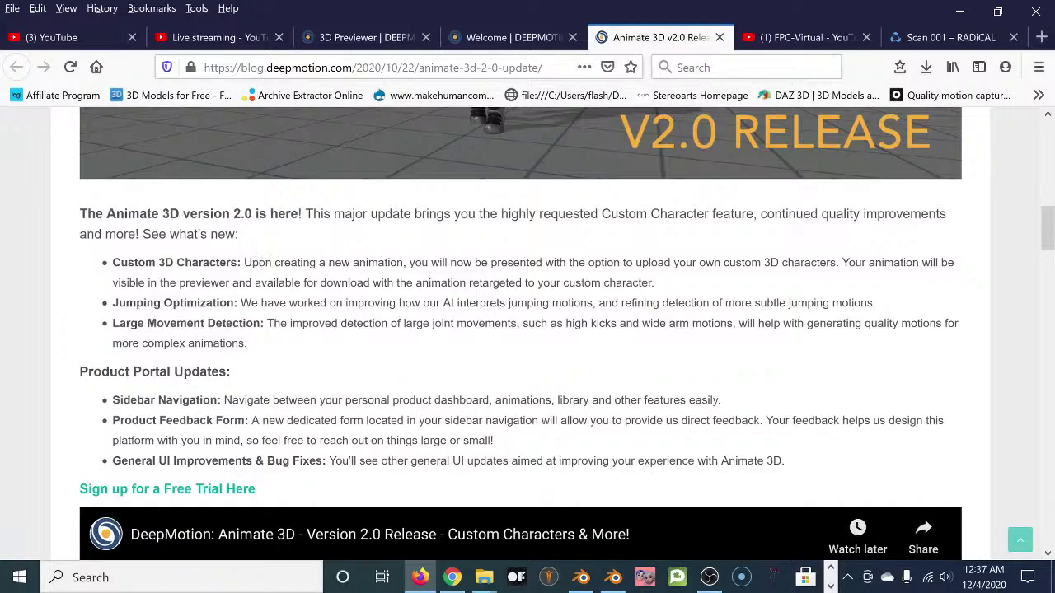
scroll(80, 354, down, 10)
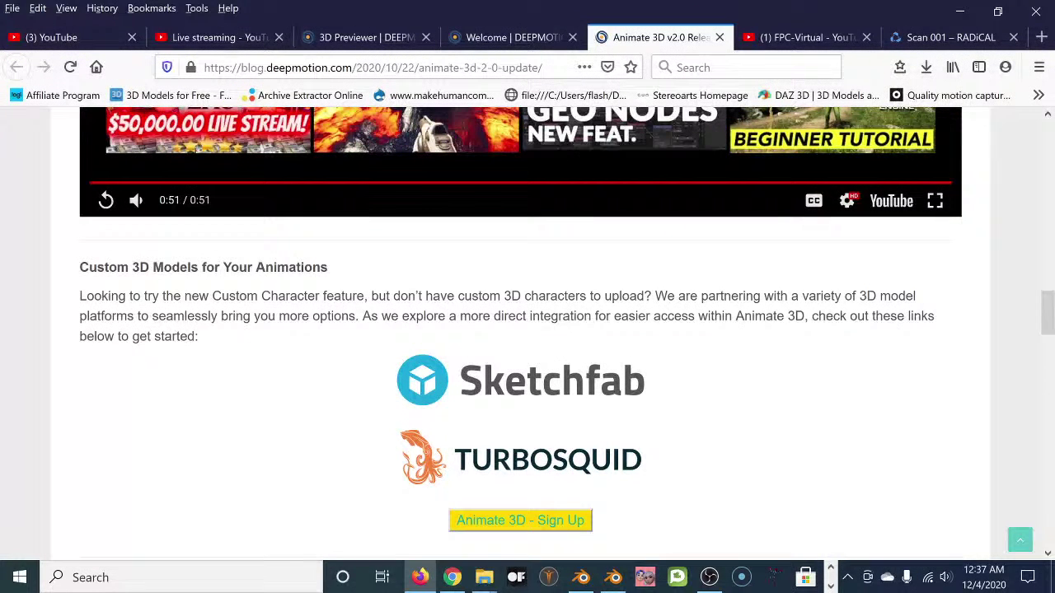
scroll(181, 347, down, 3)
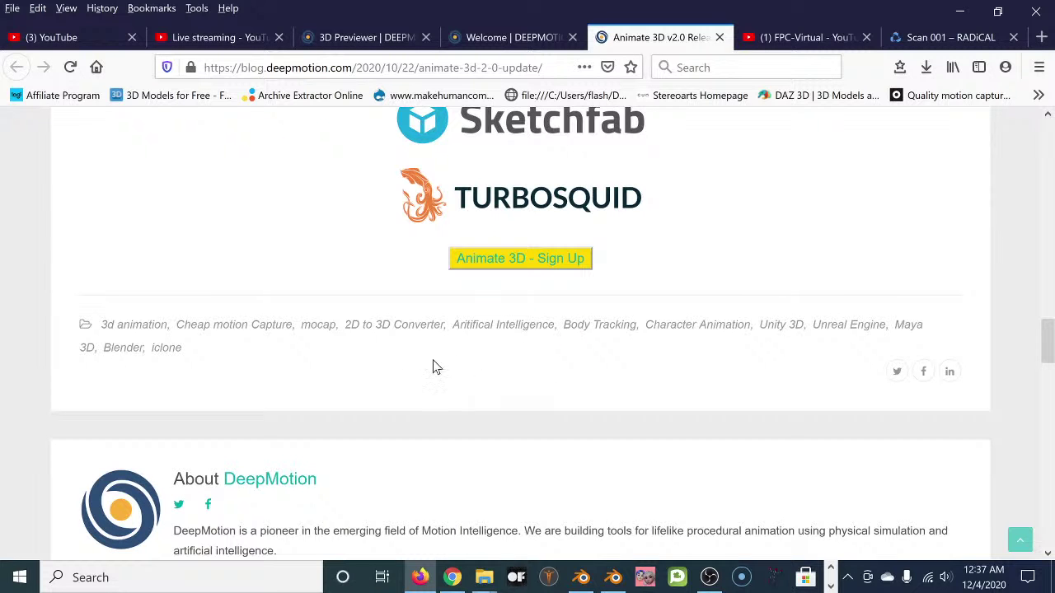
scroll(301, 350, down, 3)
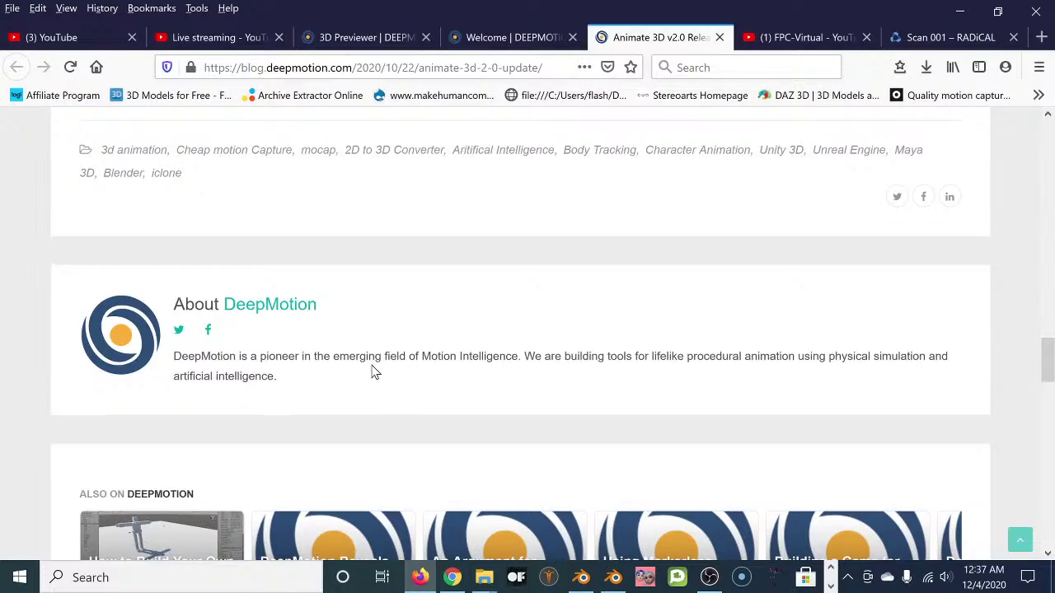
scroll(372, 372, down, 2)
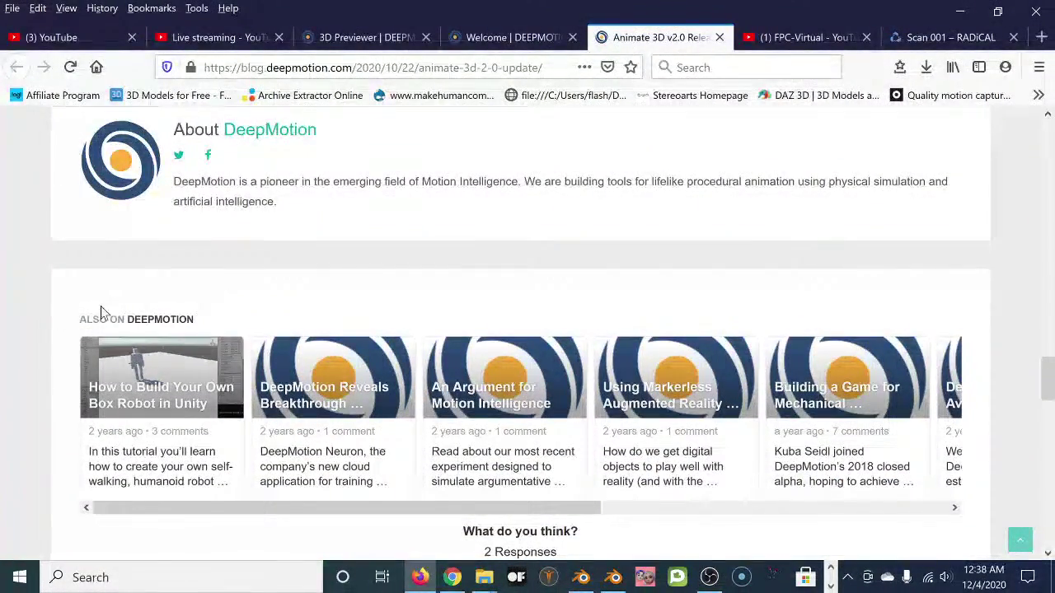
scroll(33, 309, up, 10)
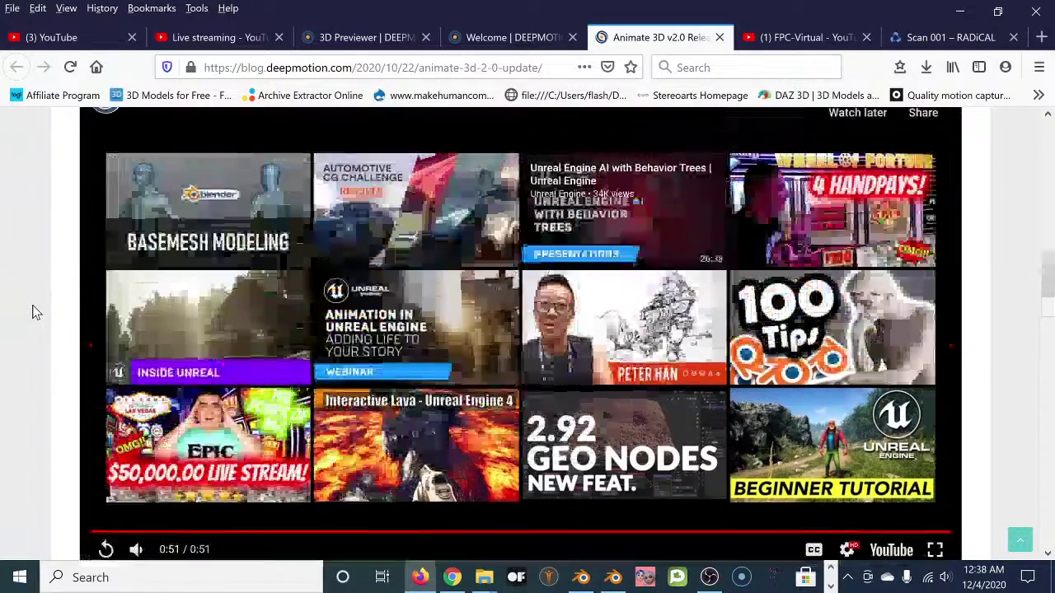
scroll(32, 311, up, 6)
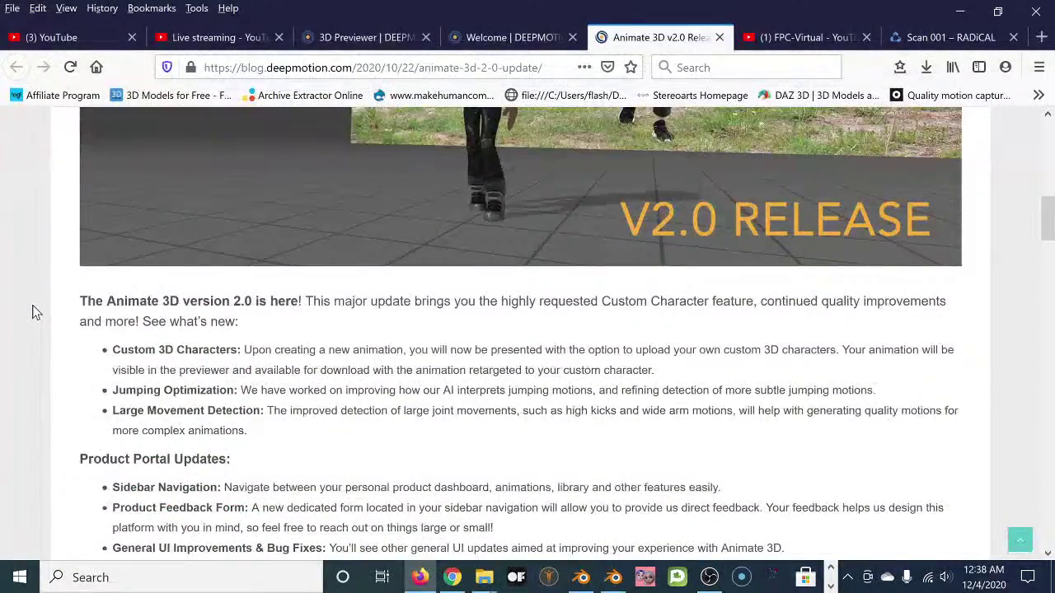
scroll(32, 309, up, 5)
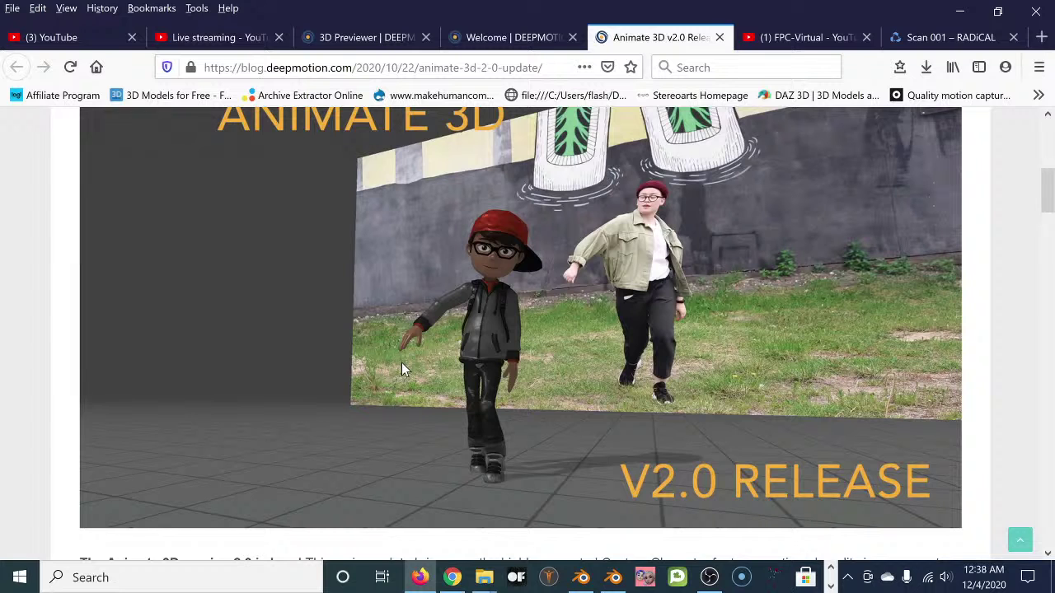
scroll(282, 355, up, 5)
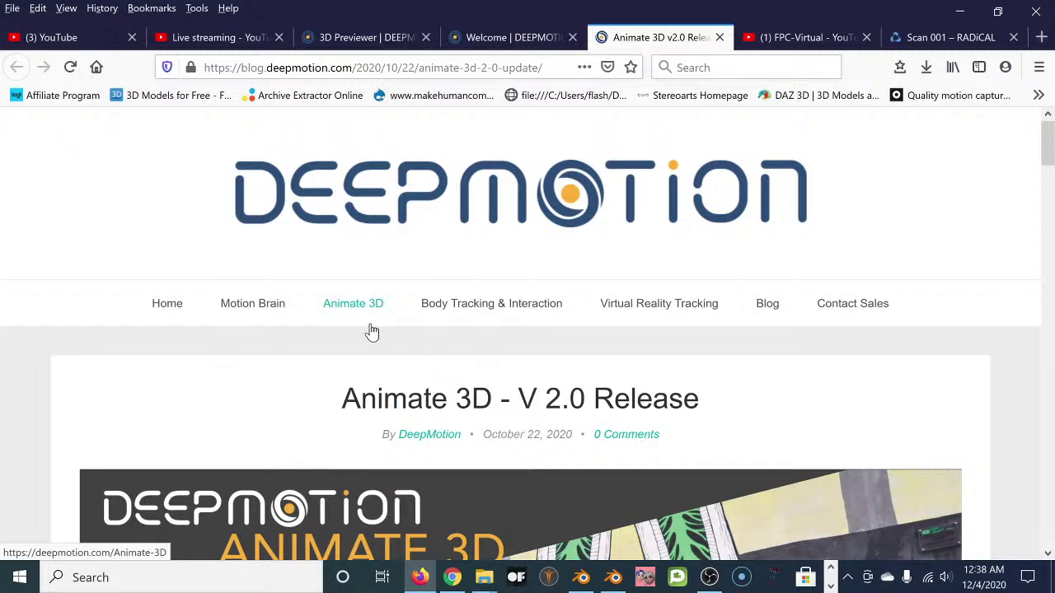
- Go to the DeepMotion home page, sign in to the portal with the account e-mail and password, and decline saving the login
click(170, 306)
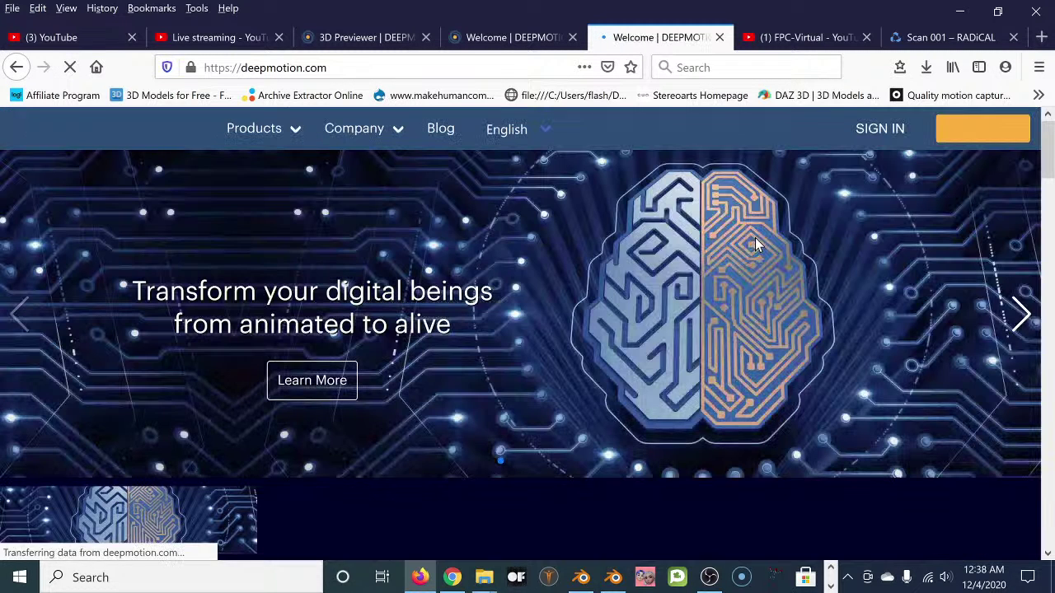
click(886, 132)
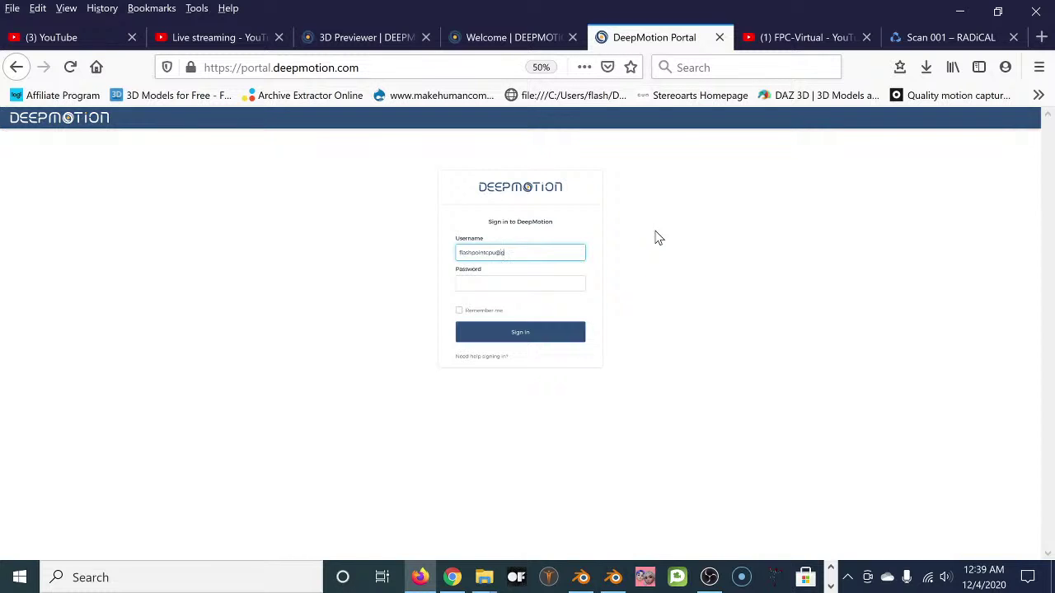
key(Tab)
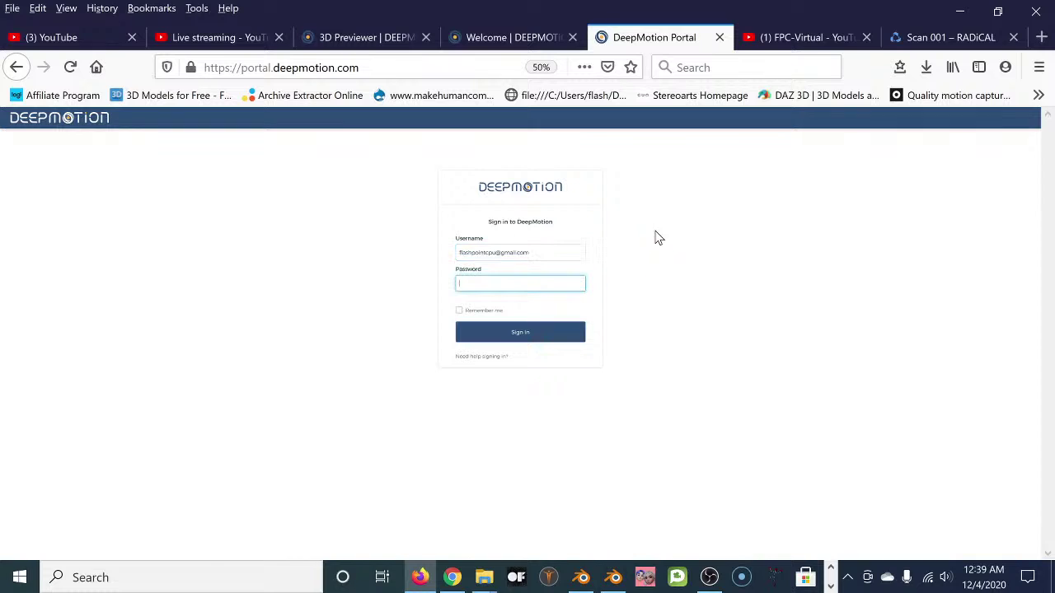
text(*)
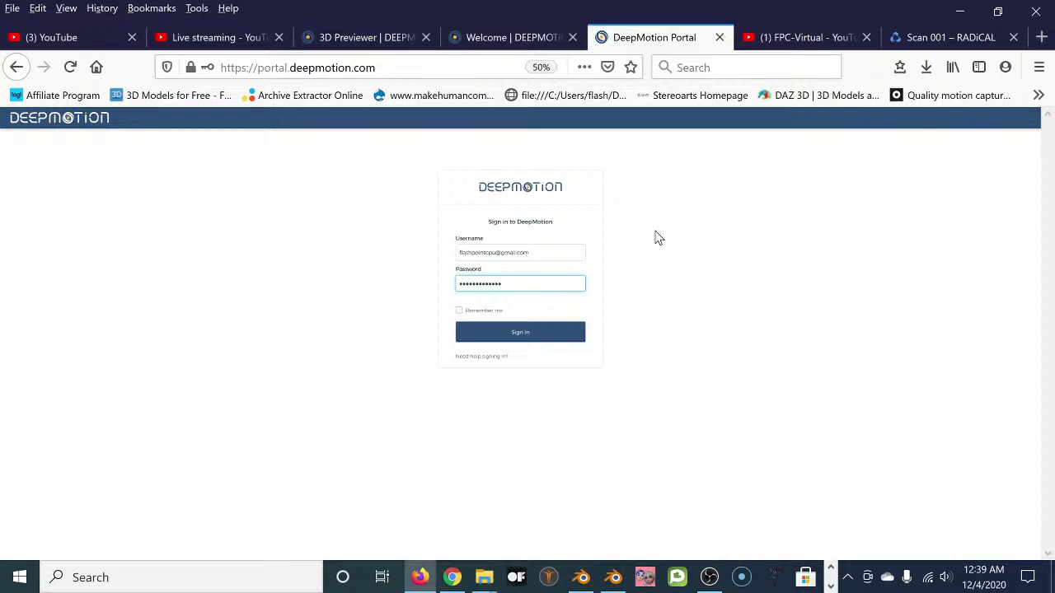
click(526, 337)
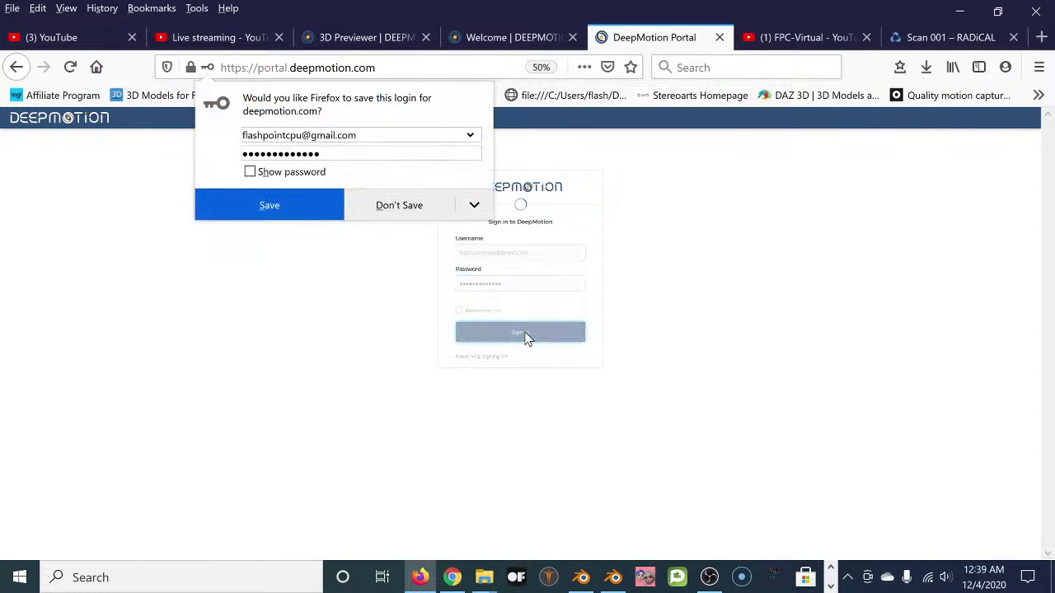
click(411, 211)
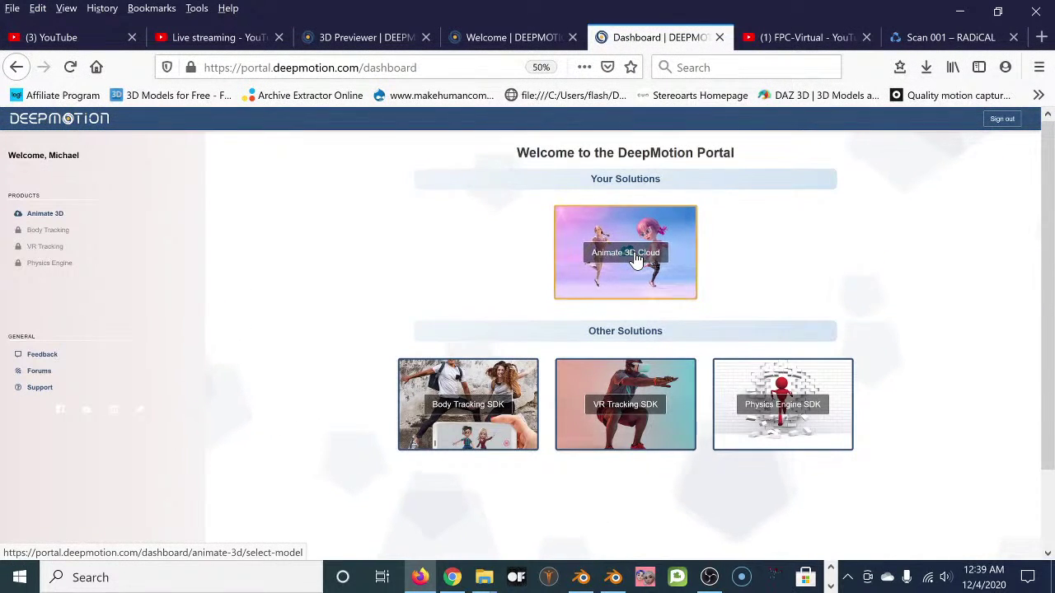
- Open Animate 3D Cloud from the portal dashboard and choose the Custom character type for a new animation
click(635, 258)
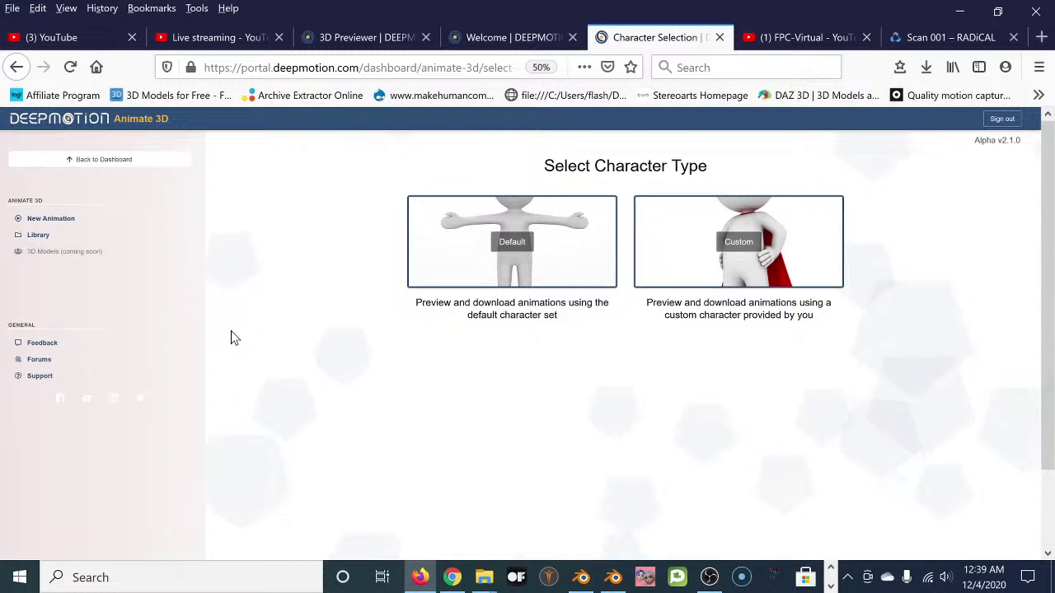
click(18, 69)
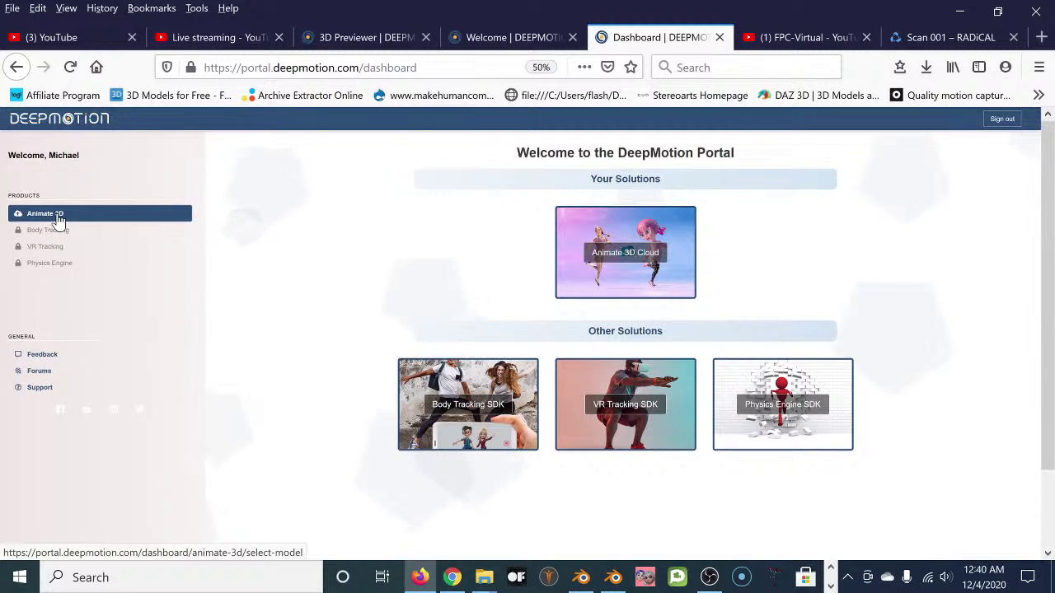
click(597, 244)
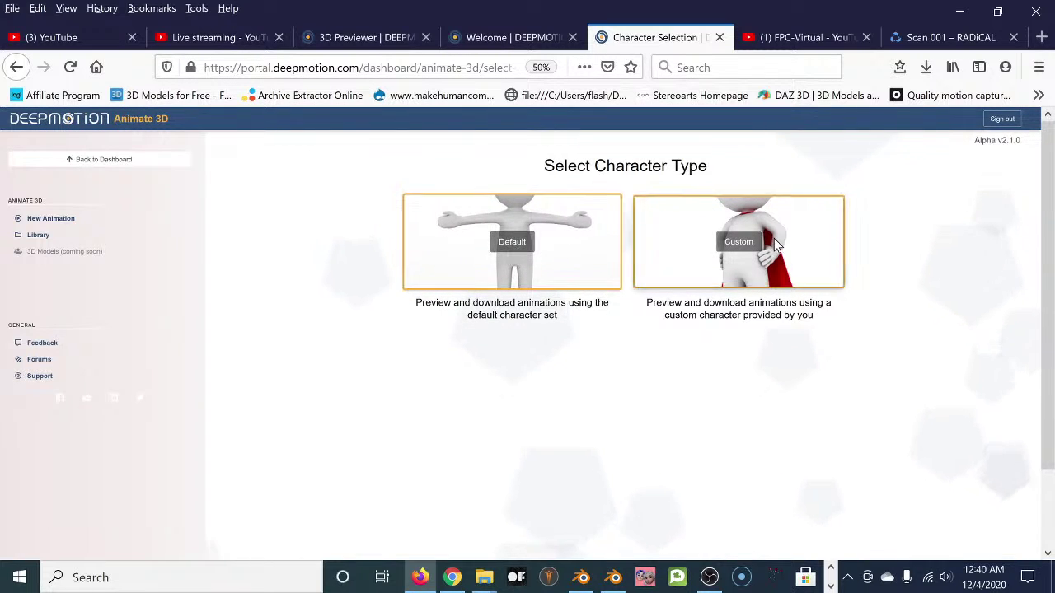
click(733, 257)
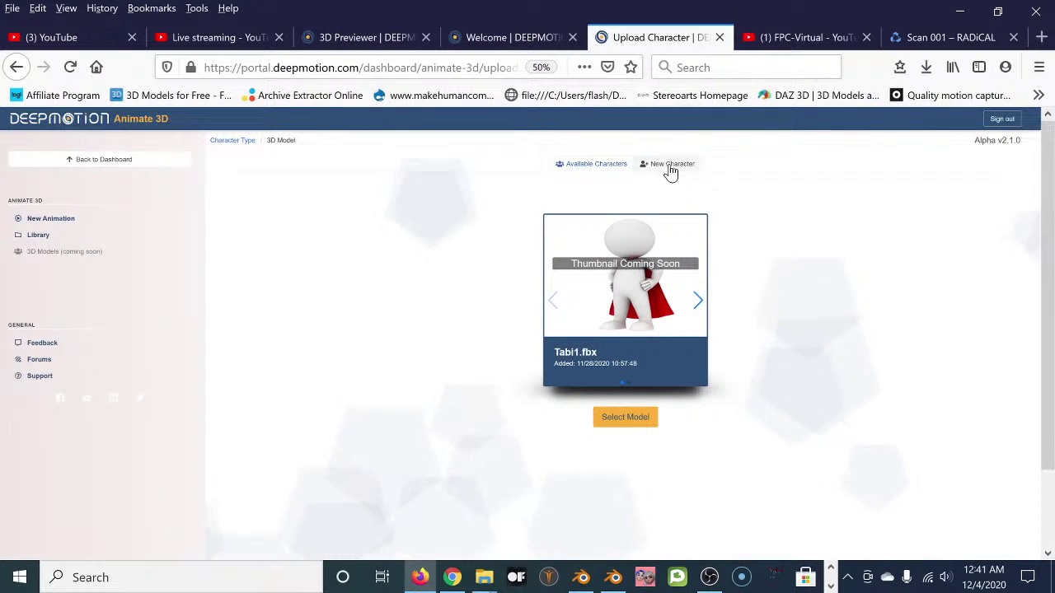
- Choose the Tabi1.fbx character for the new animation and review the motion clip recommendations on lighting, occlusion, size and clothing
click(631, 419)
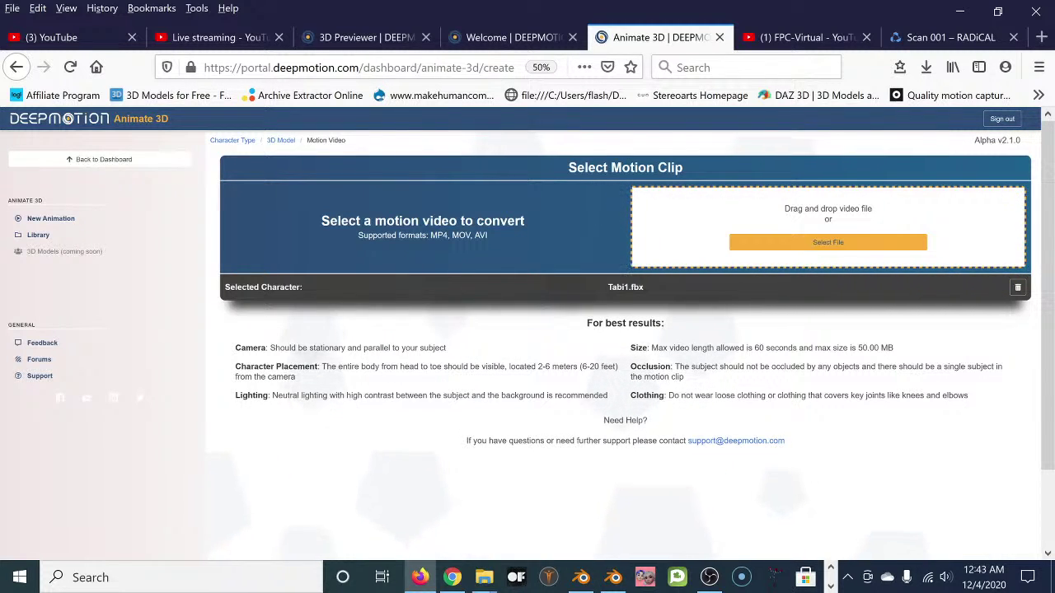
drag(236, 395, 429, 395)
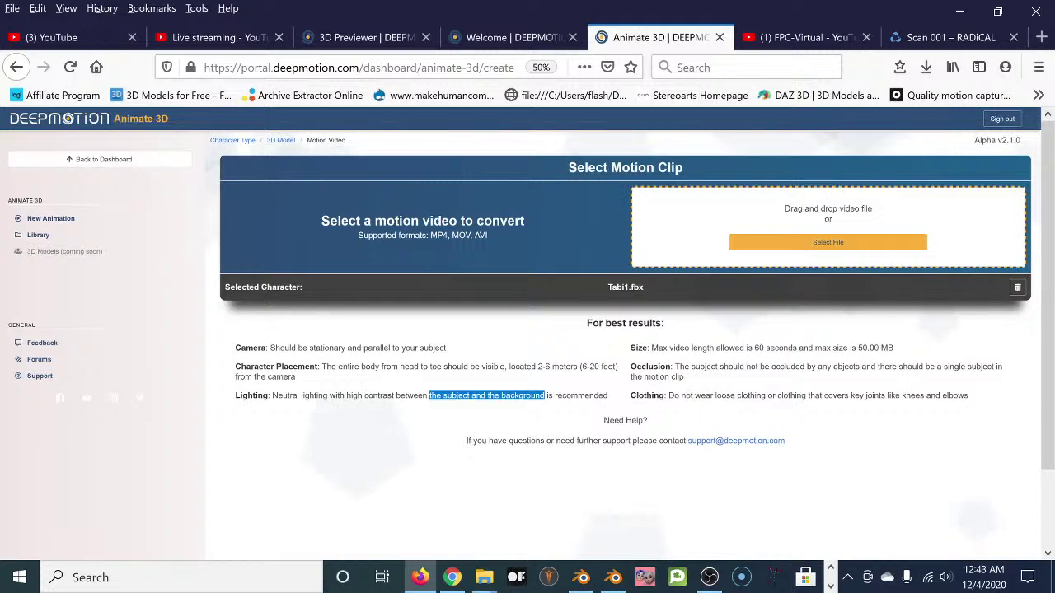
click(657, 366)
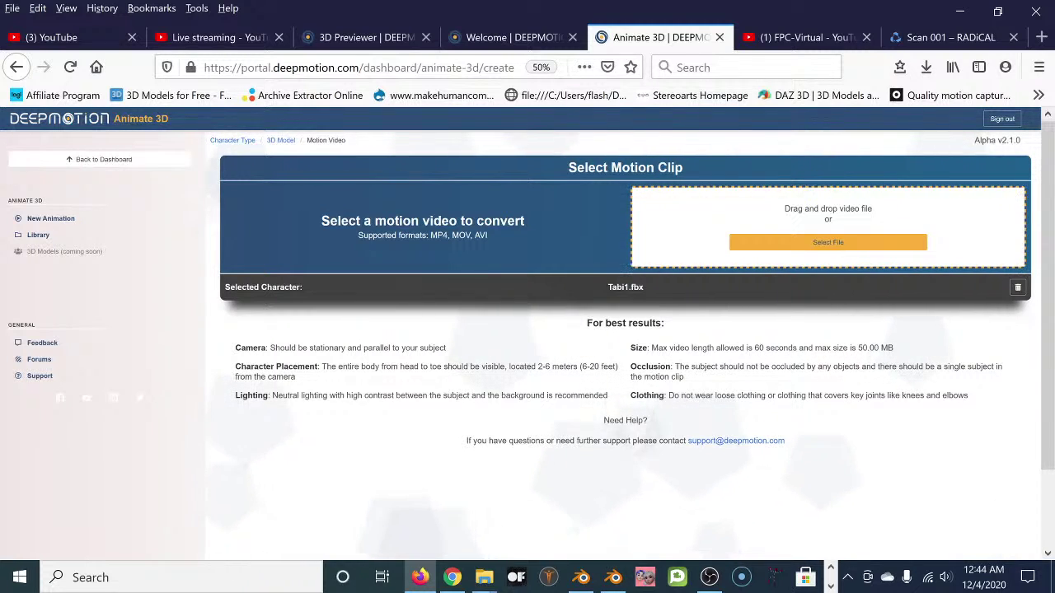
scroll(718, 306, down, 3)
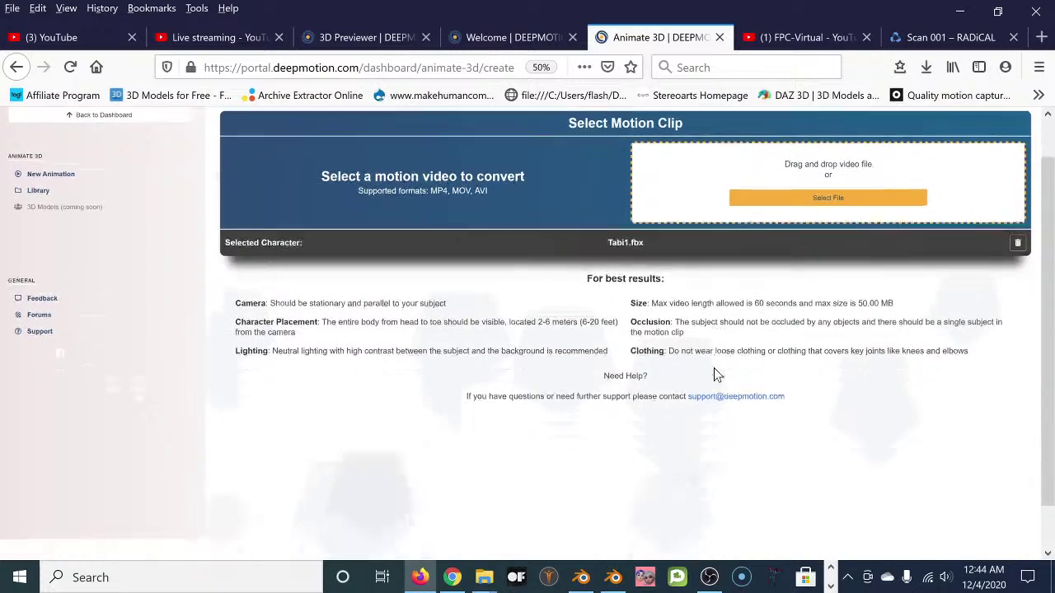
scroll(662, 334, up, 3)
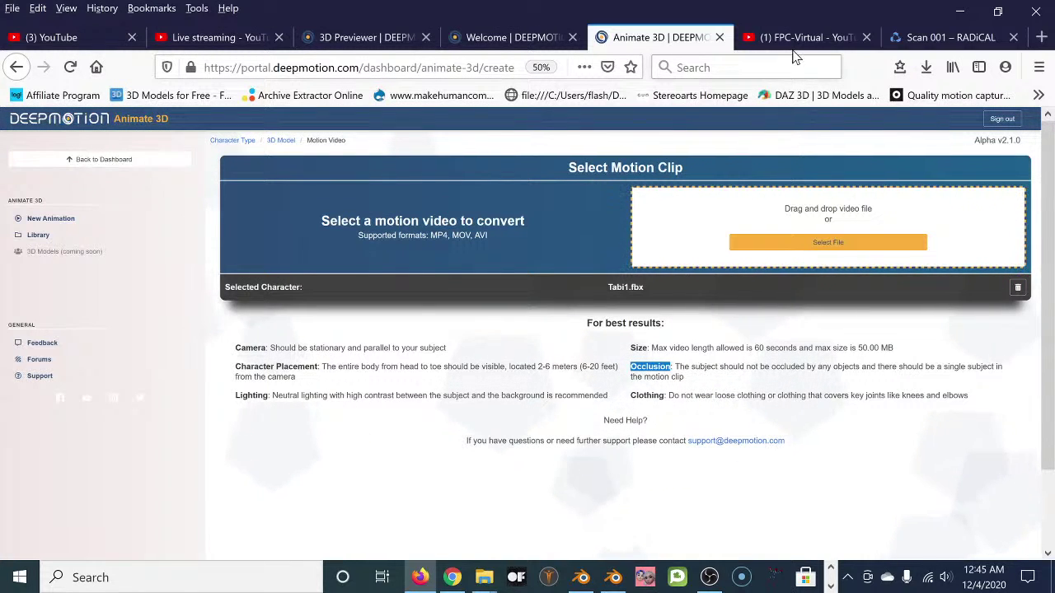
- Switch to Blender, play the animation on from frame 267 while viewing the walking character from several sides, and pause at frame 945
click(961, 11)
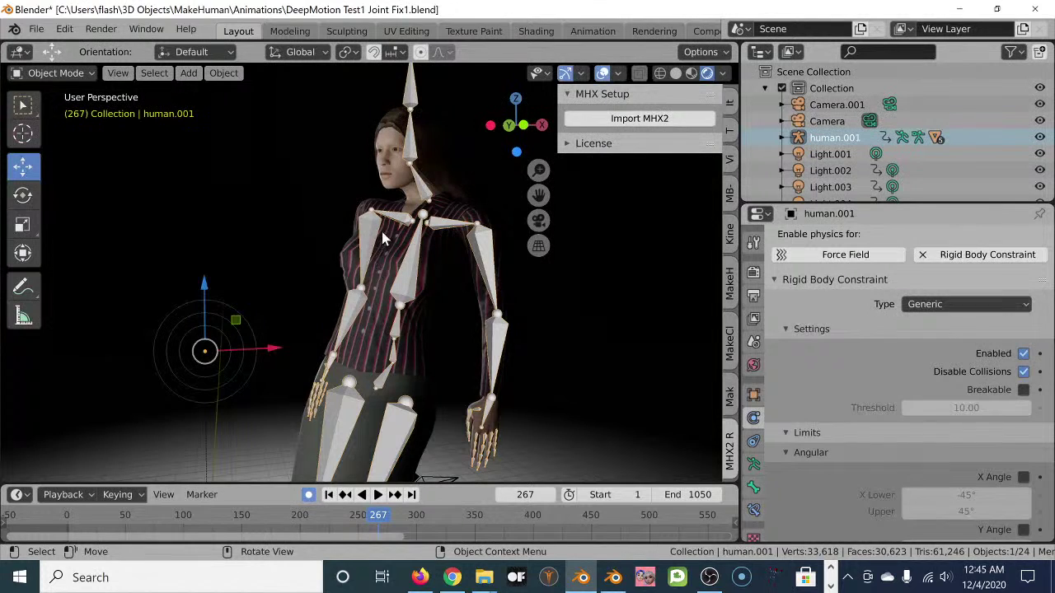
middle_drag(396, 313, 421, 346)
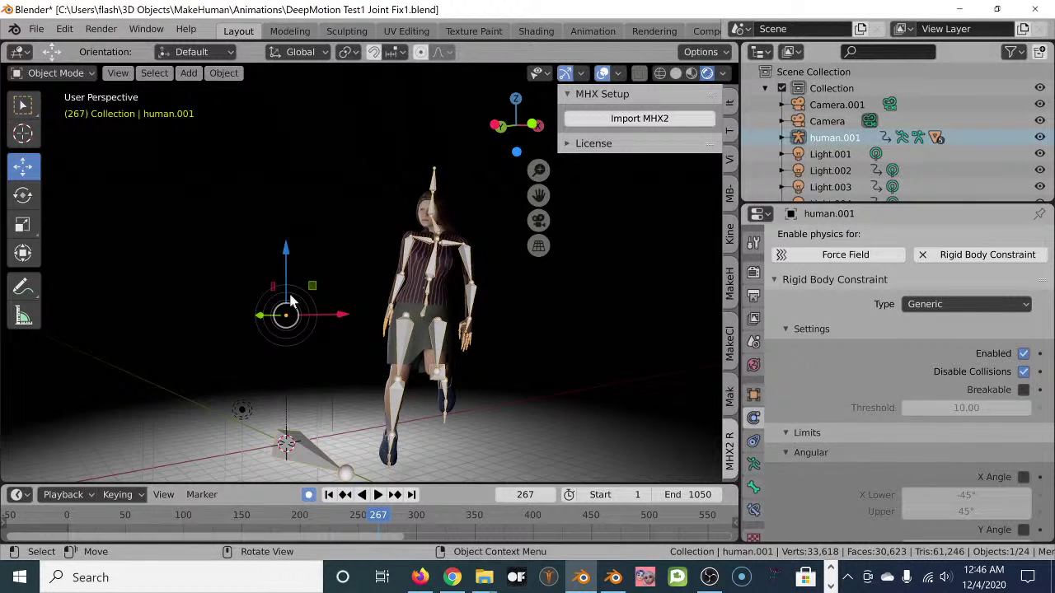
click(379, 495)
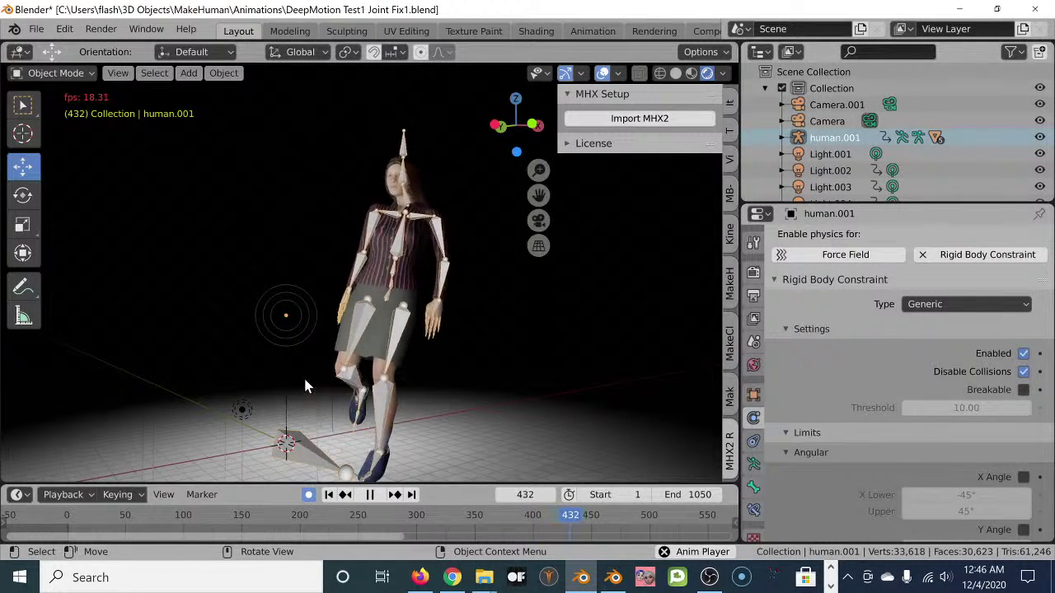
scroll(304, 375, down, 2)
middle_drag(297, 370, 251, 352)
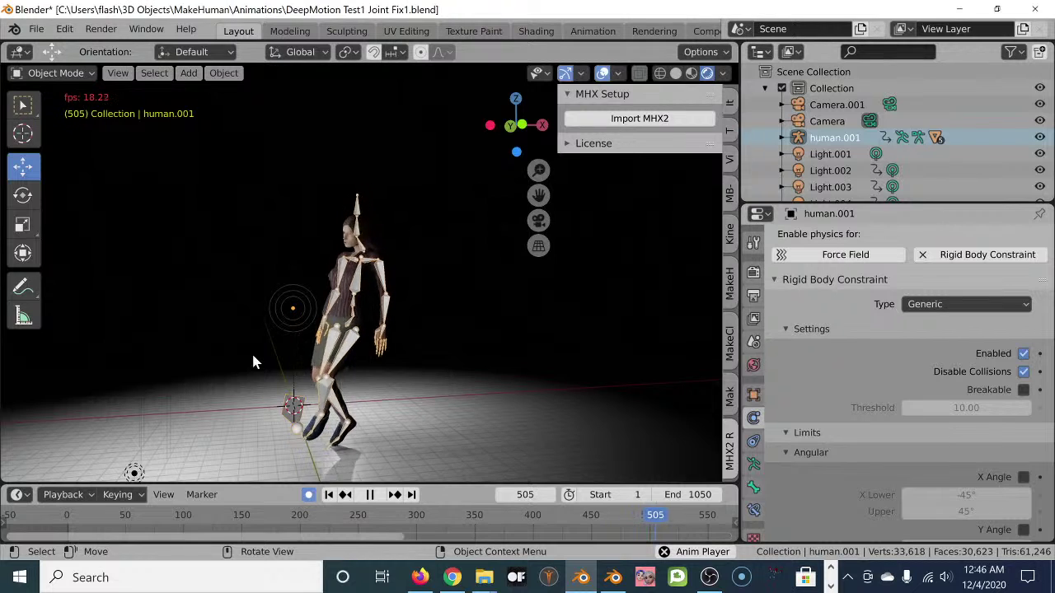
middle_drag(290, 277, 482, 298)
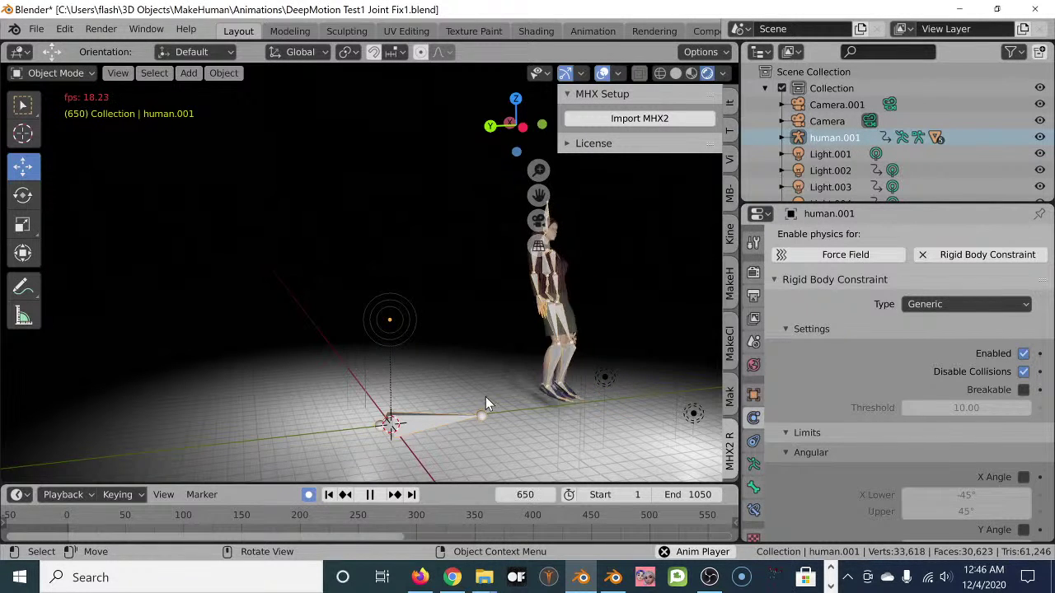
middle_drag(394, 369, 317, 356)
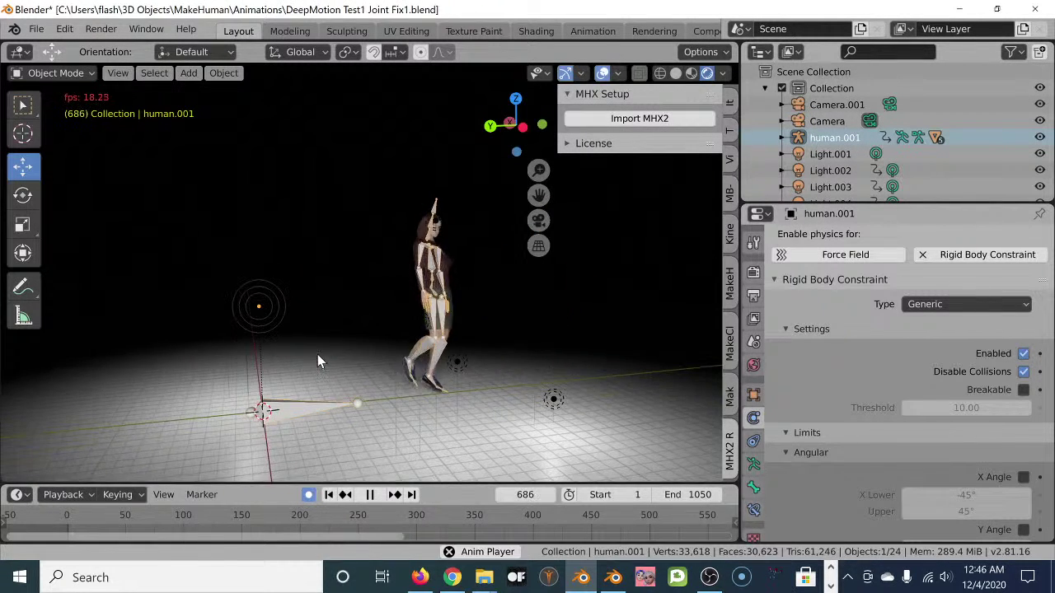
scroll(405, 339, up, 5)
shift+middle_drag(405, 346, 268, 249)
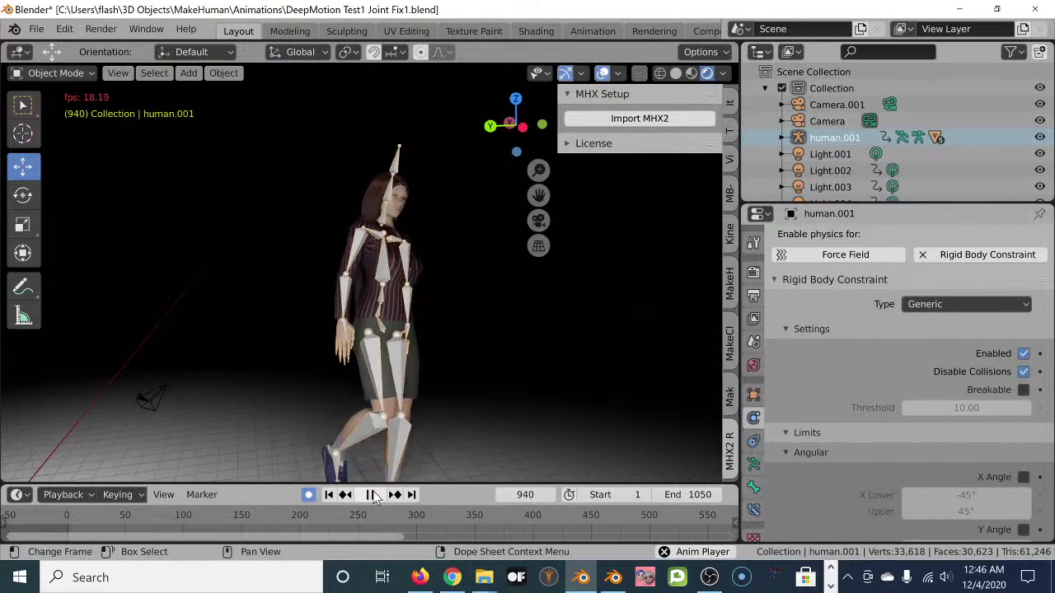
key(space)
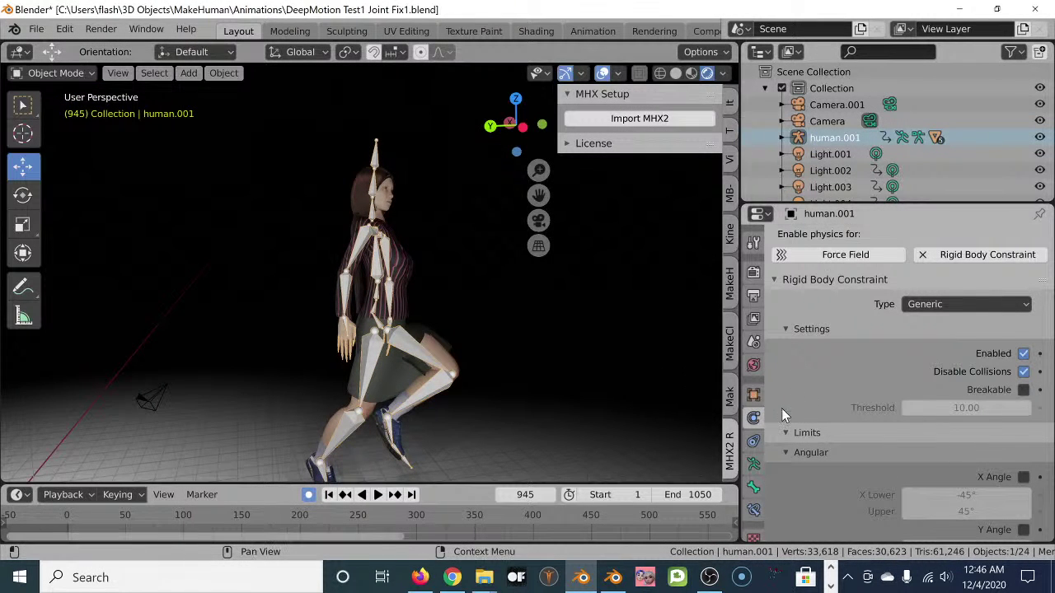
- Turn off the In Front display option for the human.001 armature so its bones are not drawn over the mesh
scroll(786, 396, up, 1)
click(754, 489)
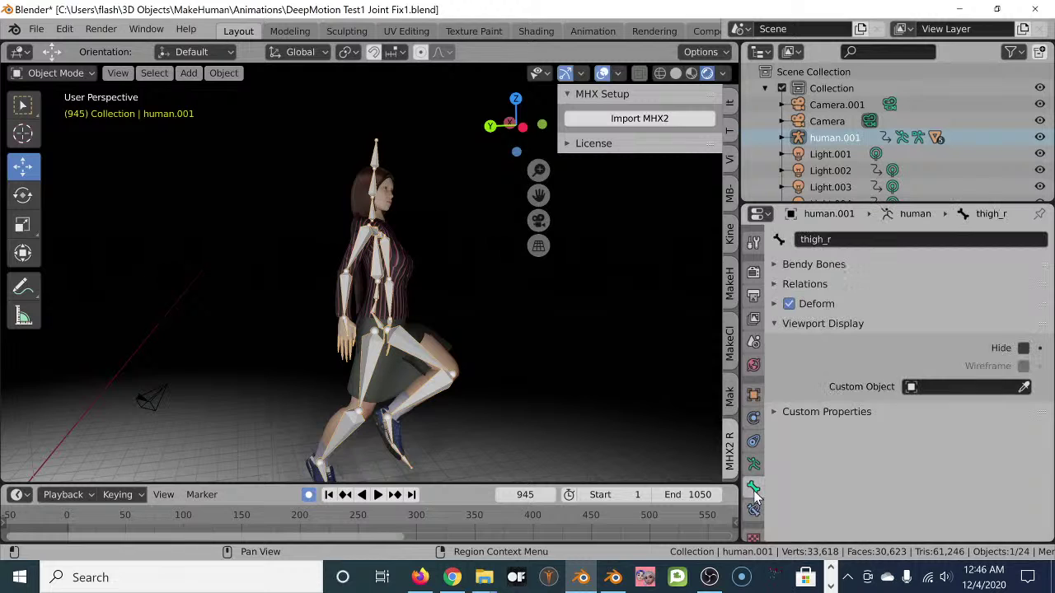
click(754, 465)
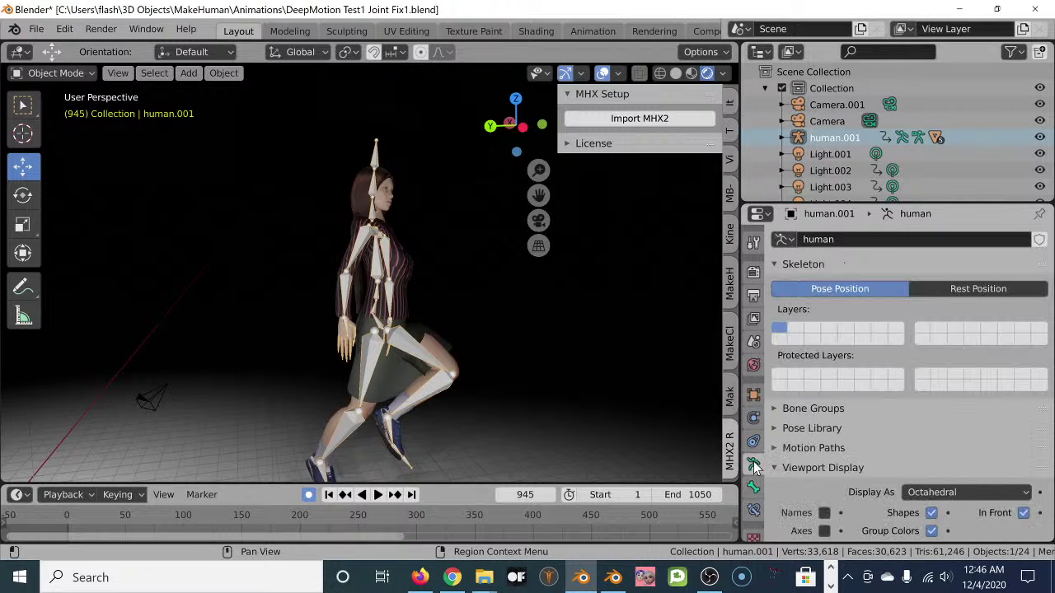
scroll(915, 469, down, 3)
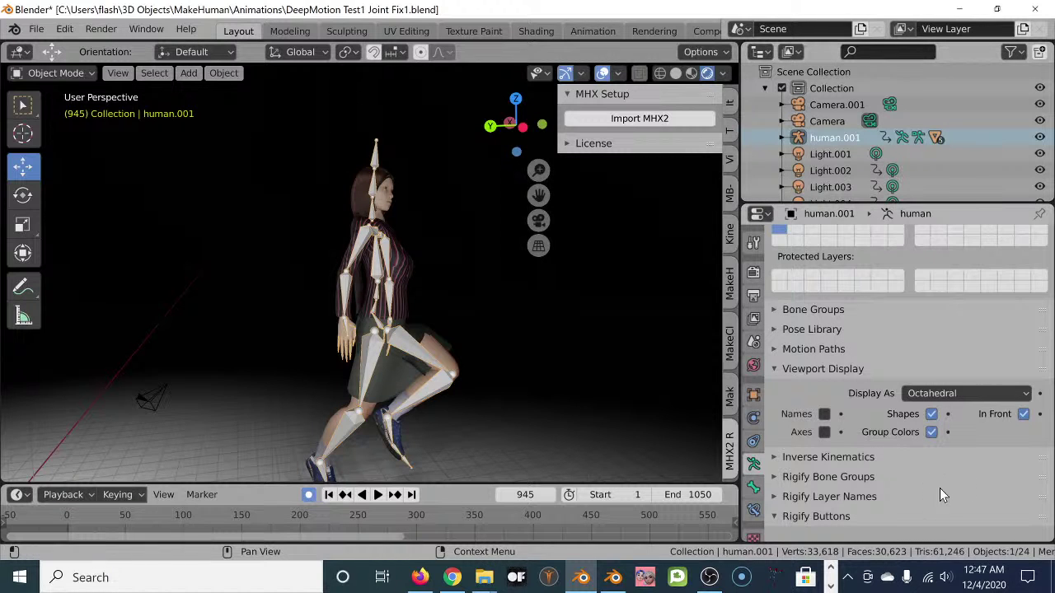
click(1023, 415)
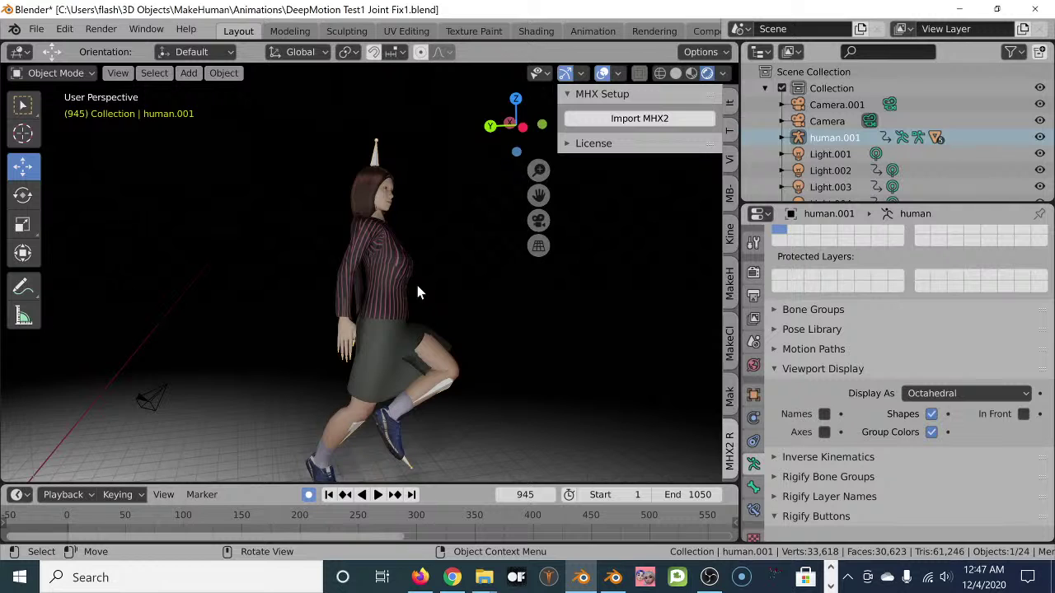
- Hide the human.001 armature in the viewport, leaving only the character mesh in the lit scene
middle_drag(417, 287, 390, 286)
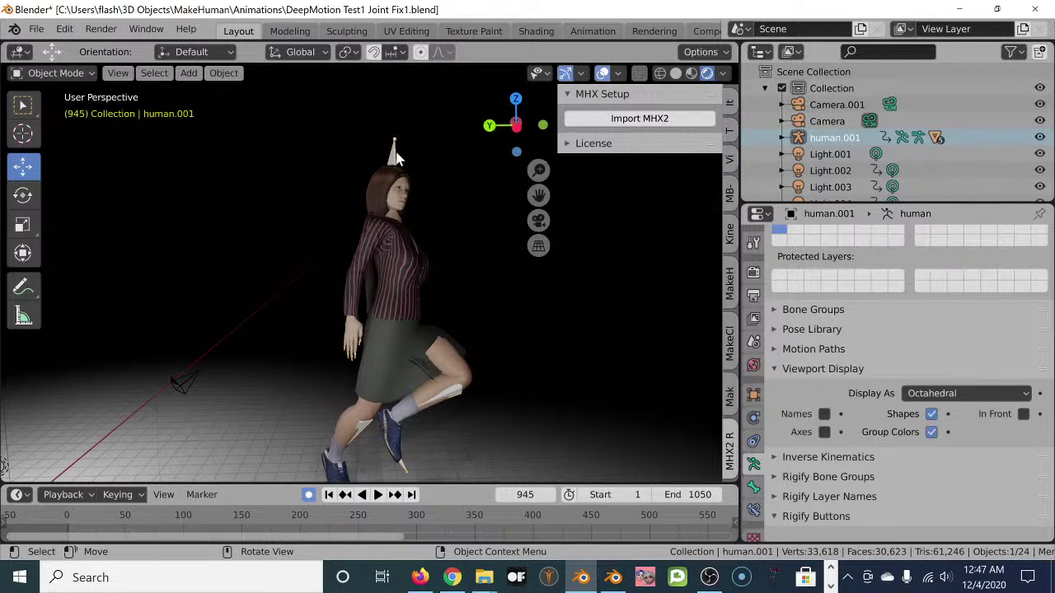
key(h)
middle_drag(395, 158, 346, 256)
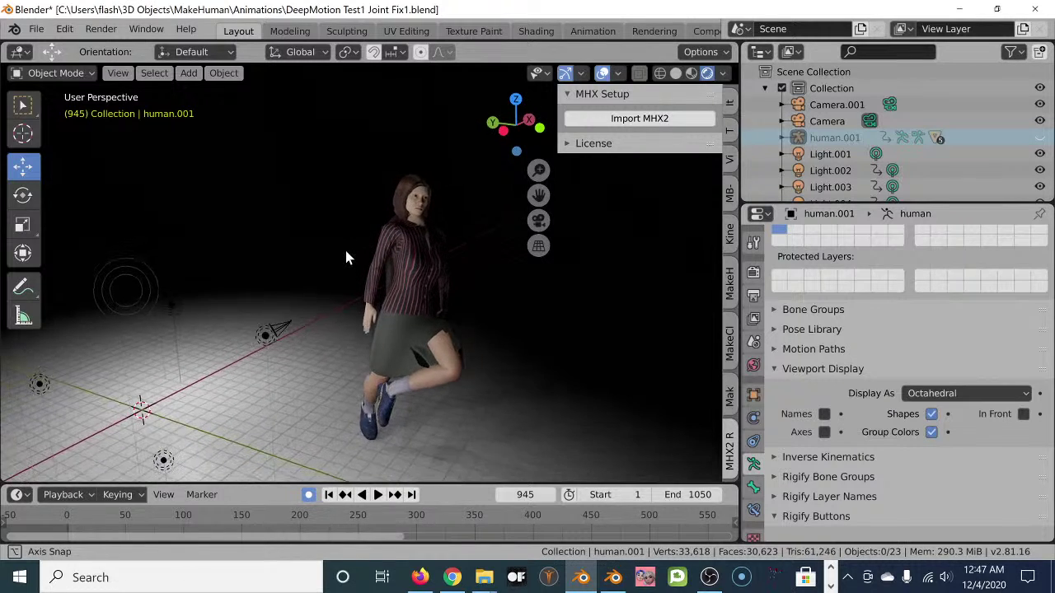
middle_drag(206, 315, 410, 428)
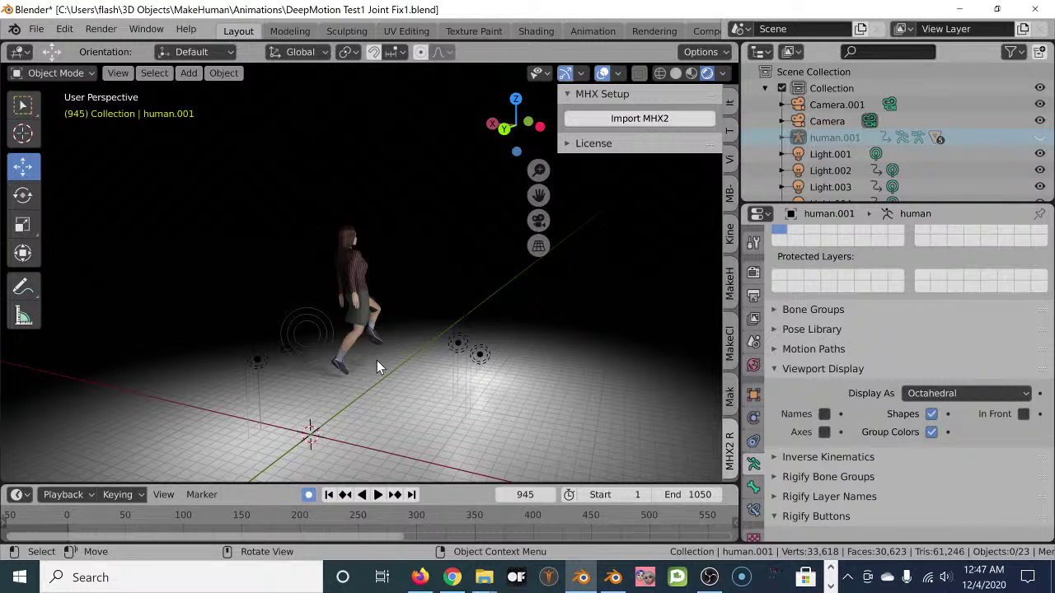
click(188, 76)
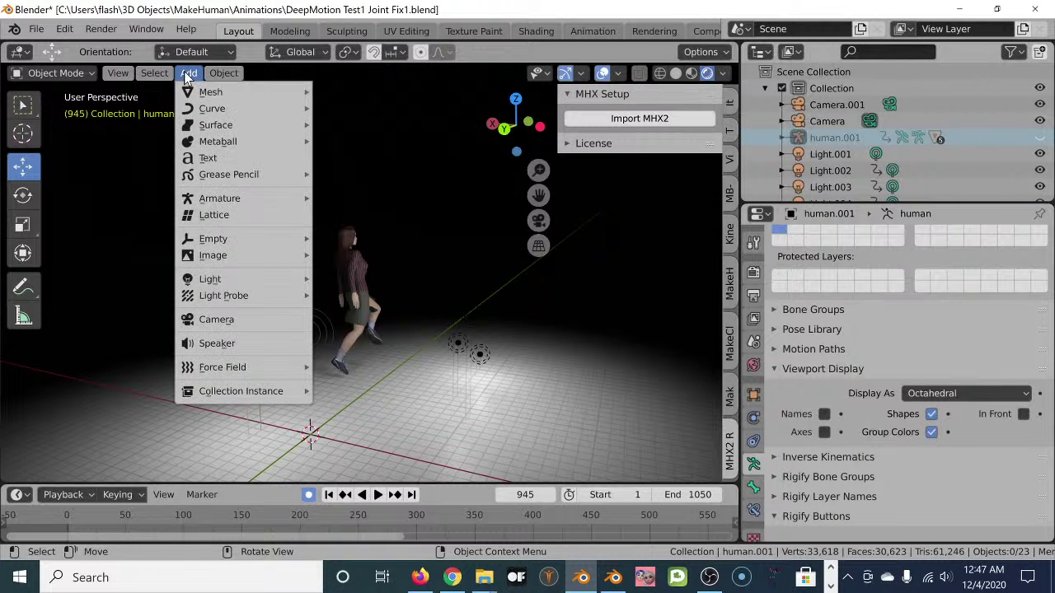
mouse_move(216, 125)
mouse_move(220, 96)
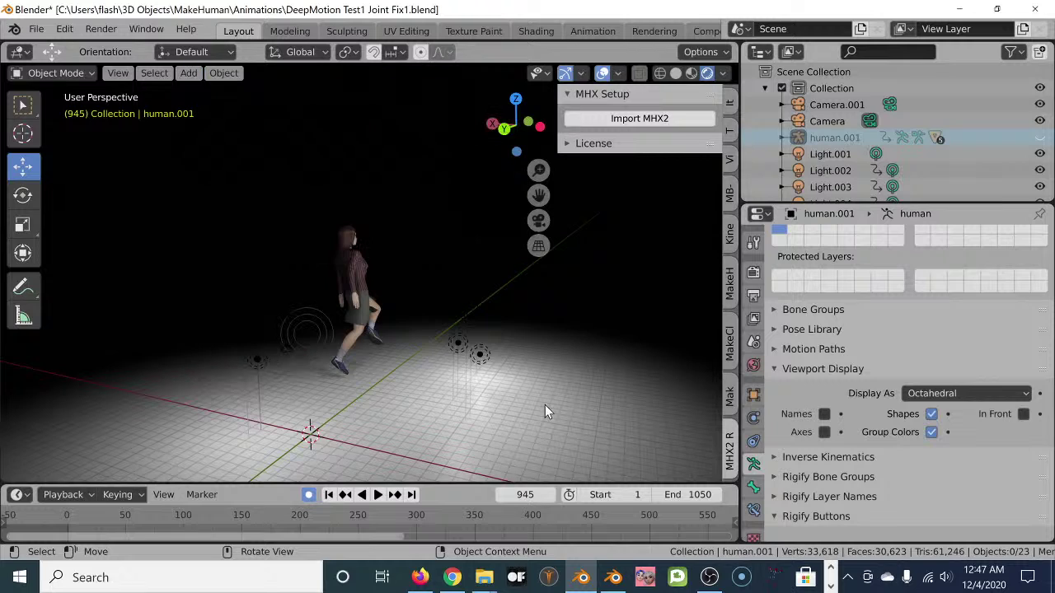
- Examine the character's raised-leg pose and skirt at frame 945 from the side and front, both close up and farther away
middle_drag(398, 359, 294, 339)
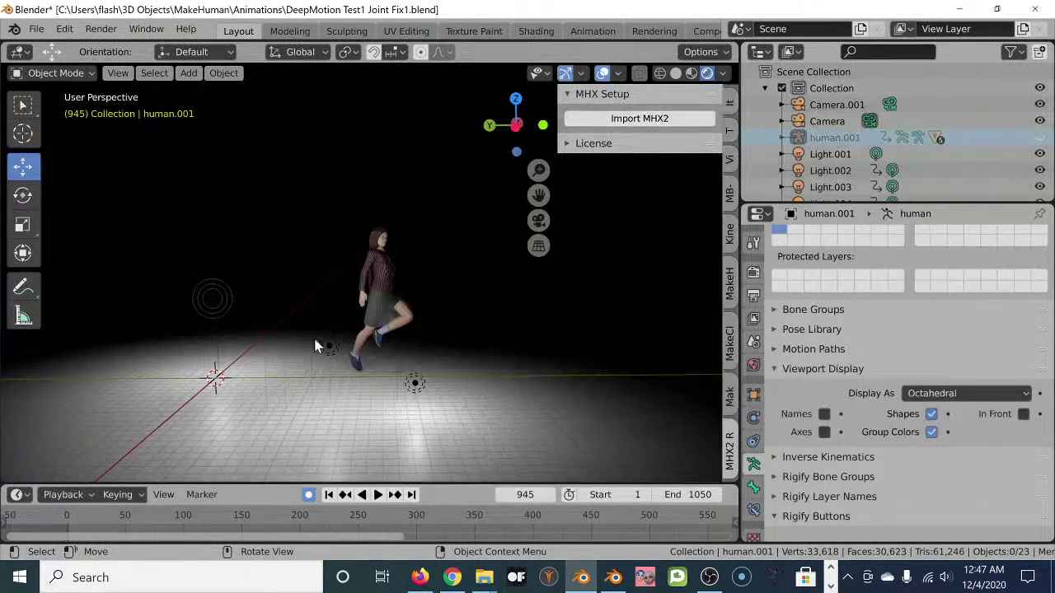
drag(534, 198, 469, 198)
scroll(354, 266, up, 4)
scroll(355, 265, down, 2)
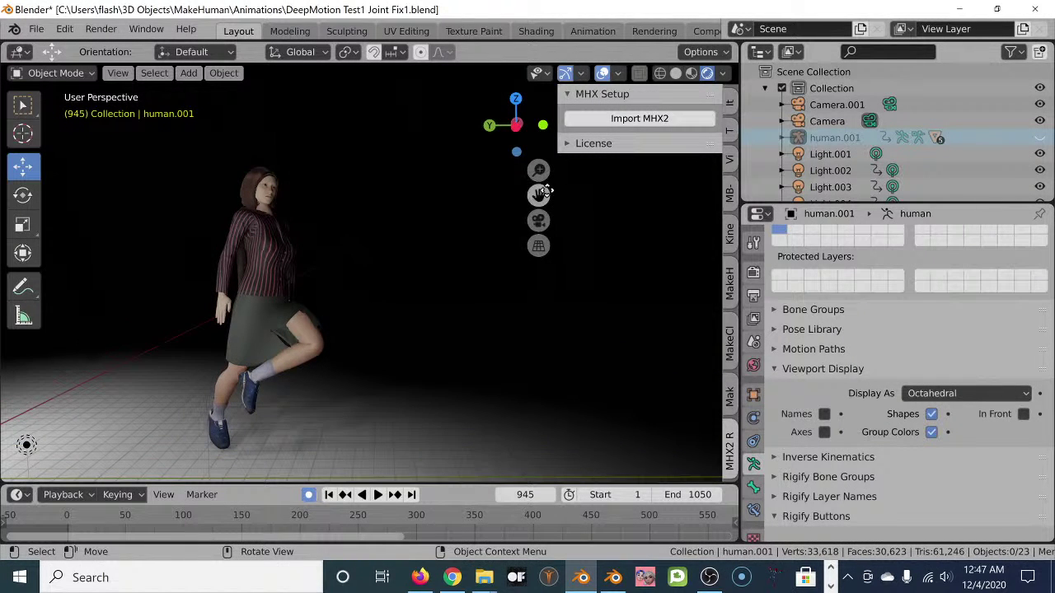
drag(541, 194, 620, 136)
scroll(385, 299, up, 2)
scroll(391, 292, down, 1)
middle_drag(392, 293, 344, 311)
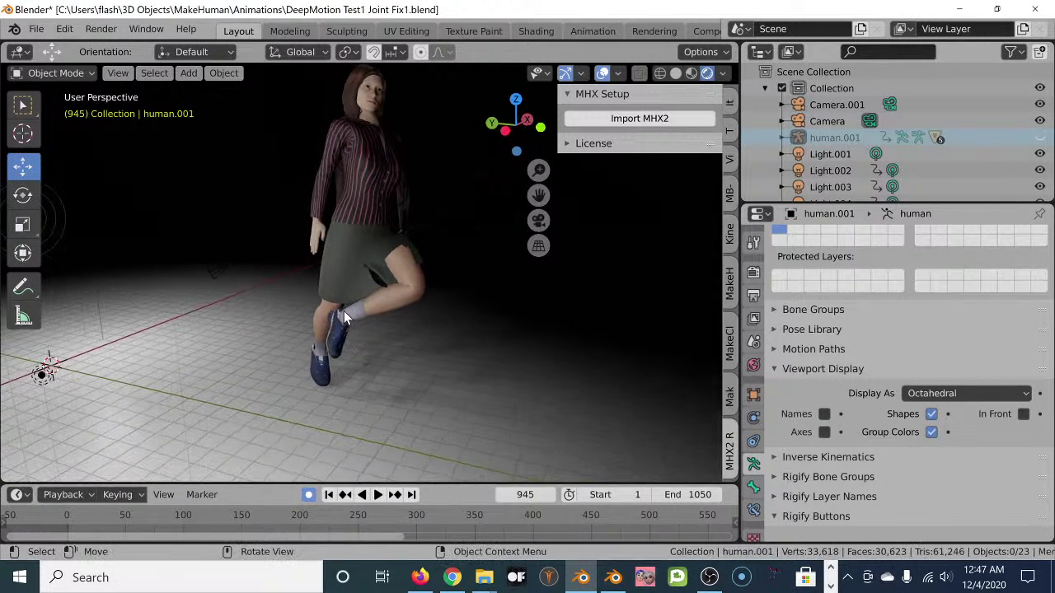
middle_drag(482, 241, 457, 238)
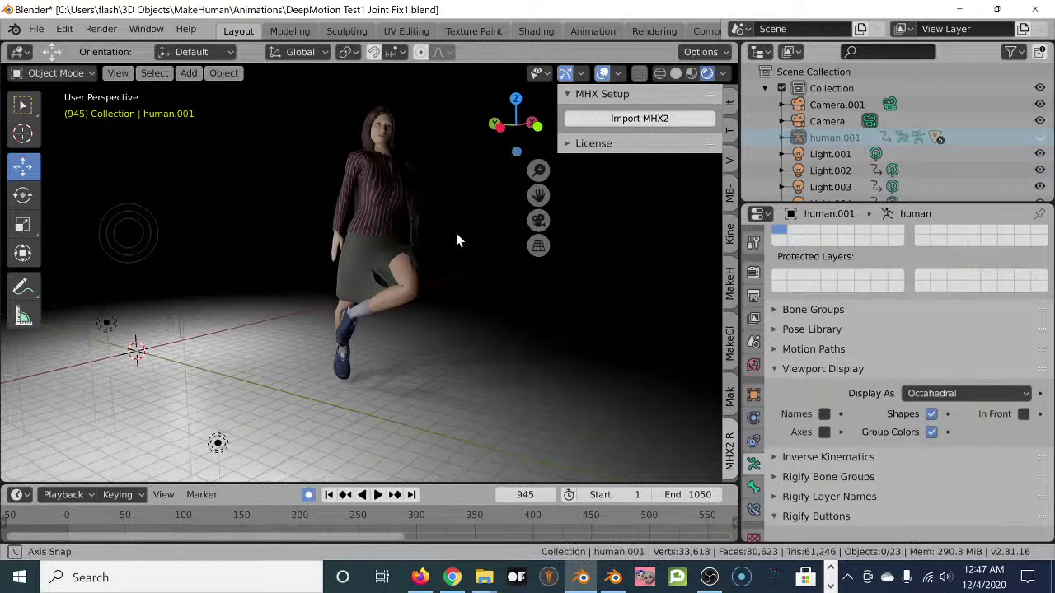
- Return the animation to frame 1, frame the whole character in view, and hide the viewport's sidebar and toolbar
click(328, 495)
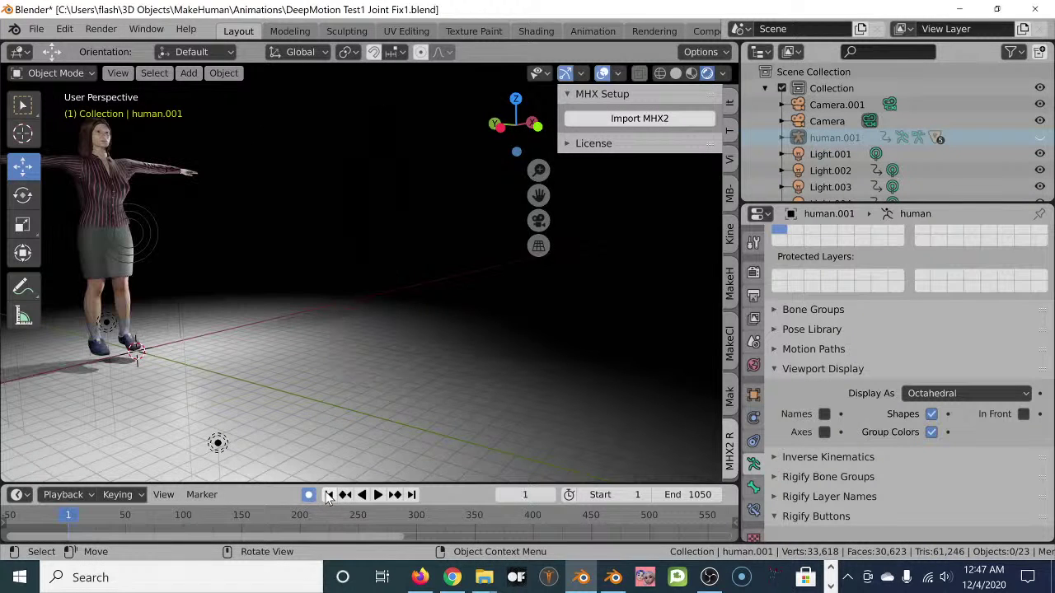
middle_drag(302, 351, 229, 287)
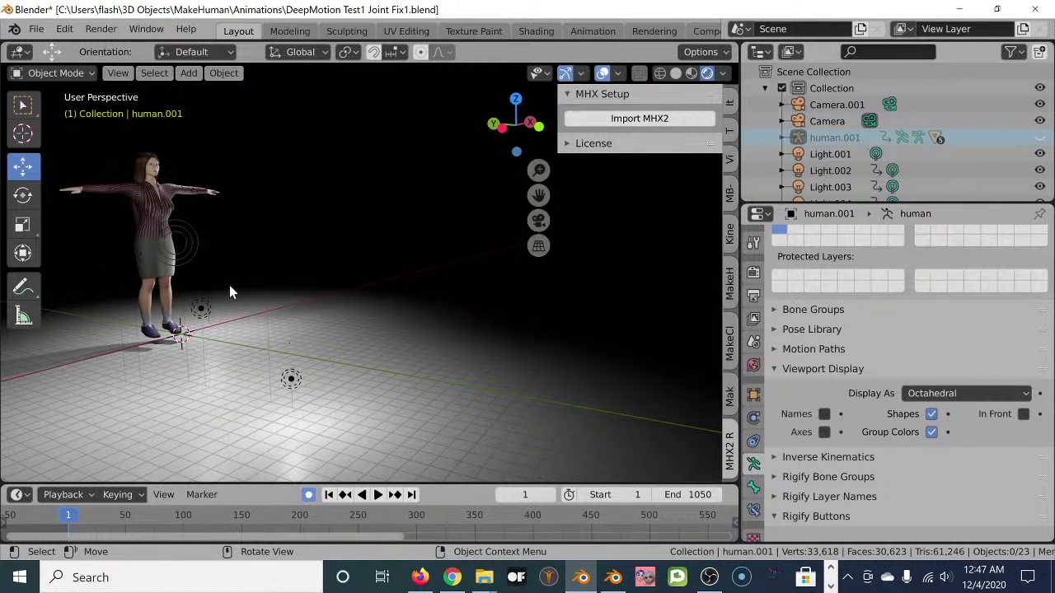
drag(539, 195, 223, 314)
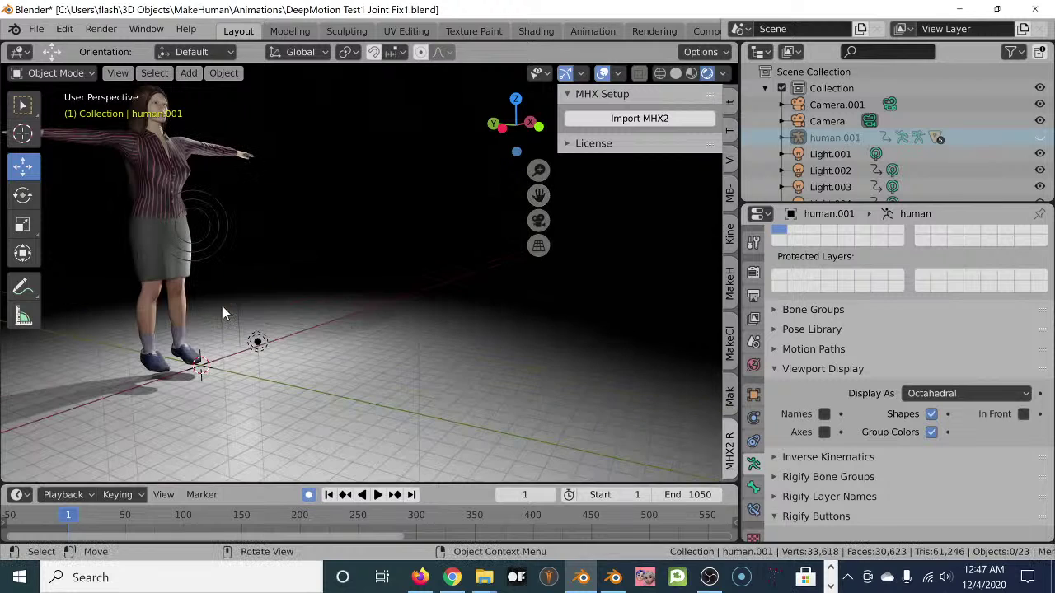
shift+middle_drag(264, 235, 412, 274)
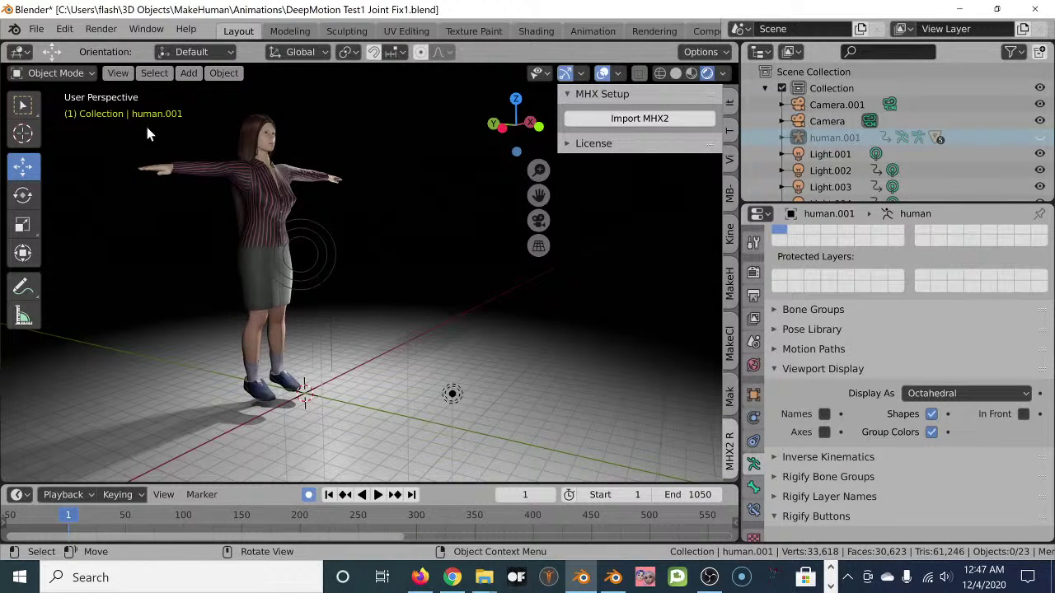
key(n)
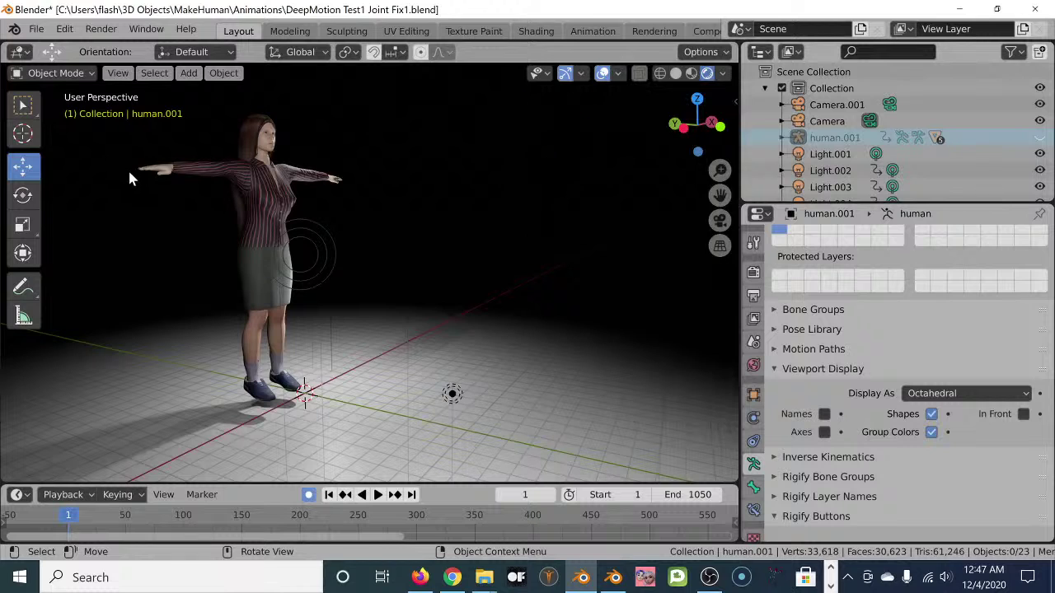
key(t)
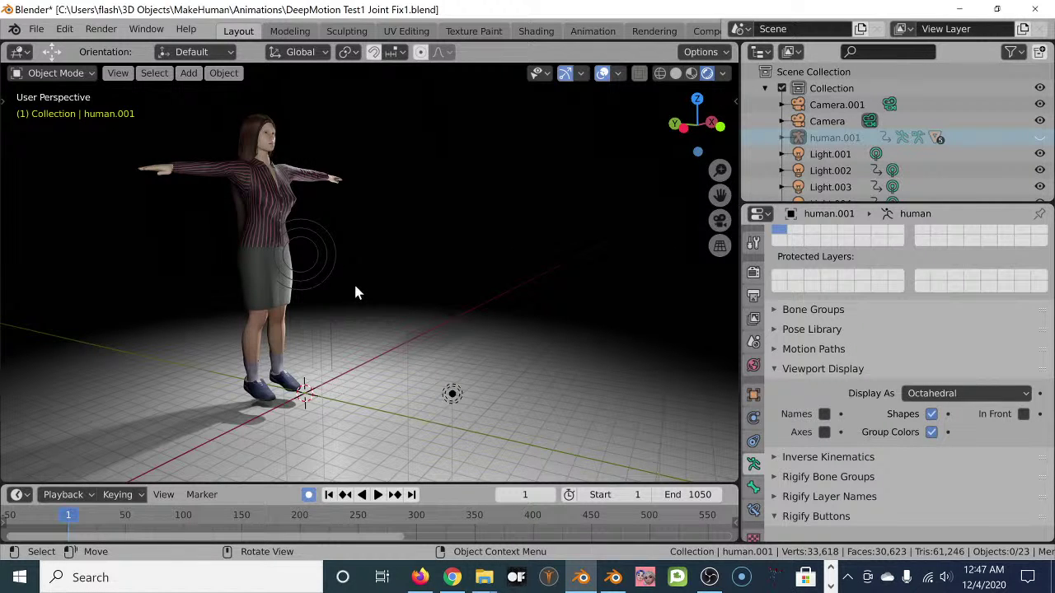
- Select only the ground plane and turn off the viewport gizmos and overlays for a clean rendered view
key(a)
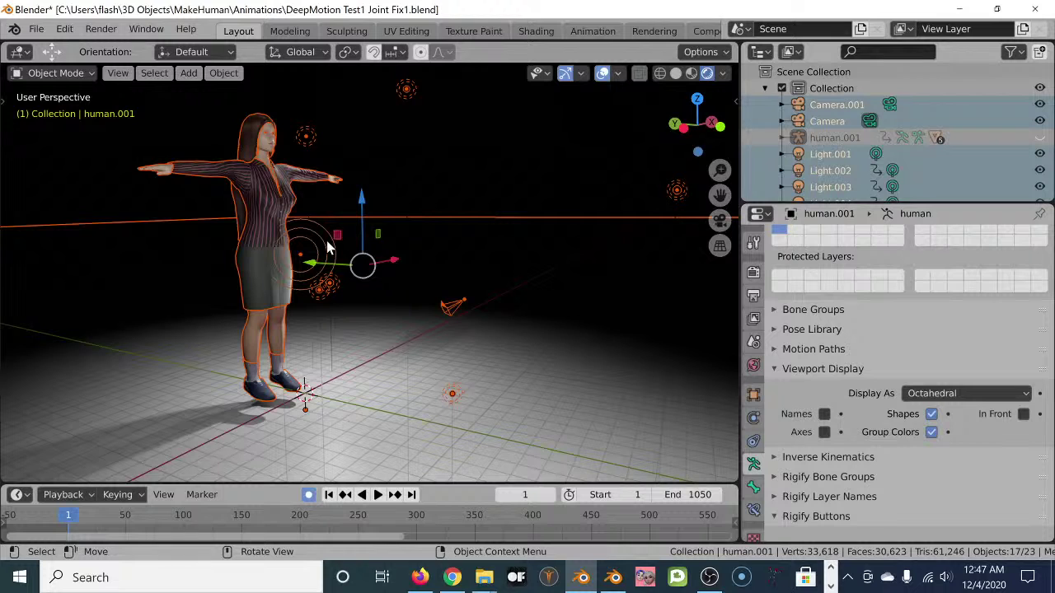
click(422, 251)
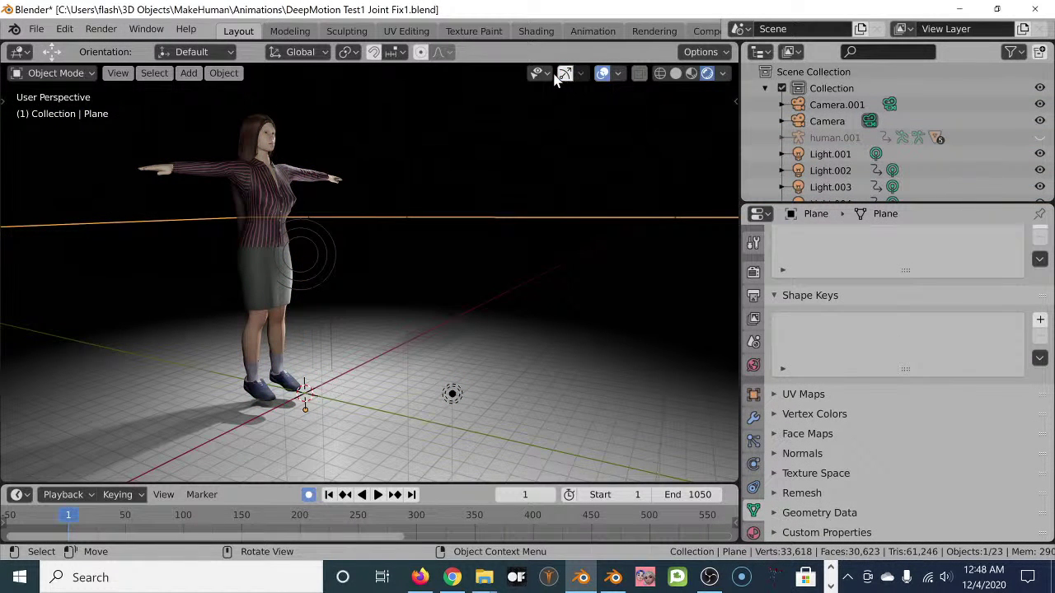
click(601, 73)
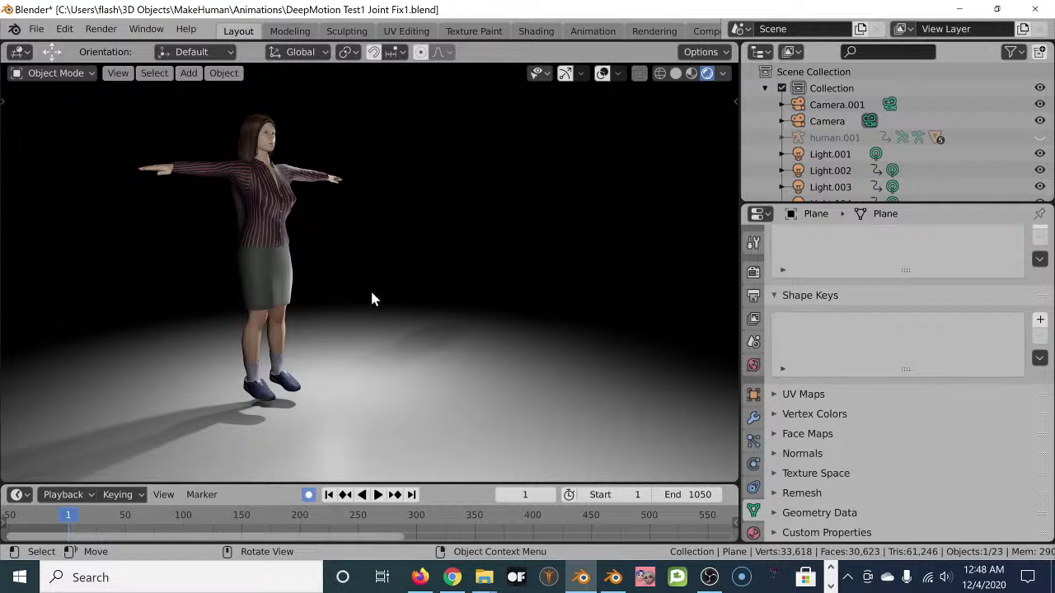
- Play the character animation from frame 1, stop it at frame 380, and view the pose from the side
click(377, 494)
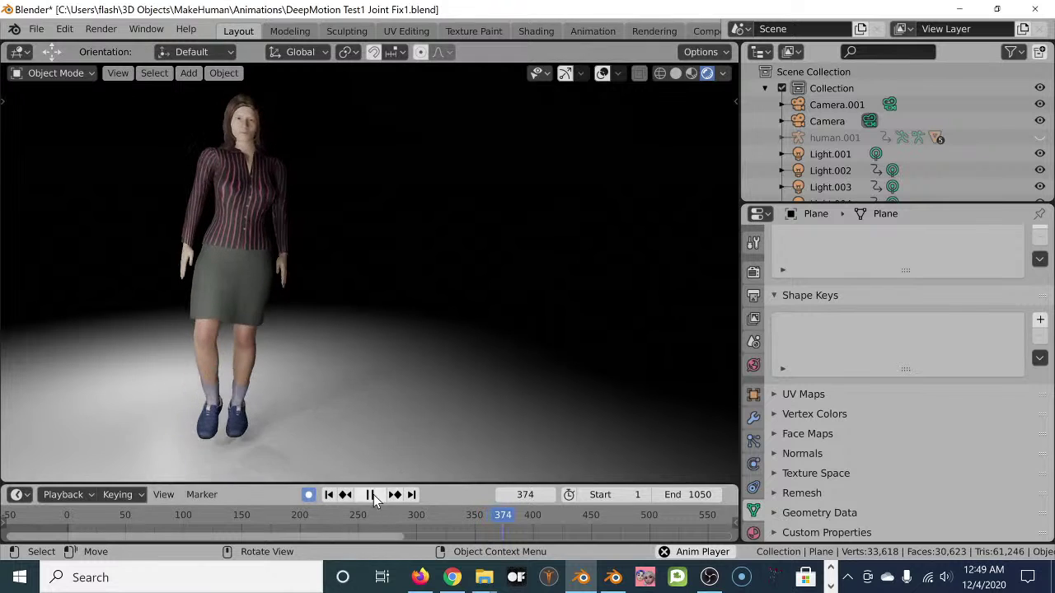
key(space)
middle_drag(306, 360, 370, 384)
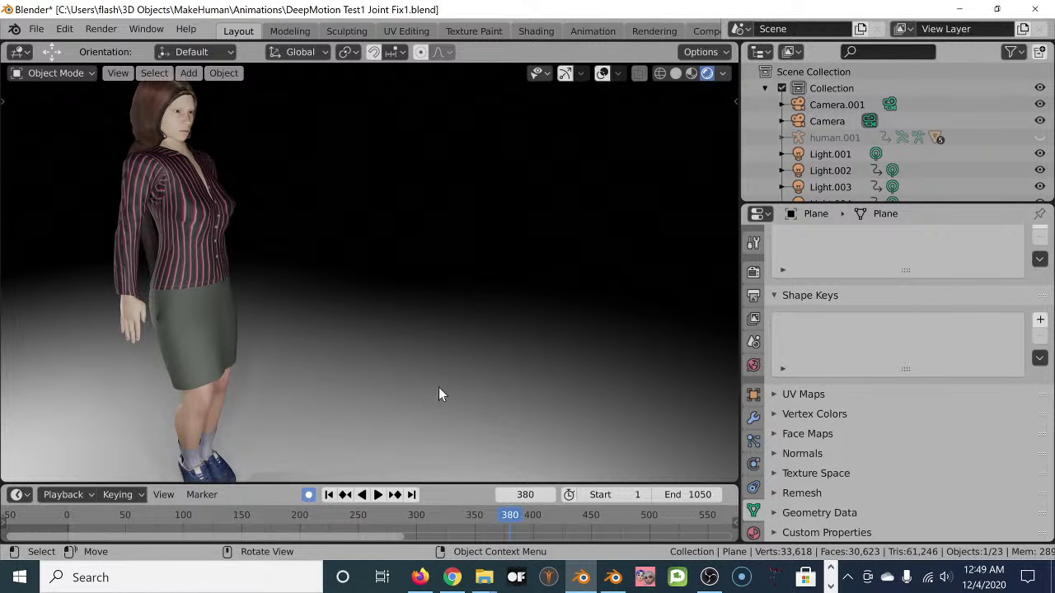
- Switch to the Blender window with DeepMotion Test3.blend and view the posed human armature from a lower angle
click(960, 9)
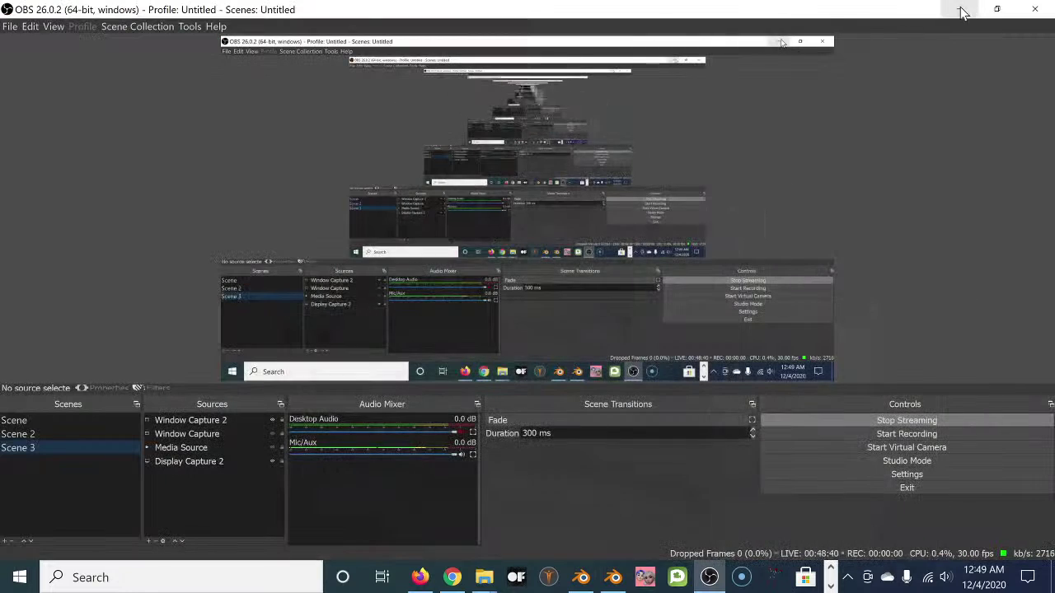
click(584, 580)
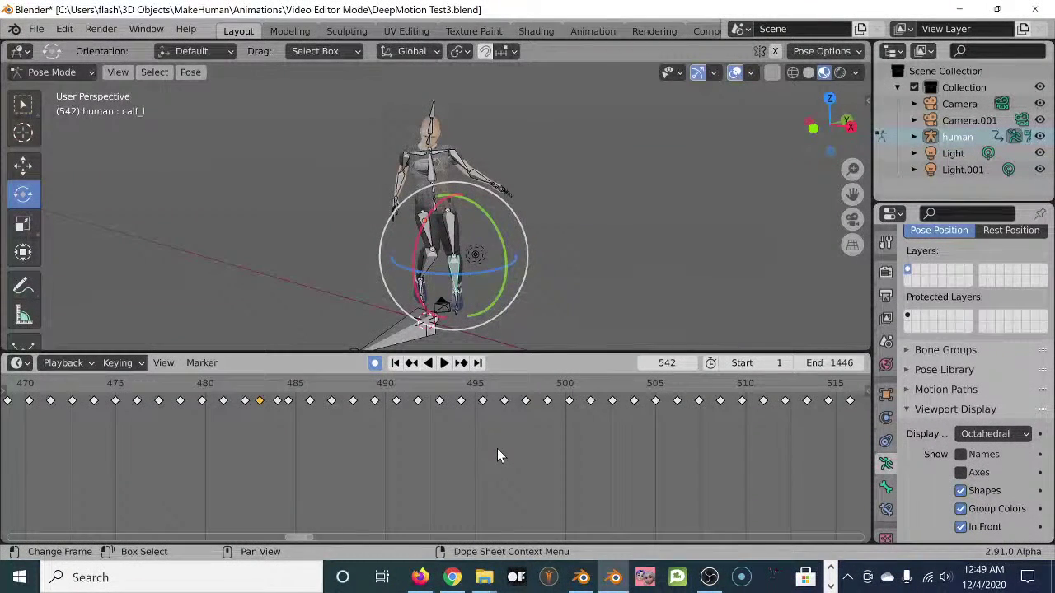
middle_drag(324, 288, 313, 265)
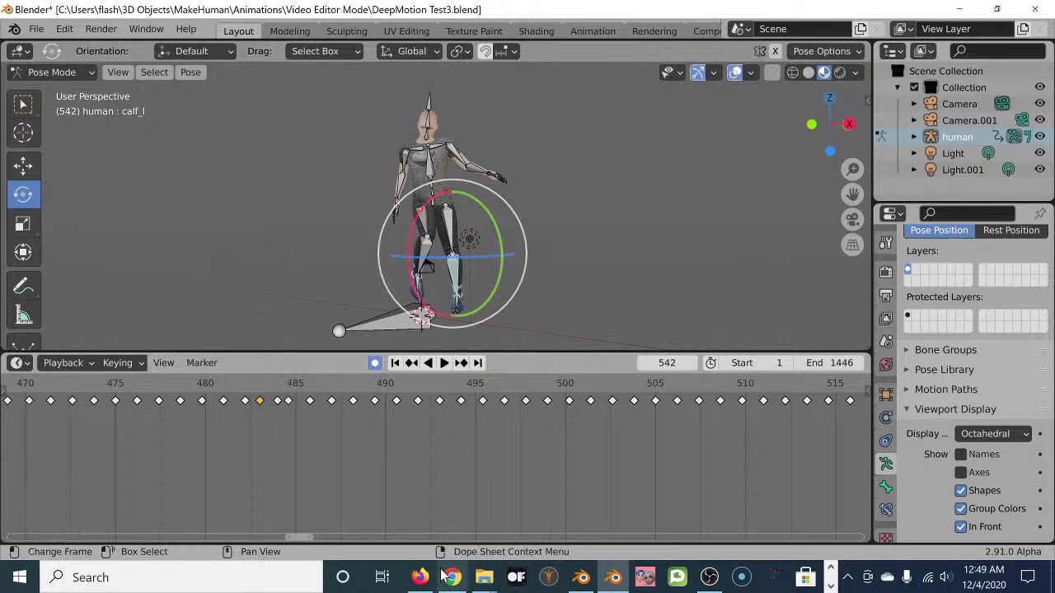
- Switch to the YouTube channel page in Firefox, search YouTube for MARCOM, and look through the results
mouse_move(421, 579)
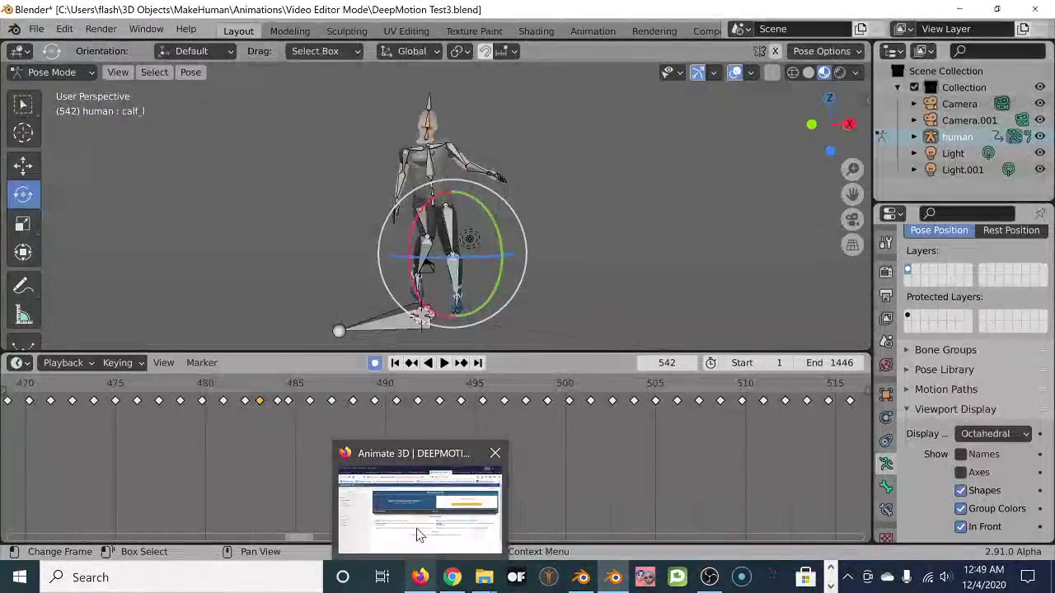
click(421, 578)
click(812, 38)
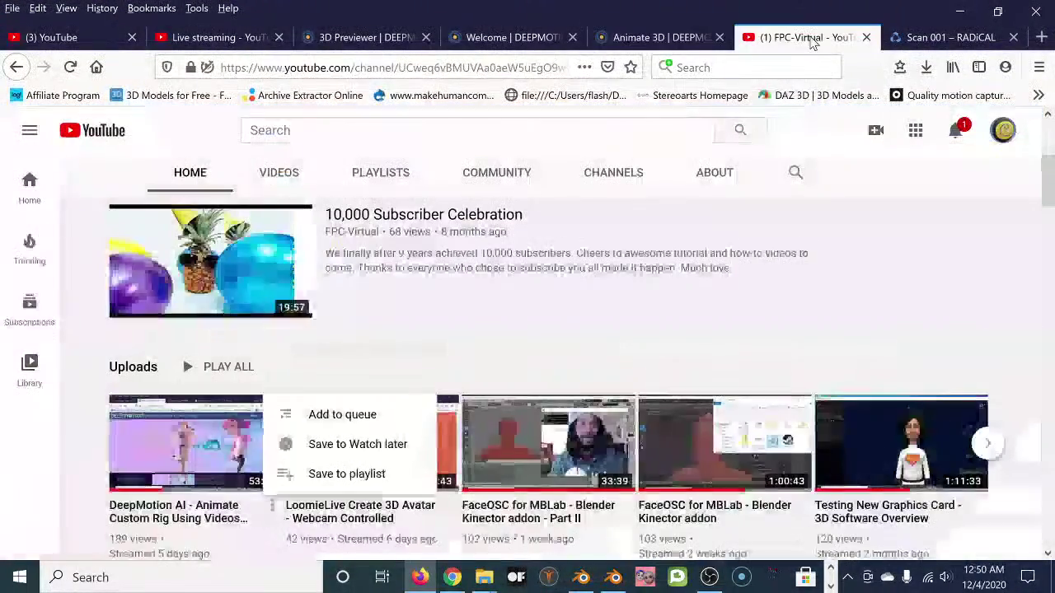
click(478, 130)
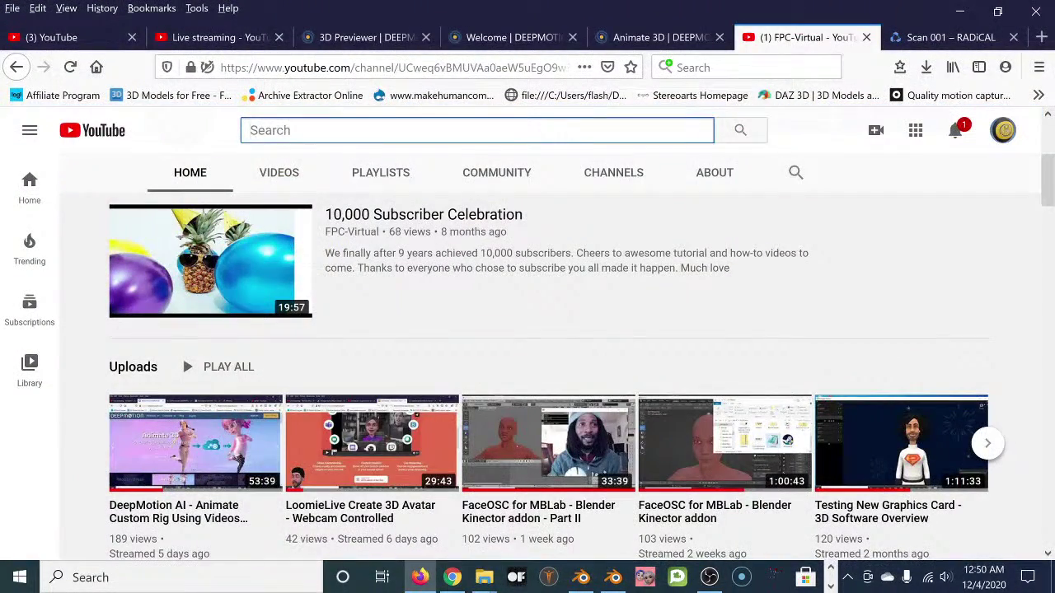
text(MARCOM)
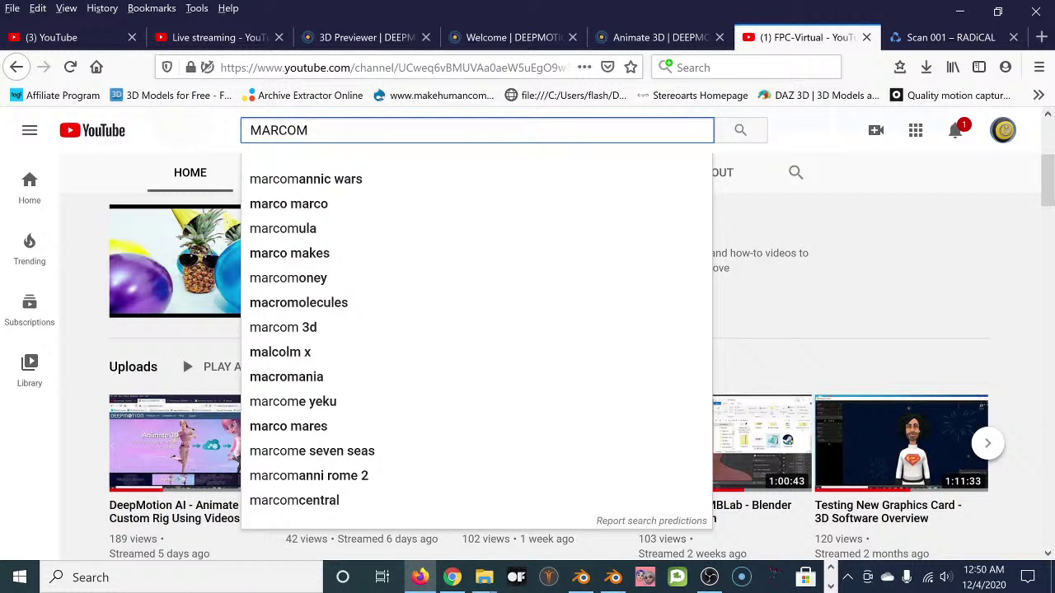
click(729, 134)
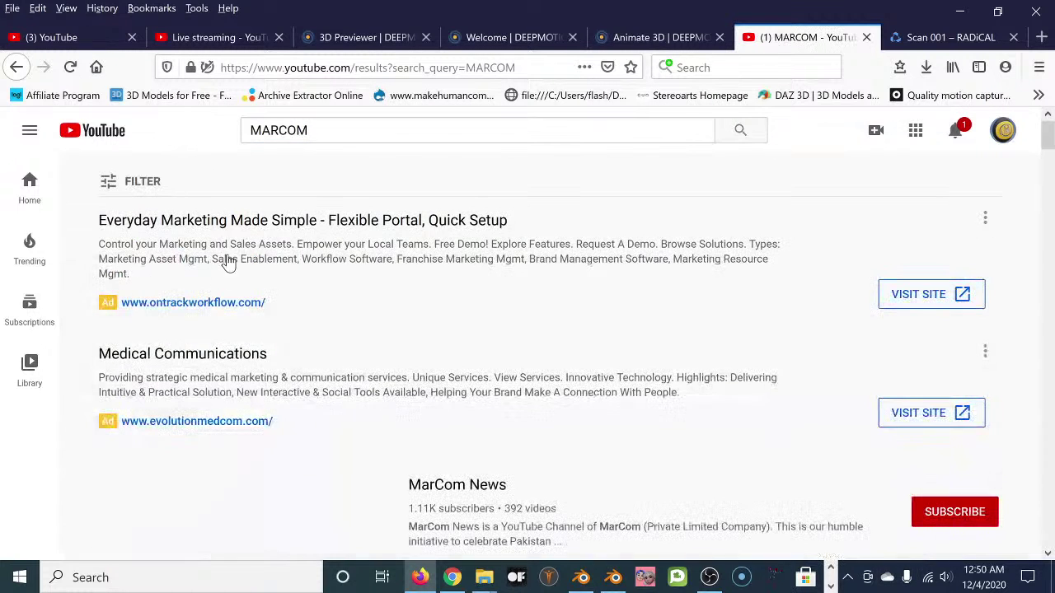
scroll(348, 324, down, 10)
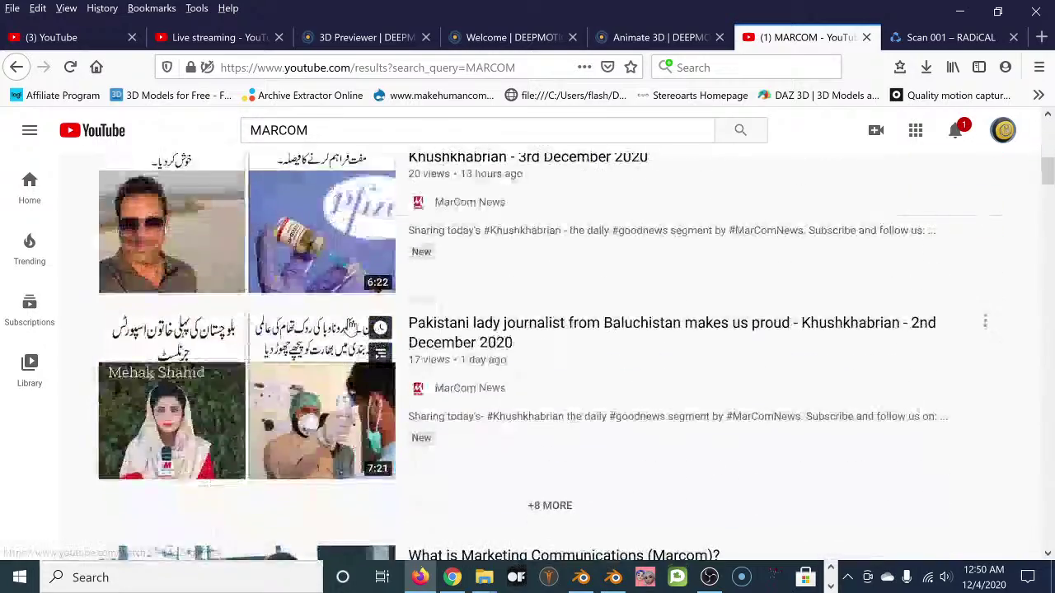
scroll(349, 324, down, 3)
scroll(349, 248, up, 15)
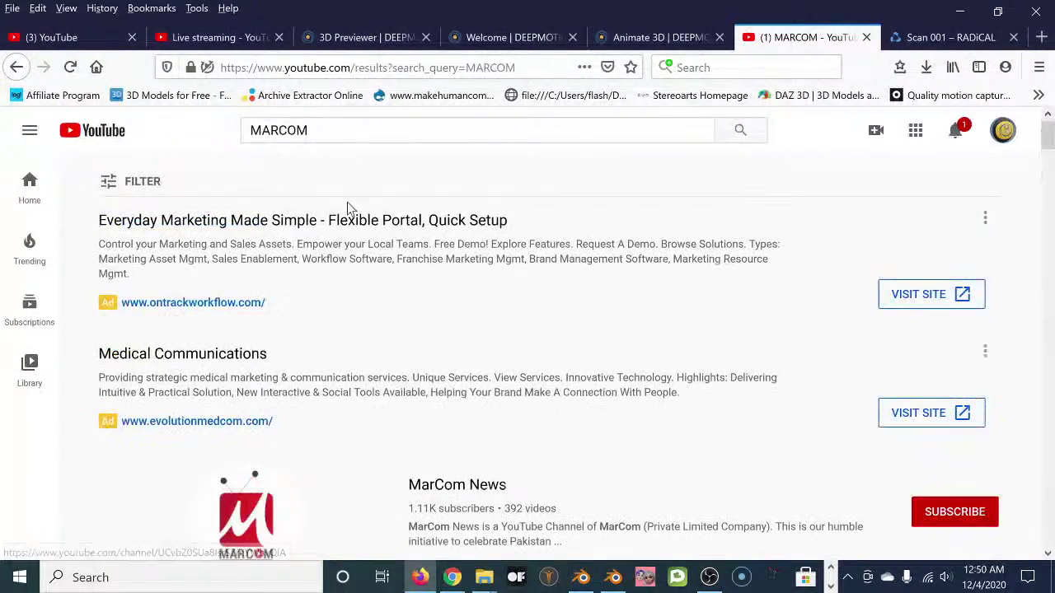
- Refine the YouTube search to MARCOM BLENDER and open the Markom3D channel from the results
click(313, 130)
text(BLENDER)
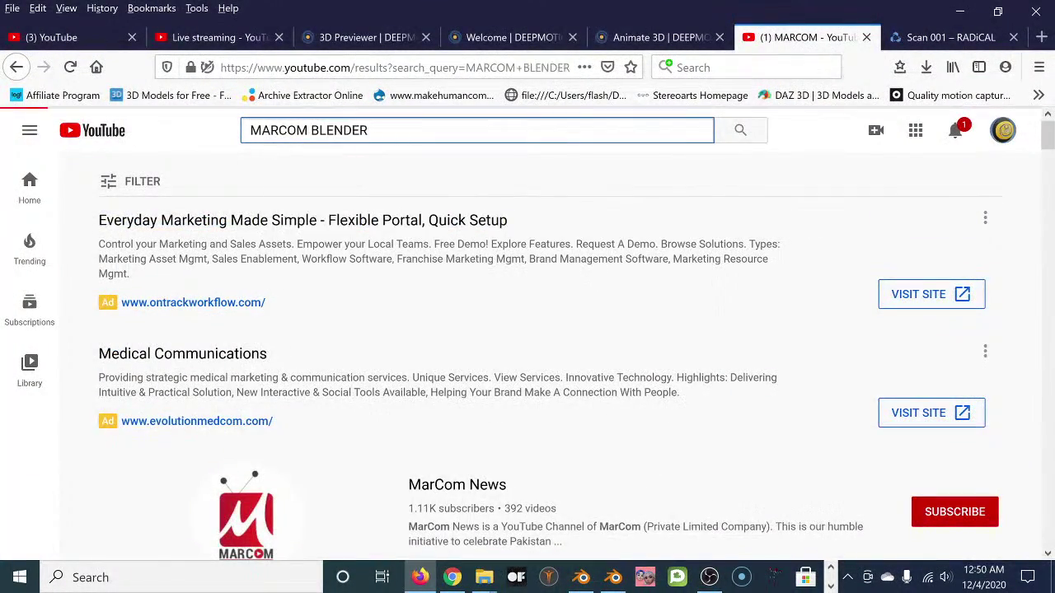
key(Return)
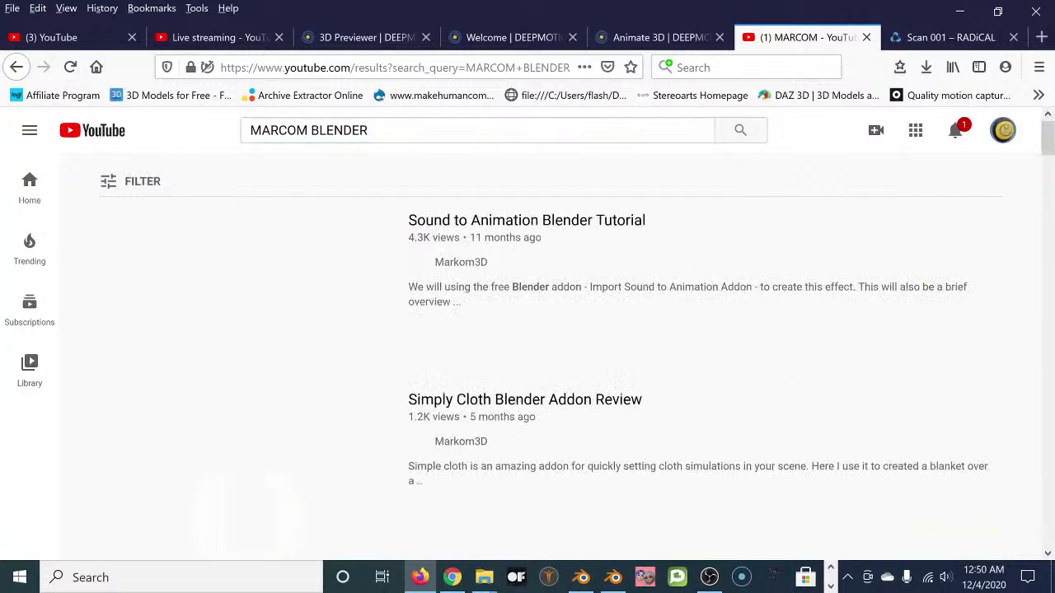
scroll(355, 298, down, 1)
scroll(354, 298, down, 3)
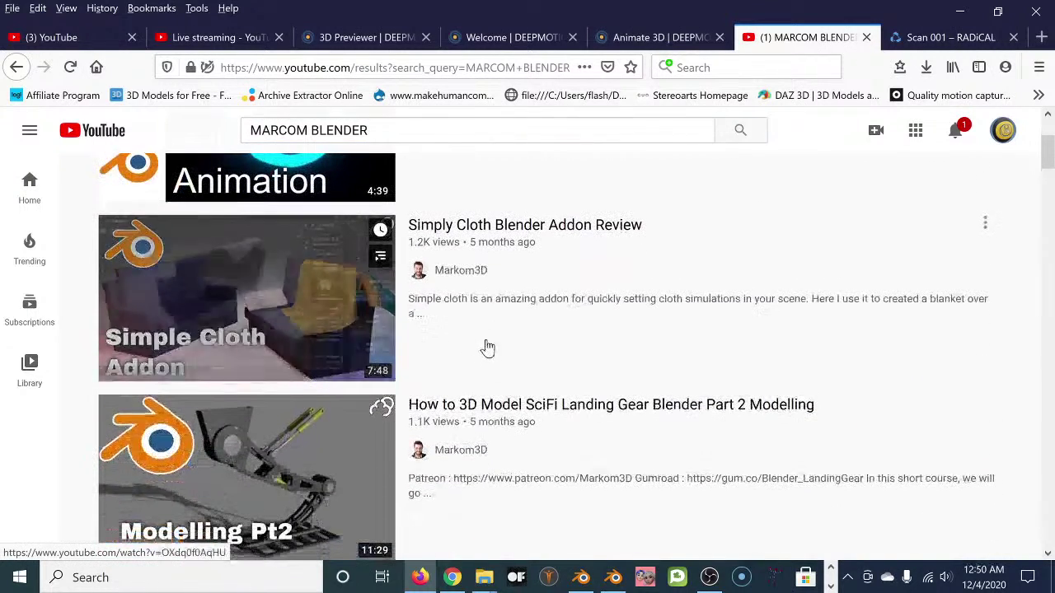
click(460, 272)
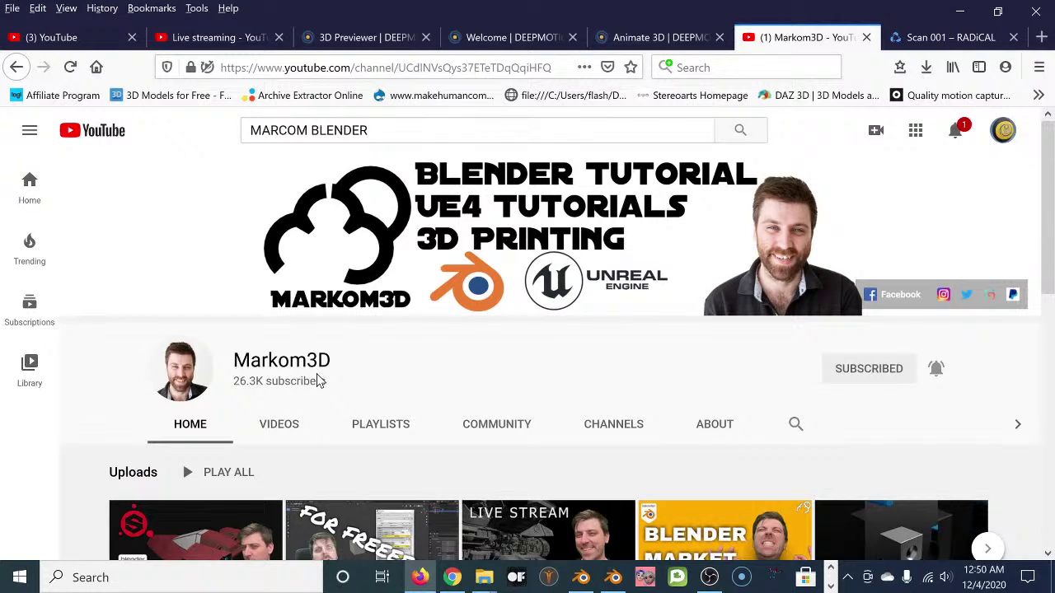
- Look over the uploads and playlists on the Markom3D channel's home page, and open its full video list
scroll(416, 338, down, 4)
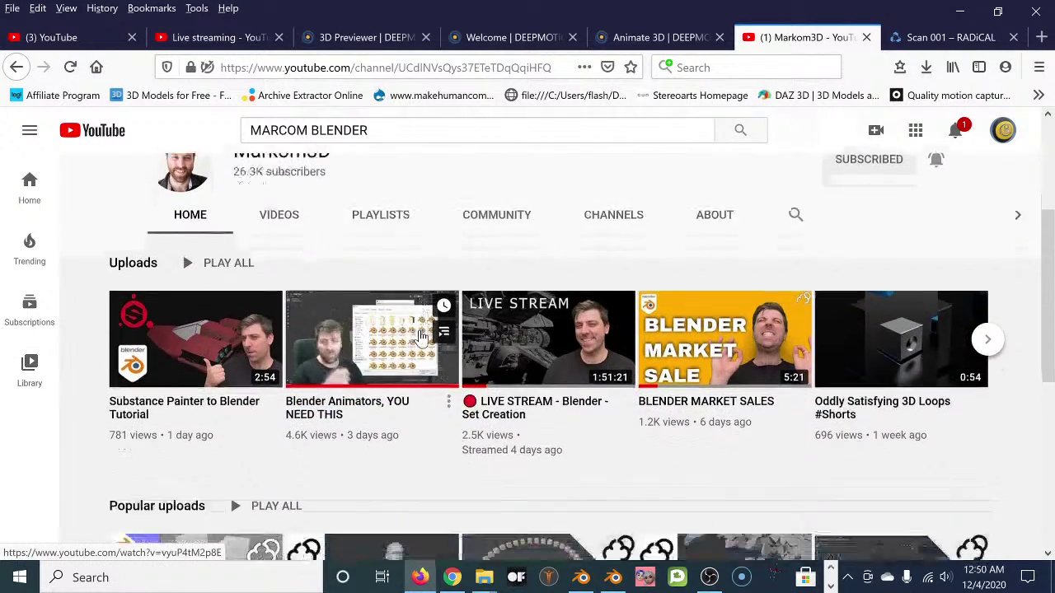
scroll(420, 334, down, 3)
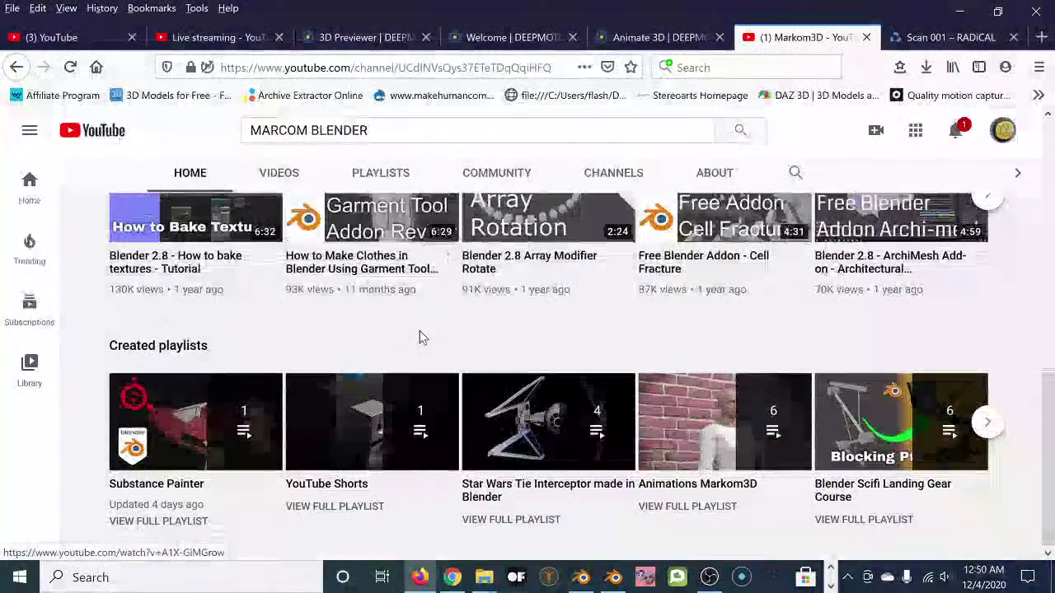
scroll(353, 372, up, 7)
click(274, 425)
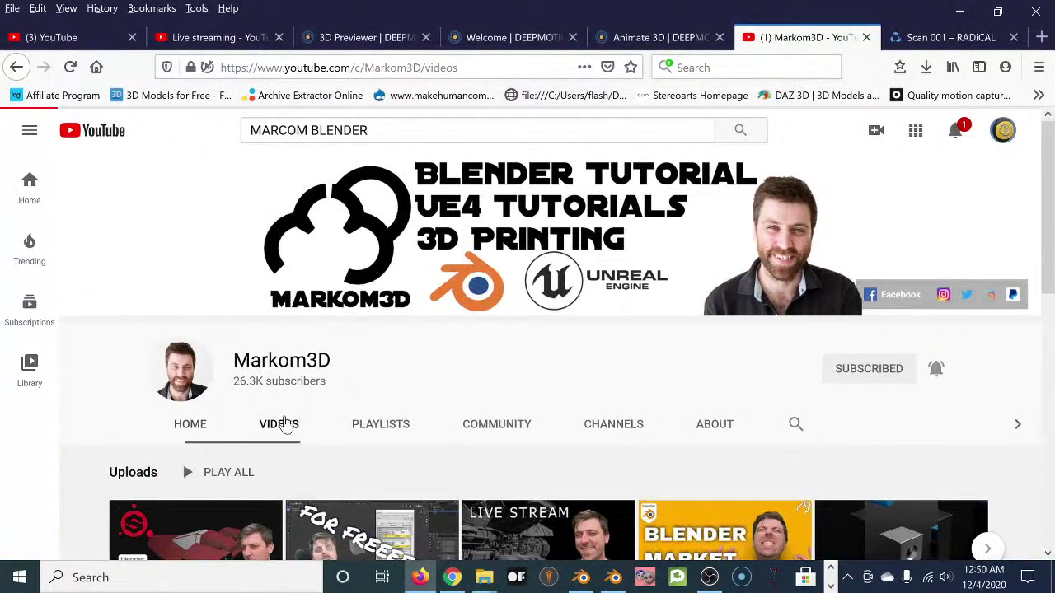
- Look through Markom3D's uploaded videos for Blender, rigging and motion-capture tutorials, going back to the uploads from 11 months ago
scroll(403, 346, down, 5)
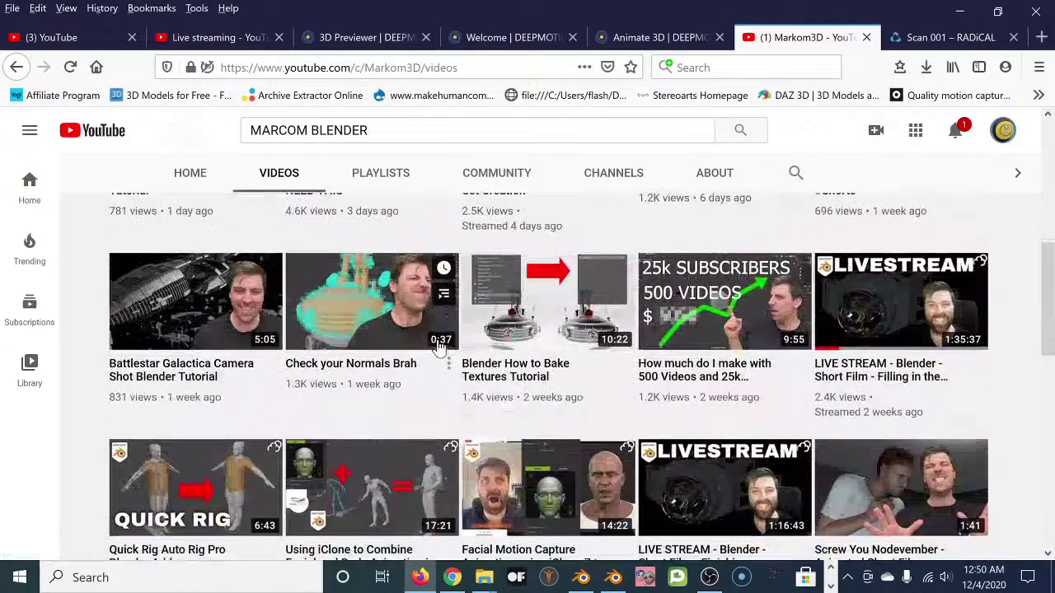
scroll(557, 331, down, 1)
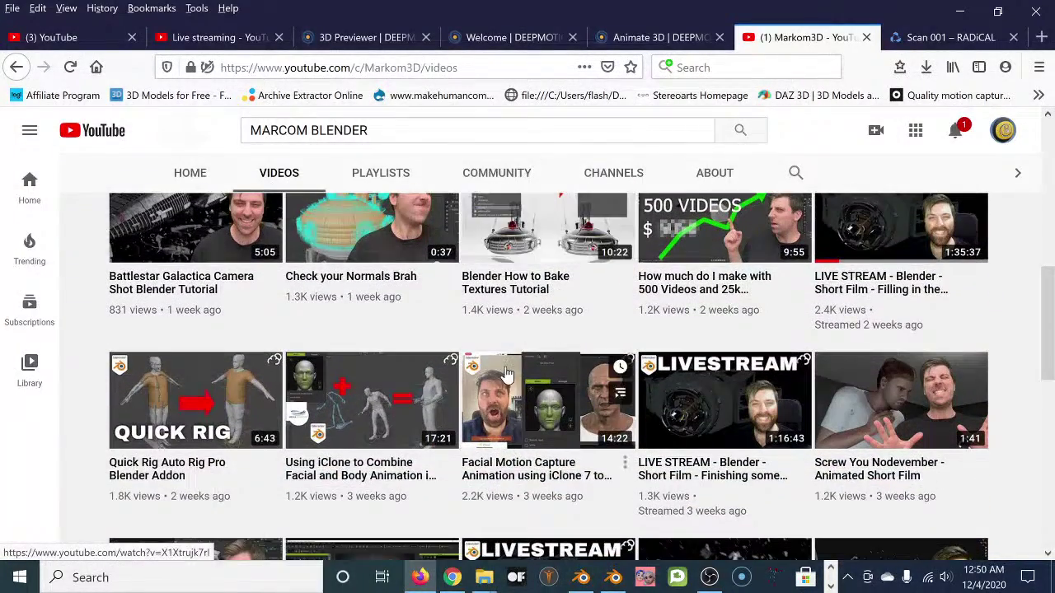
scroll(519, 362, down, 1)
scroll(506, 375, down, 5)
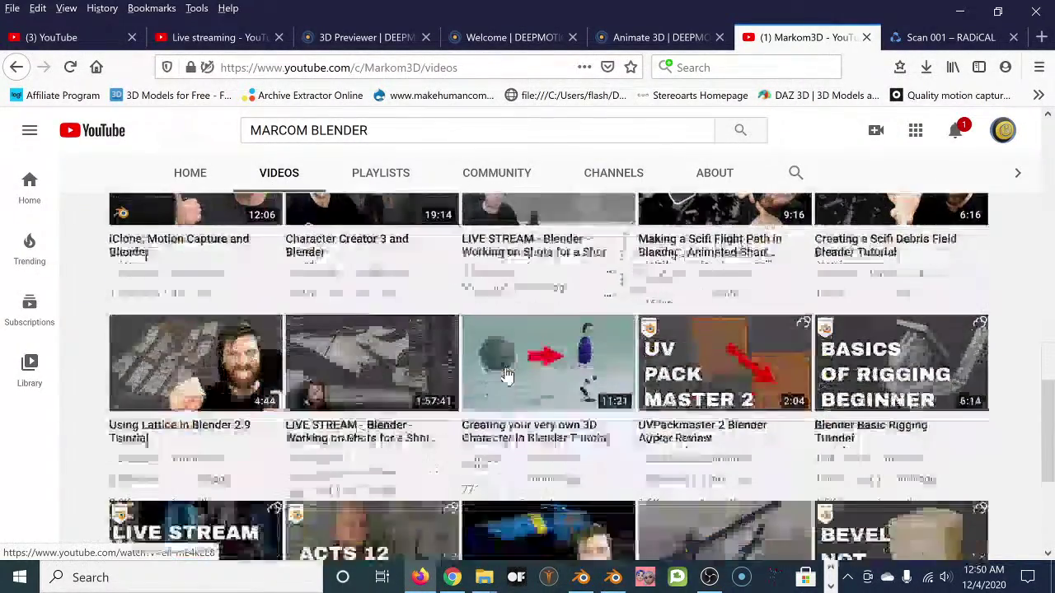
scroll(506, 375, down, 2)
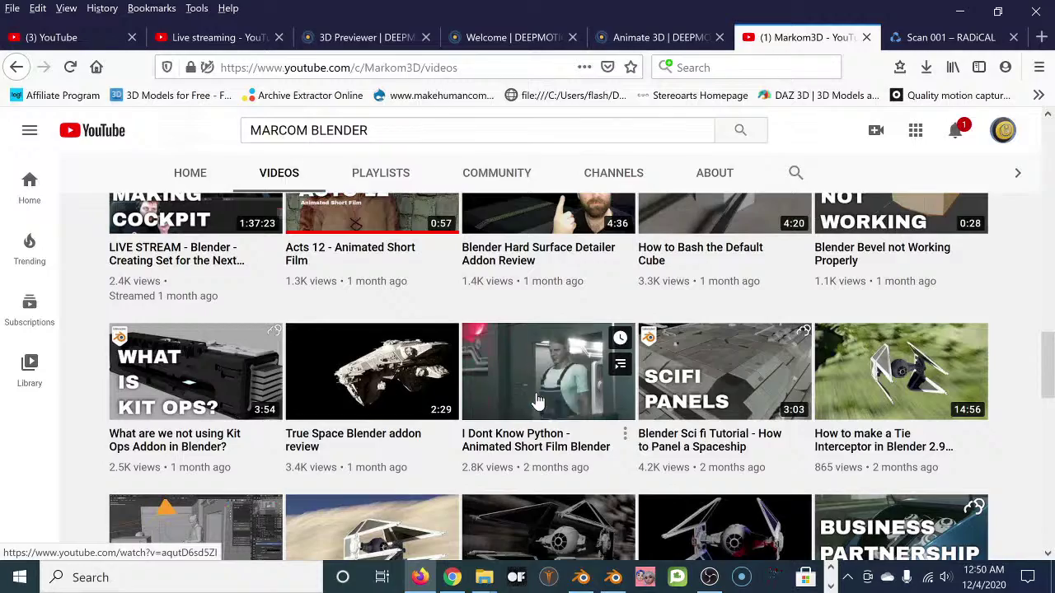
scroll(549, 389, down, 5)
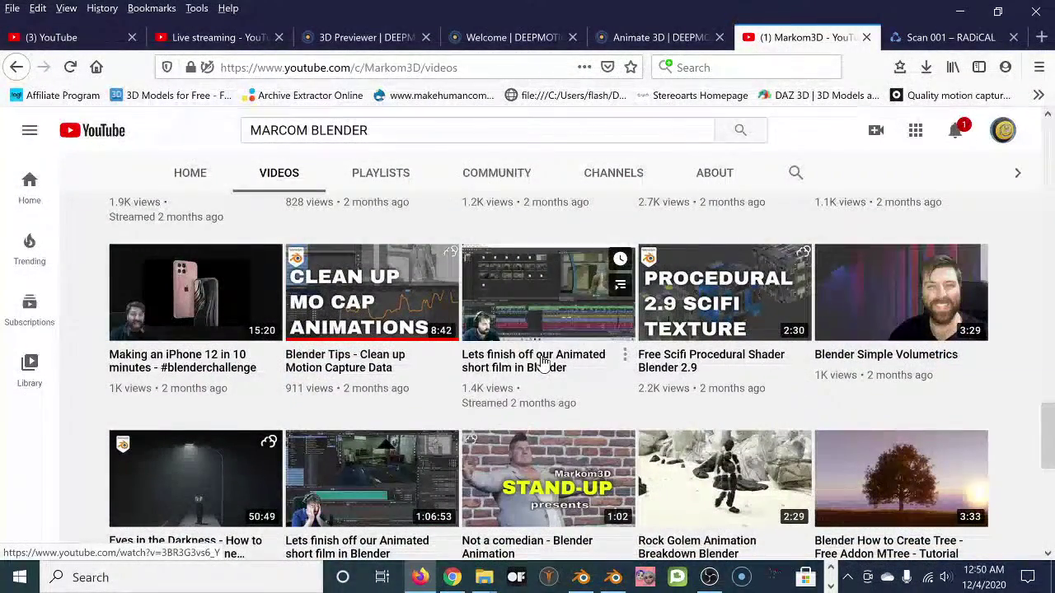
scroll(542, 361, down, 2)
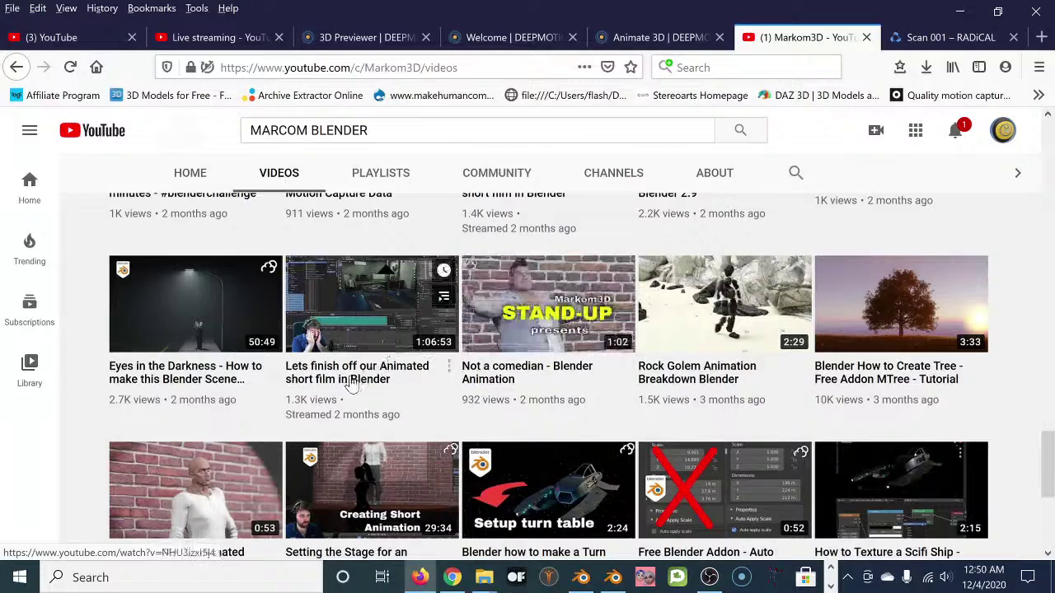
scroll(429, 400, down, 2)
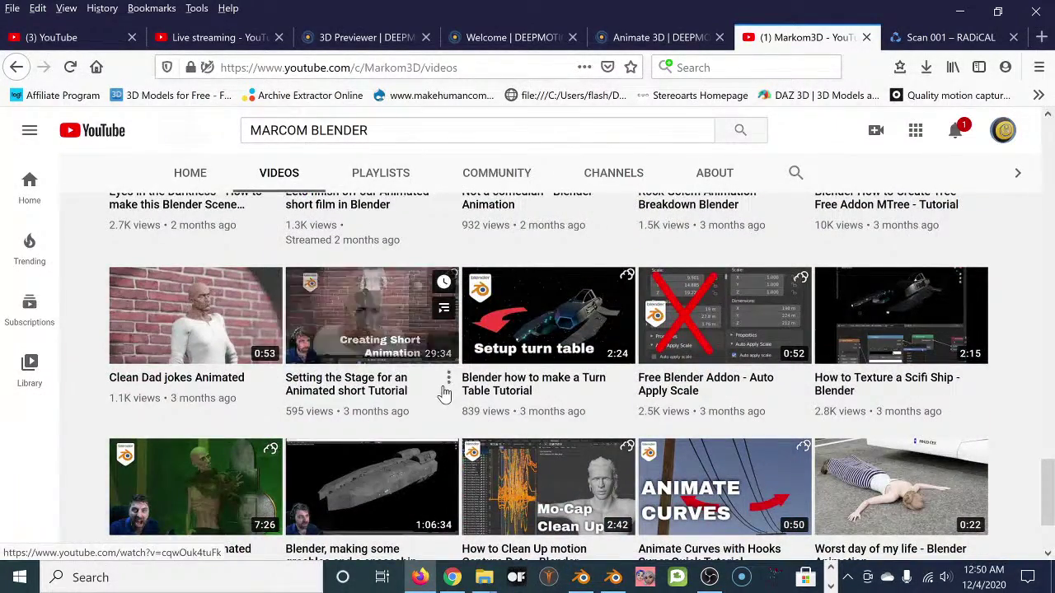
scroll(445, 394, down, 2)
scroll(478, 379, down, 2)
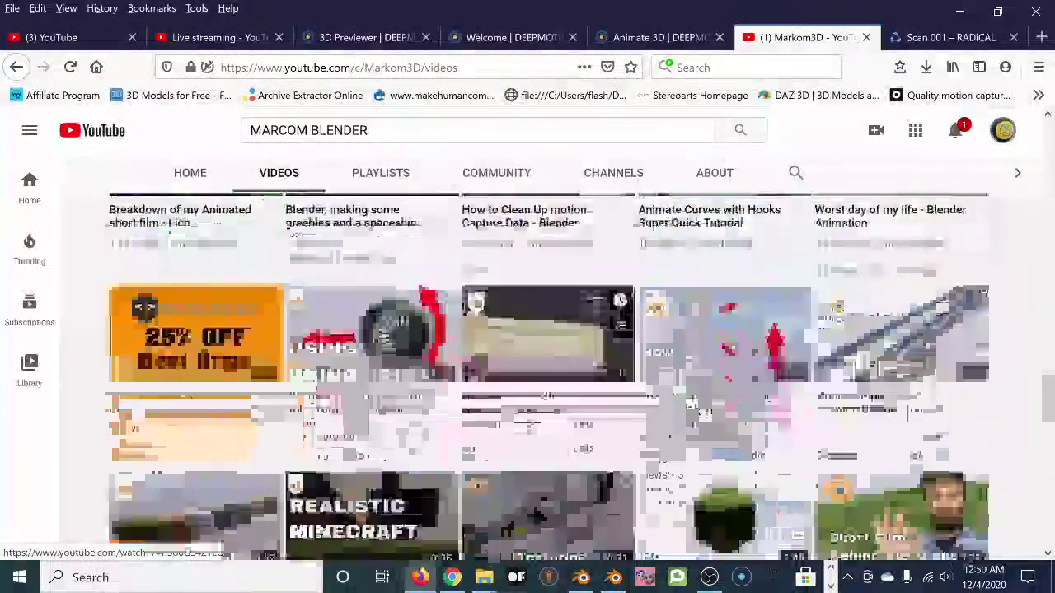
scroll(470, 377, down, 3)
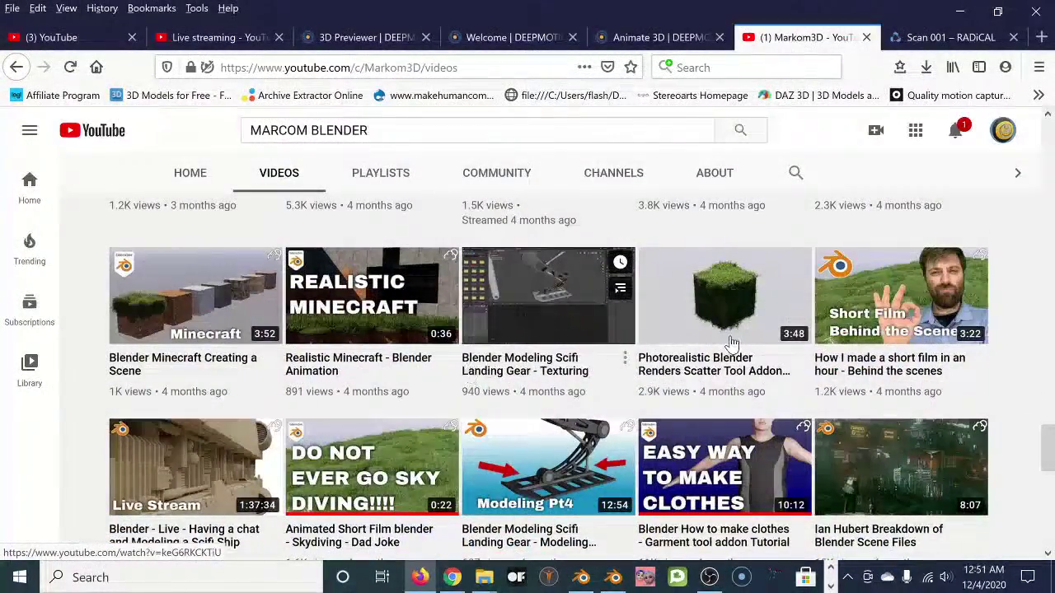
scroll(709, 355, down, 2)
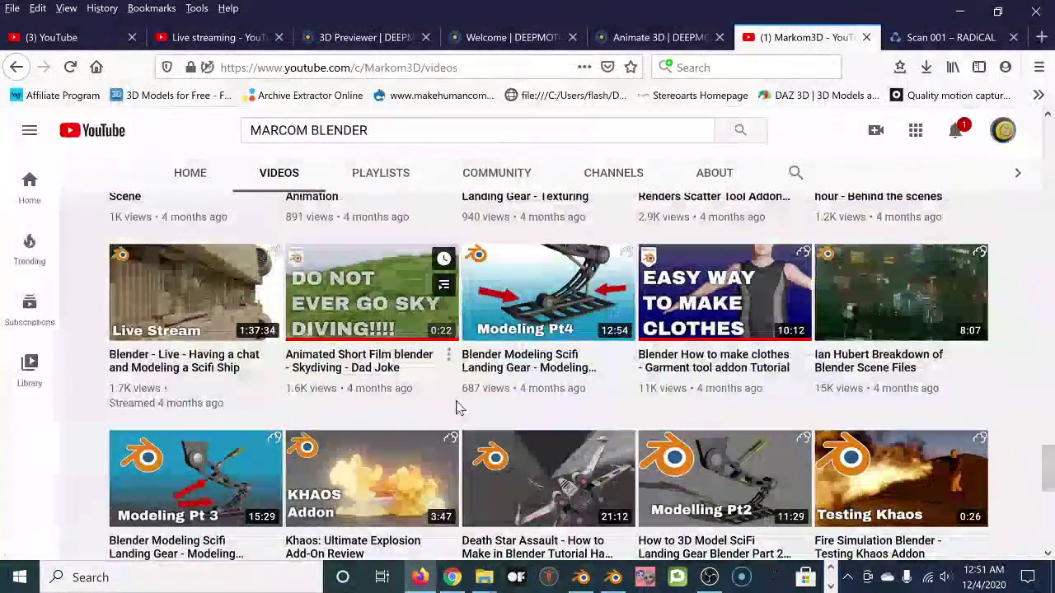
scroll(453, 401, down, 4)
scroll(458, 399, down, 2)
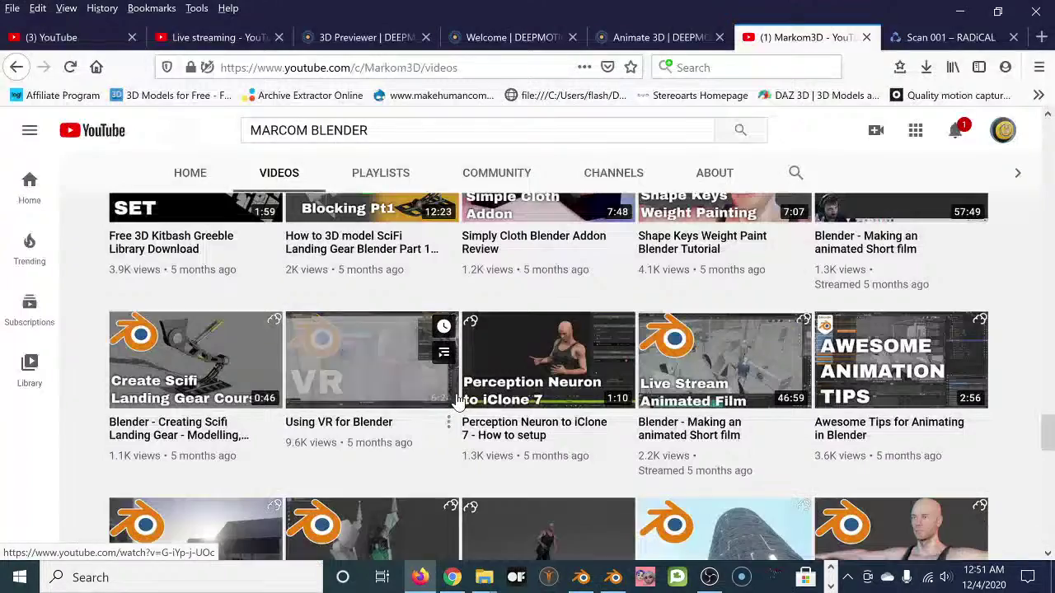
scroll(453, 422, down, 3)
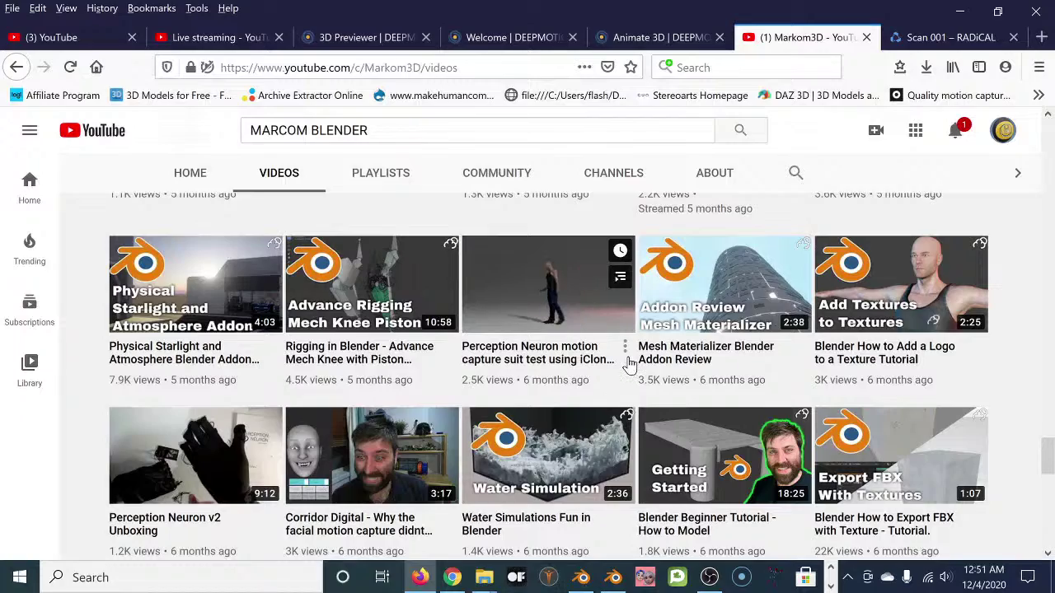
scroll(630, 353, down, 5)
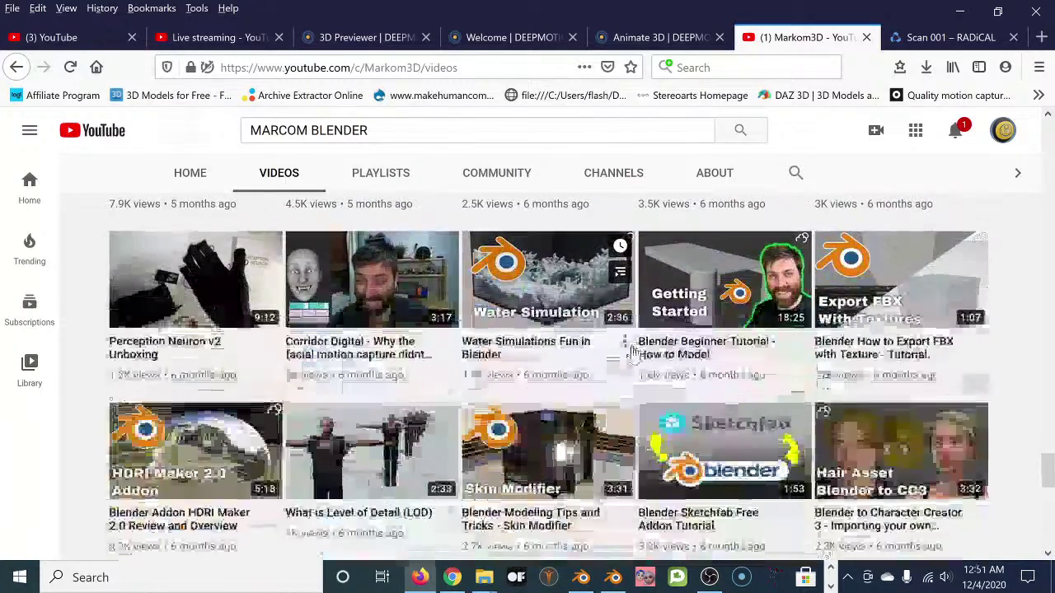
scroll(438, 355, down, 3)
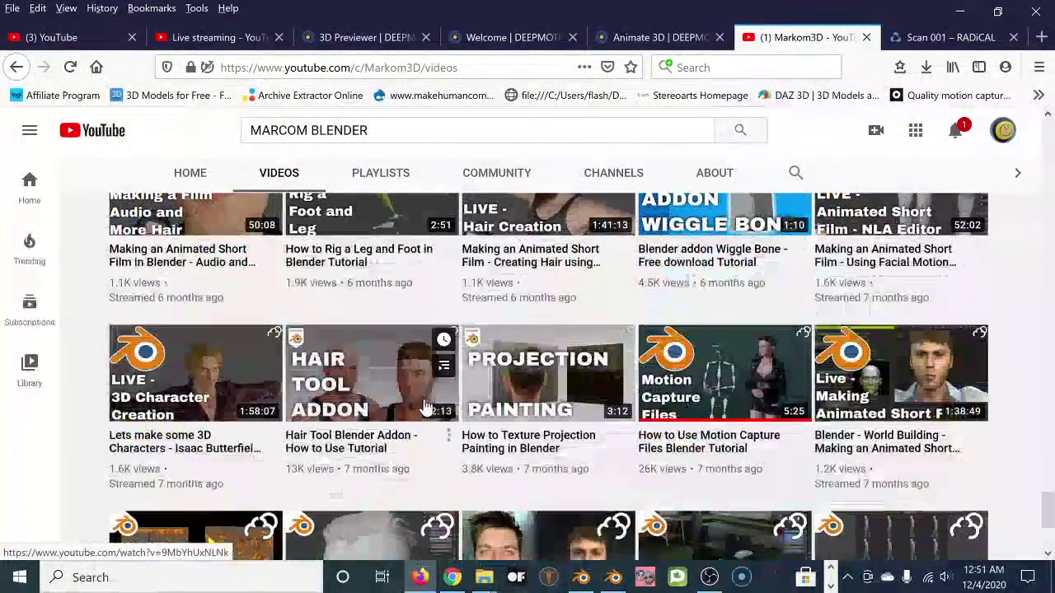
scroll(464, 375, down, 2)
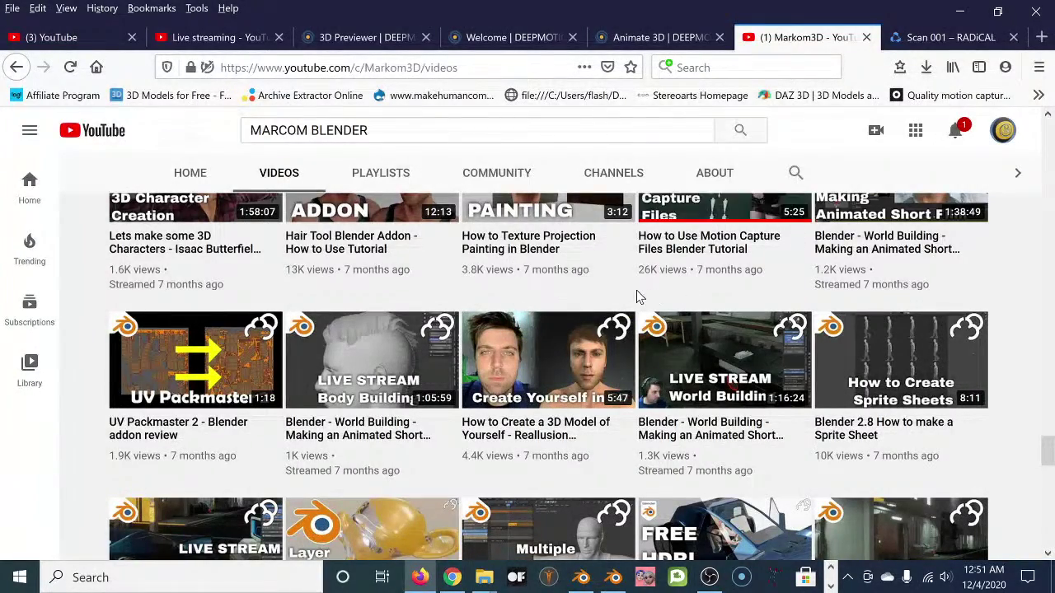
scroll(647, 298, down, 6)
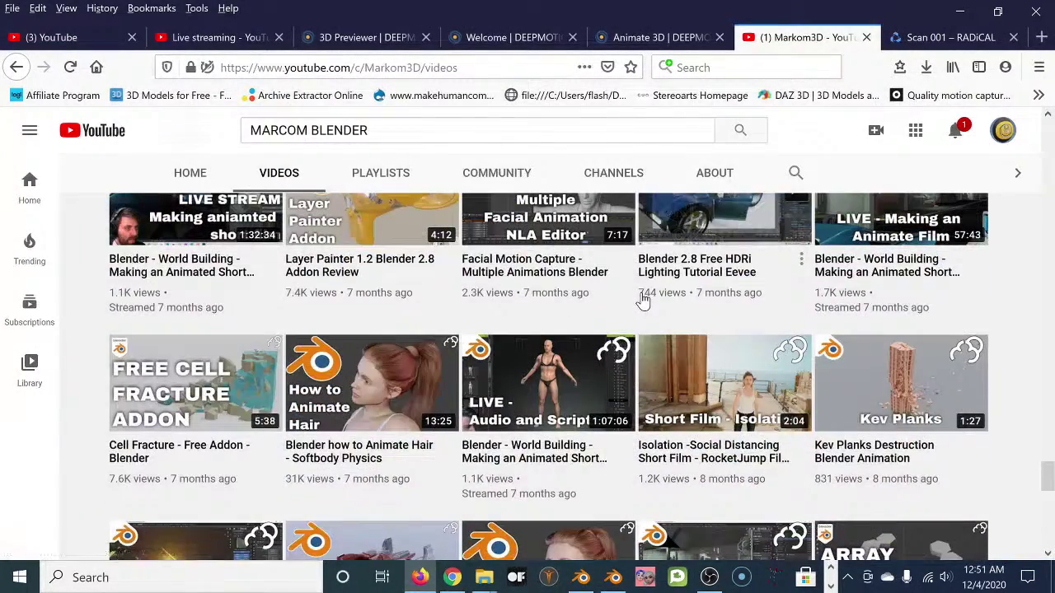
scroll(643, 304, down, 1)
scroll(643, 304, down, 7)
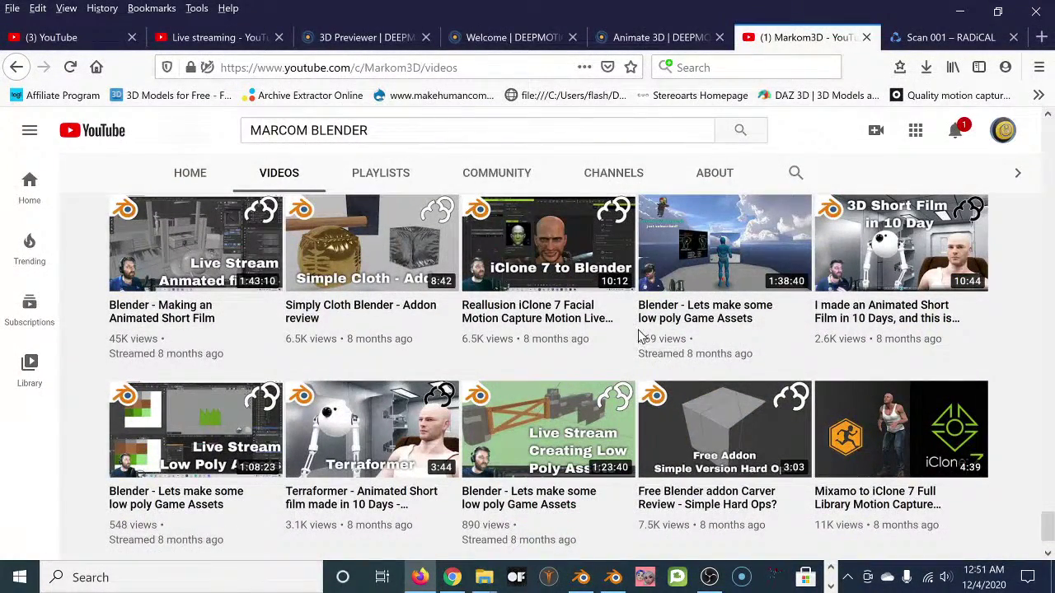
scroll(639, 338, down, 4)
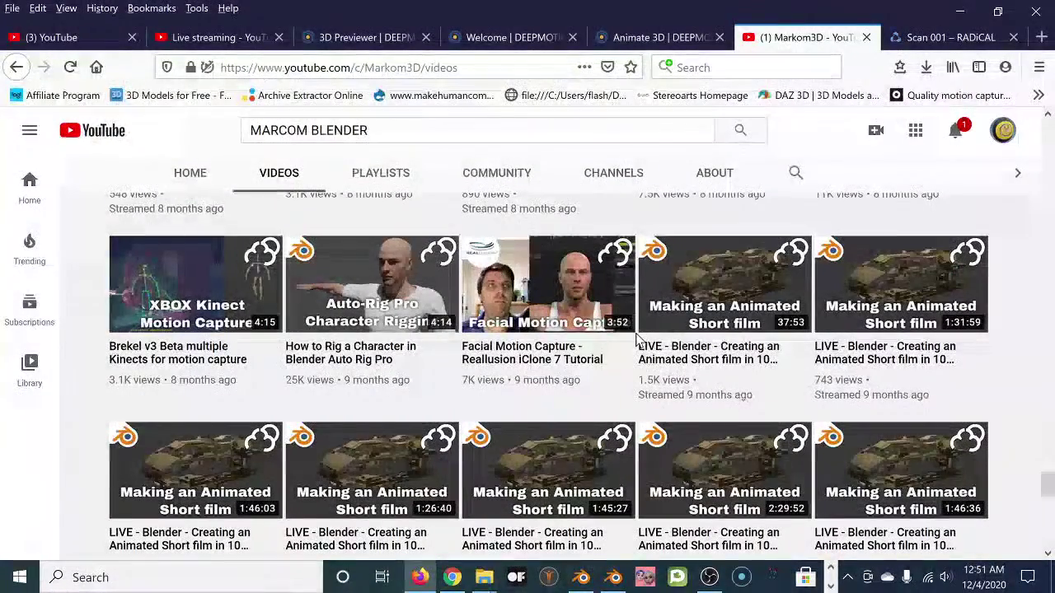
scroll(636, 378, down, 5)
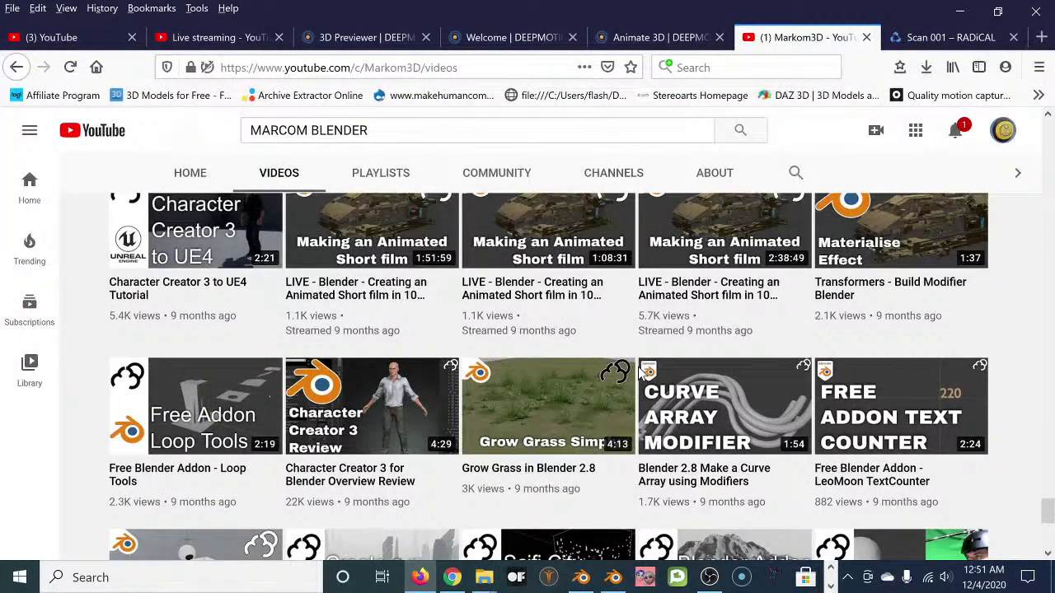
scroll(643, 373, down, 5)
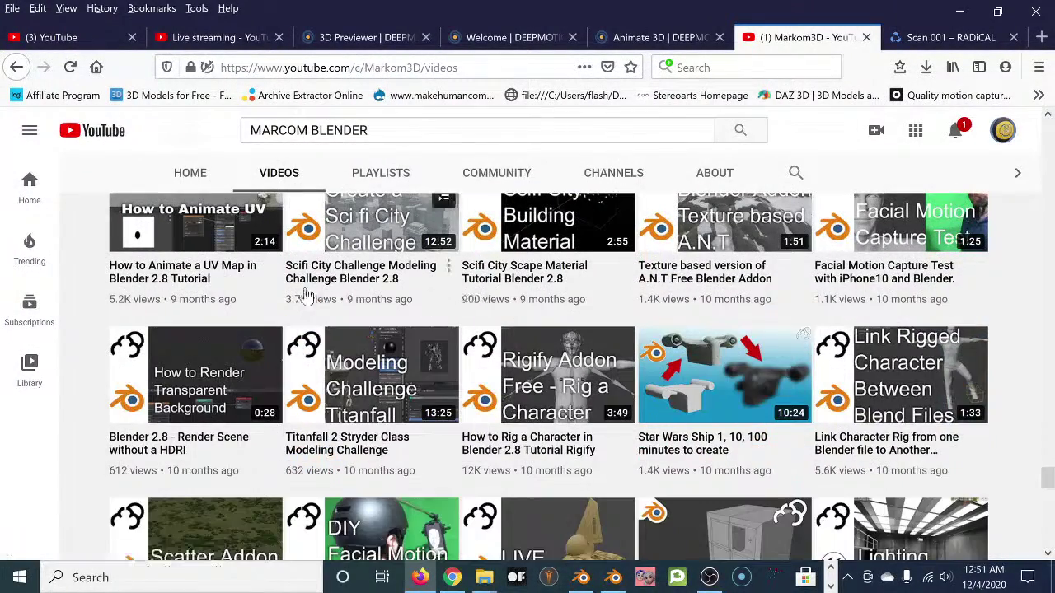
scroll(614, 404, down, 2)
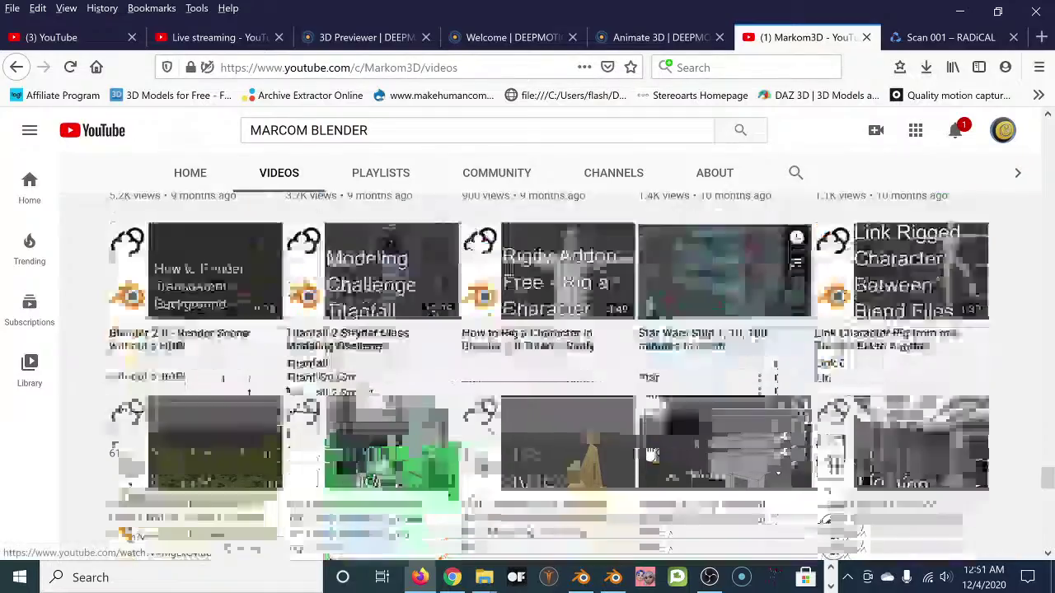
scroll(642, 449, down, 4)
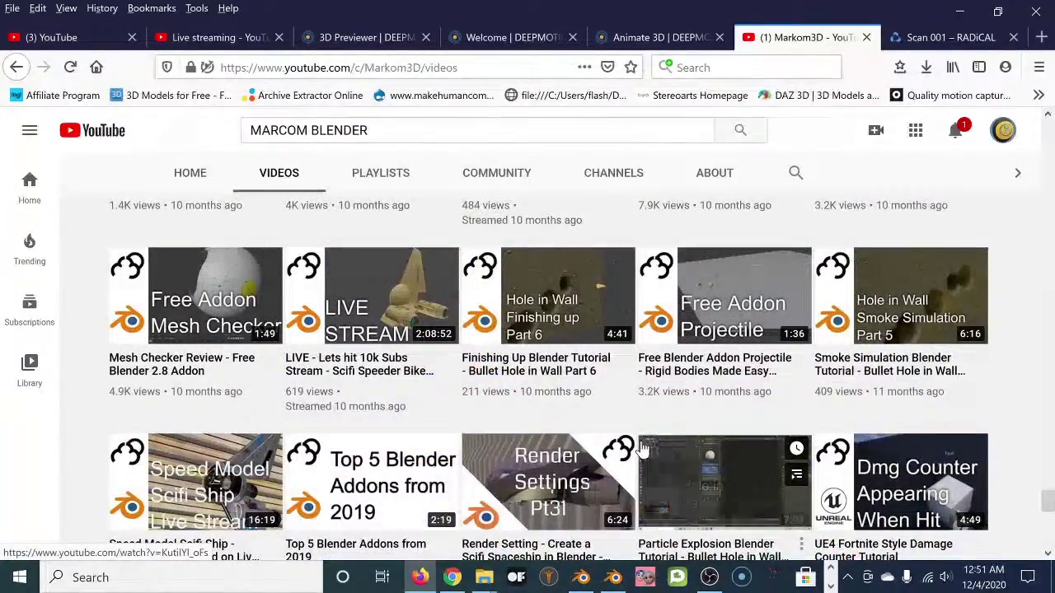
scroll(643, 449, down, 4)
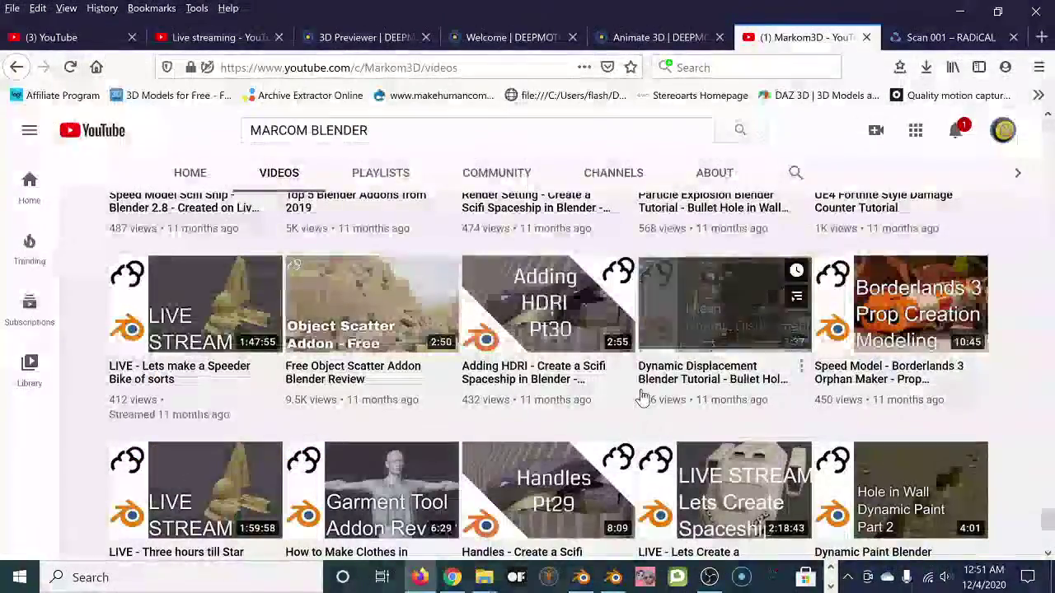
- Return to the start of Markom3D's video list and look over the newest uploads
scroll(648, 392, up, 7)
scroll(647, 393, up, 15)
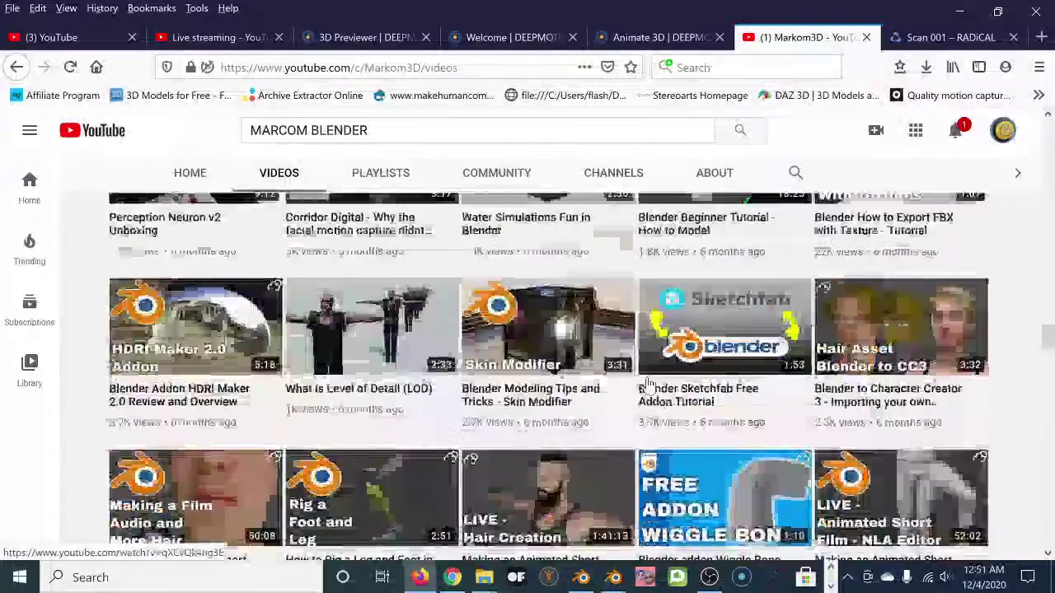
scroll(647, 383, up, 20)
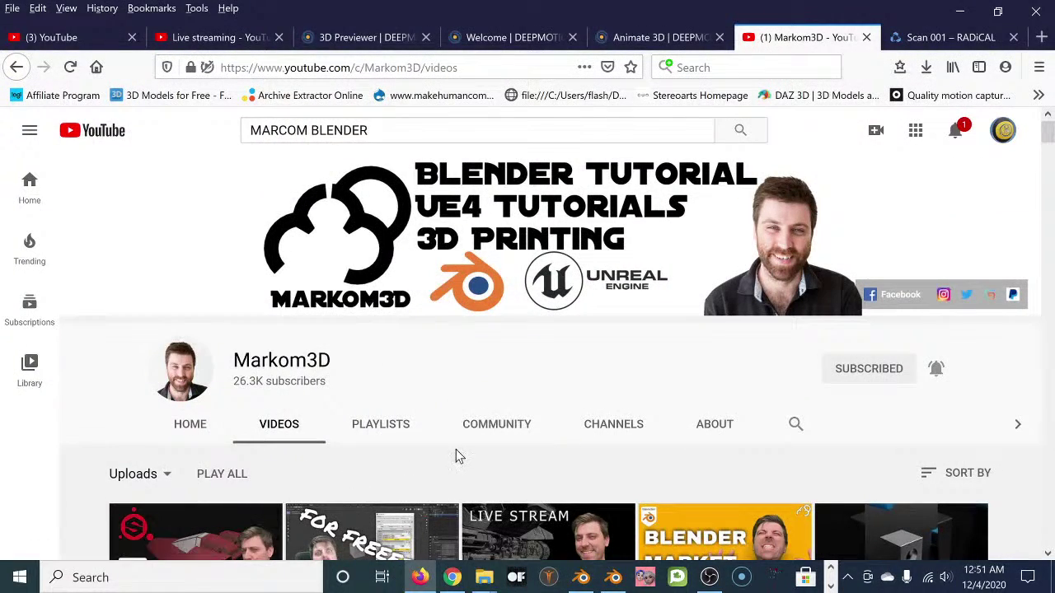
scroll(456, 455, down, 2)
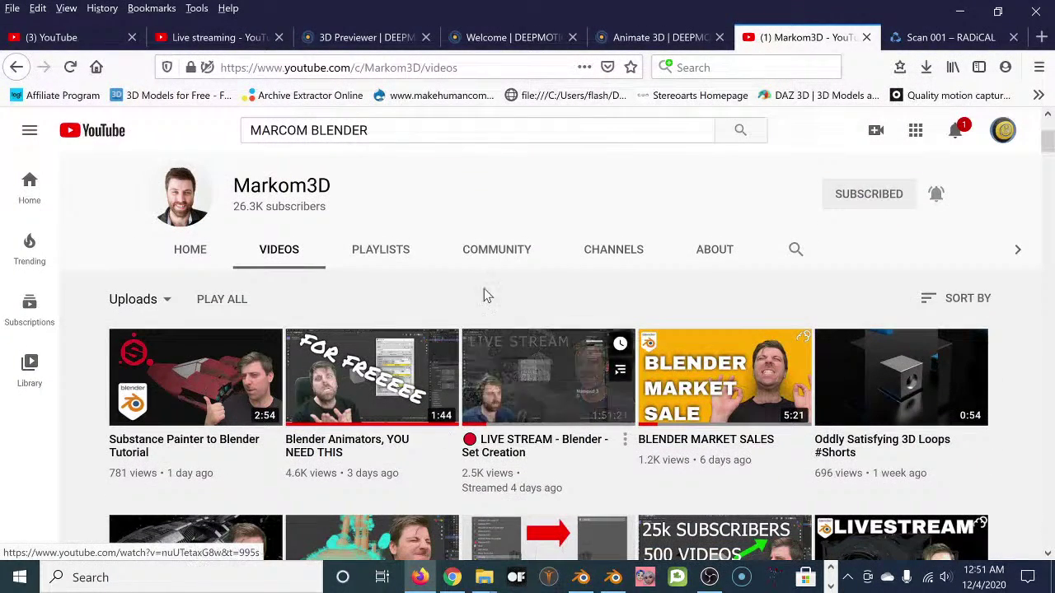
scroll(728, 265, up, 2)
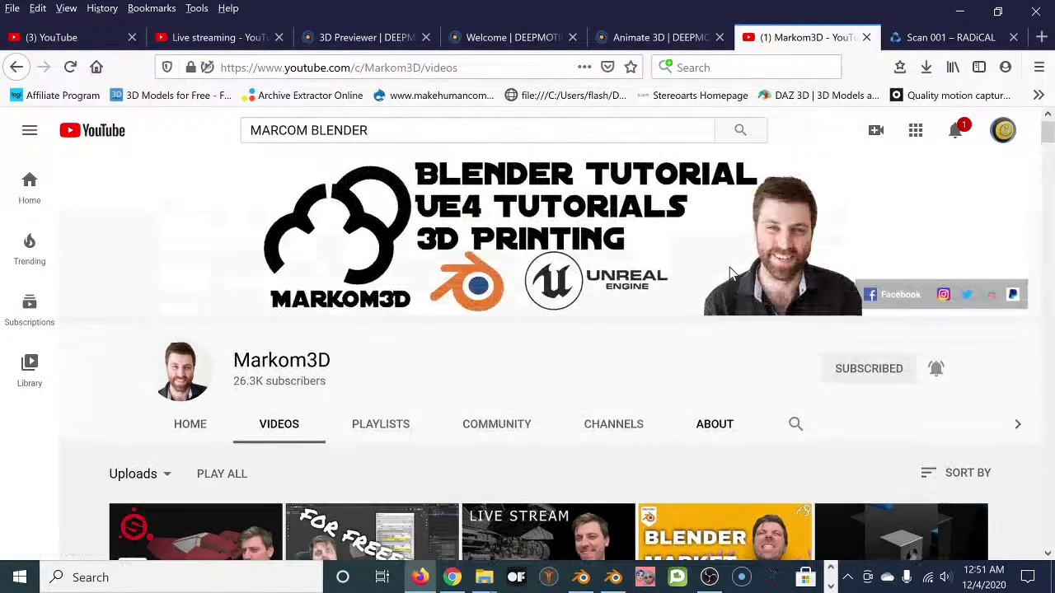
- Open the account's own FPC-Virtual channel and look over its created playlists
click(1002, 132)
click(820, 203)
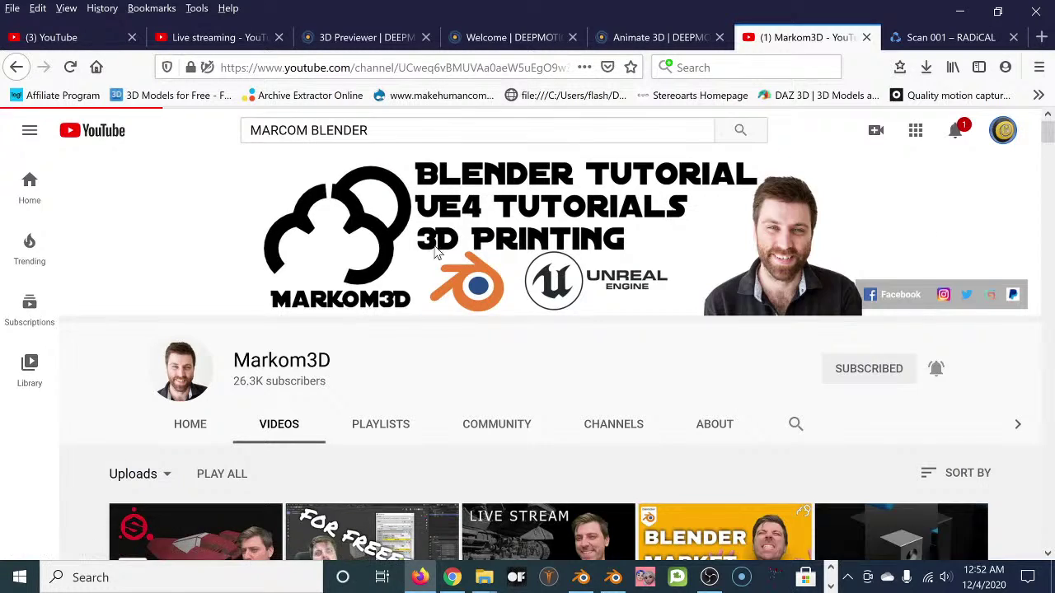
scroll(342, 330, down, 2)
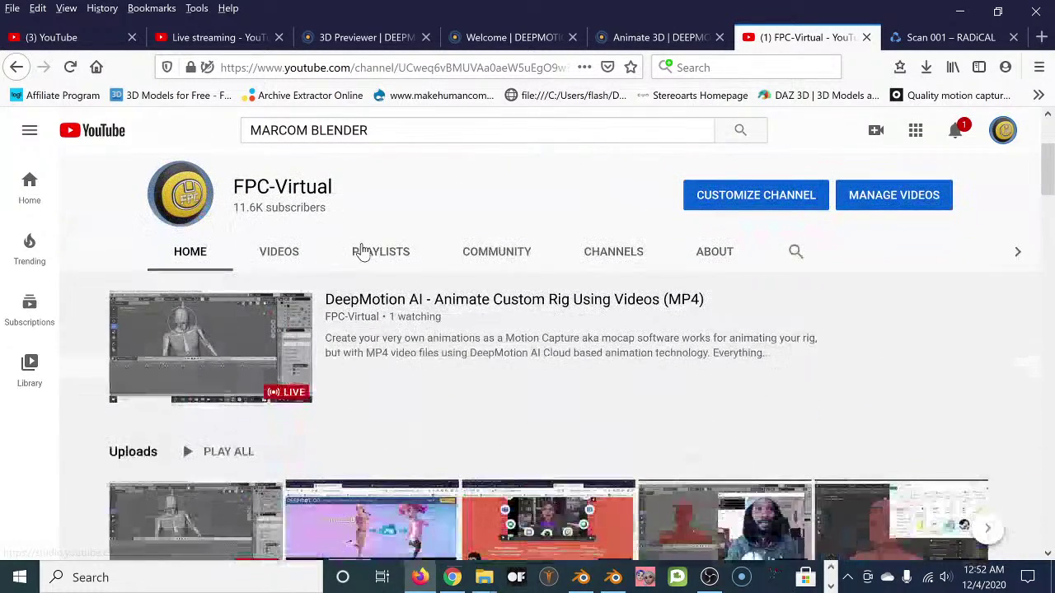
click(382, 259)
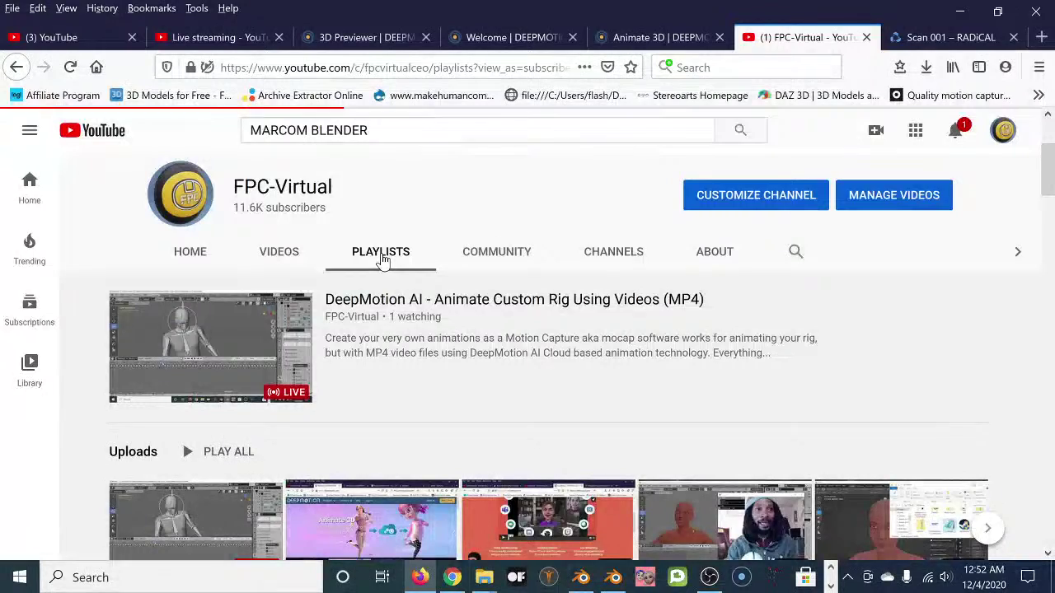
scroll(429, 372, down, 3)
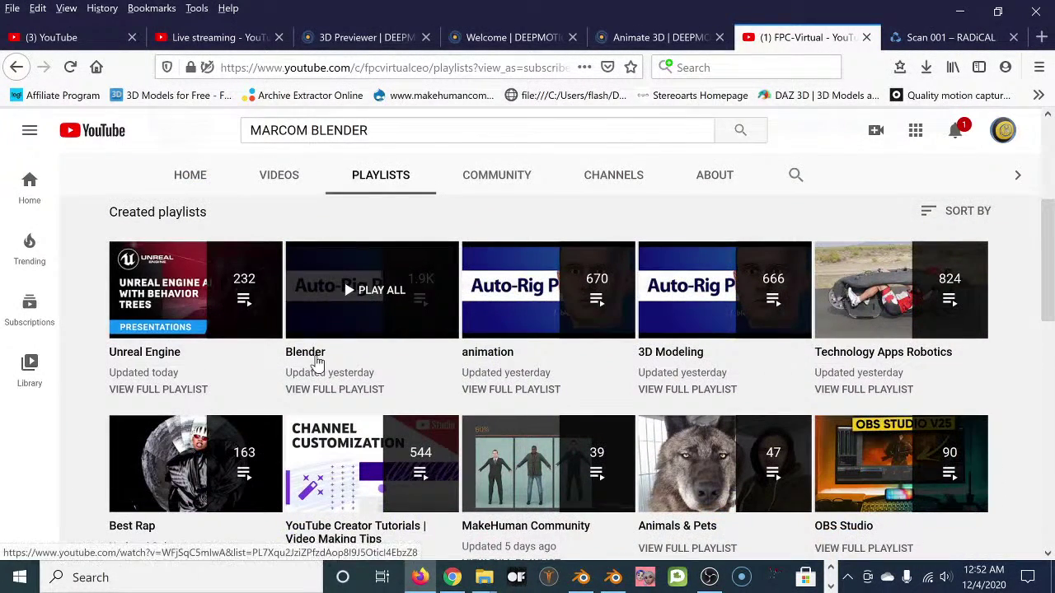
- Play the Blender playlist, look over the page of its first video, and mute the computer's sound
click(316, 359)
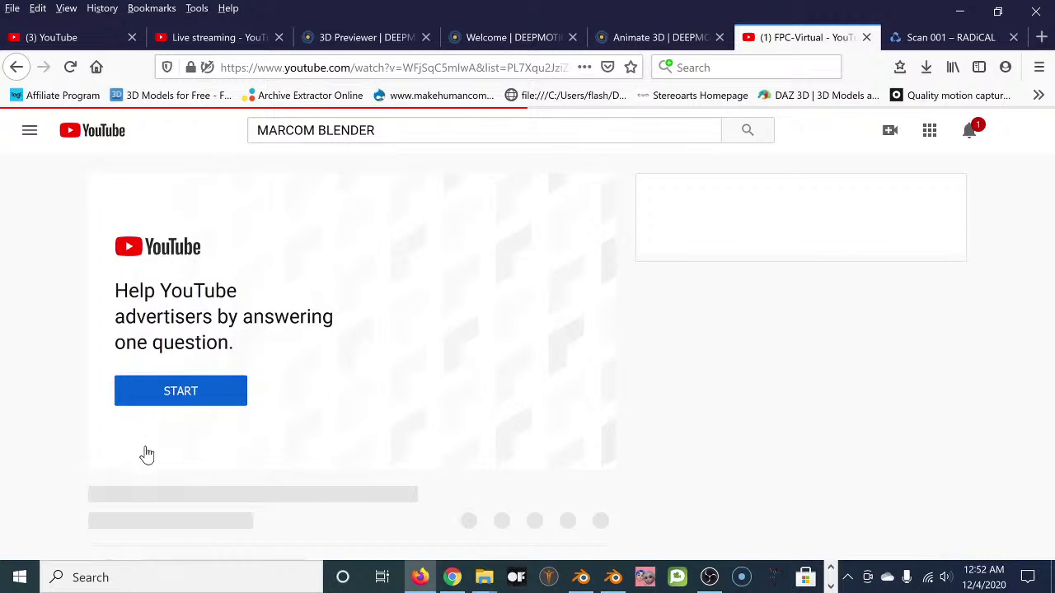
scroll(80, 385, down, 2)
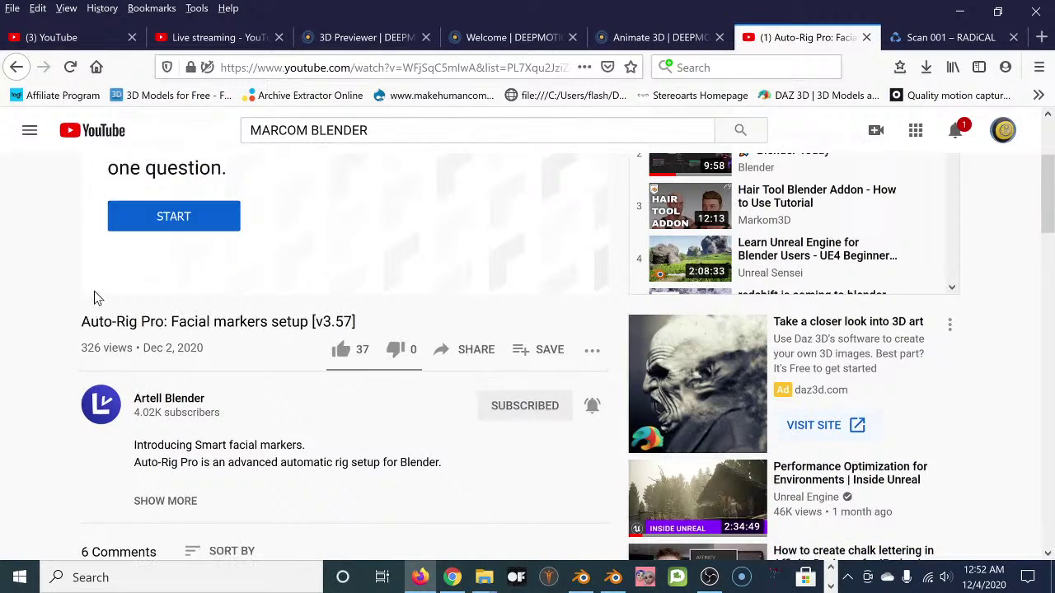
scroll(98, 286, down, 1)
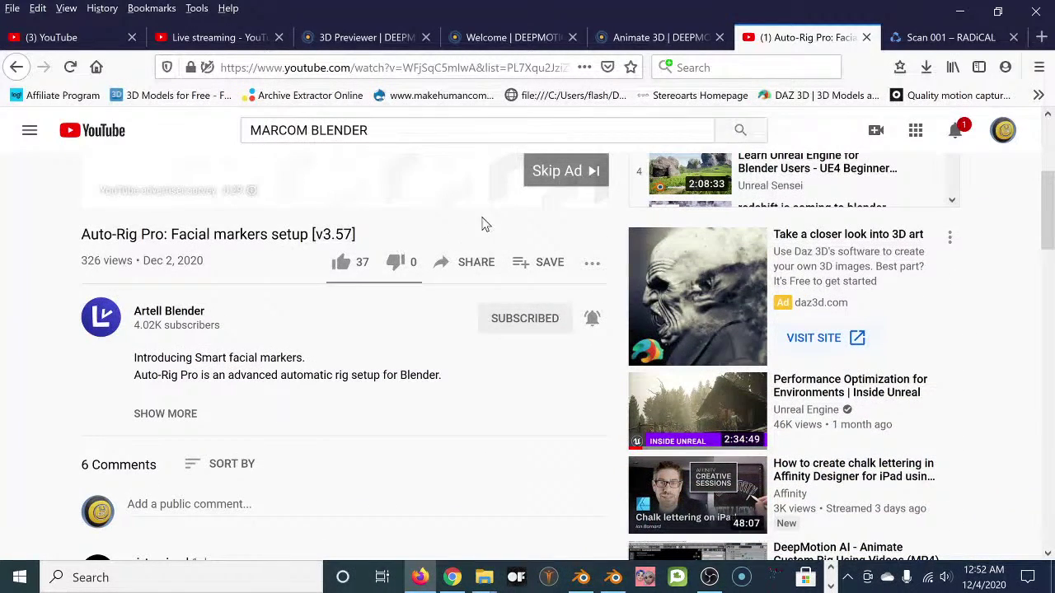
click(944, 578)
click(789, 540)
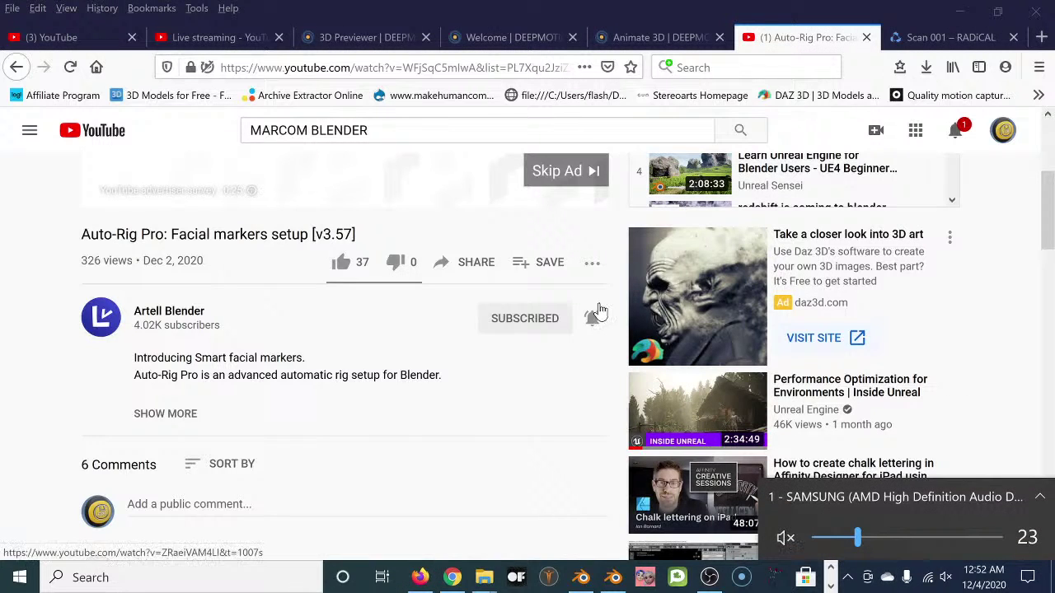
- Skip the ad on the Auto-Rig Pro facial markers video, look over its comments, and return to the FPC-Virtual playlists
click(482, 356)
click(561, 172)
scroll(391, 300, down, 2)
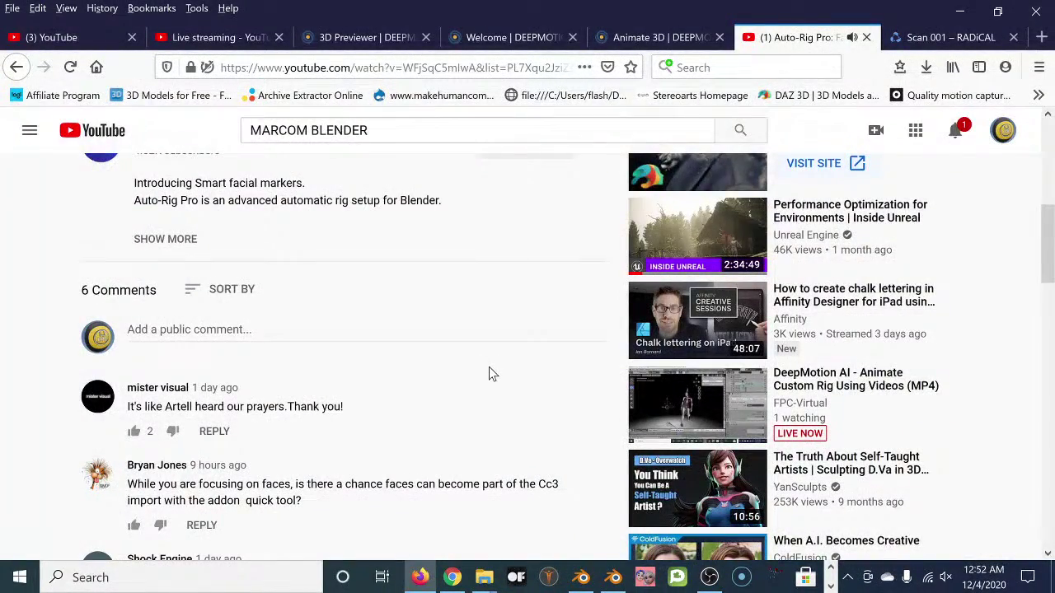
scroll(488, 373, up, 6)
click(15, 67)
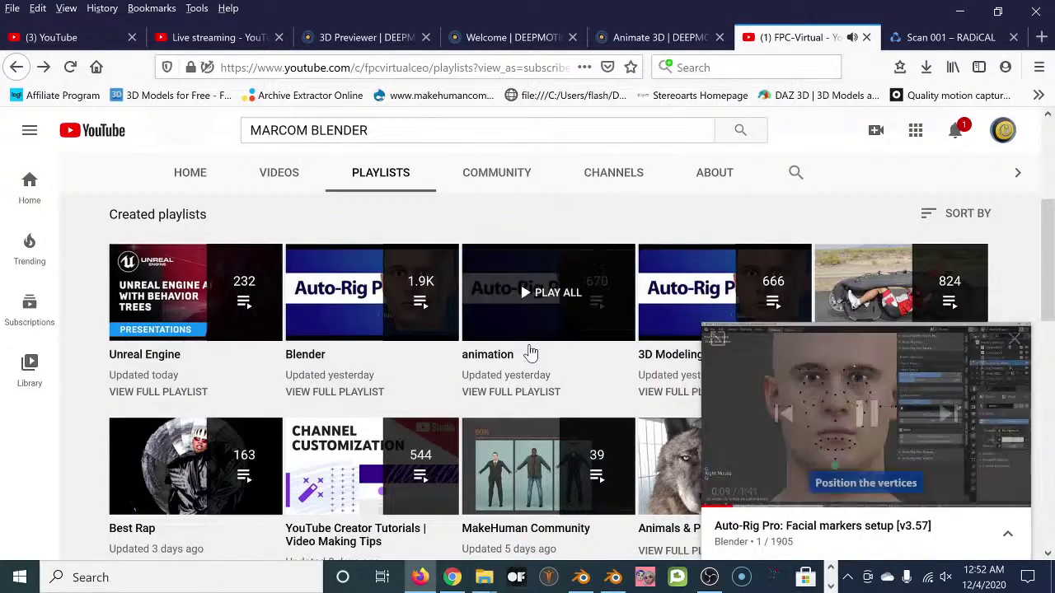
- Look over the FPC-Virtual channel's created playlists and pause the Auto-Rig Pro video in the miniplayer
scroll(539, 351, down, 2)
scroll(371, 297, up, 2)
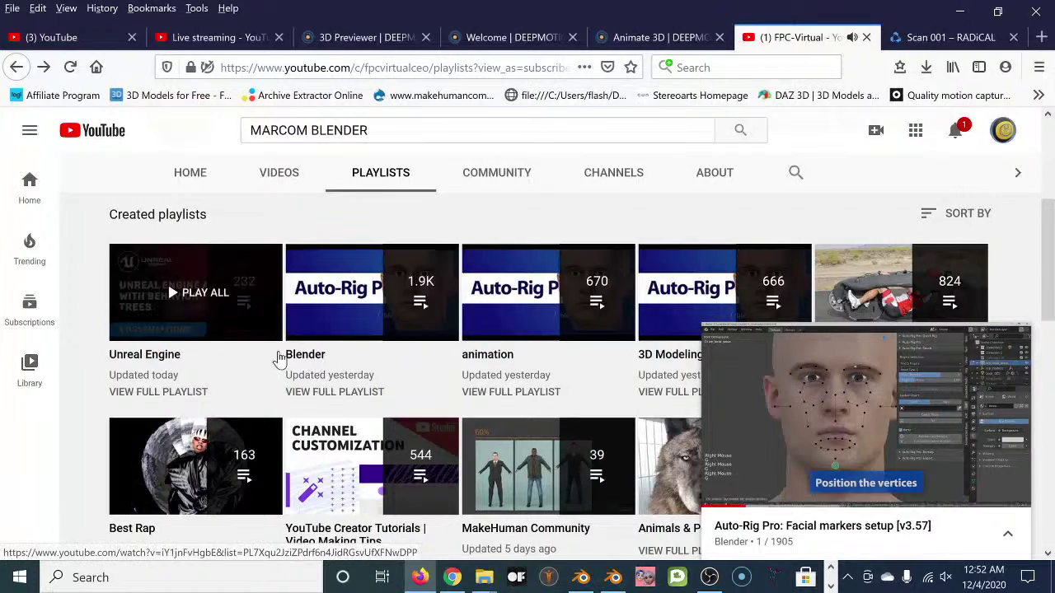
scroll(277, 366, down, 3)
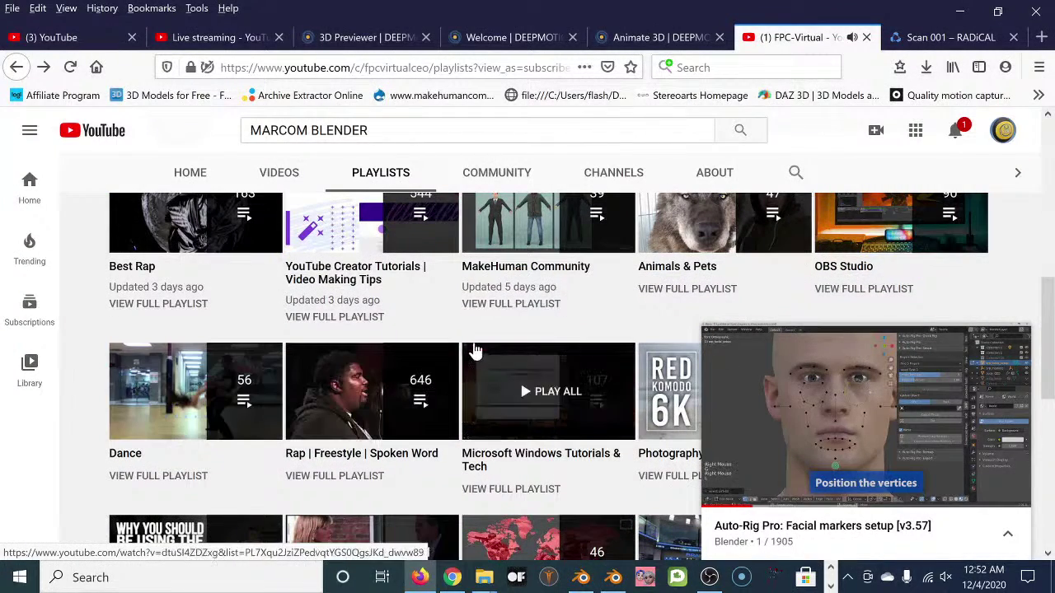
mouse_move(719, 338)
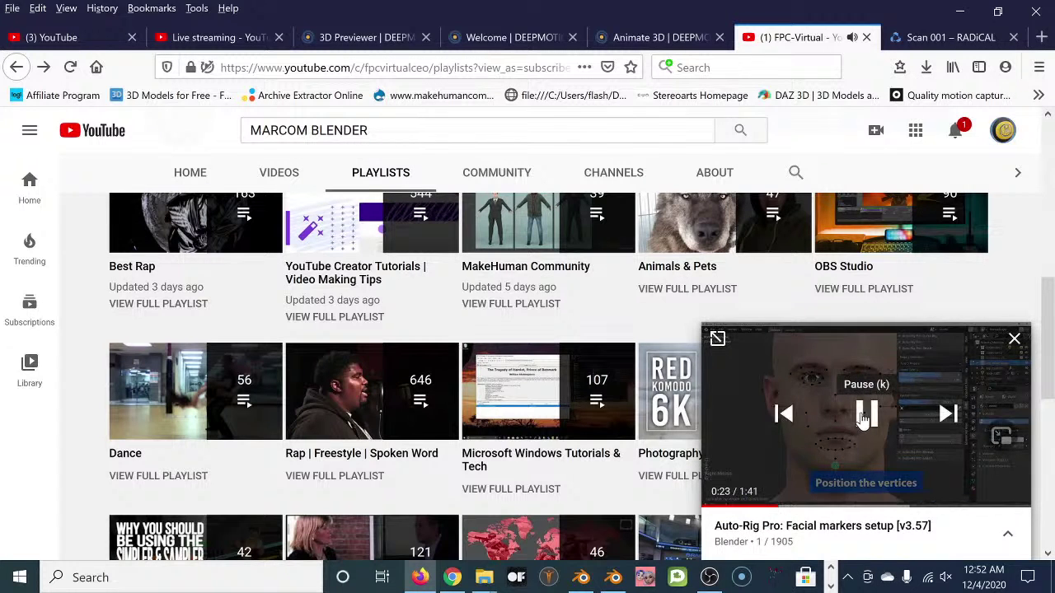
click(867, 416)
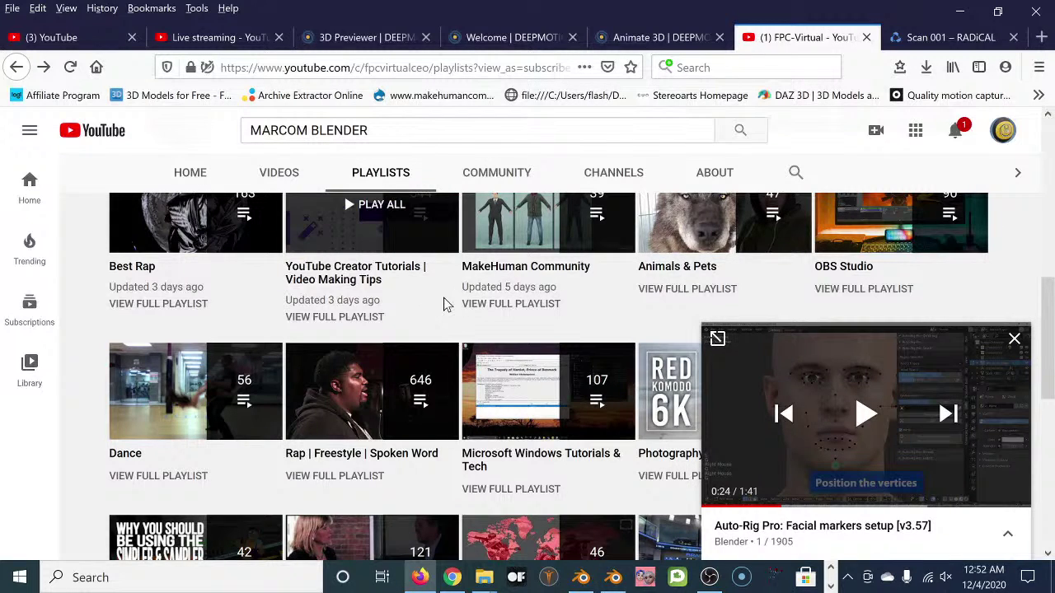
scroll(448, 353, down, 2)
scroll(448, 353, up, 6)
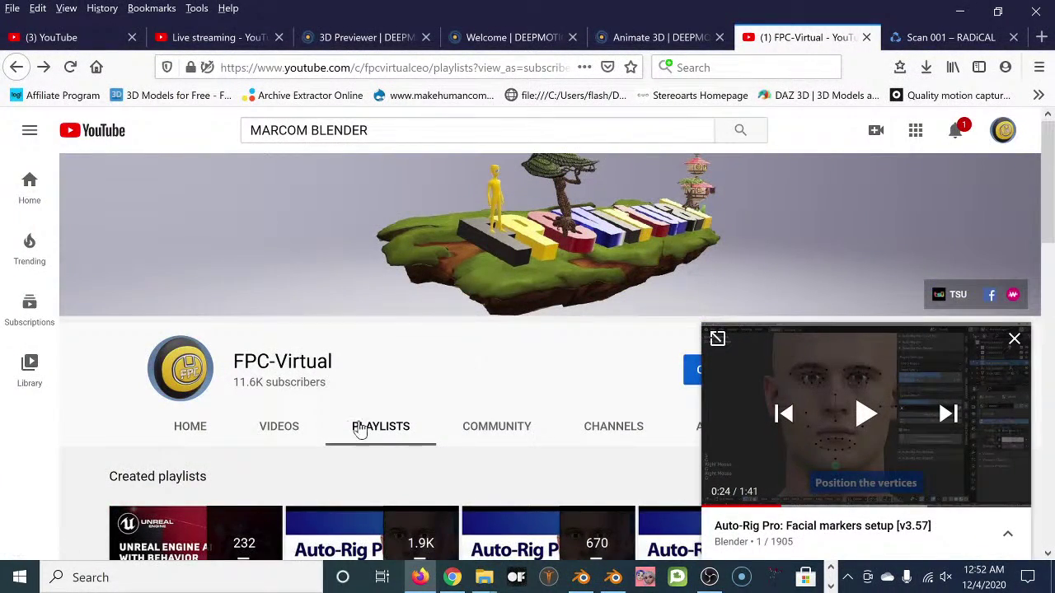
scroll(401, 419, down, 4)
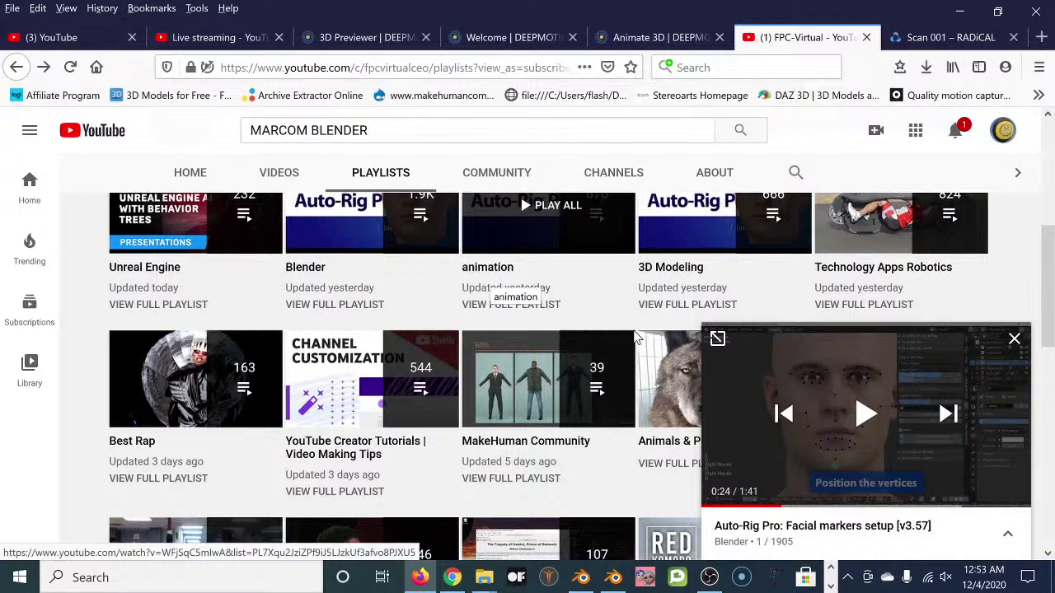
- Expand the Auto-Rig Pro video from the miniplayer to its full watch page and pause it
click(857, 494)
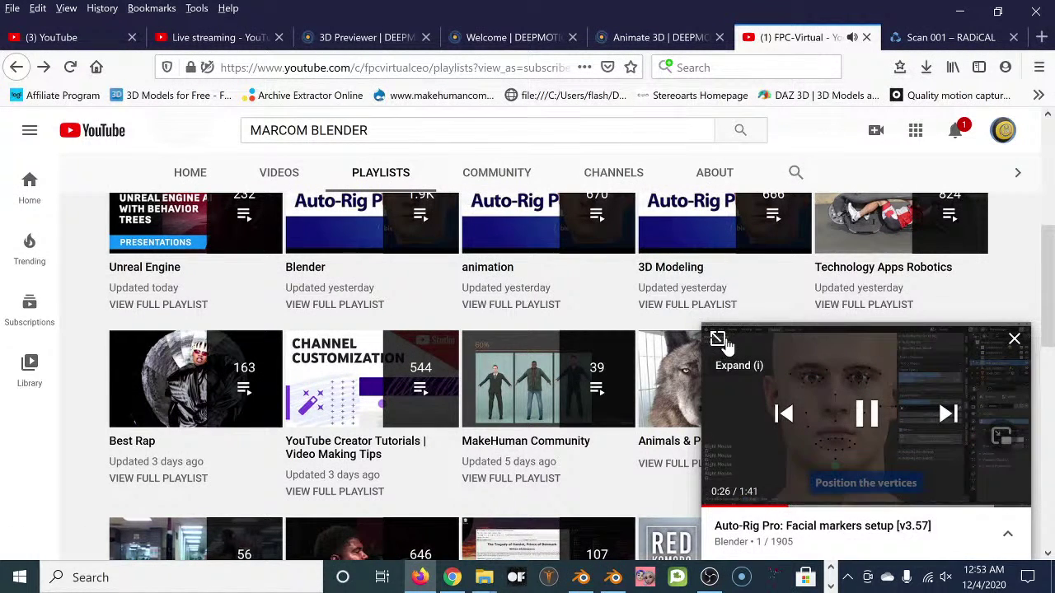
click(719, 340)
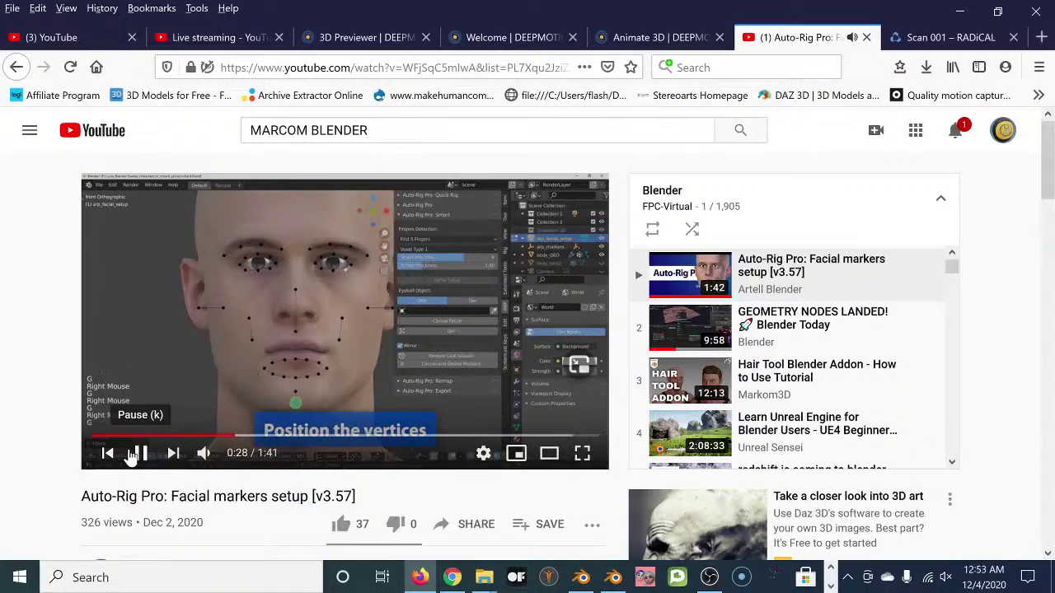
click(132, 455)
scroll(405, 506, down, 2)
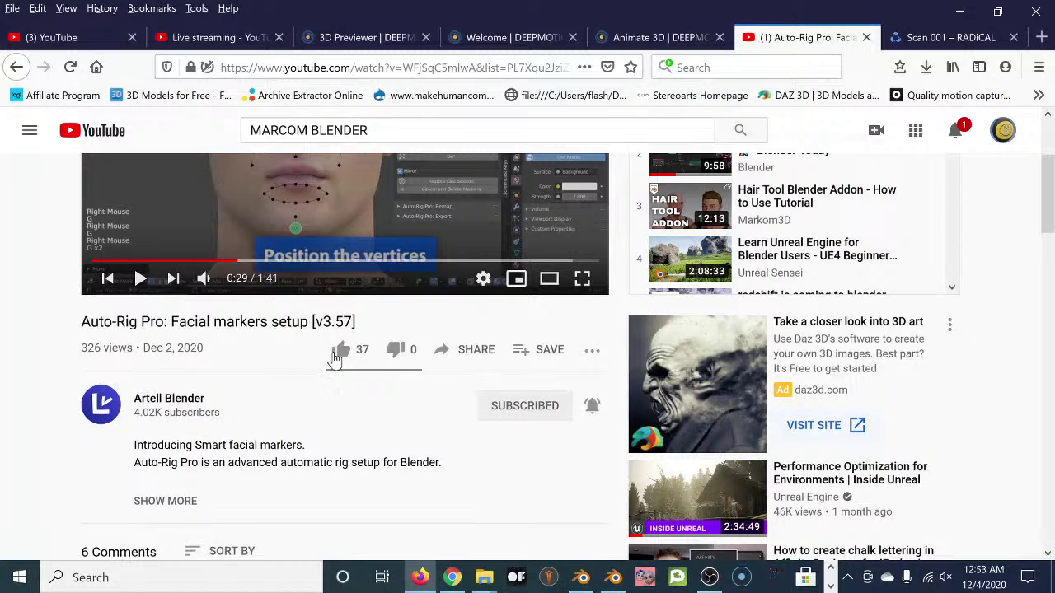
- Enter ANIMATION as the name of a new playlist for the video, and close the save dialog without creating it
click(525, 356)
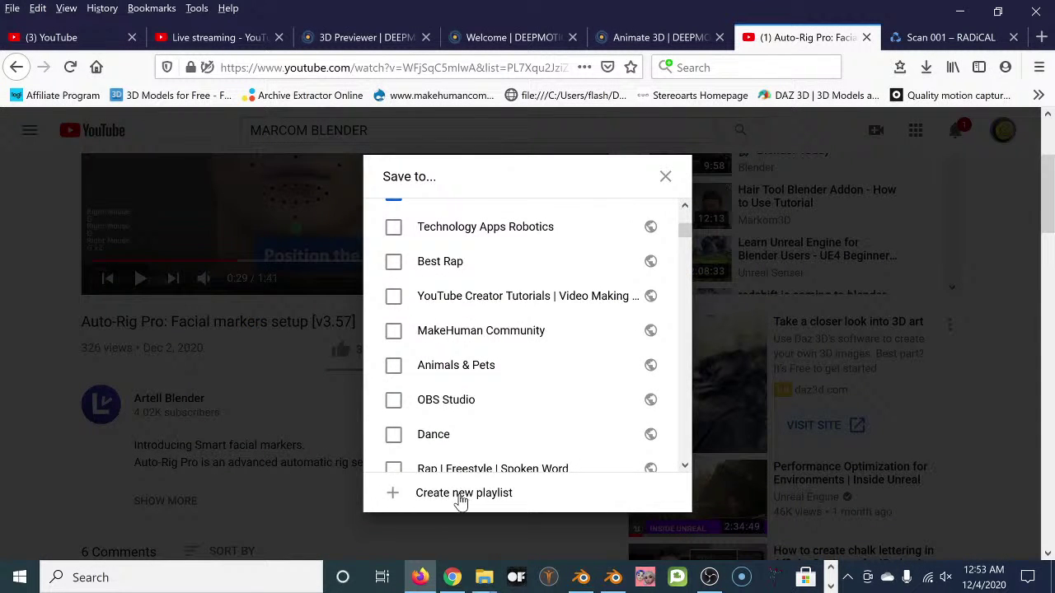
click(461, 494)
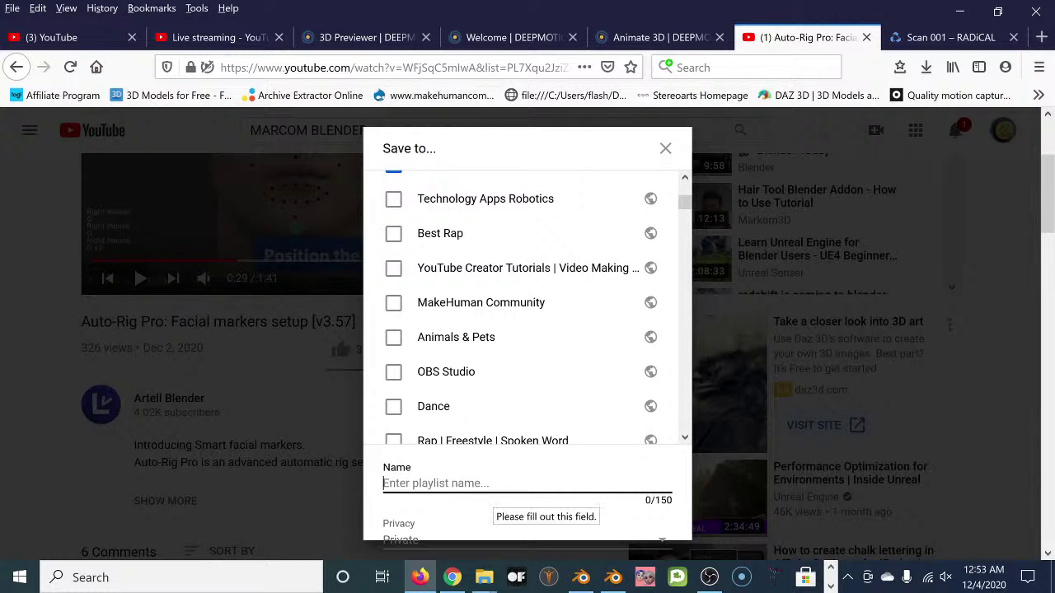
text(aNIMATION)
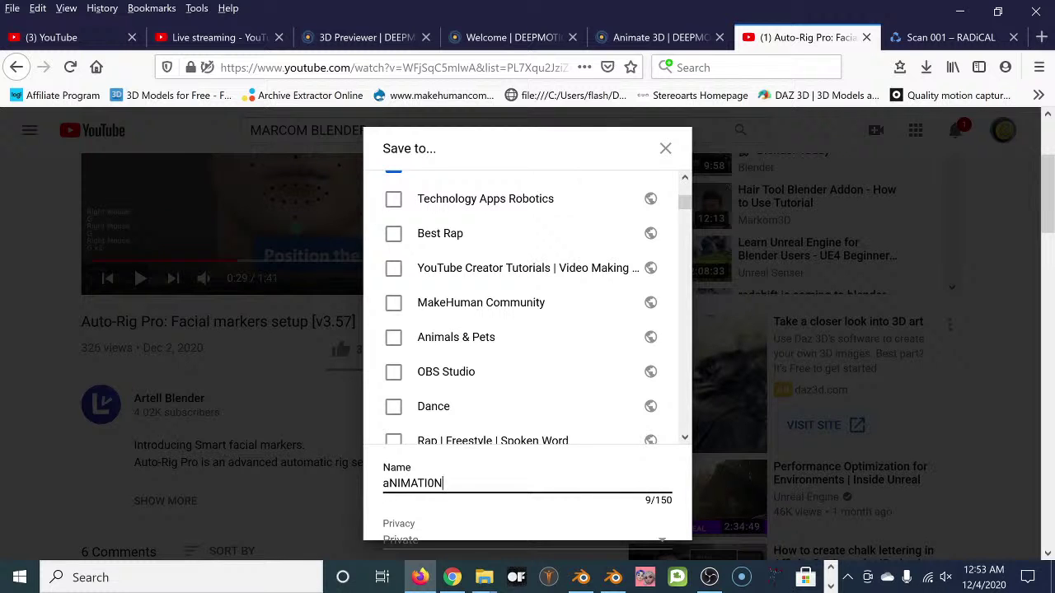
text(A)
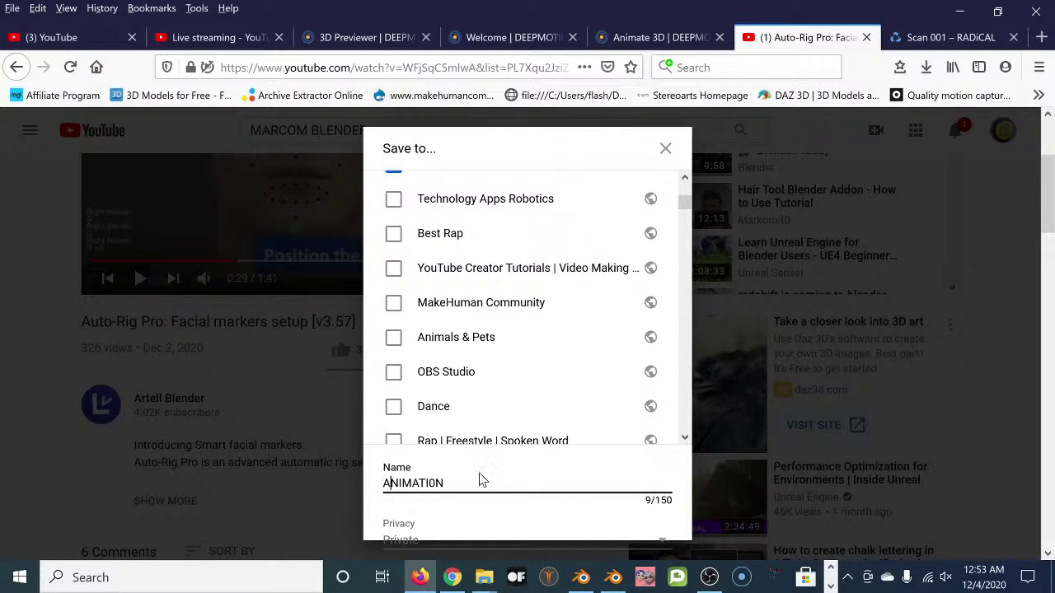
scroll(516, 468, down, 3)
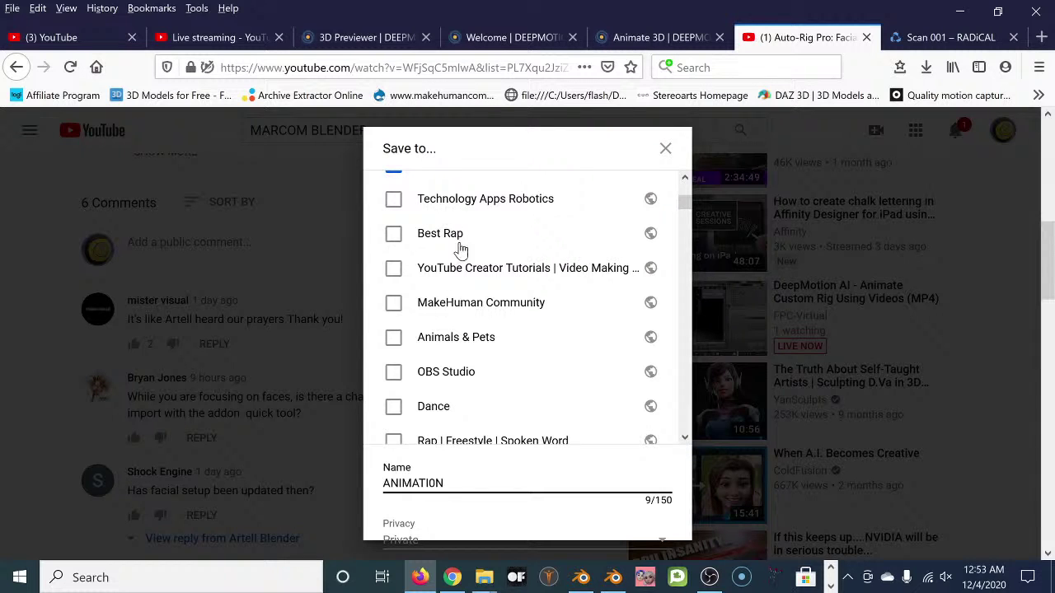
click(665, 151)
- Reopen the video's save options, review which playlists it is saved to from the start of the list, and close them
scroll(412, 294, up, 5)
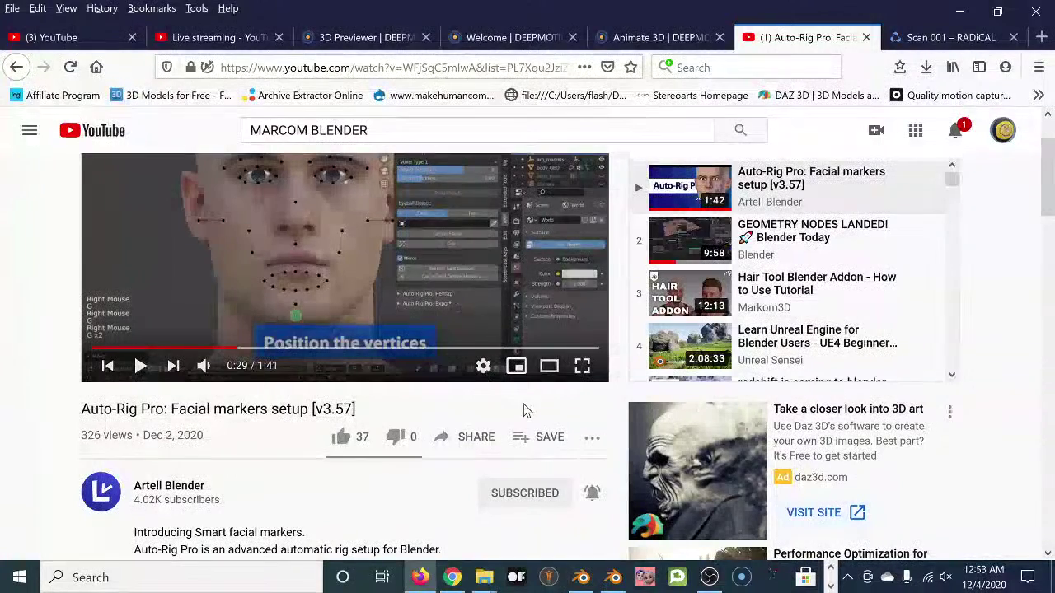
click(519, 439)
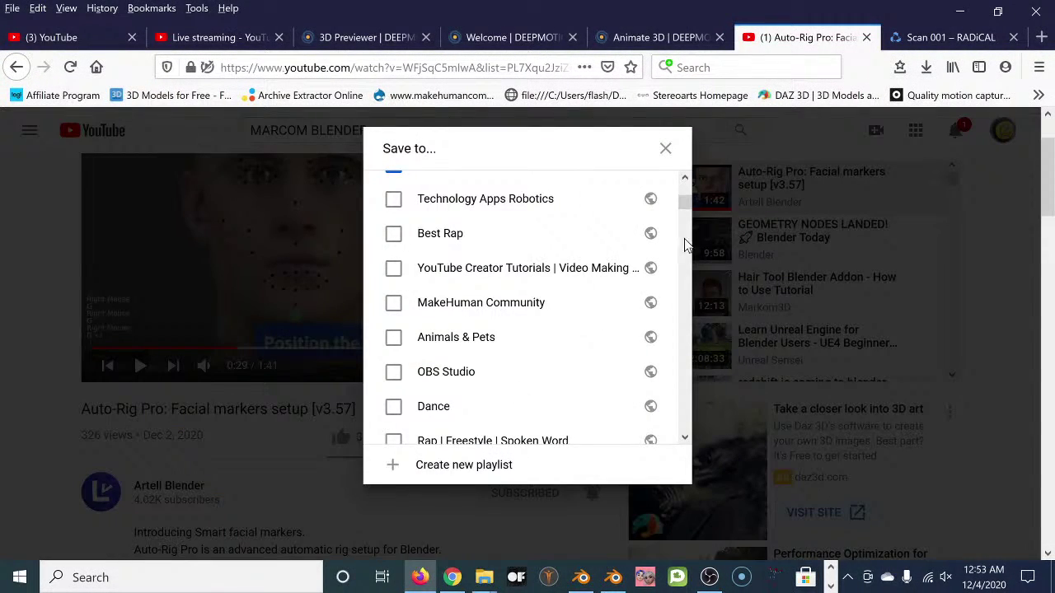
drag(687, 209, 687, 194)
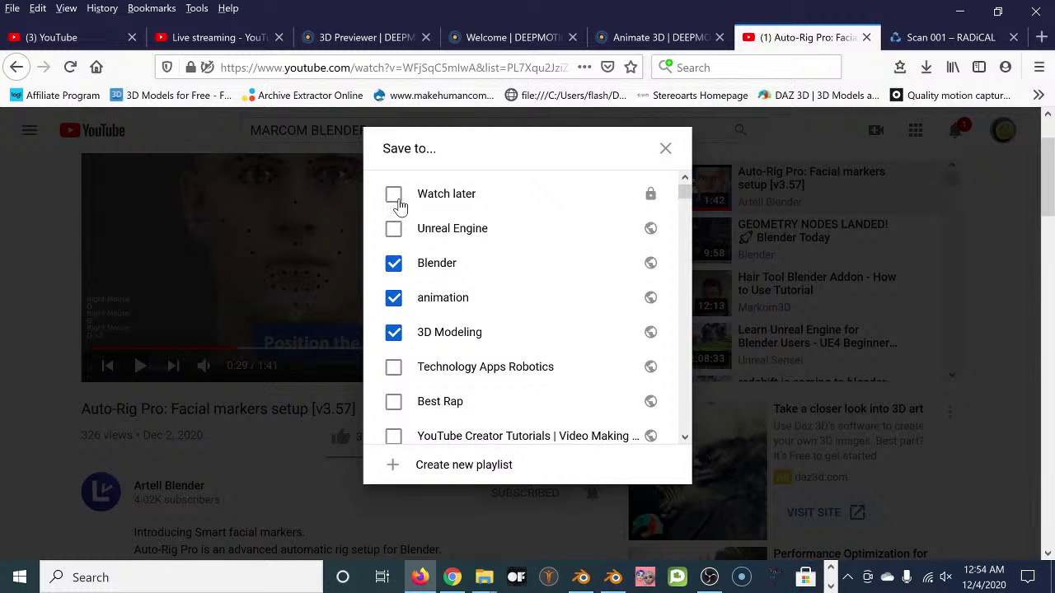
click(666, 150)
- Return to the FPC-Virtual channel's playlists and look over the first rows, from Unreal Engine and Blender to MakeHuman Community
scroll(230, 395, down, 2)
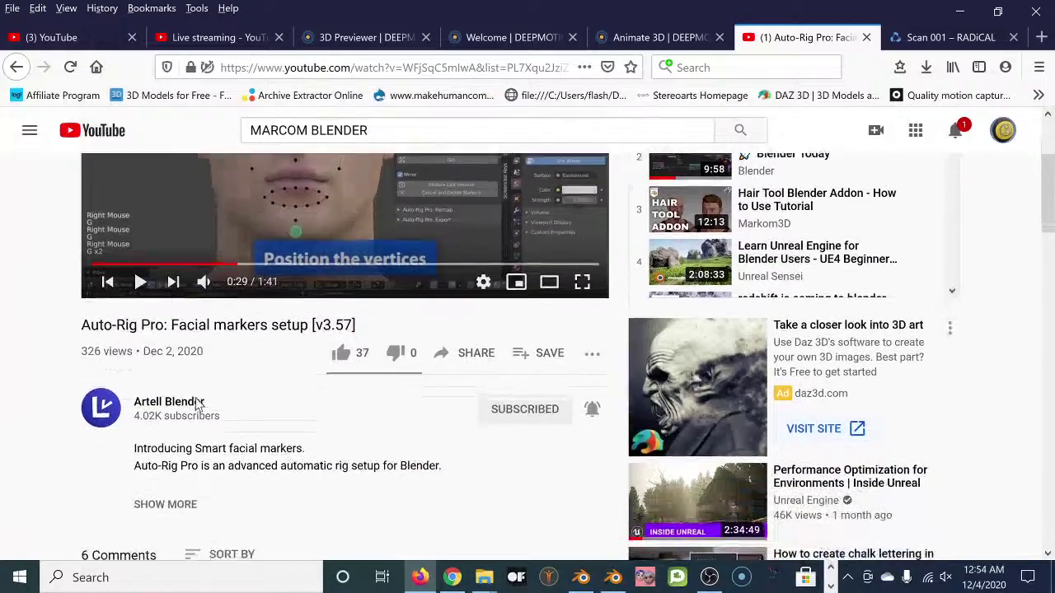
click(17, 67)
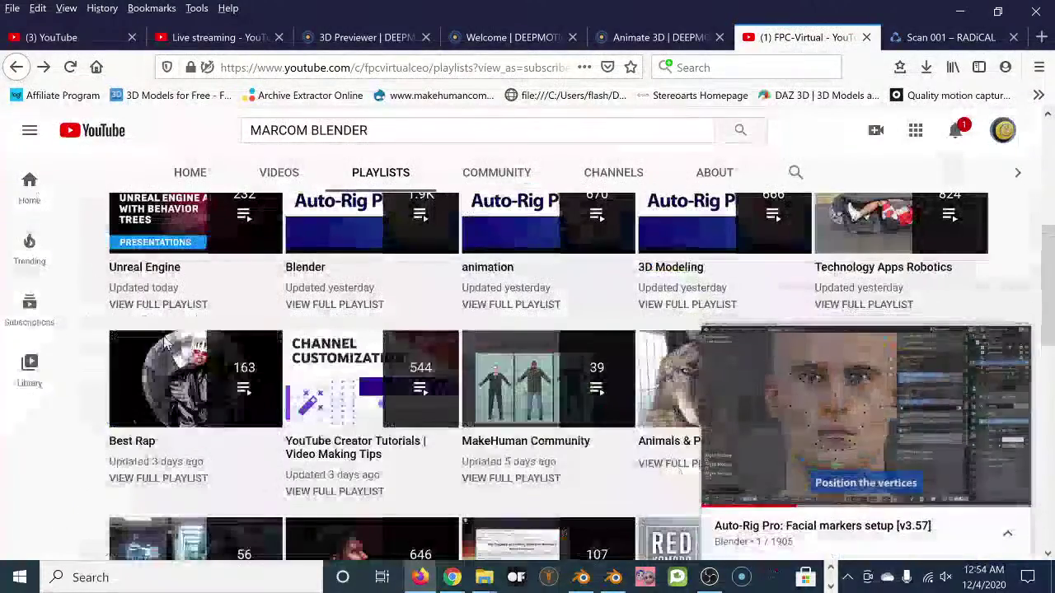
scroll(429, 404, up, 3)
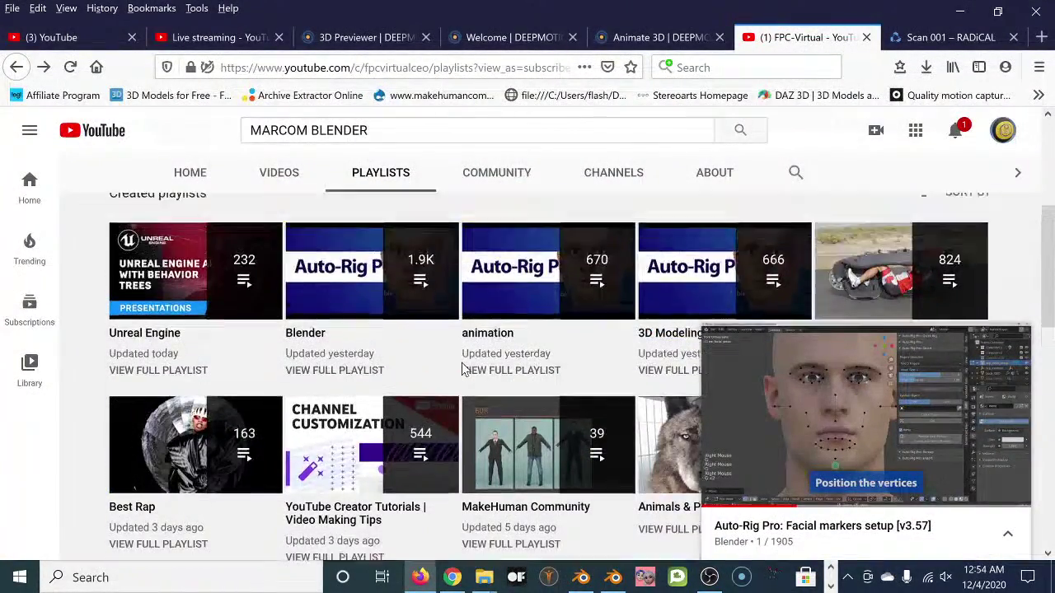
scroll(445, 387, down, 2)
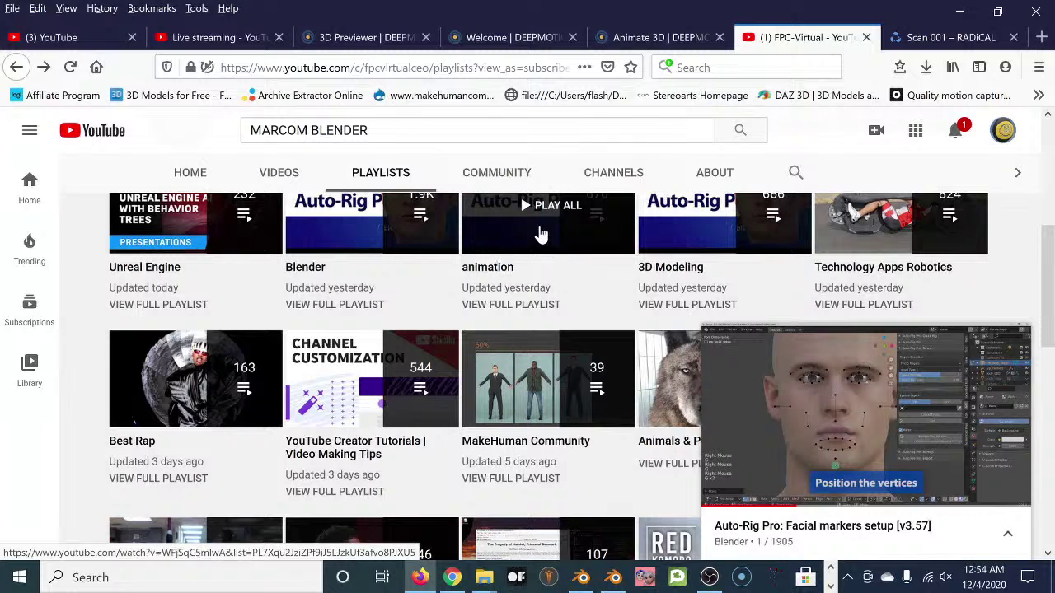
scroll(563, 272, up, 1)
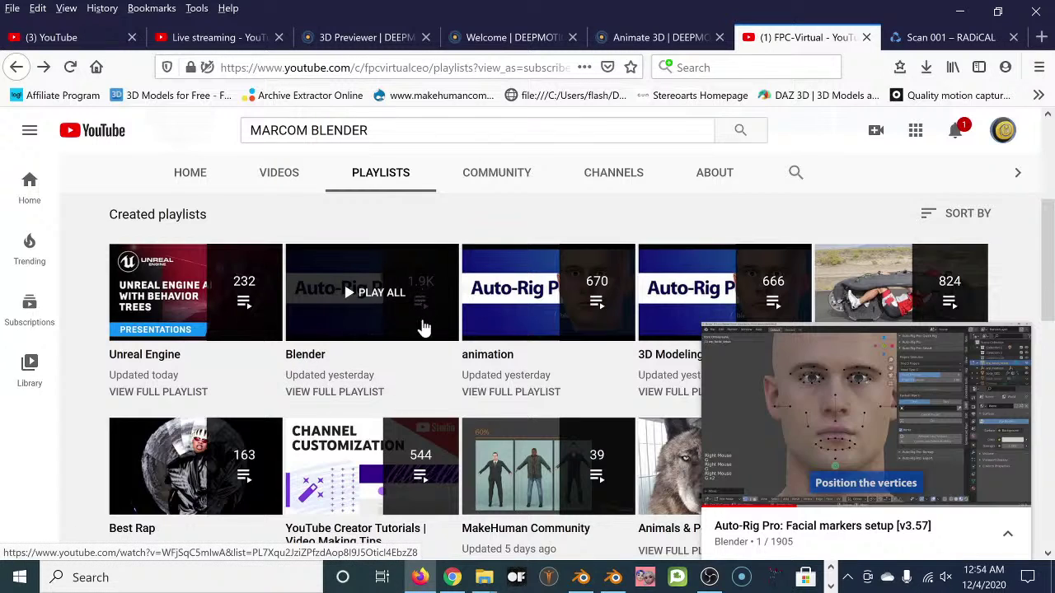
scroll(416, 376, down, 3)
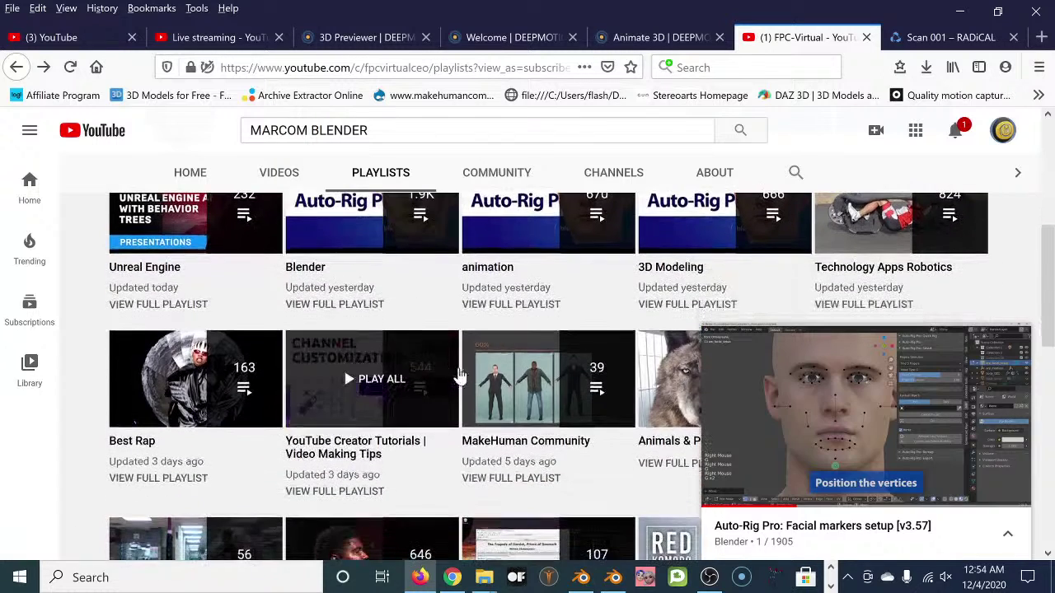
scroll(471, 350, up, 1)
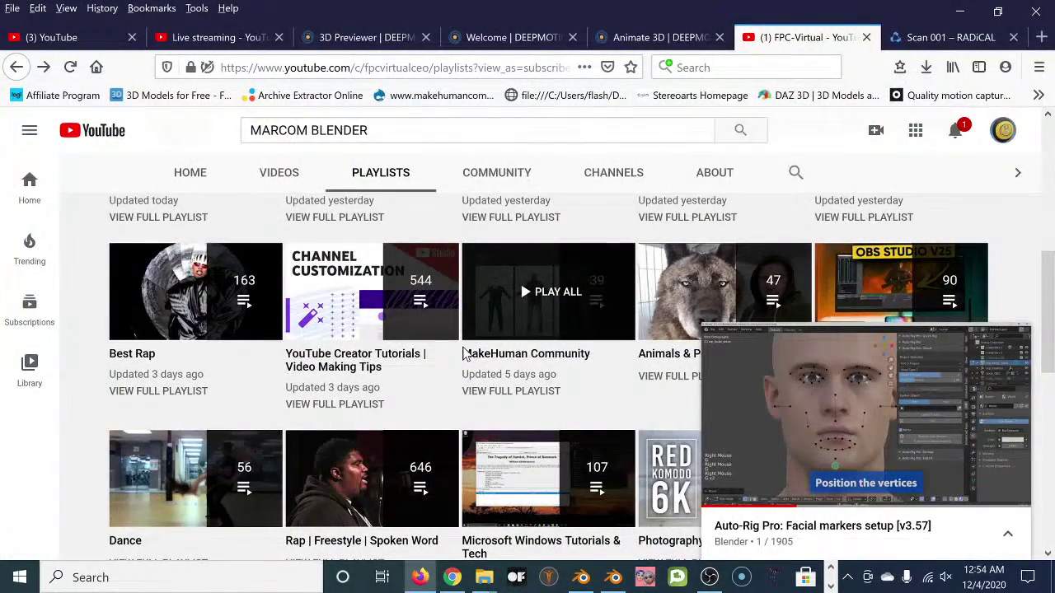
- Look through the channel's further playlists, from Dance and Audio Development to MagicaVoxel and Screencast - Video Editing
scroll(464, 353, down, 3)
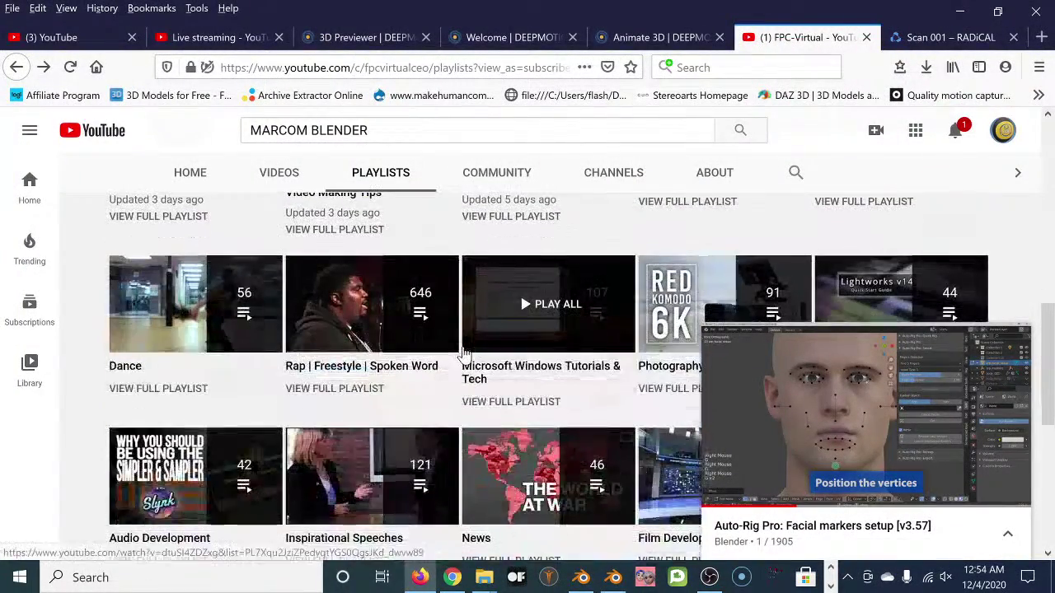
scroll(449, 320, down, 2)
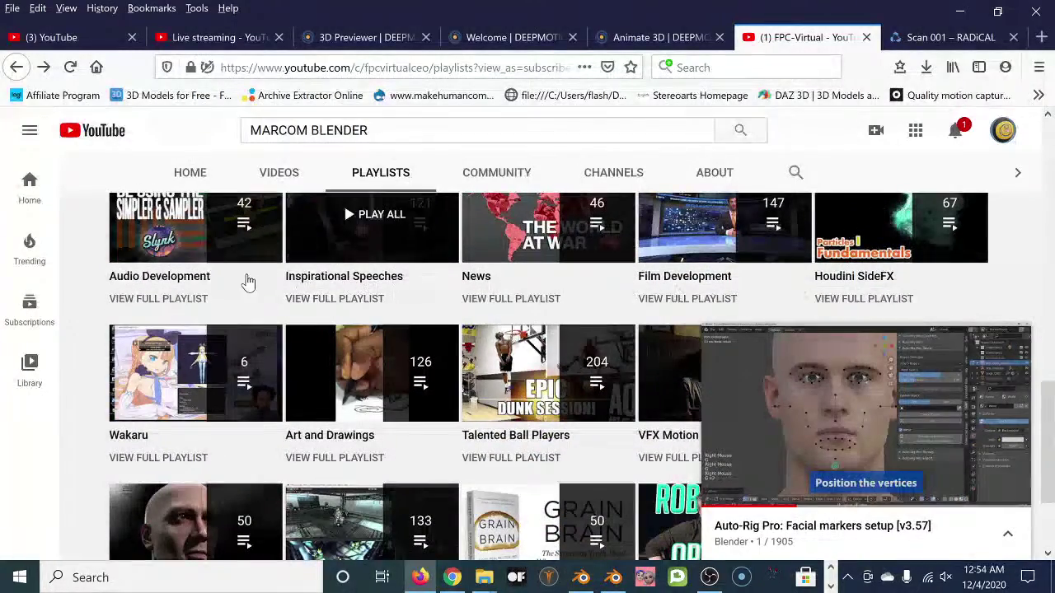
scroll(495, 303, down, 2)
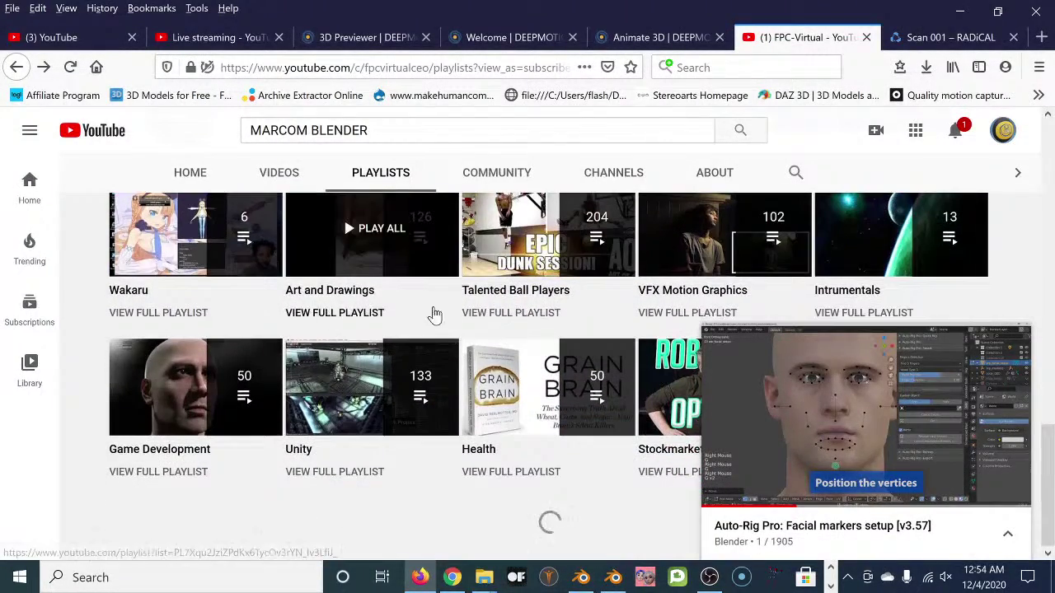
scroll(462, 301, down, 1)
scroll(469, 307, down, 2)
scroll(470, 306, up, 2)
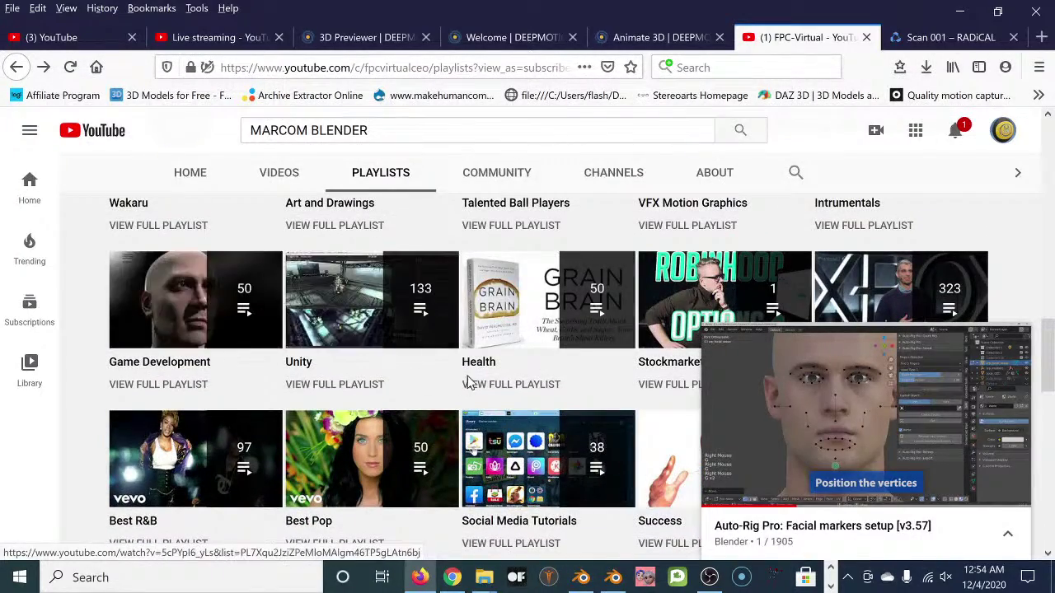
scroll(476, 377, down, 3)
scroll(477, 316, up, 1)
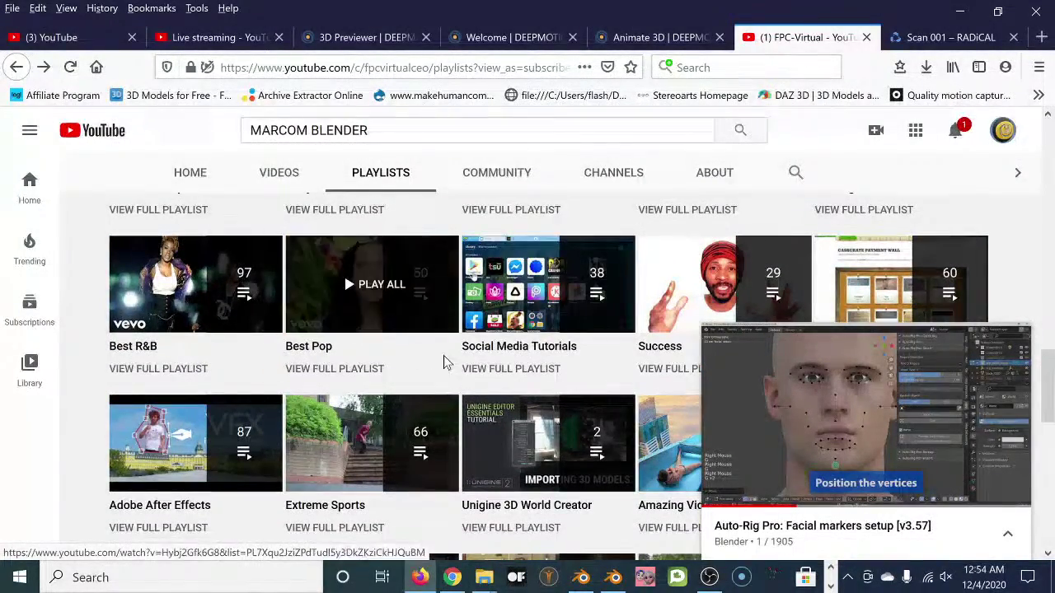
scroll(464, 366, down, 2)
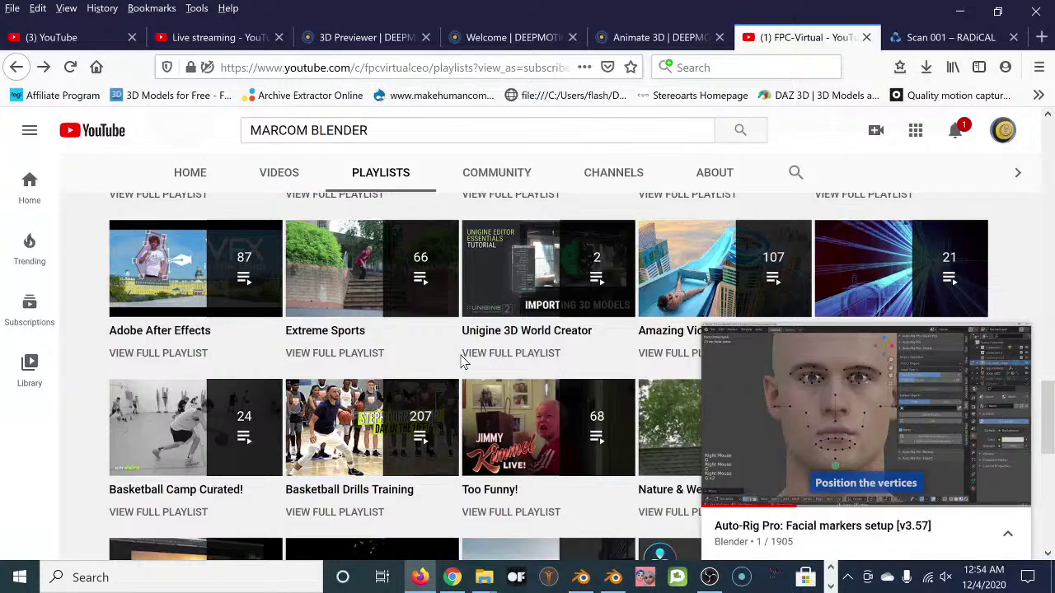
scroll(464, 362, down, 2)
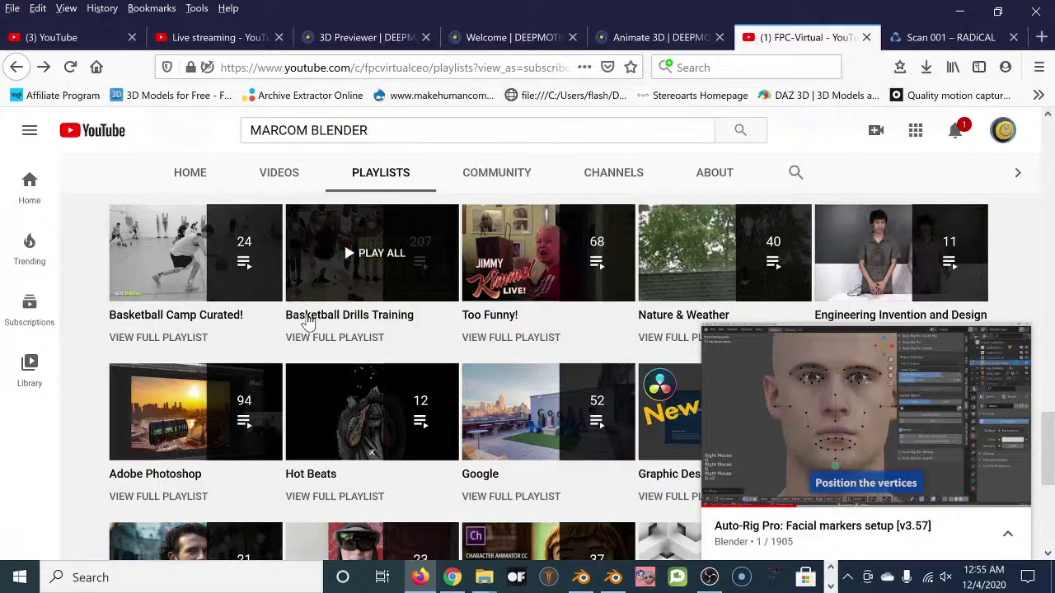
scroll(474, 334, down, 2)
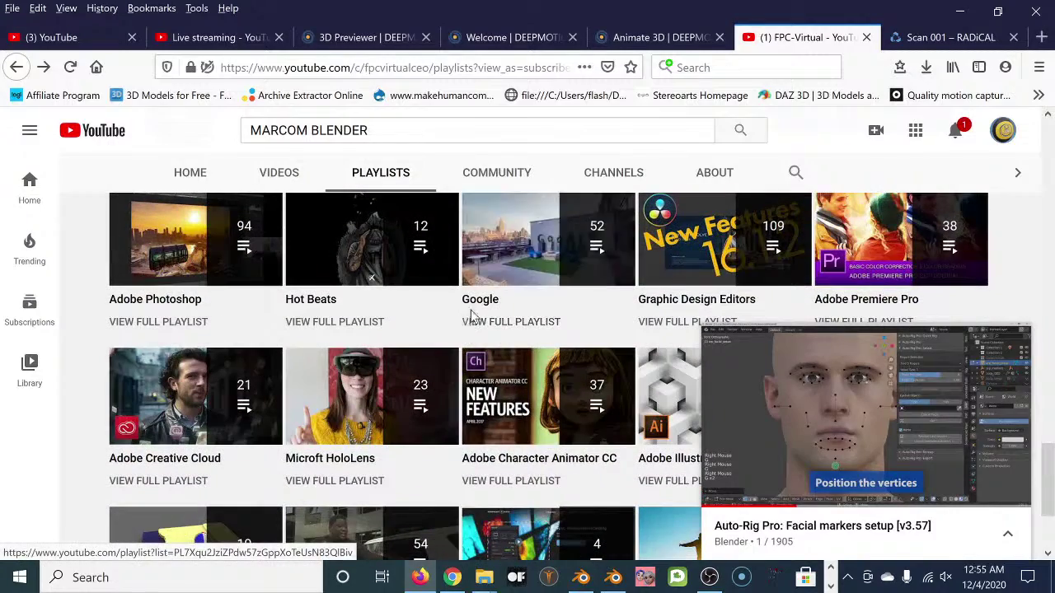
scroll(495, 312, down, 2)
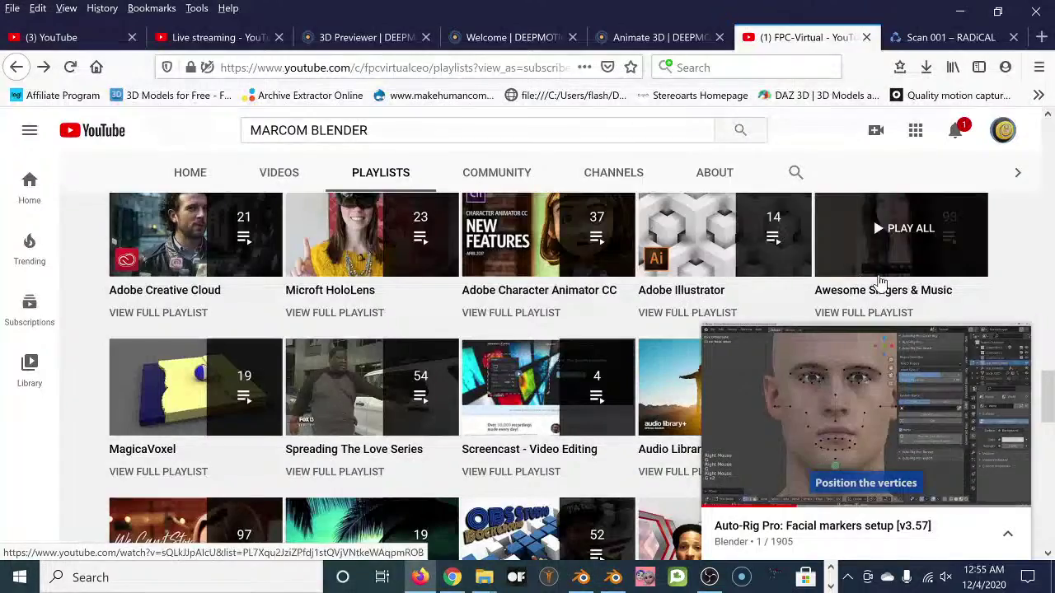
- Look through the rest of the FPC-Virtual playlists, from Audio Library Releases and Open Broadcaster Software to Adobe Dimension and Facerig
scroll(577, 313, down, 2)
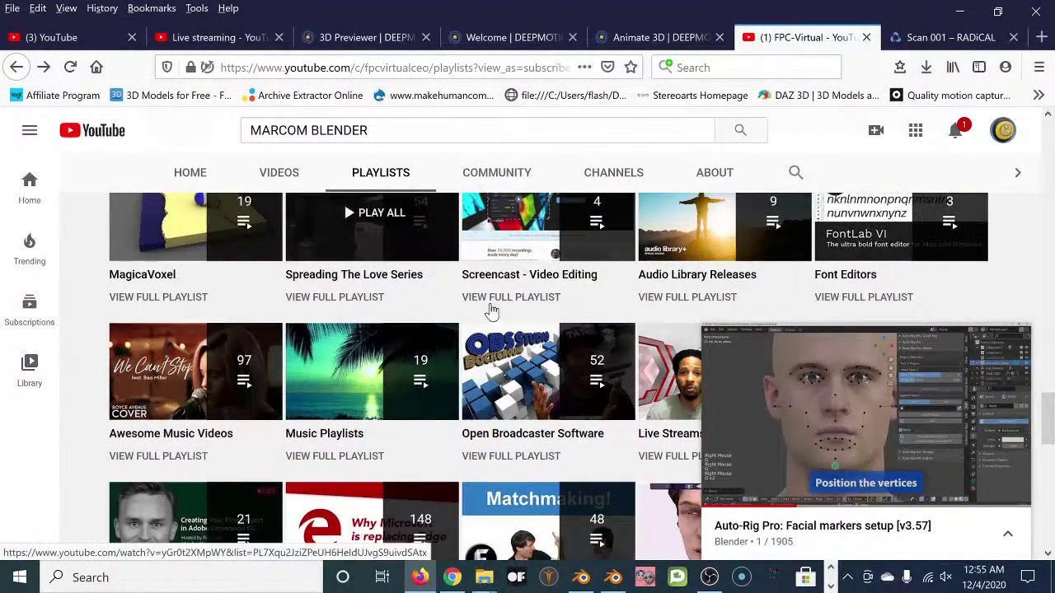
scroll(457, 288, down, 2)
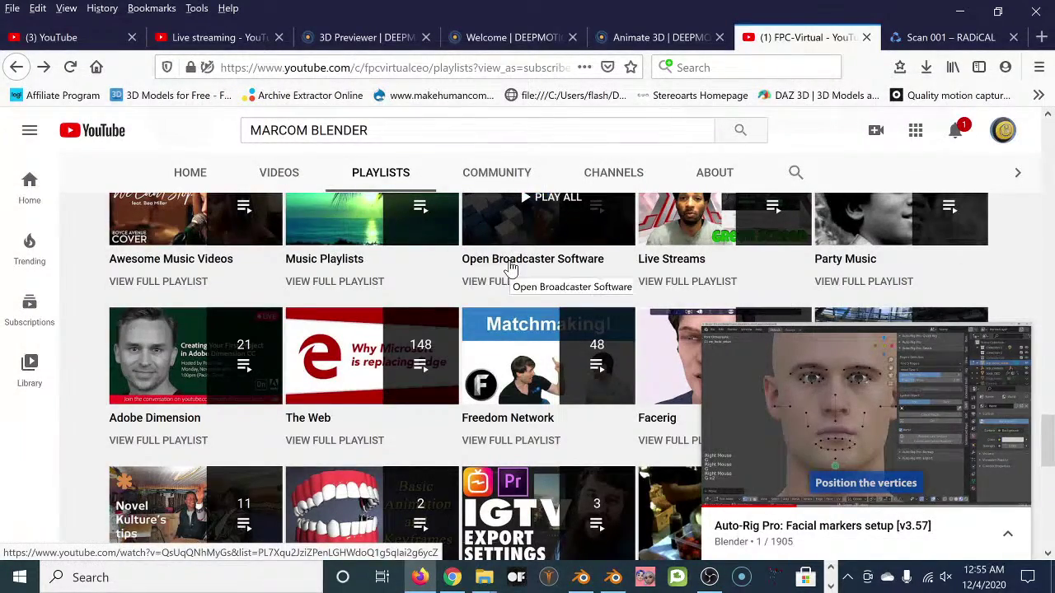
scroll(297, 256, down, 6)
- Open the FPC-Virtual channel's home page and look over the featured DeepMotion AI live stream and the Uploads row
scroll(296, 255, up, 10)
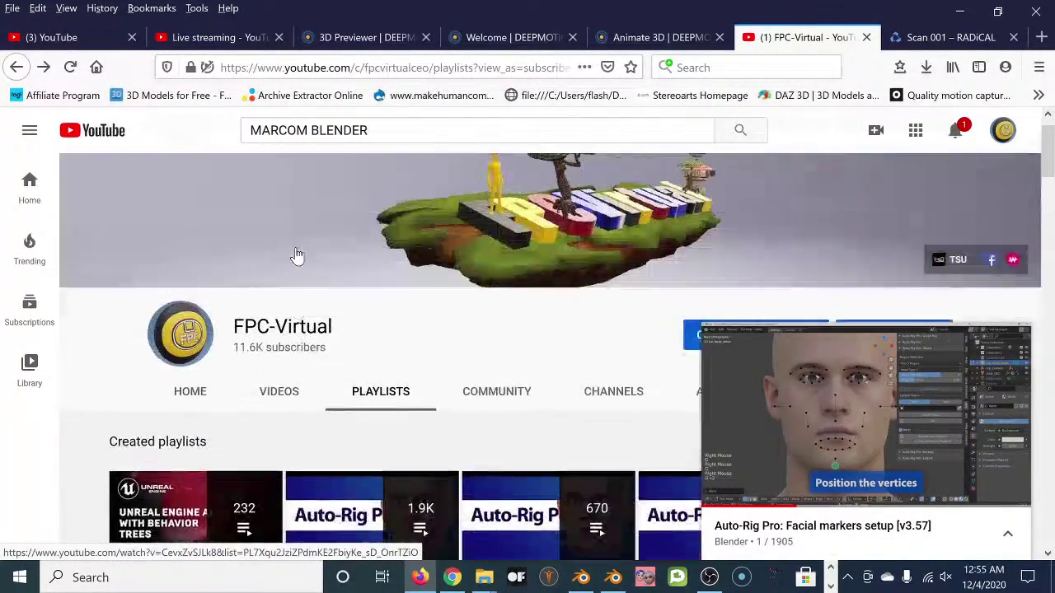
click(190, 430)
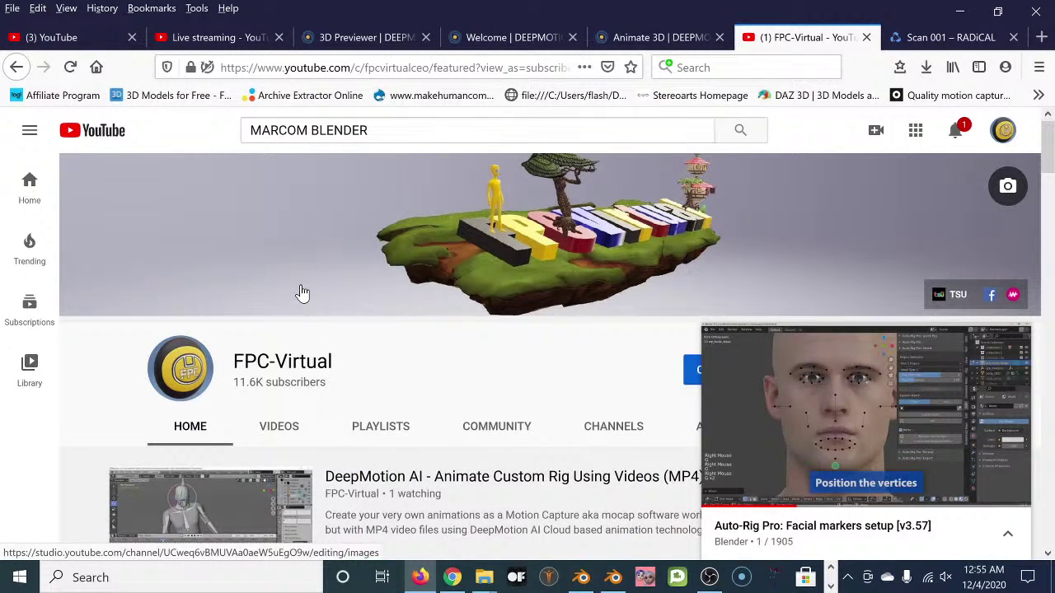
scroll(356, 294, down, 2)
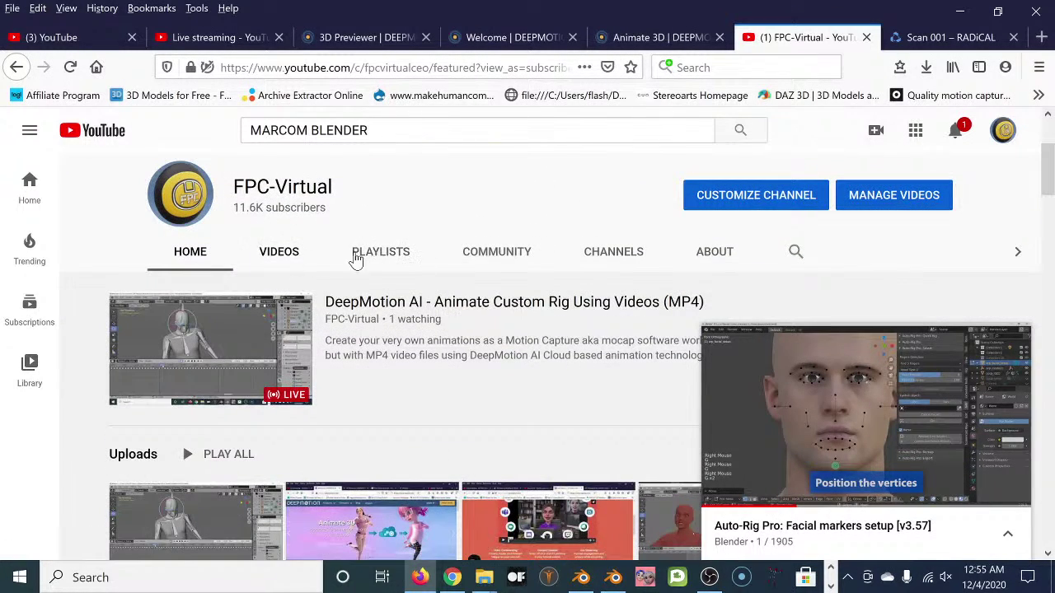
scroll(365, 341, down, 2)
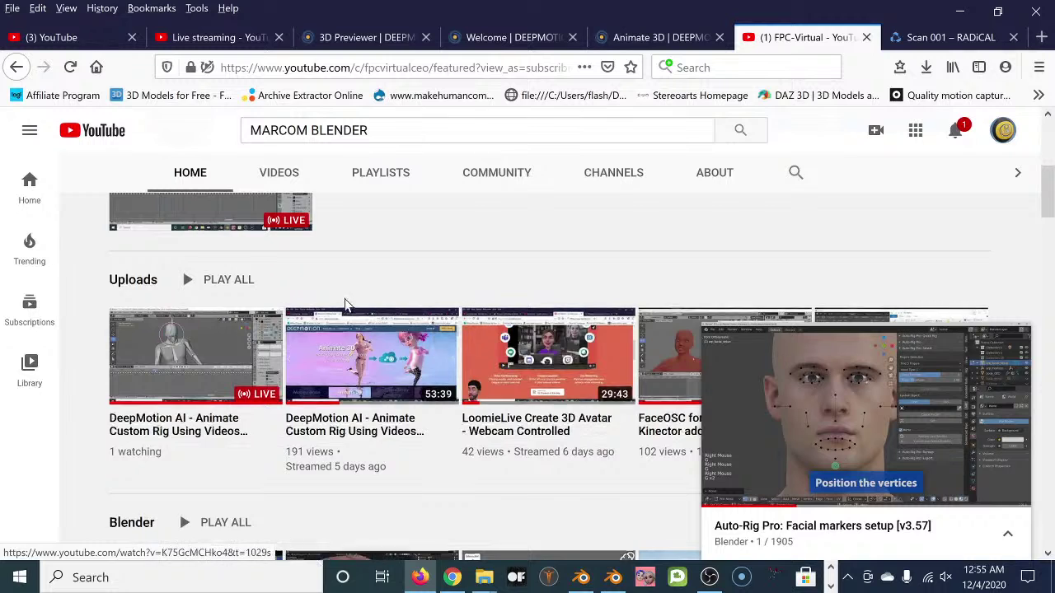
scroll(346, 305, up, 2)
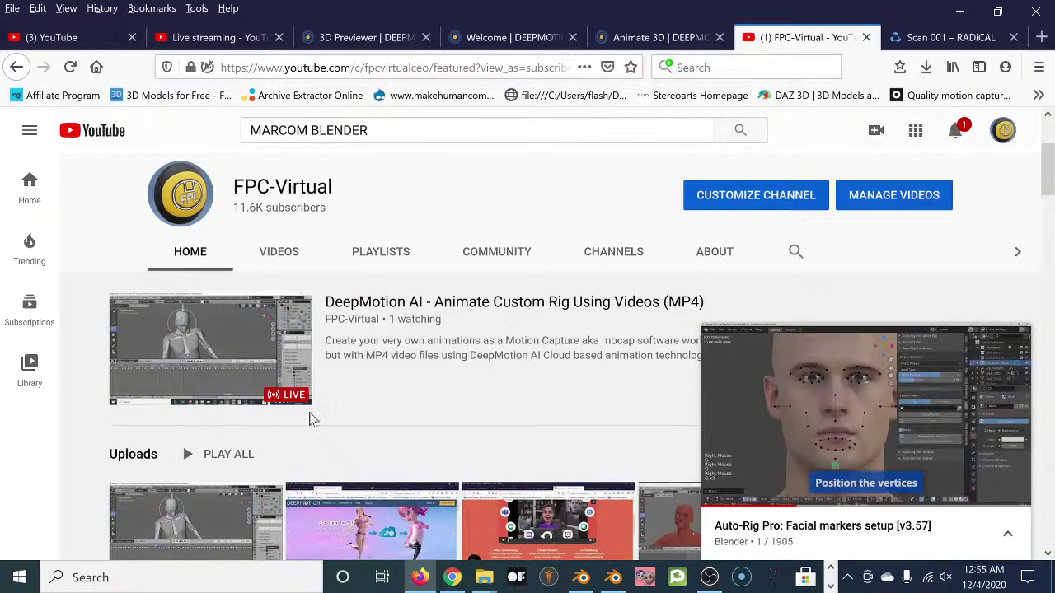
scroll(266, 425, down, 2)
scroll(244, 390, down, 2)
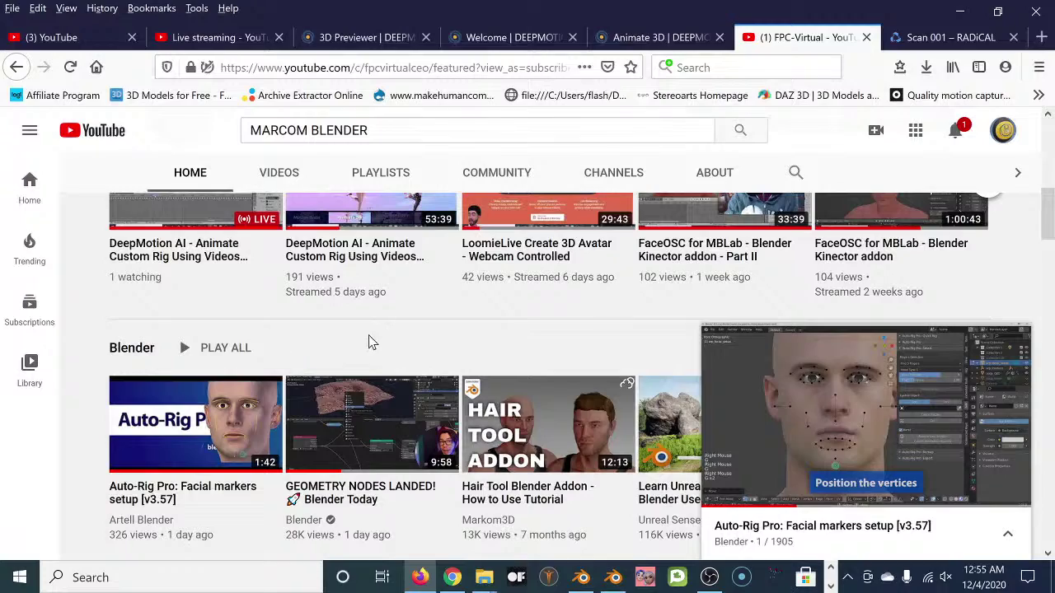
scroll(221, 328, up, 4)
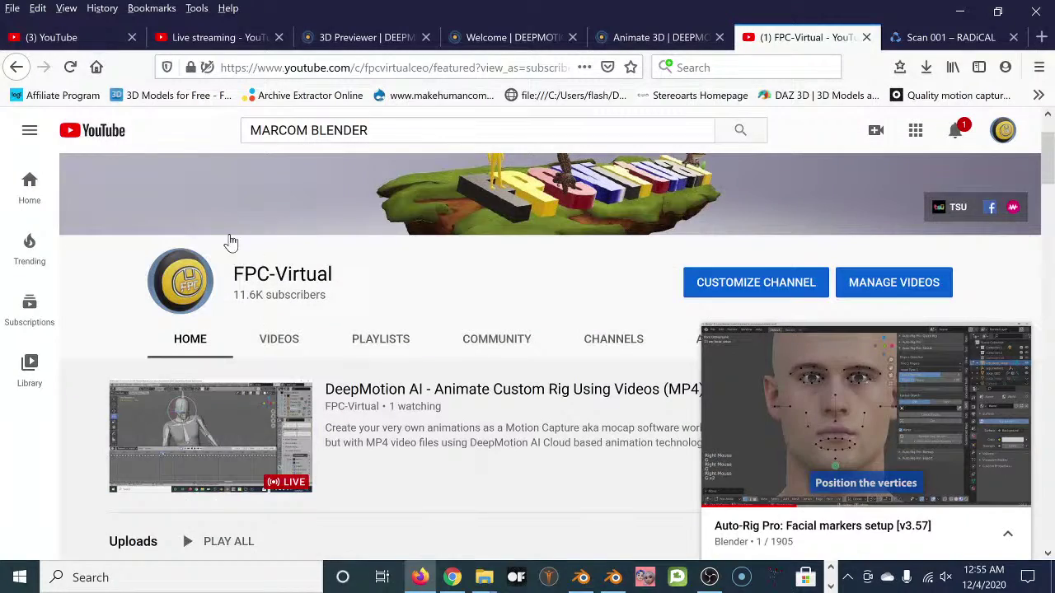
- Look over the home page's Blender, 3D Modeling, Technology Apps Robotics and animation playlist rows
scroll(237, 309, down, 3)
scroll(157, 379, down, 3)
scroll(129, 410, down, 1)
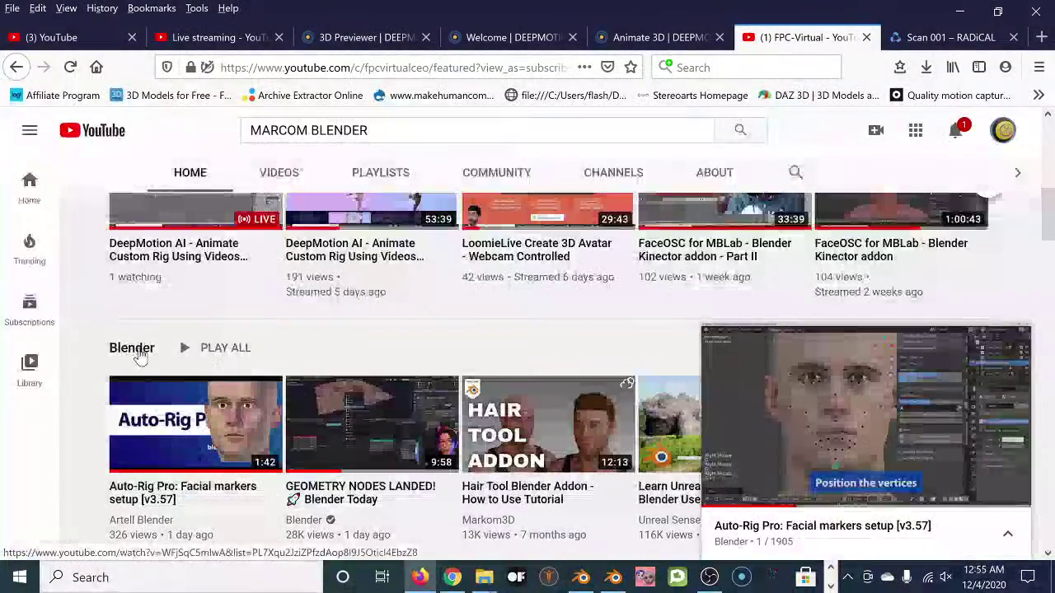
scroll(132, 379, down, 3)
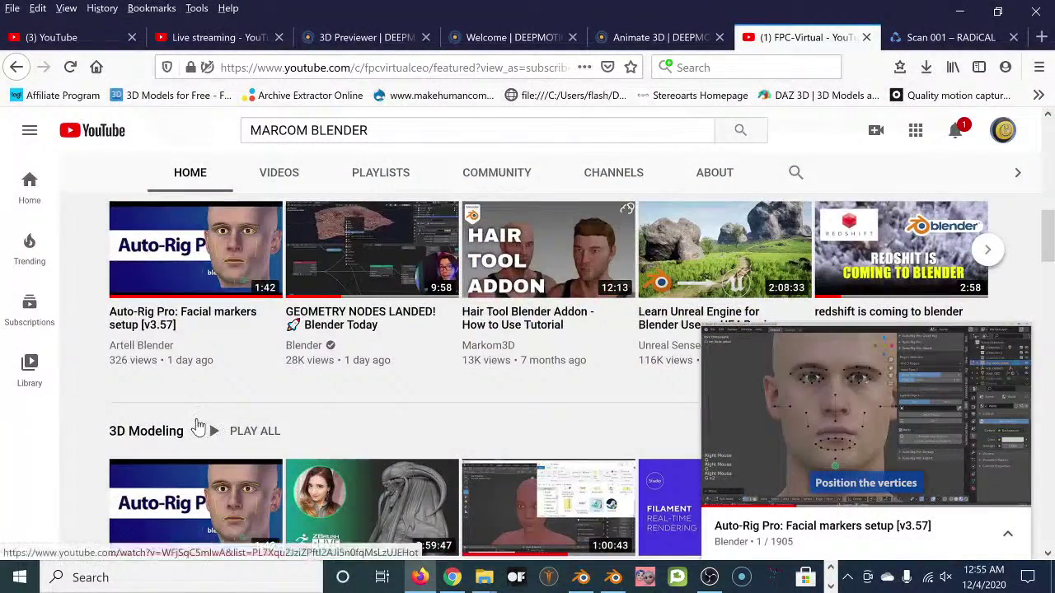
scroll(165, 425, down, 3)
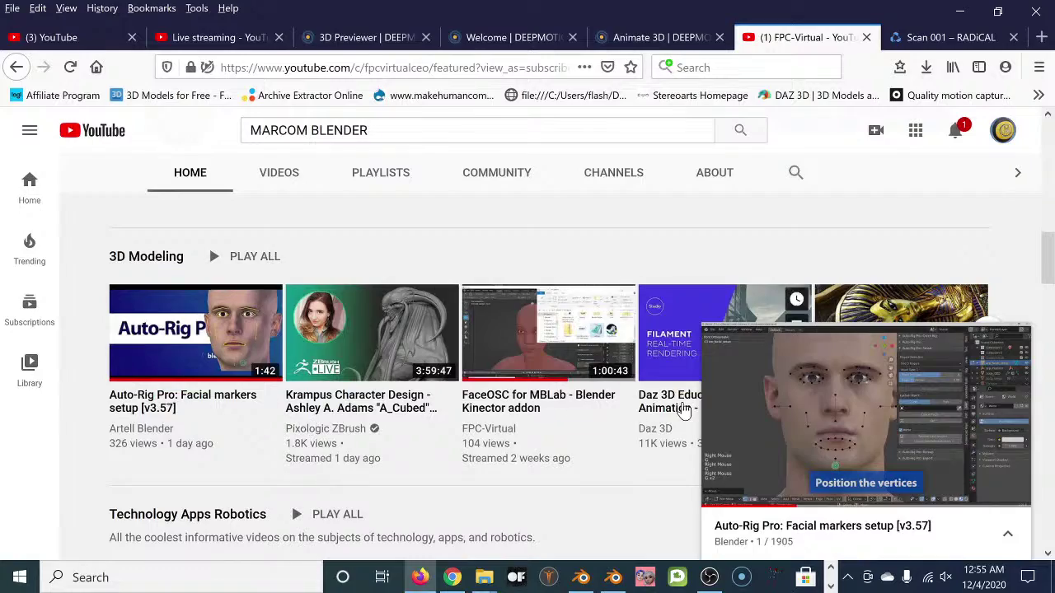
scroll(290, 415, down, 2)
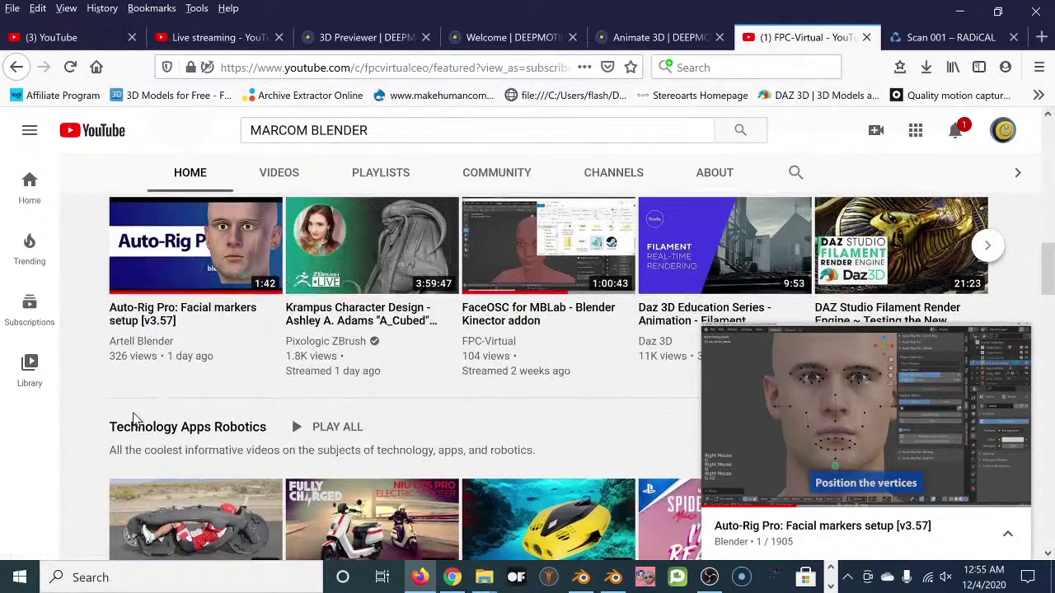
scroll(219, 414, down, 4)
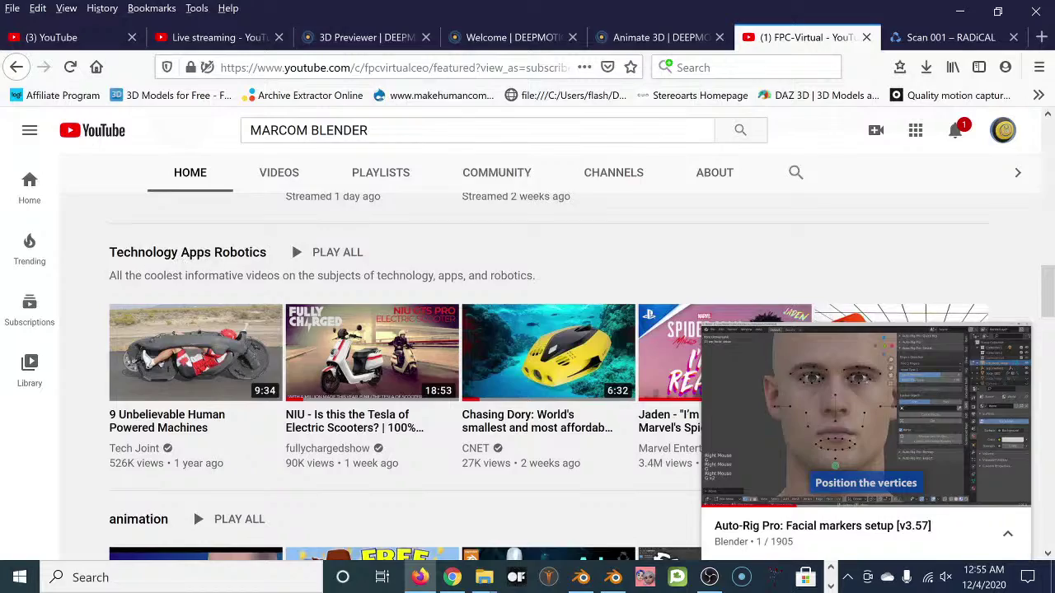
scroll(113, 314, down, 3)
scroll(165, 368, up, 2)
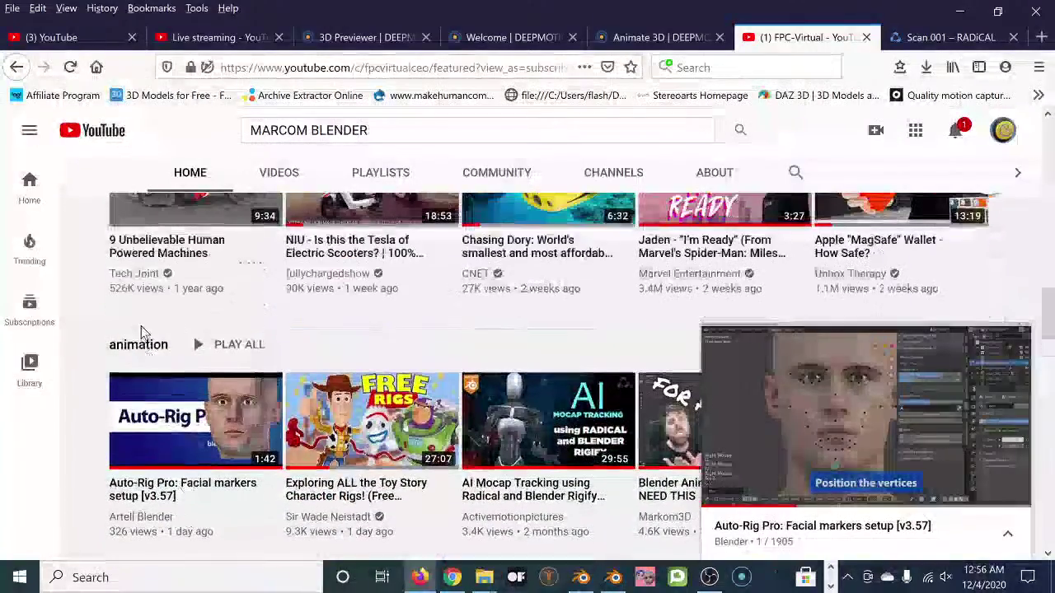
scroll(157, 354, up, 2)
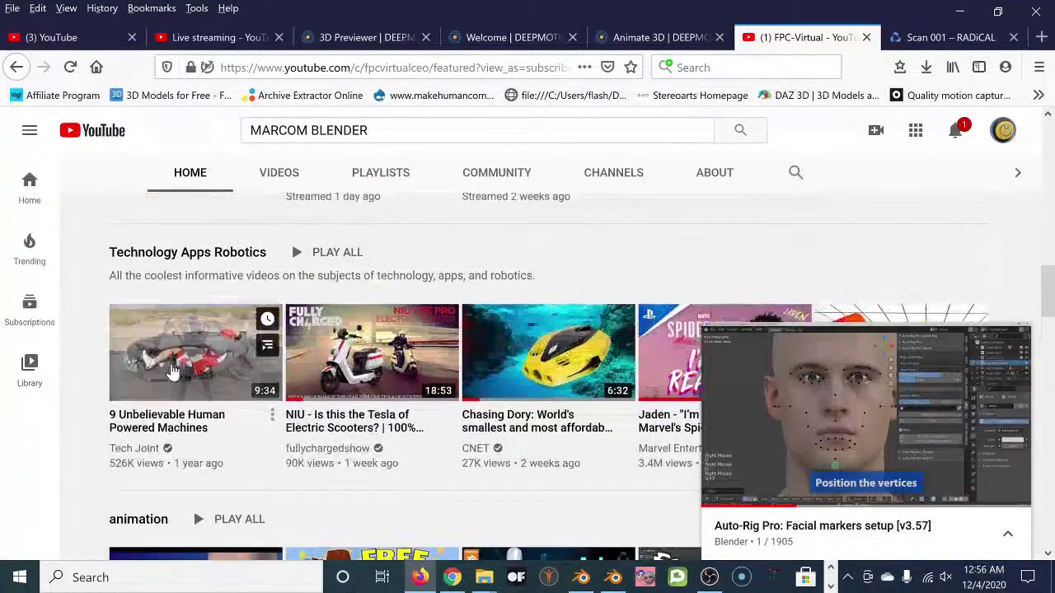
- Look over the OBS Studio, Video Editor Tools and YouTube Creator Tutorials playlist rows on the home page
scroll(233, 264, down, 5)
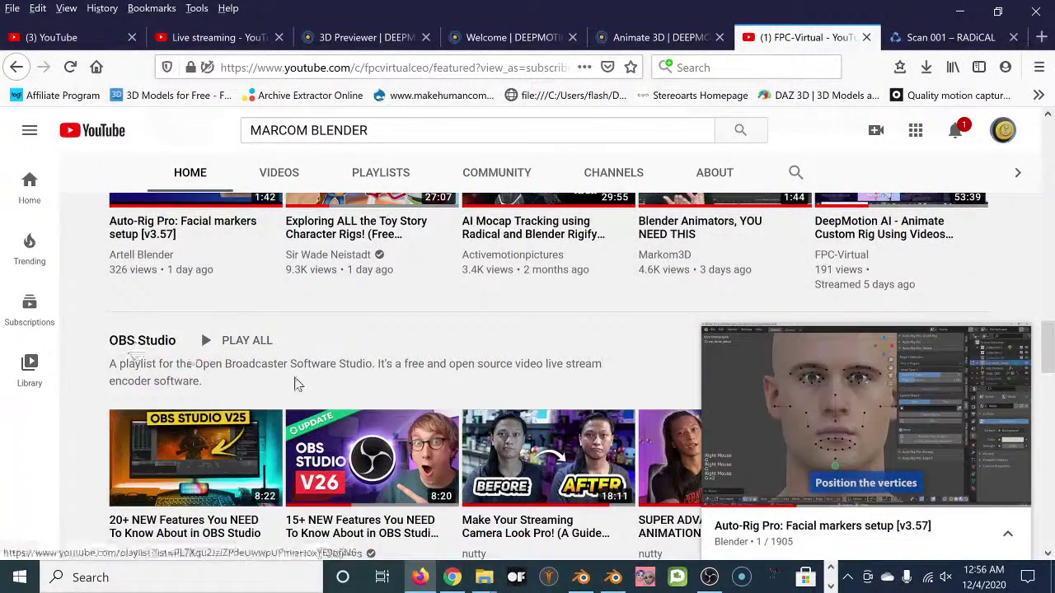
scroll(375, 445, down, 2)
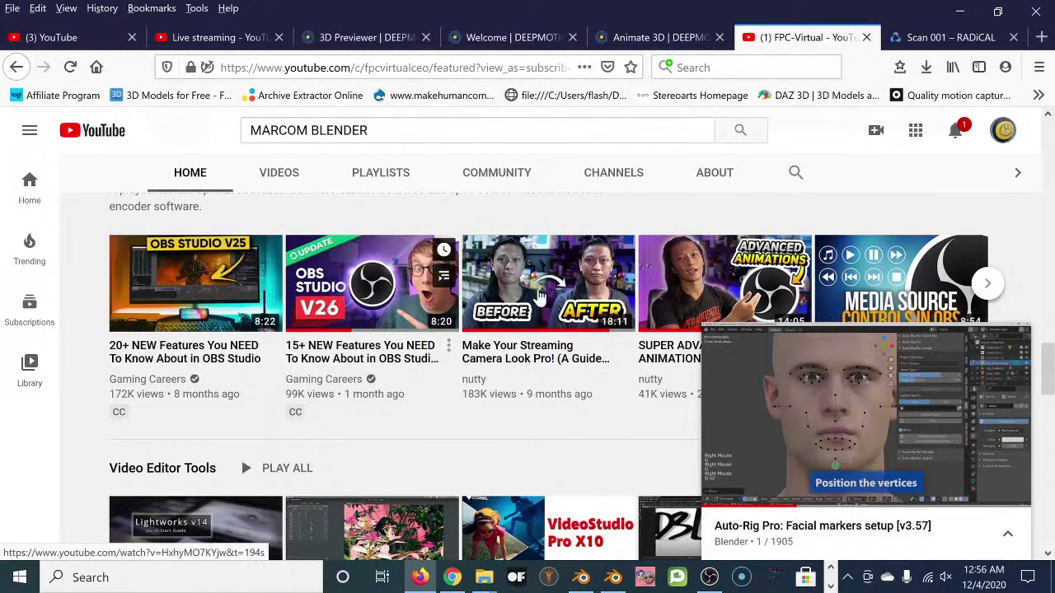
scroll(559, 338, down, 4)
scroll(560, 285, down, 4)
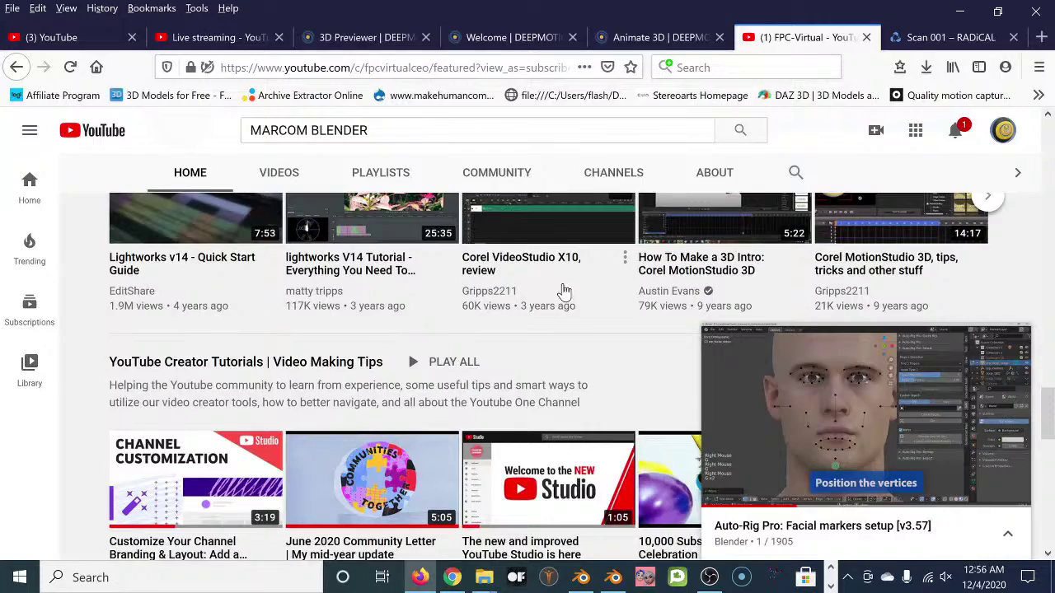
- Look over the VFX Motion Graphics, Film Development and Cool Channels & MCN's sections, and return to the Uploads row
scroll(568, 272, down, 5)
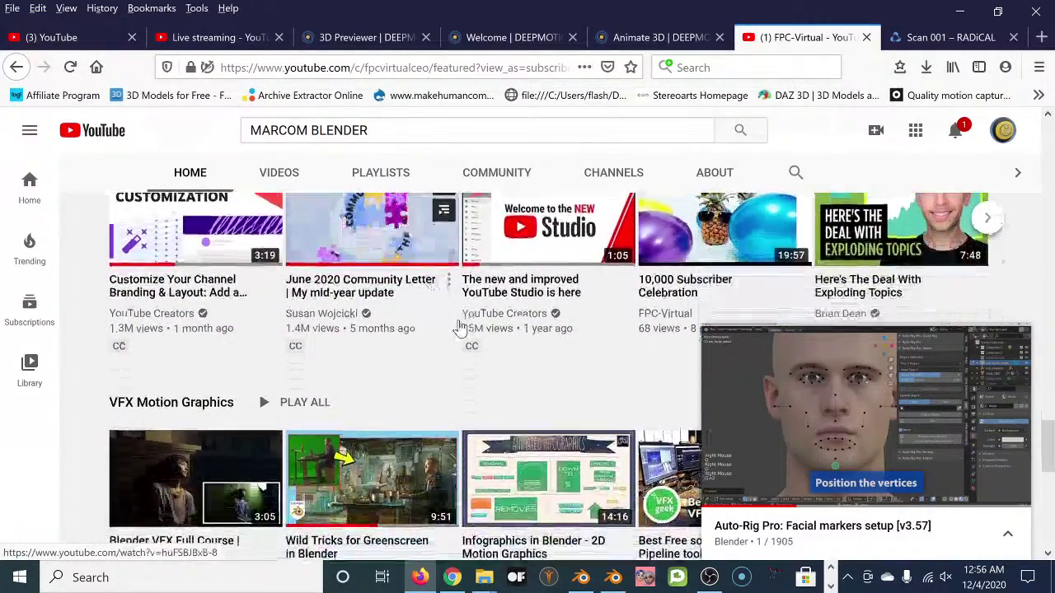
scroll(459, 327, down, 3)
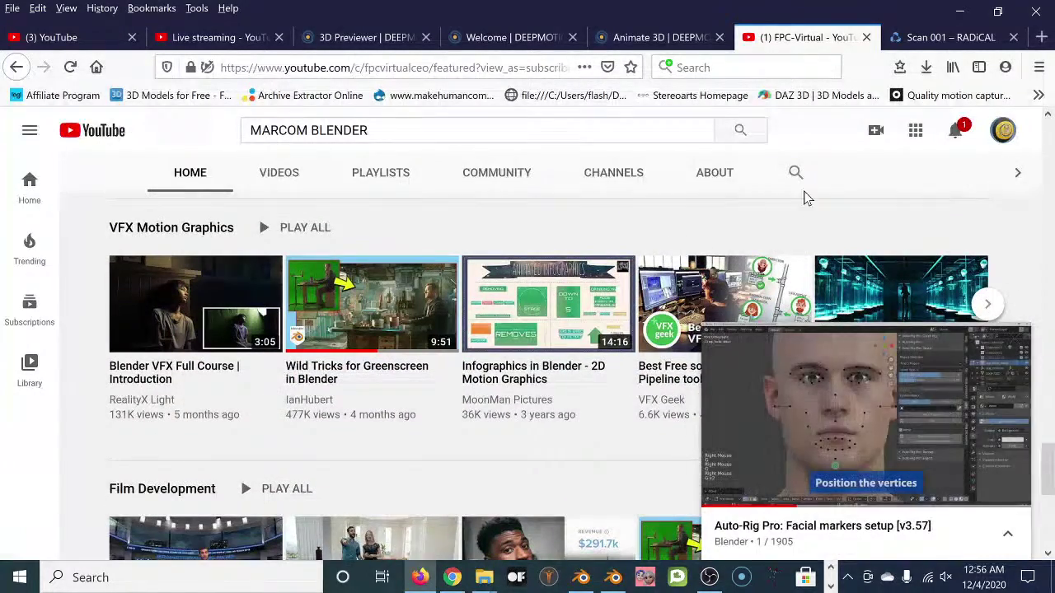
scroll(452, 220, down, 5)
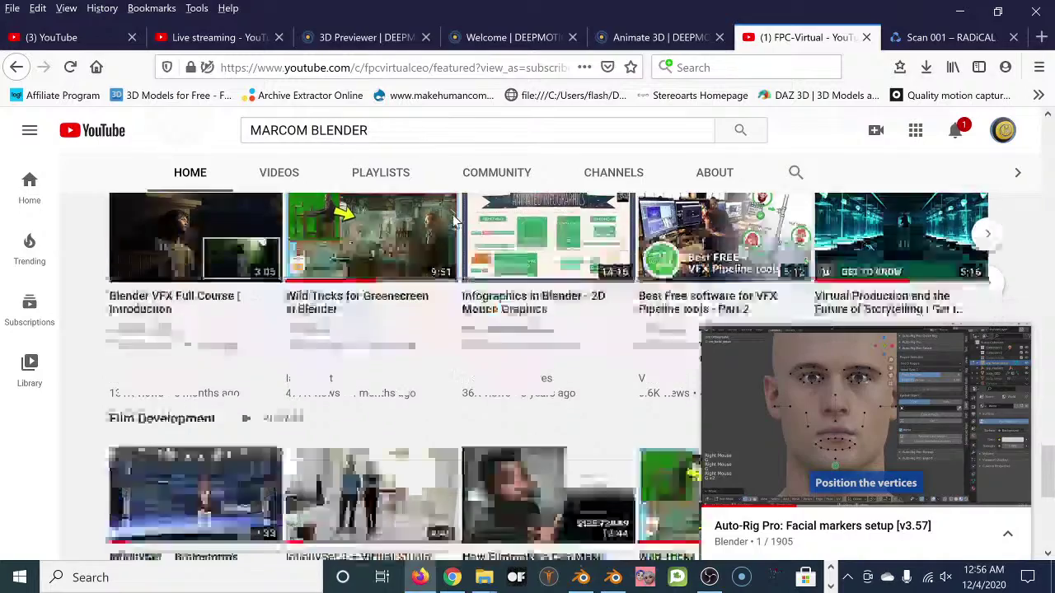
scroll(510, 226, down, 3)
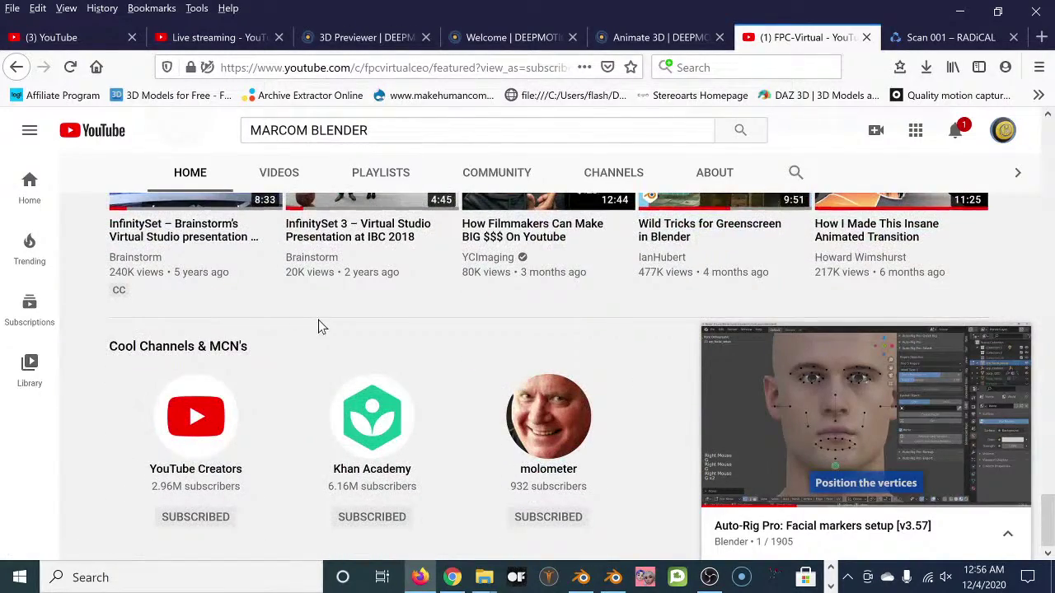
scroll(363, 289, up, 10)
scroll(363, 294, up, 10)
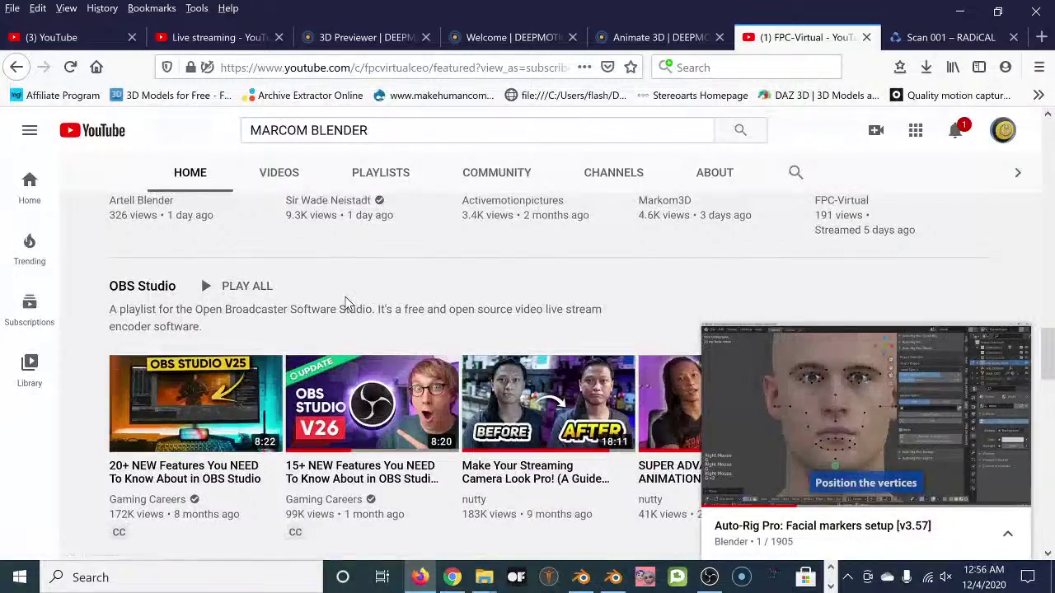
scroll(330, 272, up, 5)
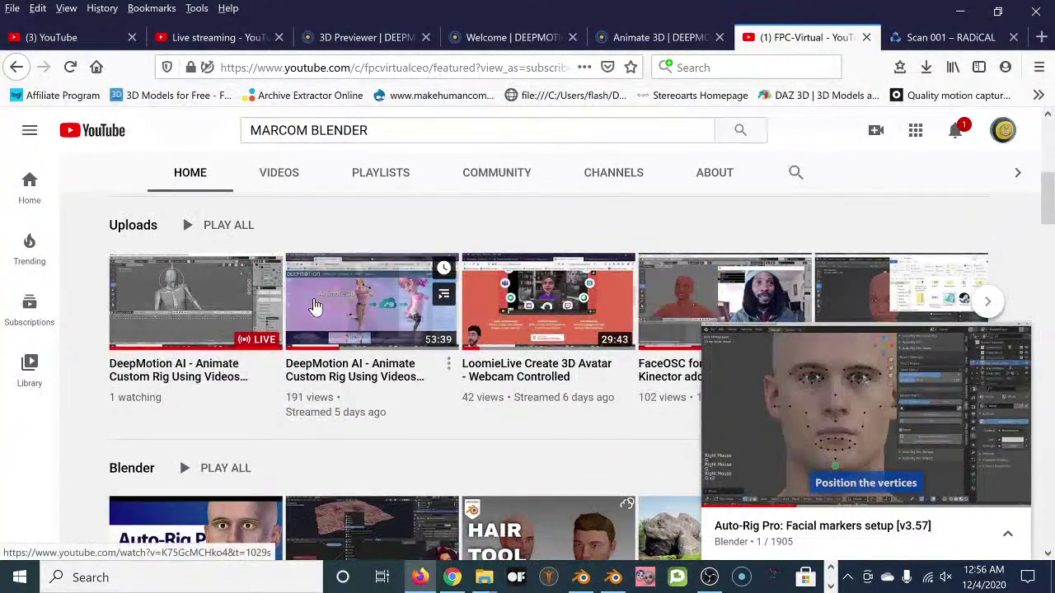